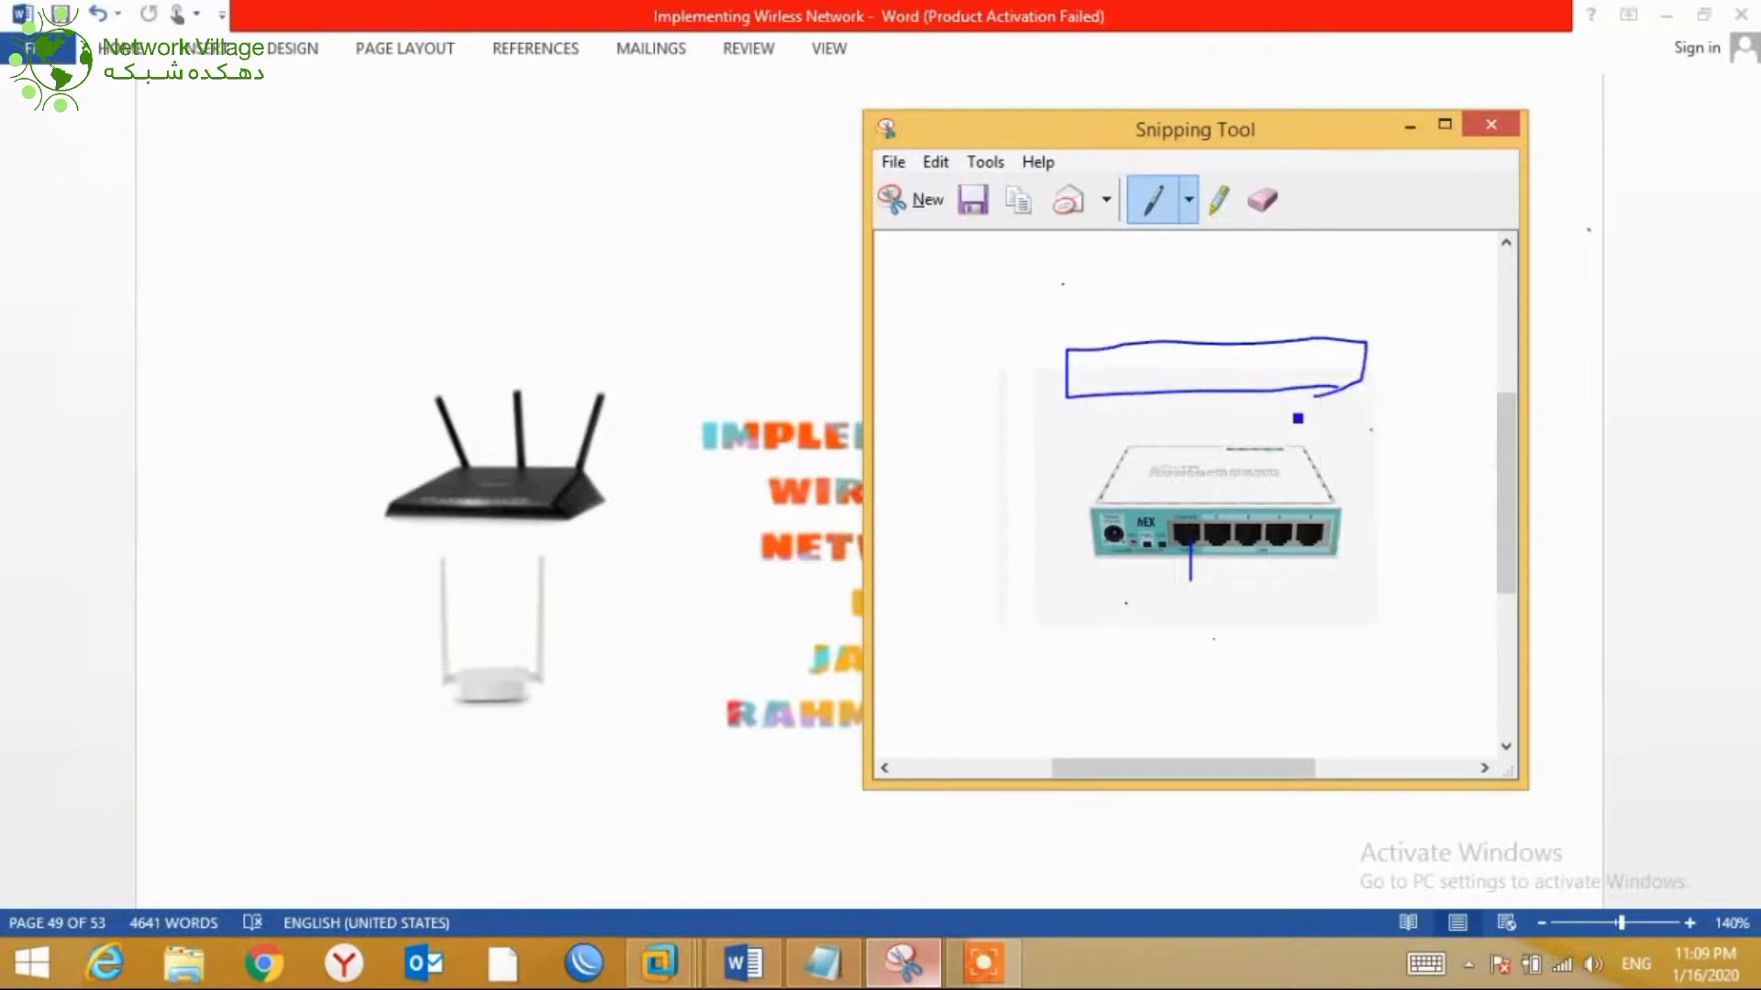
Draw two short pen lines from the lower edge of the sketched rectangle toward the router in the Snipping Tool image
{"action": "left_click_drag", "start_coordinate": [1430, 472], "coordinate": [1335, 404]}
{"action": "right_click", "coordinate": [1314, 376]}
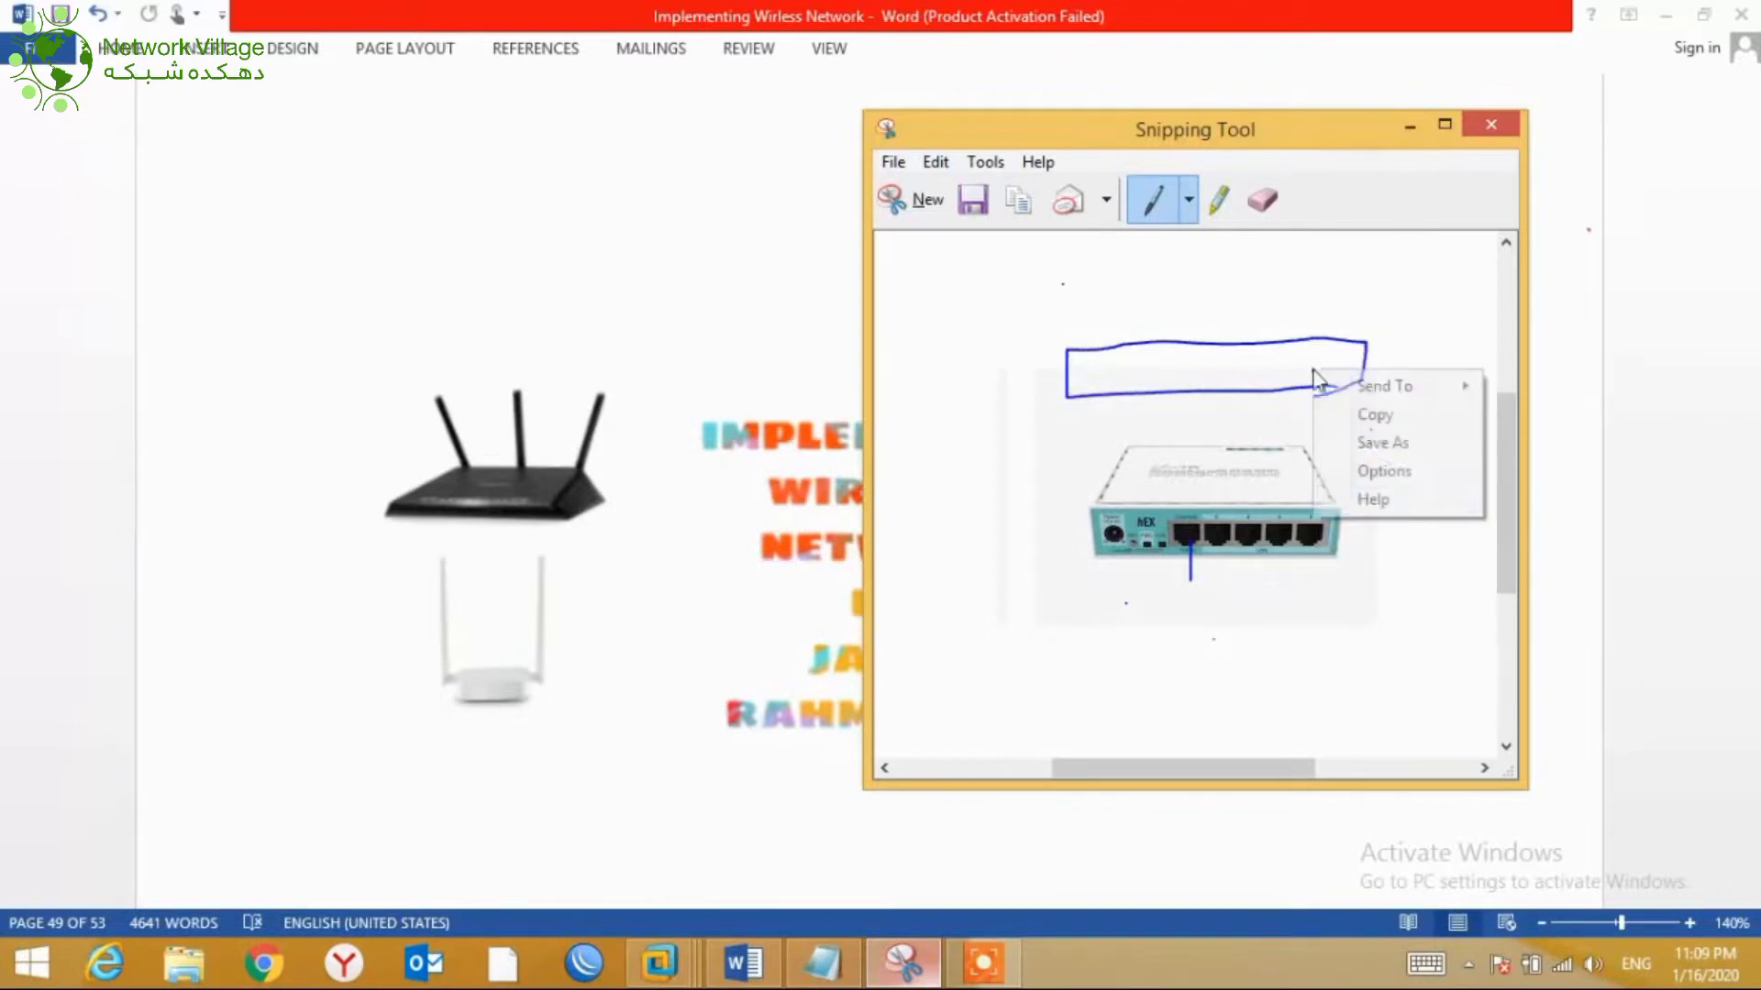
{"action": "left_click", "coordinate": [1397, 539]}
{"action": "mouse_move", "coordinate": [1398, 469]}
{"action": "left_mouse_down"}
{"action": "mouse_move", "coordinate": [1323, 390]}
{"action": "mouse_move", "coordinate": [1290, 414]}
{"action": "mouse_move", "coordinate": [1284, 385]}
{"action": "left_mouse_up"}
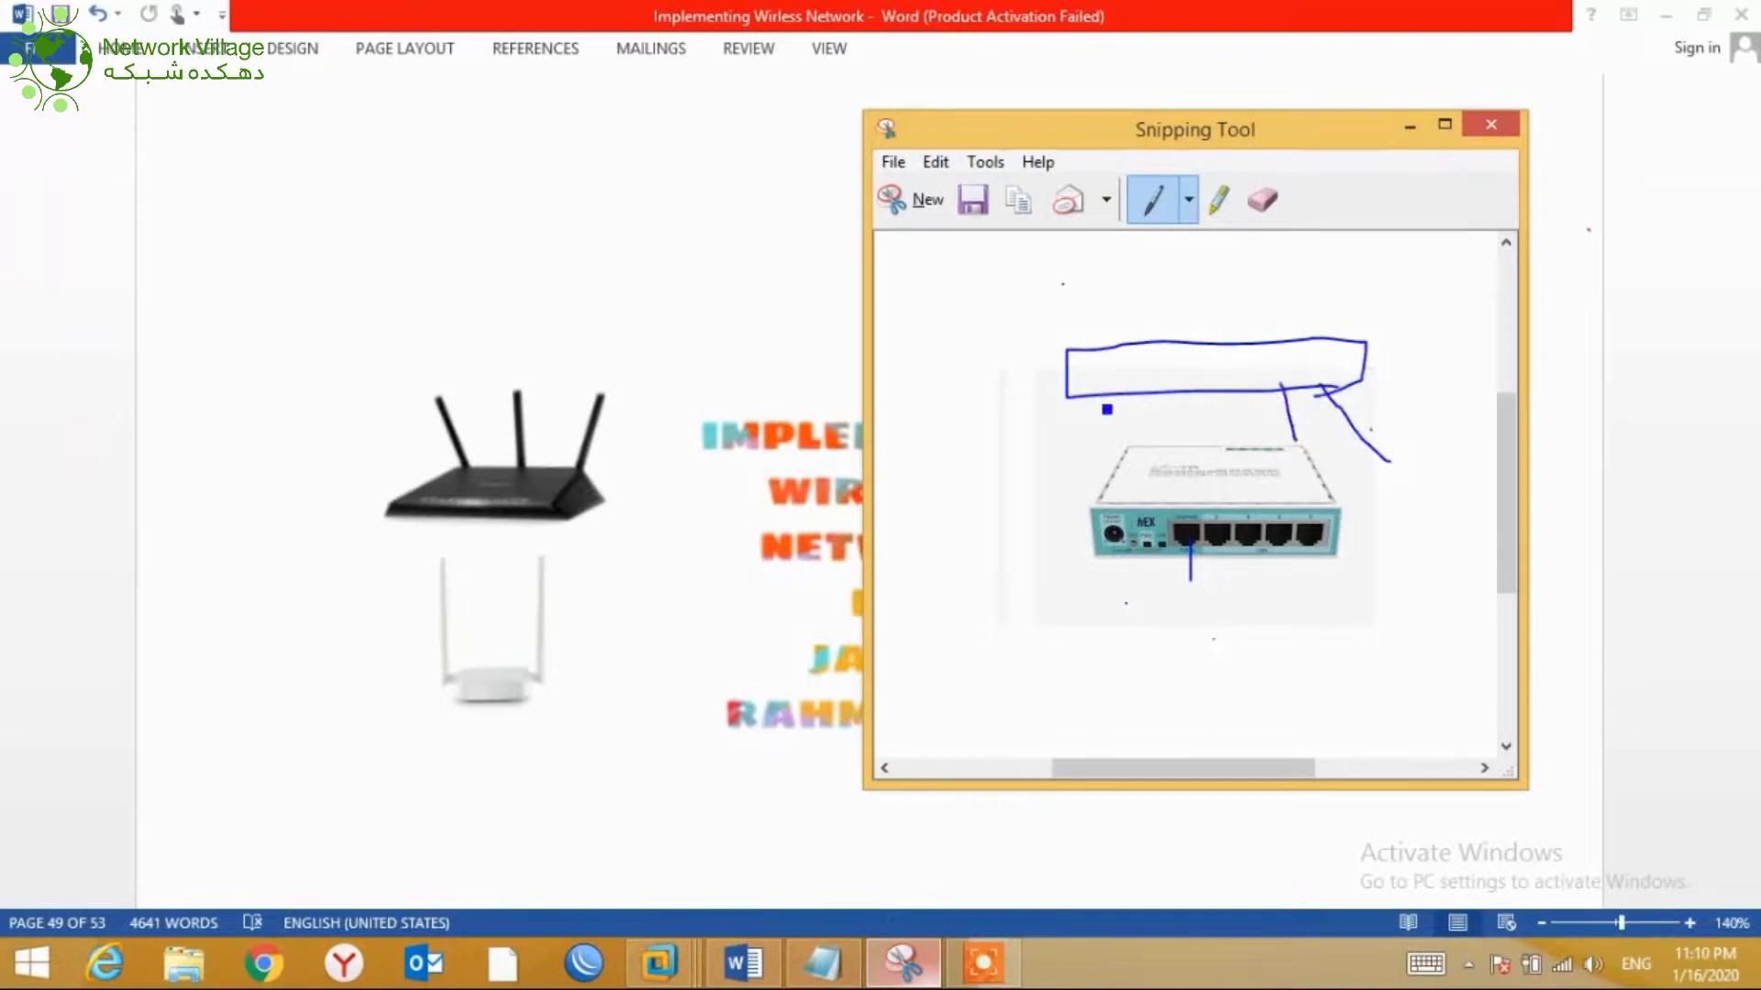
{"action": "mouse_move", "coordinate": [1113, 394]}
{"action": "left_mouse_down"}
{"action": "mouse_move", "coordinate": [1076, 435]}
{"action": "mouse_move", "coordinate": [1077, 647]}
{"action": "mouse_move", "coordinate": [1179, 612]}
{"action": "mouse_move", "coordinate": [1196, 545]}
{"action": "left_mouse_up"}
{"action": "right_click", "coordinate": [1196, 546]}
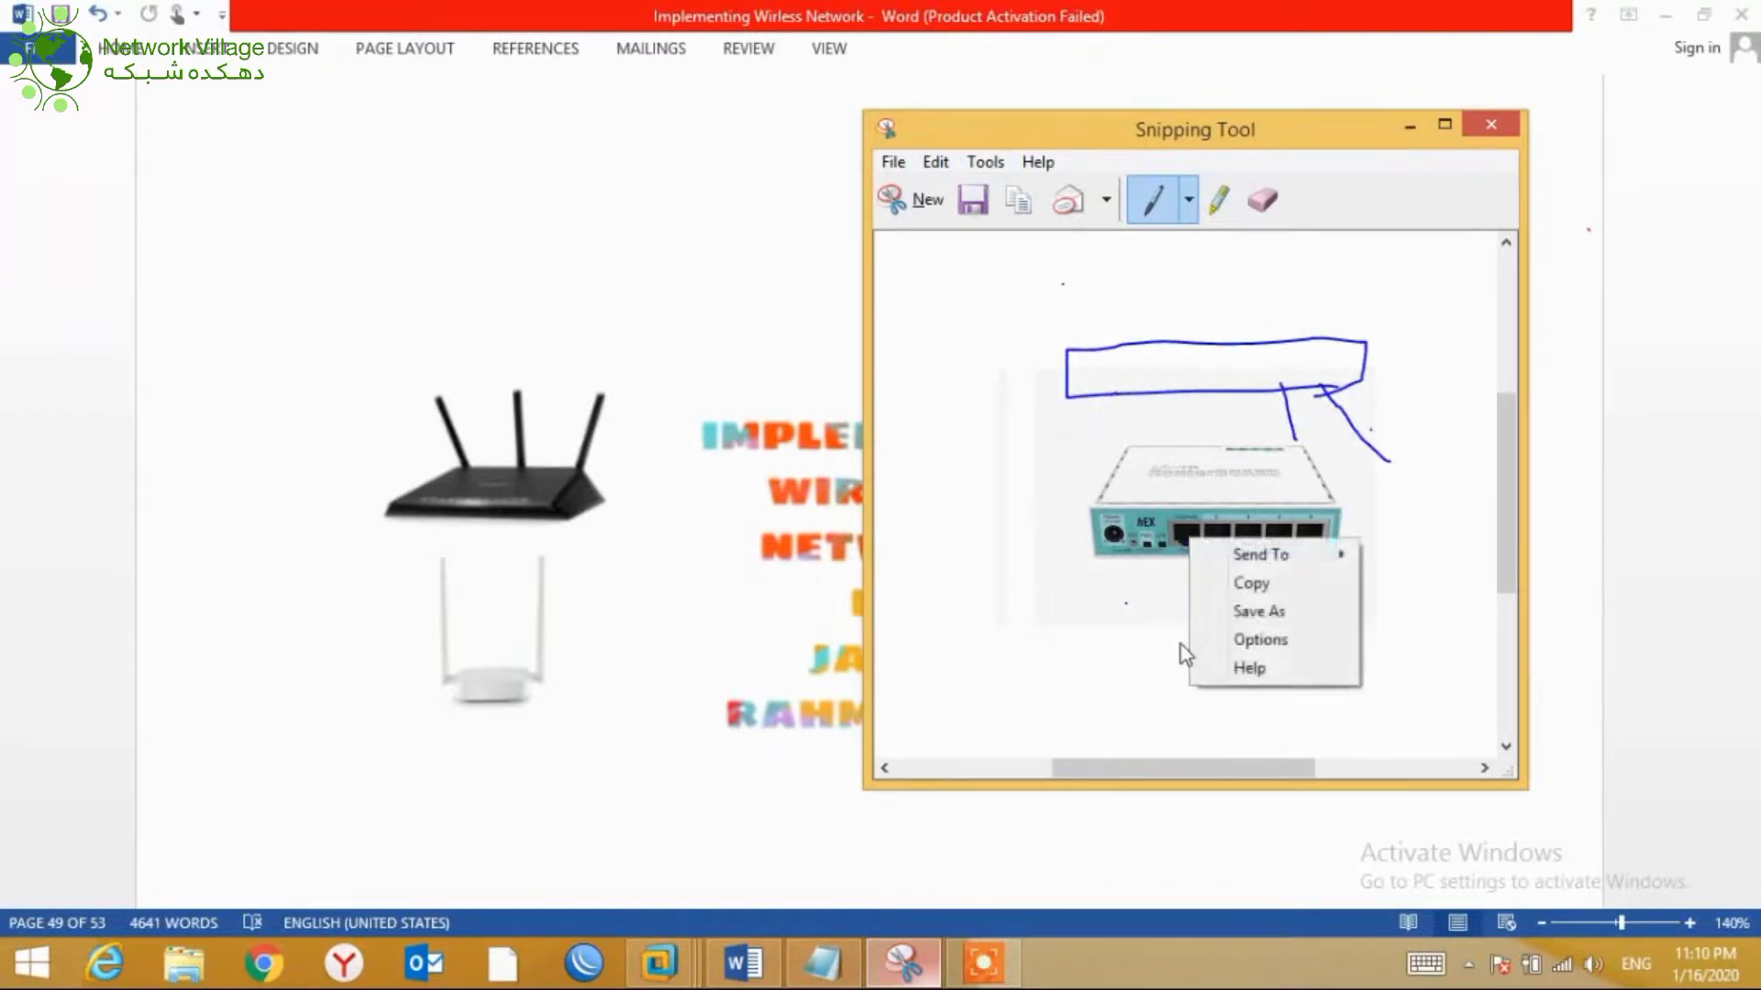
{"action": "left_click", "coordinate": [1105, 412]}
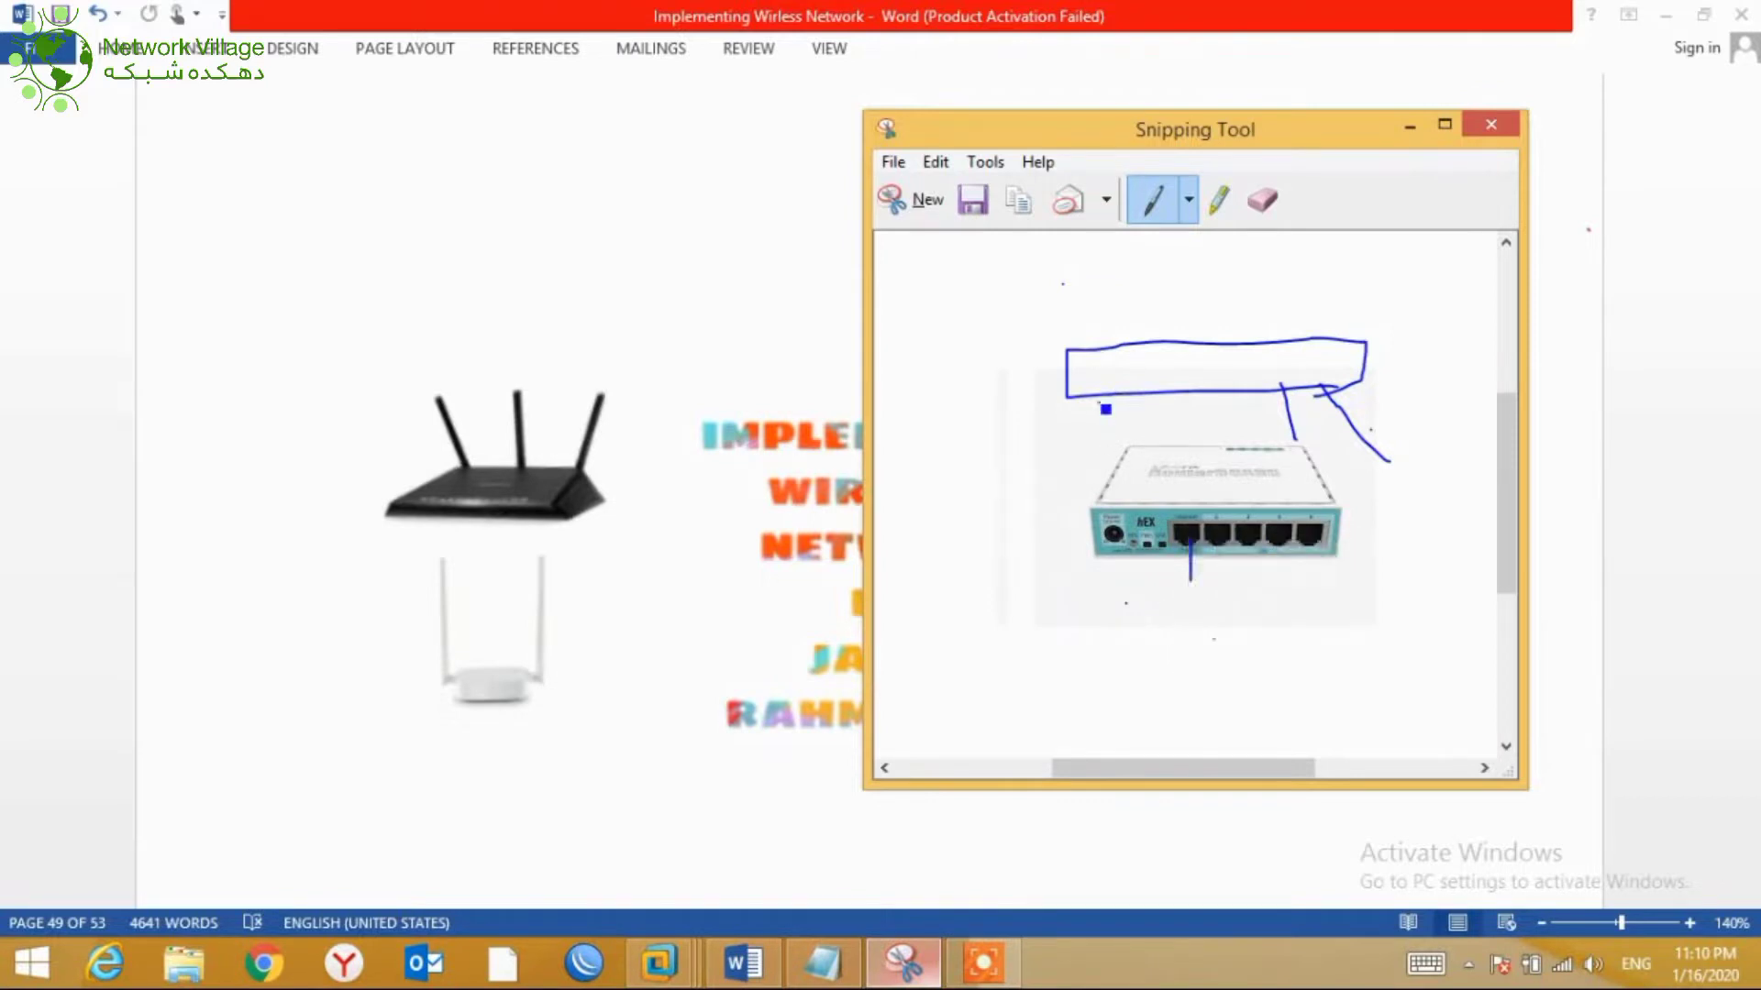
{"action": "mouse_move", "coordinate": [1111, 404]}
{"action": "left_mouse_down"}
{"action": "mouse_move", "coordinate": [1080, 658]}
{"action": "mouse_move", "coordinate": [1193, 552]}
{"action": "left_mouse_up"}
{"action": "right_click", "coordinate": [1195, 553]}
{"action": "left_click", "coordinate": [1146, 604]}
Switch to the Notepad notes and review the ISP2 IP address, subnet mask, default gateway and DNS entries
{"action": "left_click", "coordinate": [820, 971]}
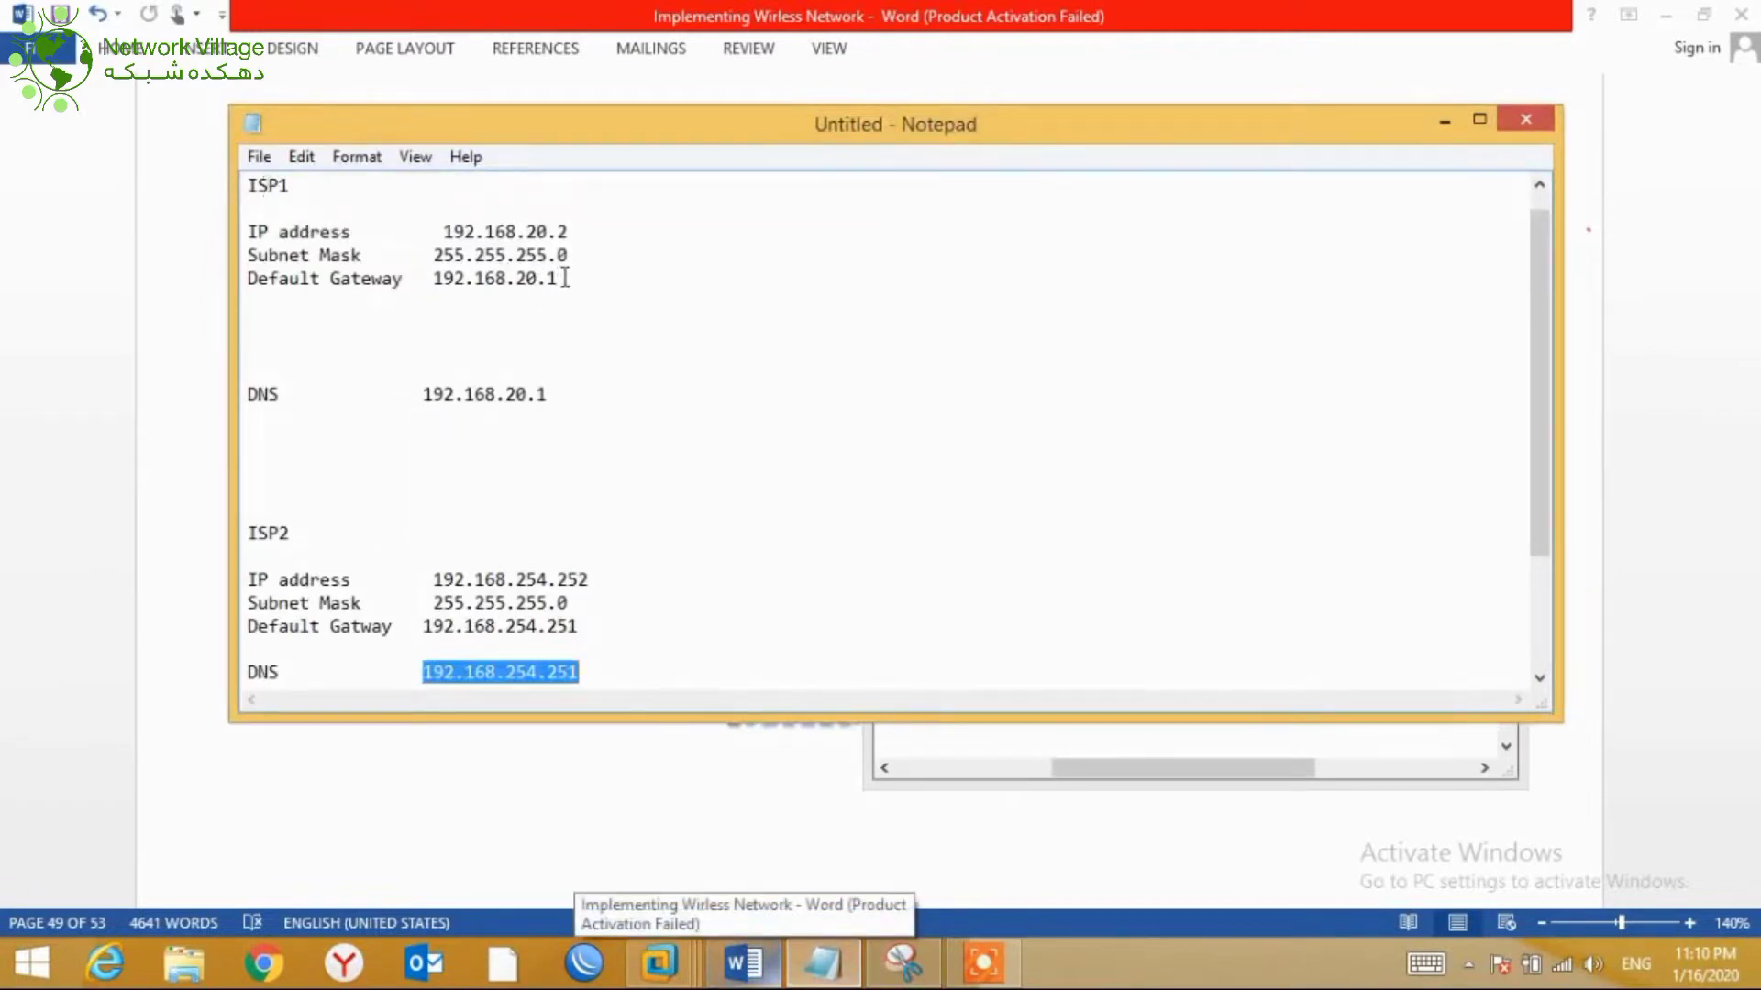
{"action": "right_click", "coordinate": [362, 250]}
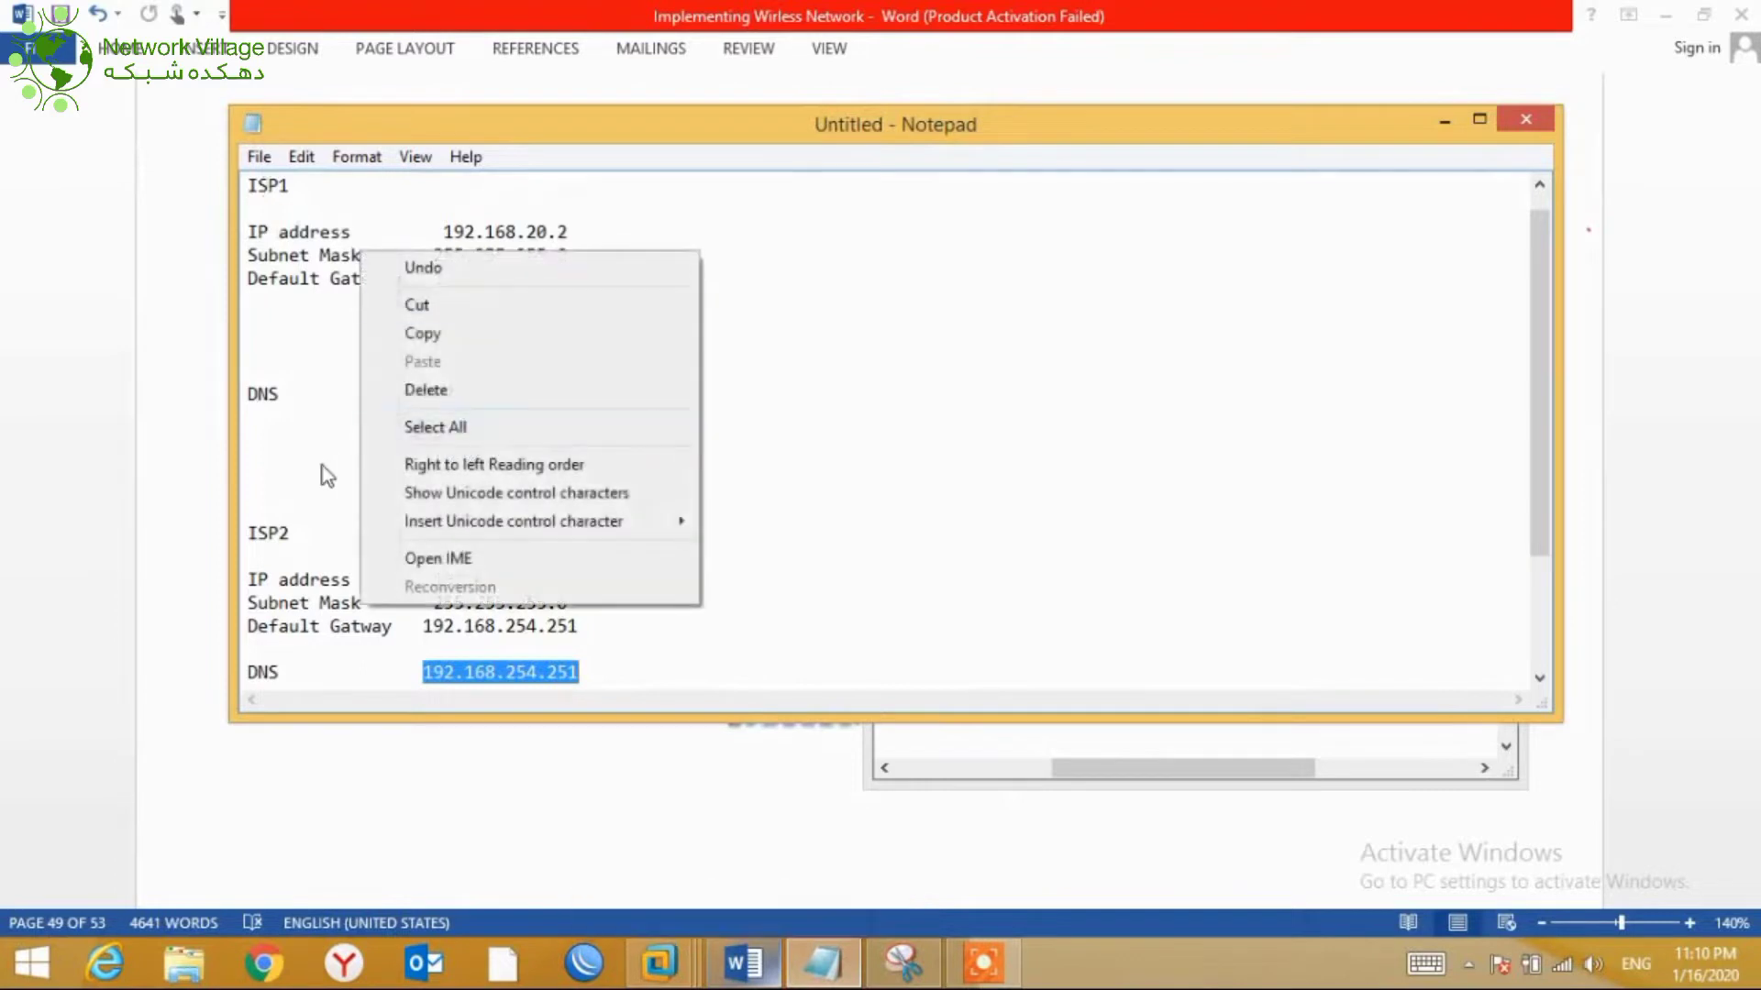
{"action": "left_click", "coordinate": [542, 673]}
{"action": "left_click_drag", "start_coordinate": [577, 667], "coordinate": [323, 566]}
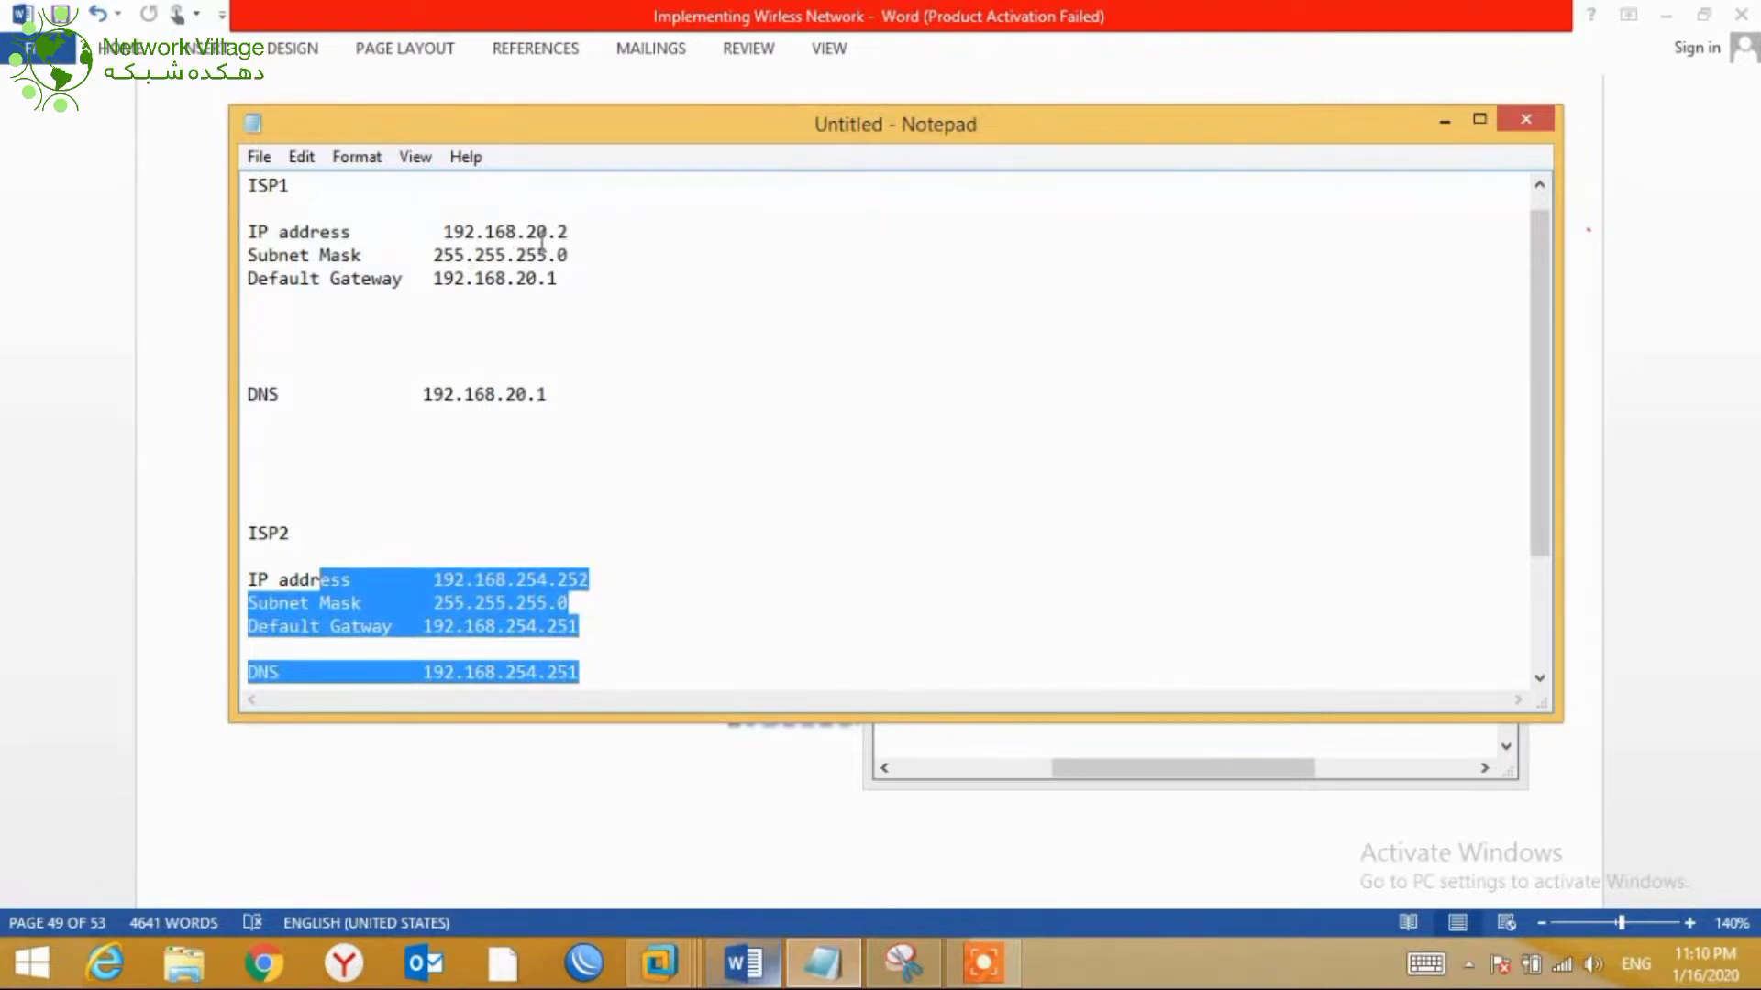
{"action": "left_click", "coordinate": [362, 542]}
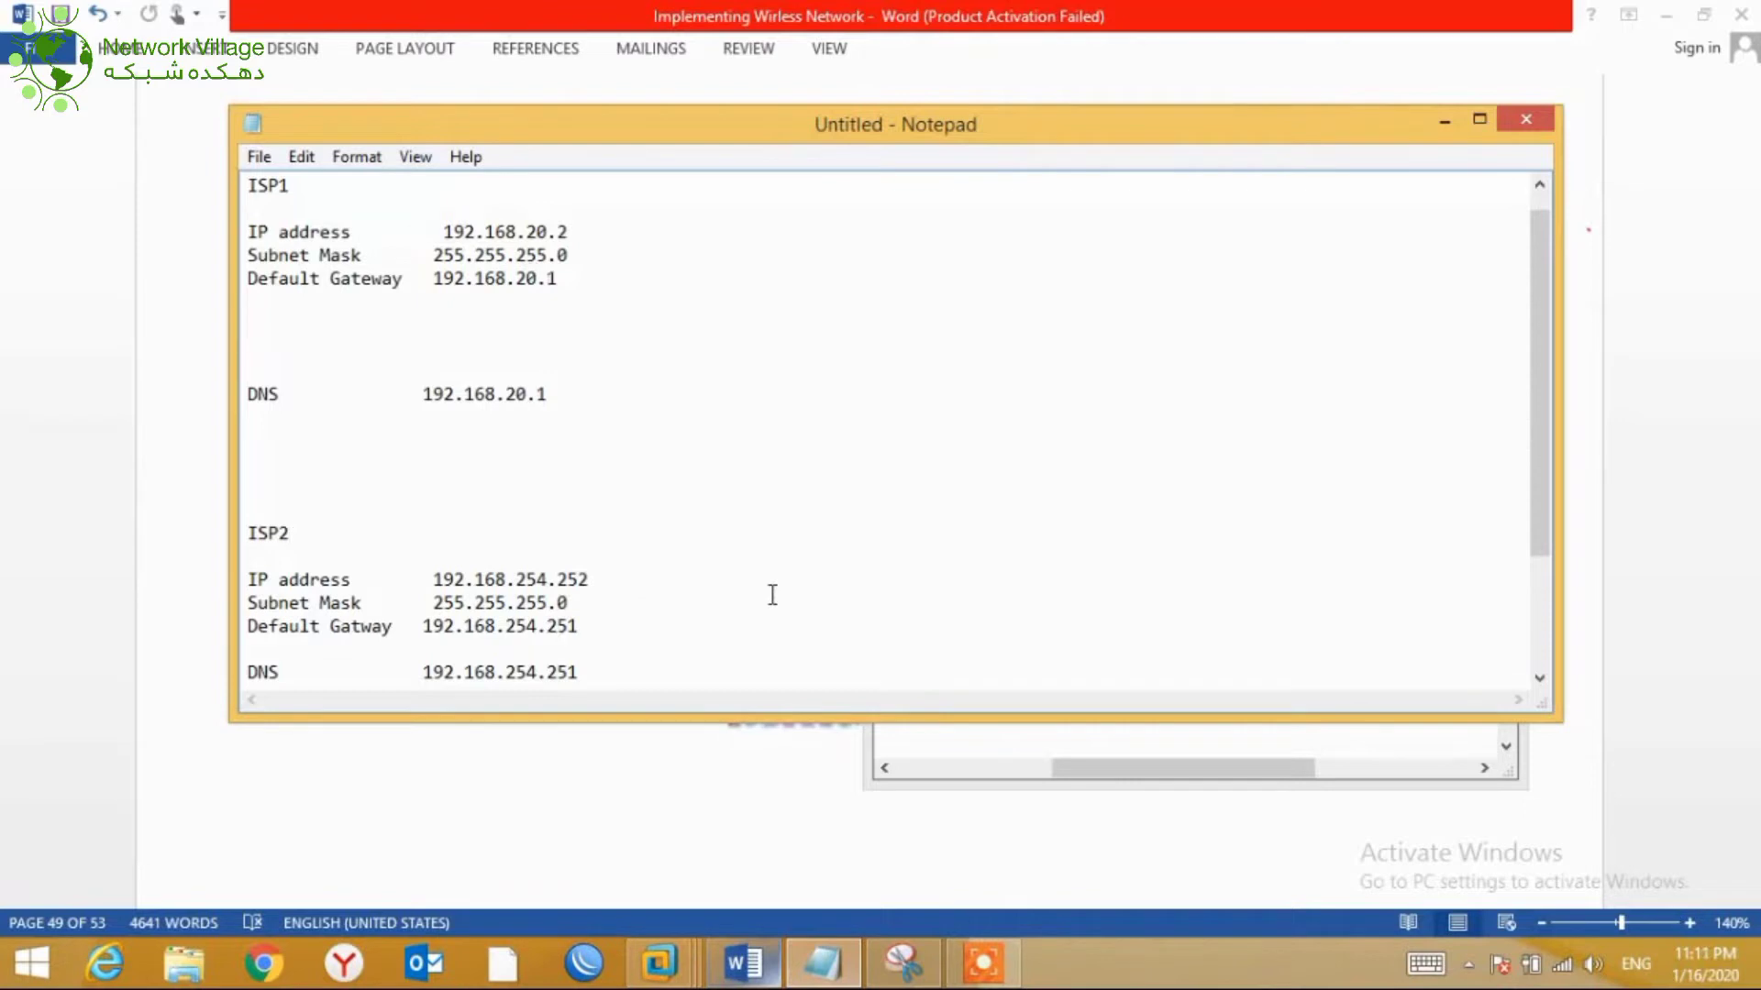
Examine the ISP1 DNS entry alongside the ISP2 one, then minimize the notes
{"action": "left_click", "coordinate": [547, 395]}
{"action": "key", "text": "shift+Home"}
{"action": "left_click_drag", "start_coordinate": [1533, 354], "coordinate": [1532, 393]}
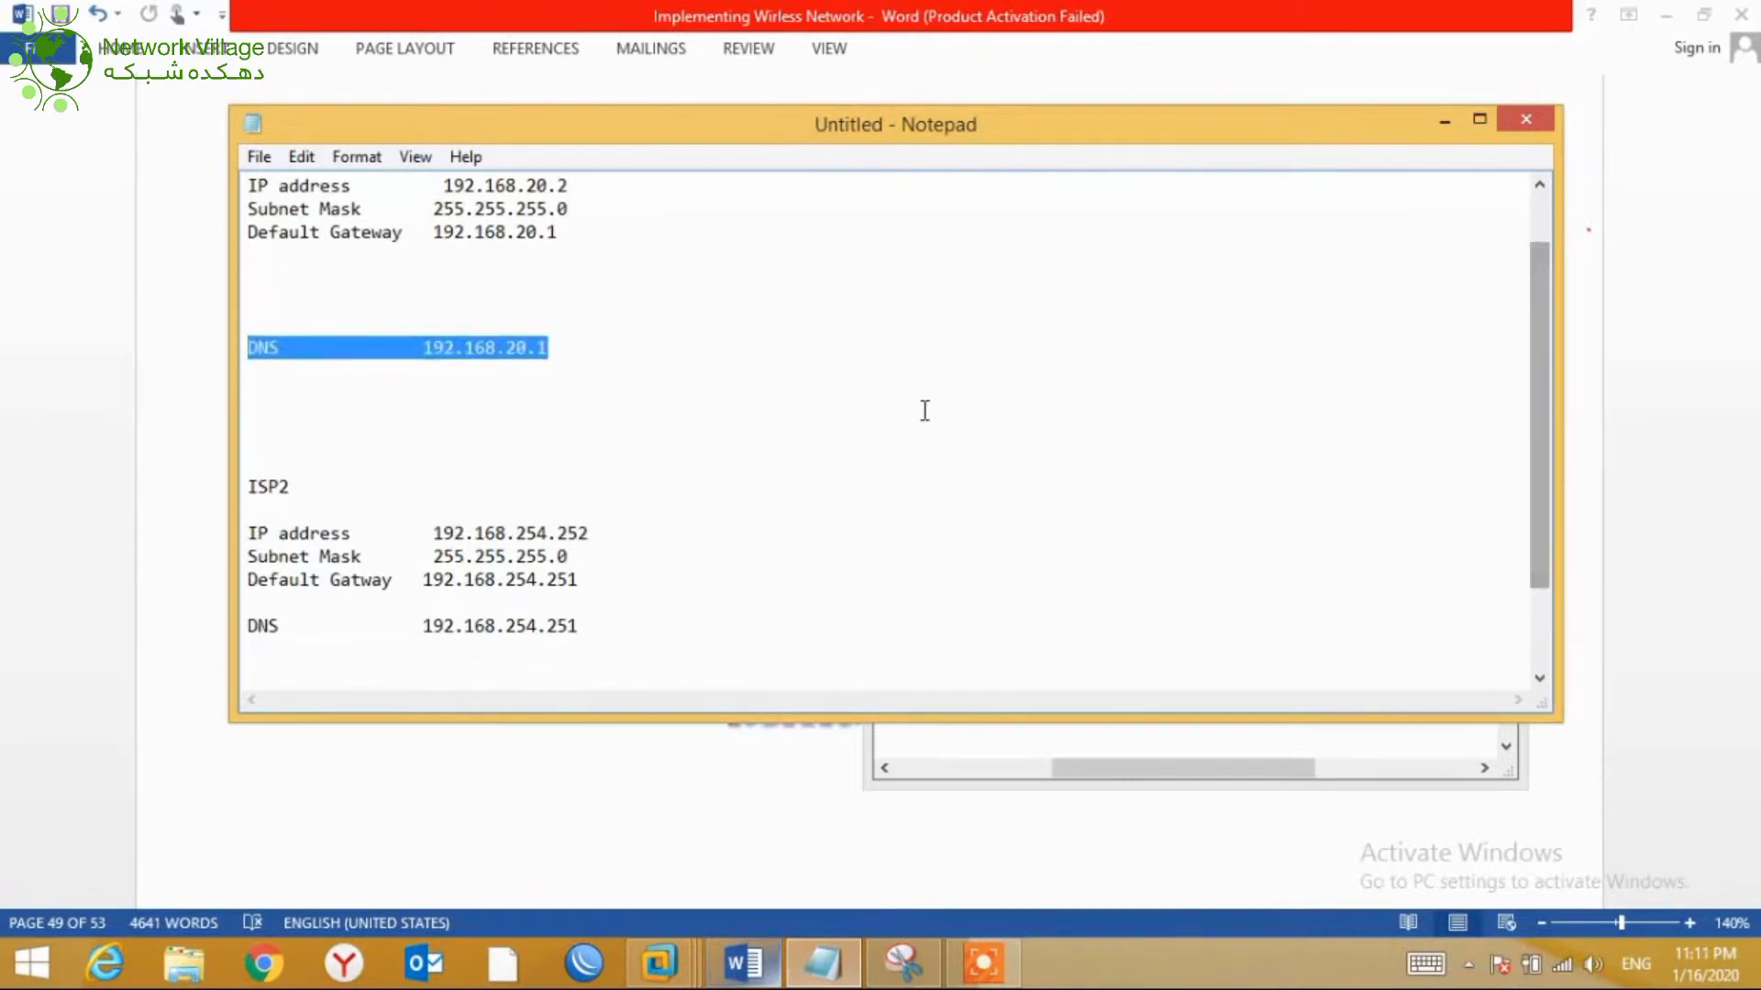
{"action": "left_click", "coordinate": [779, 418]}
{"action": "left_click", "coordinate": [591, 374]}
{"action": "left_click", "coordinate": [554, 347]}
{"action": "key", "text": "shift+Home"}
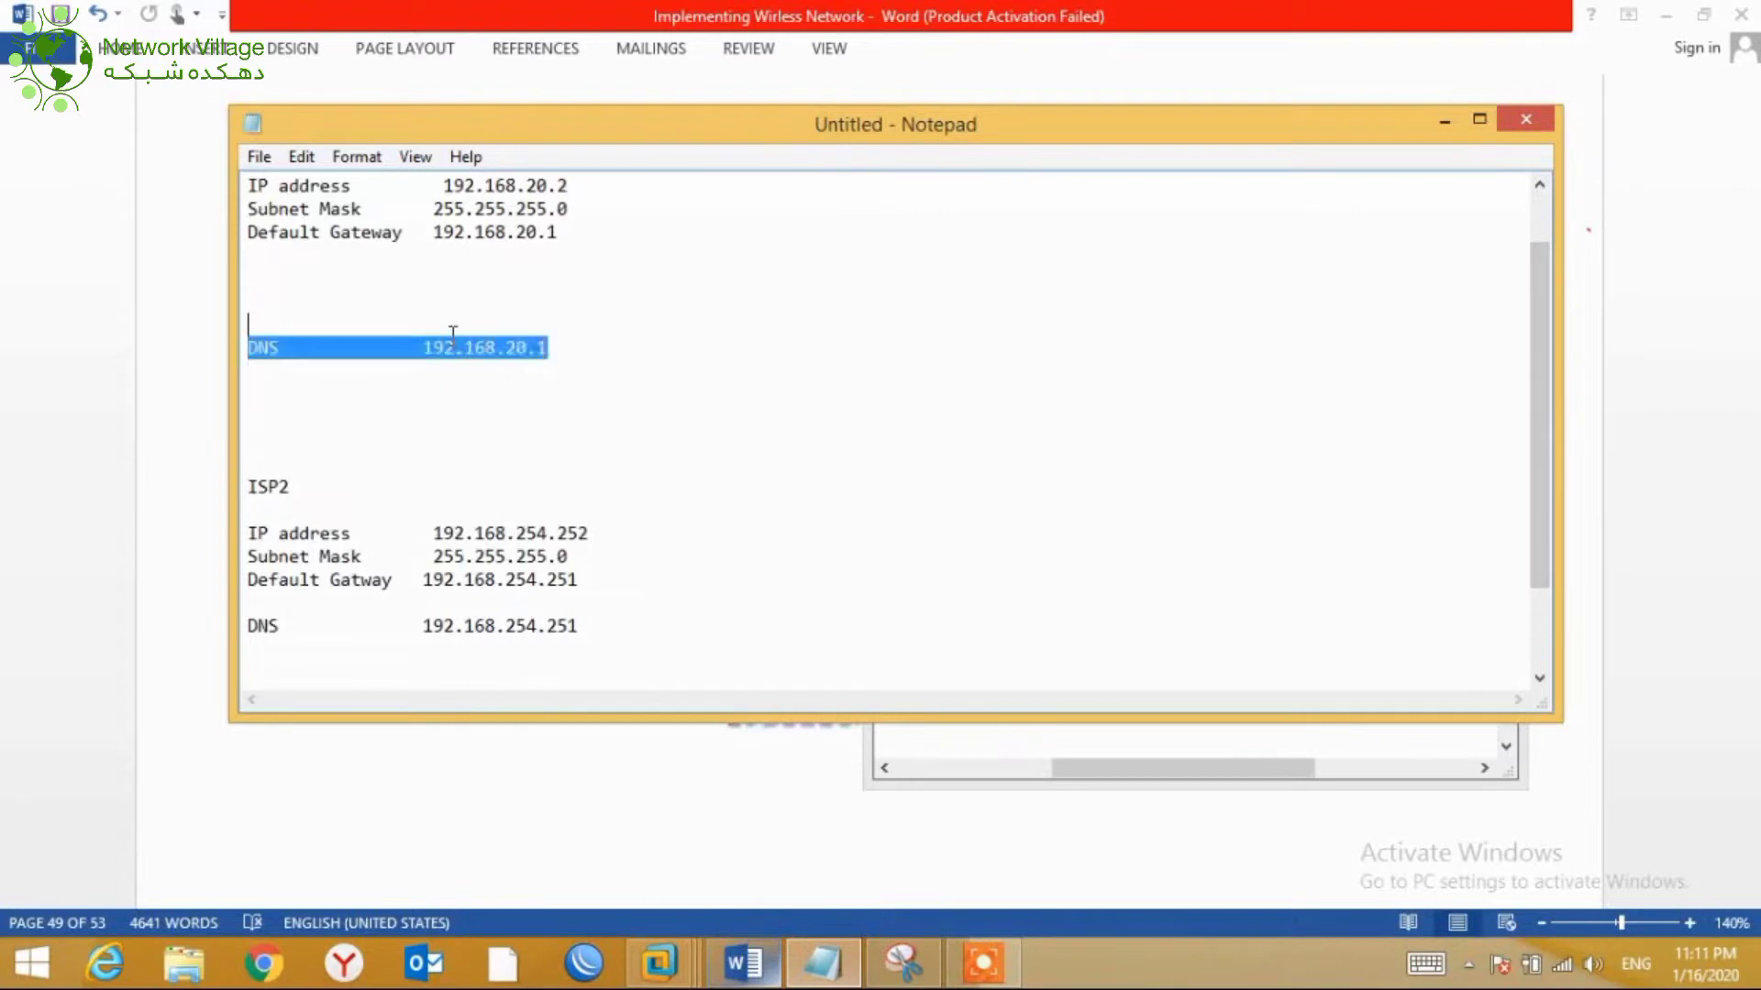
{"action": "key", "text": "shift+Up"}
{"action": "right_click", "coordinate": [424, 625]}
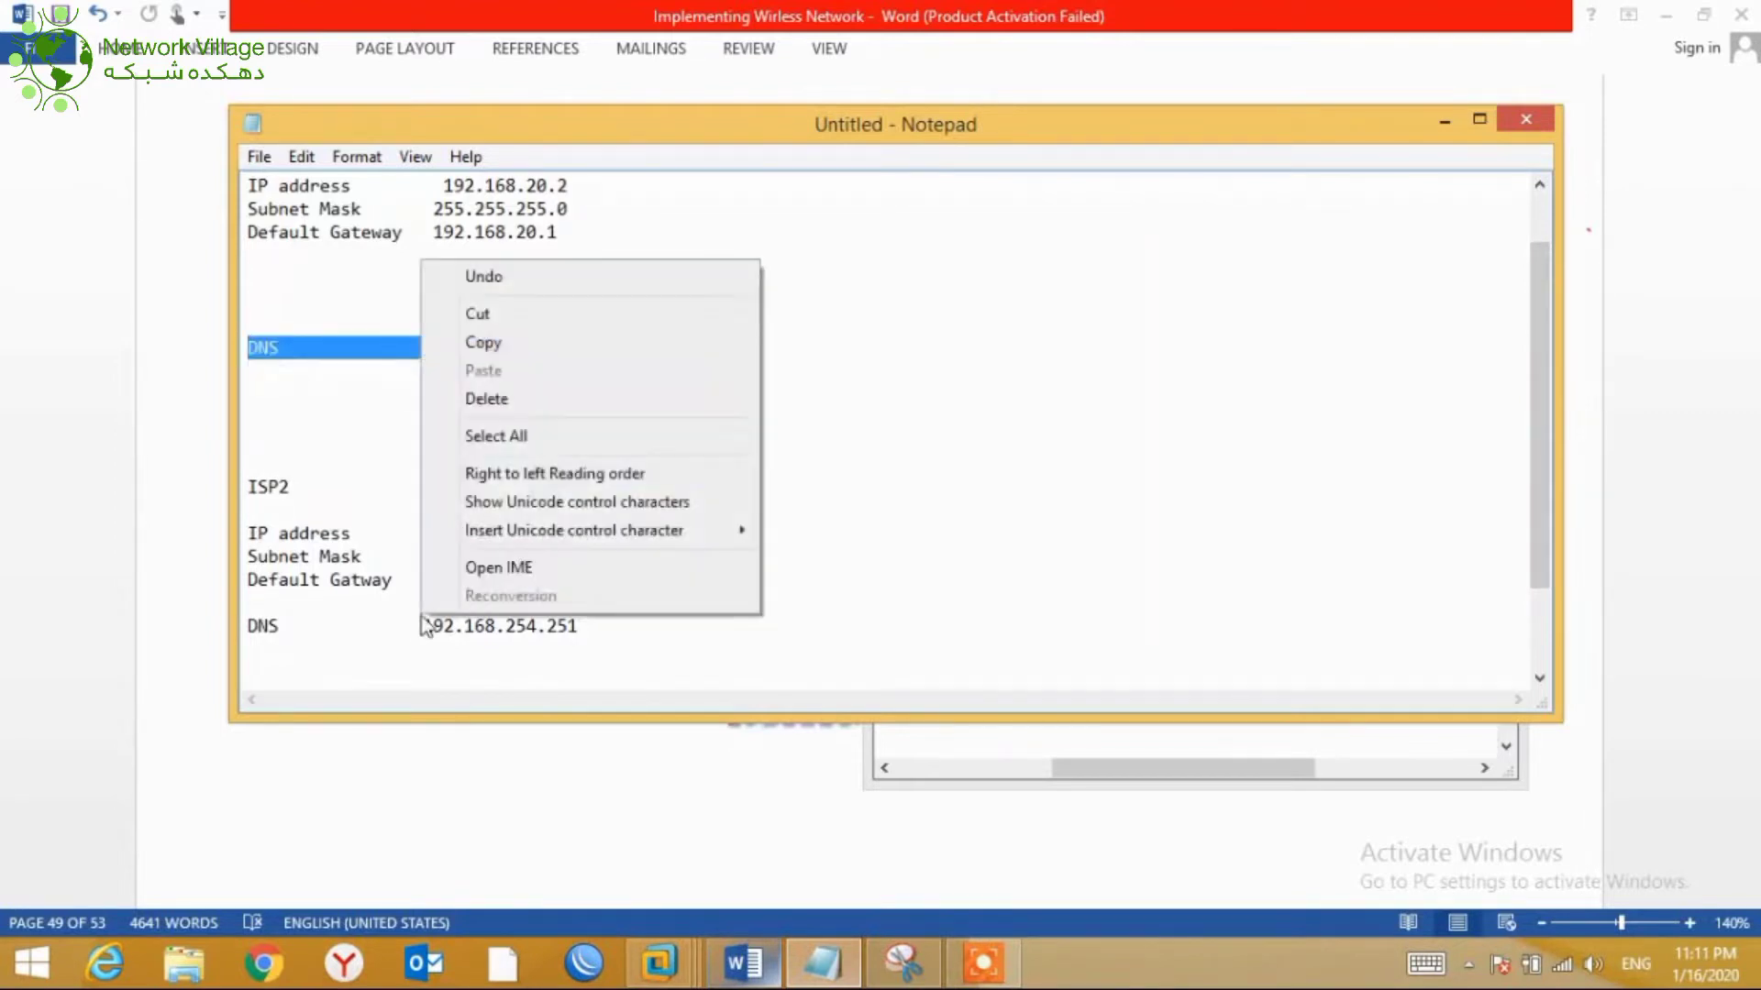
{"action": "left_click", "coordinate": [1448, 119]}
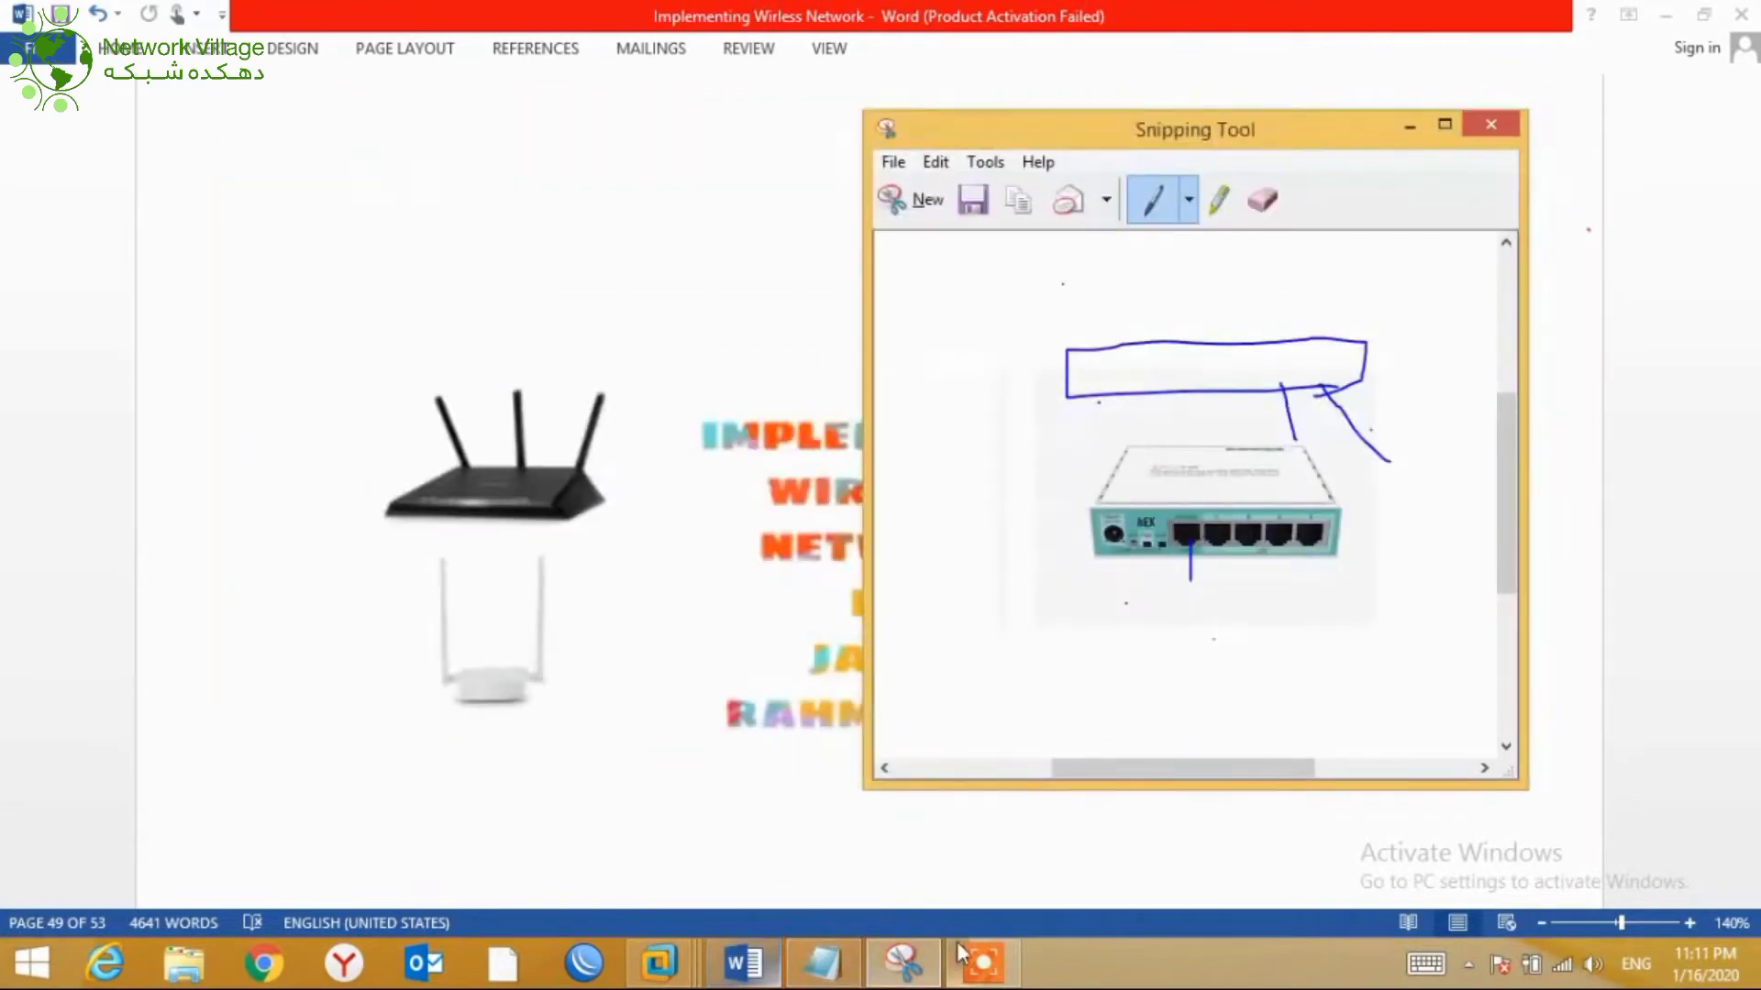
Switch to the Windows 7 virtual machine in VMware Workstation, launch winbox from Documents and connect to the MikroTik router as admin
{"action": "mouse_move", "coordinate": [659, 963]}
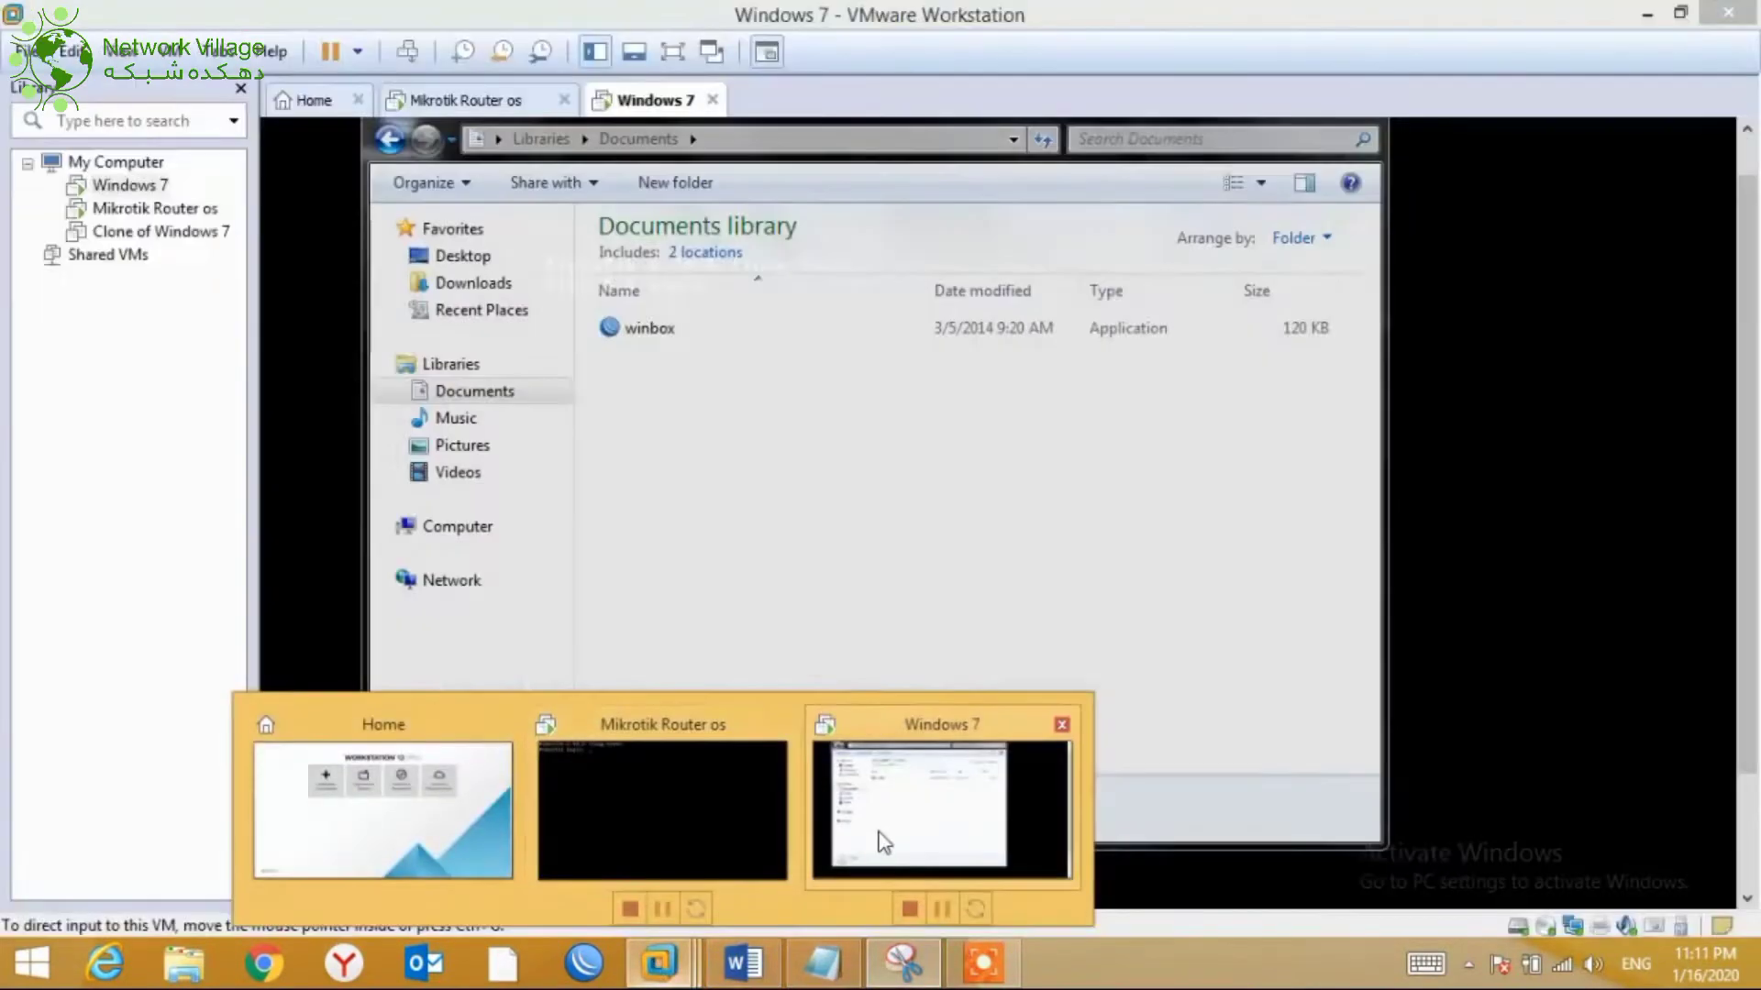
{"action": "left_click", "coordinate": [878, 837]}
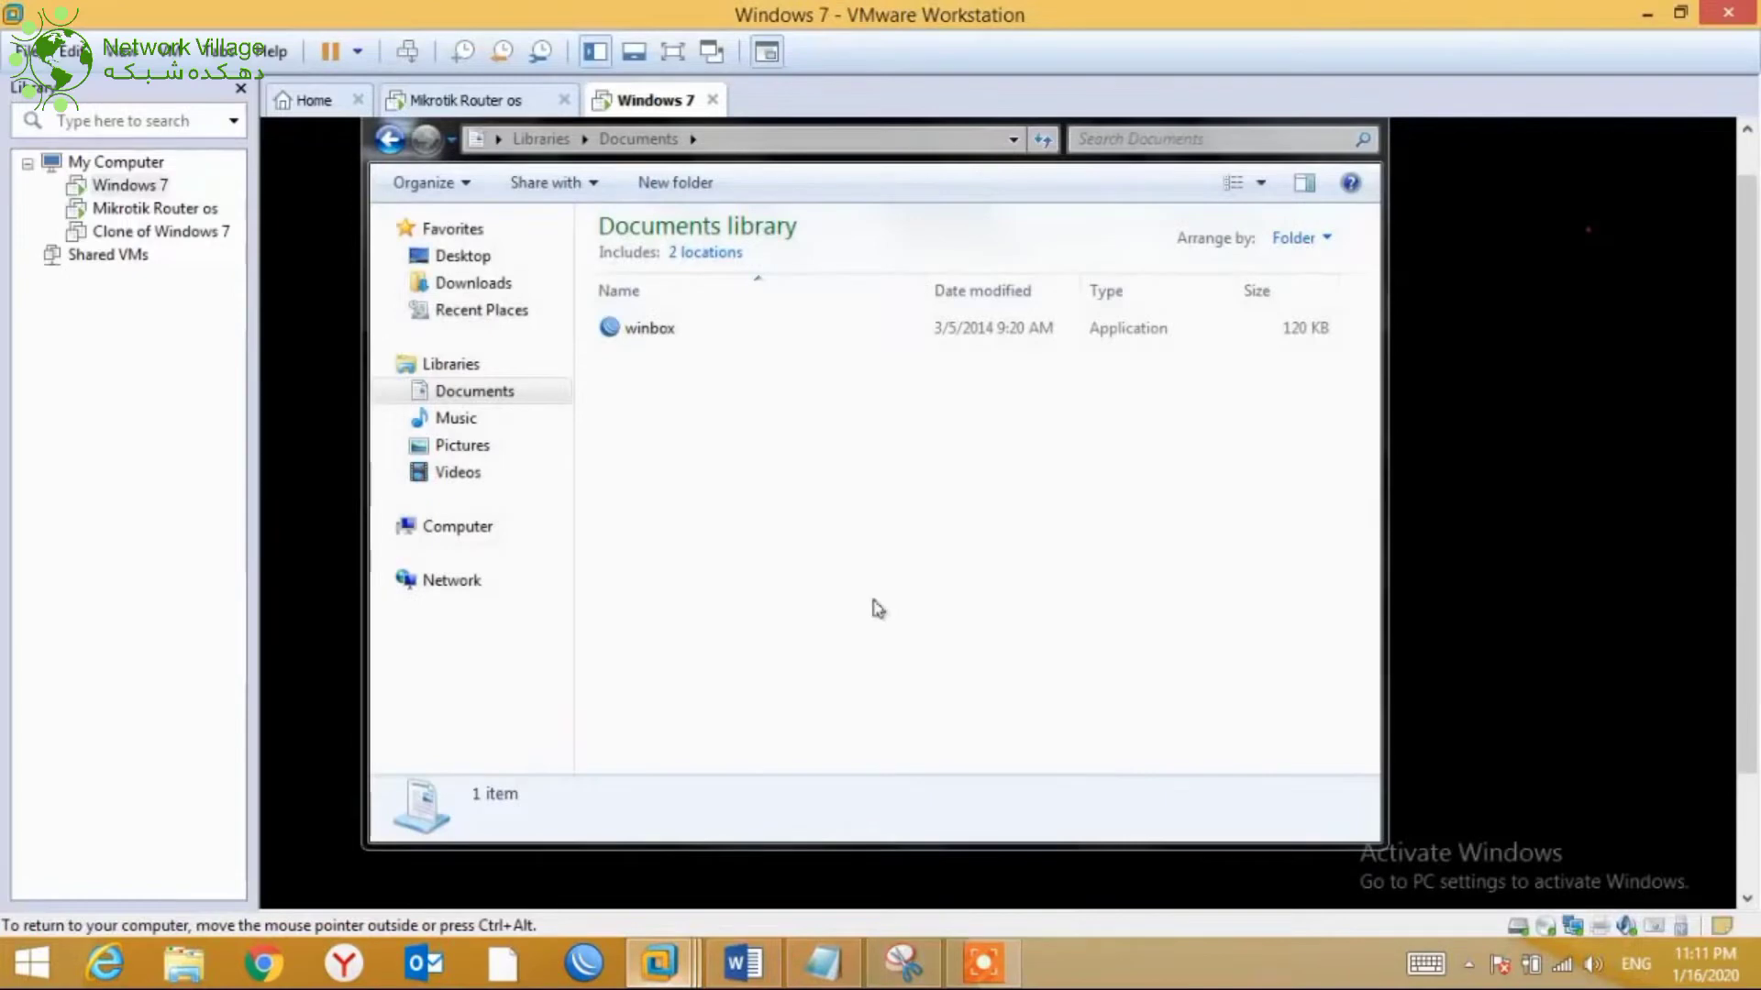
{"action": "left_click", "coordinate": [657, 332]}
{"action": "double_click", "coordinate": [657, 332]}
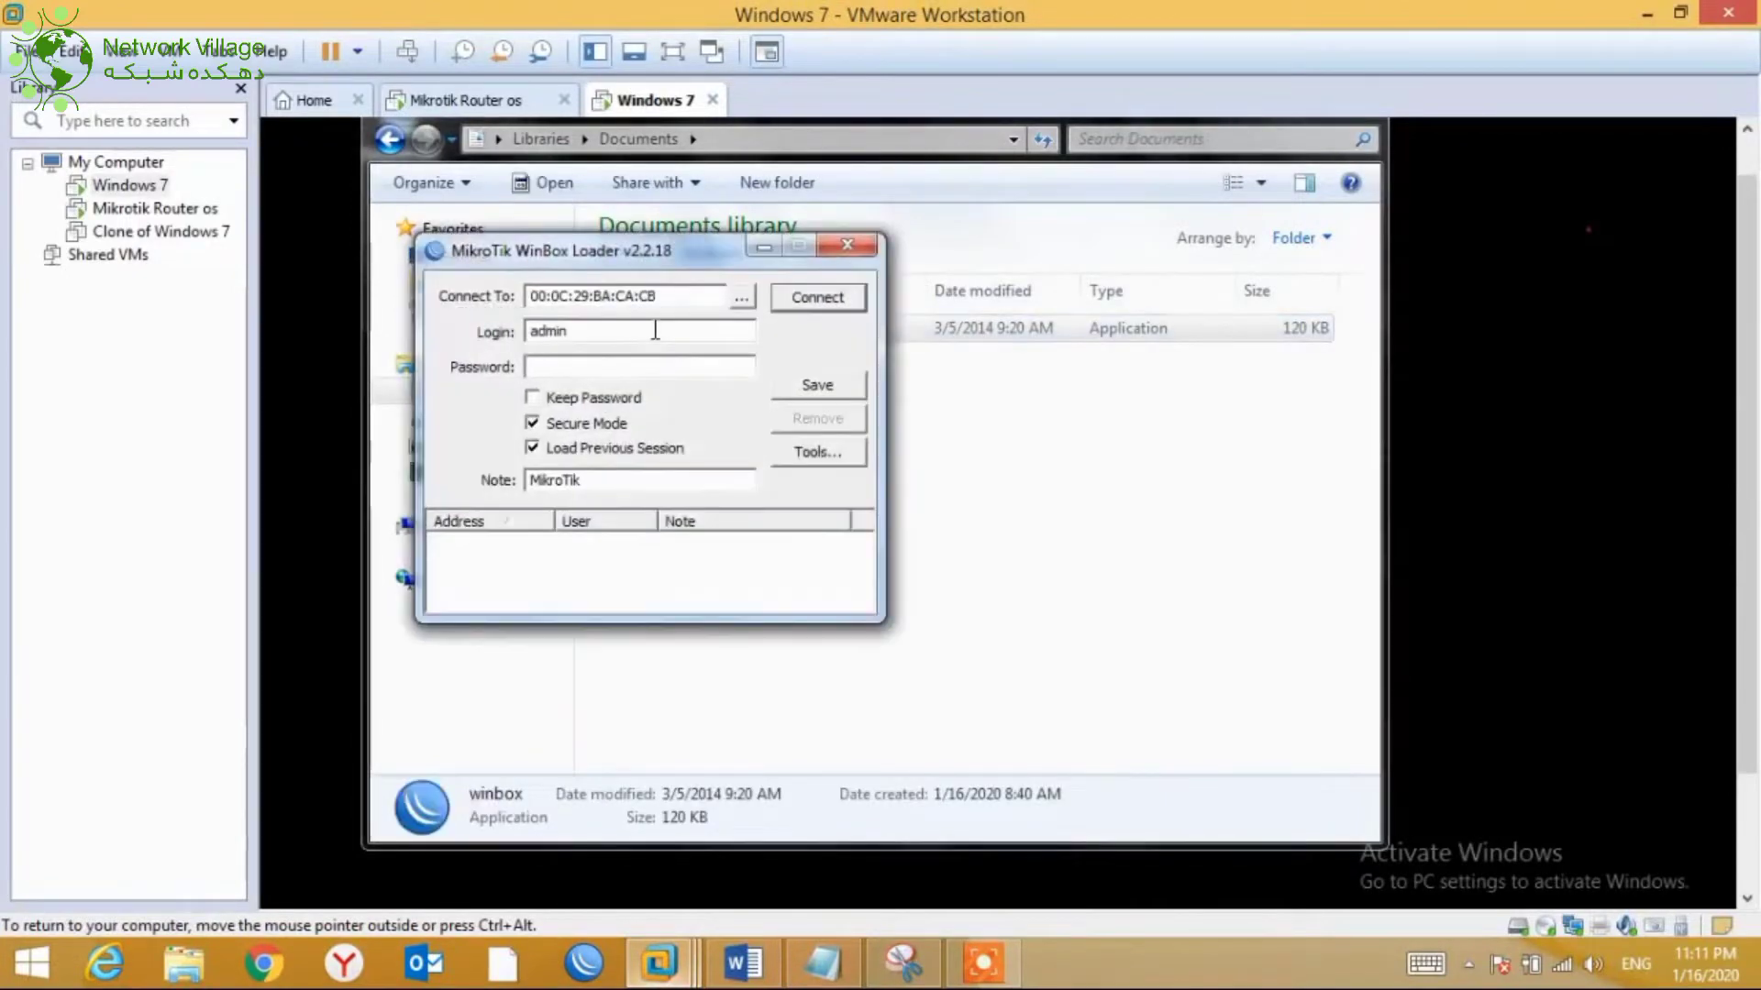
{"action": "left_click", "coordinate": [817, 303]}
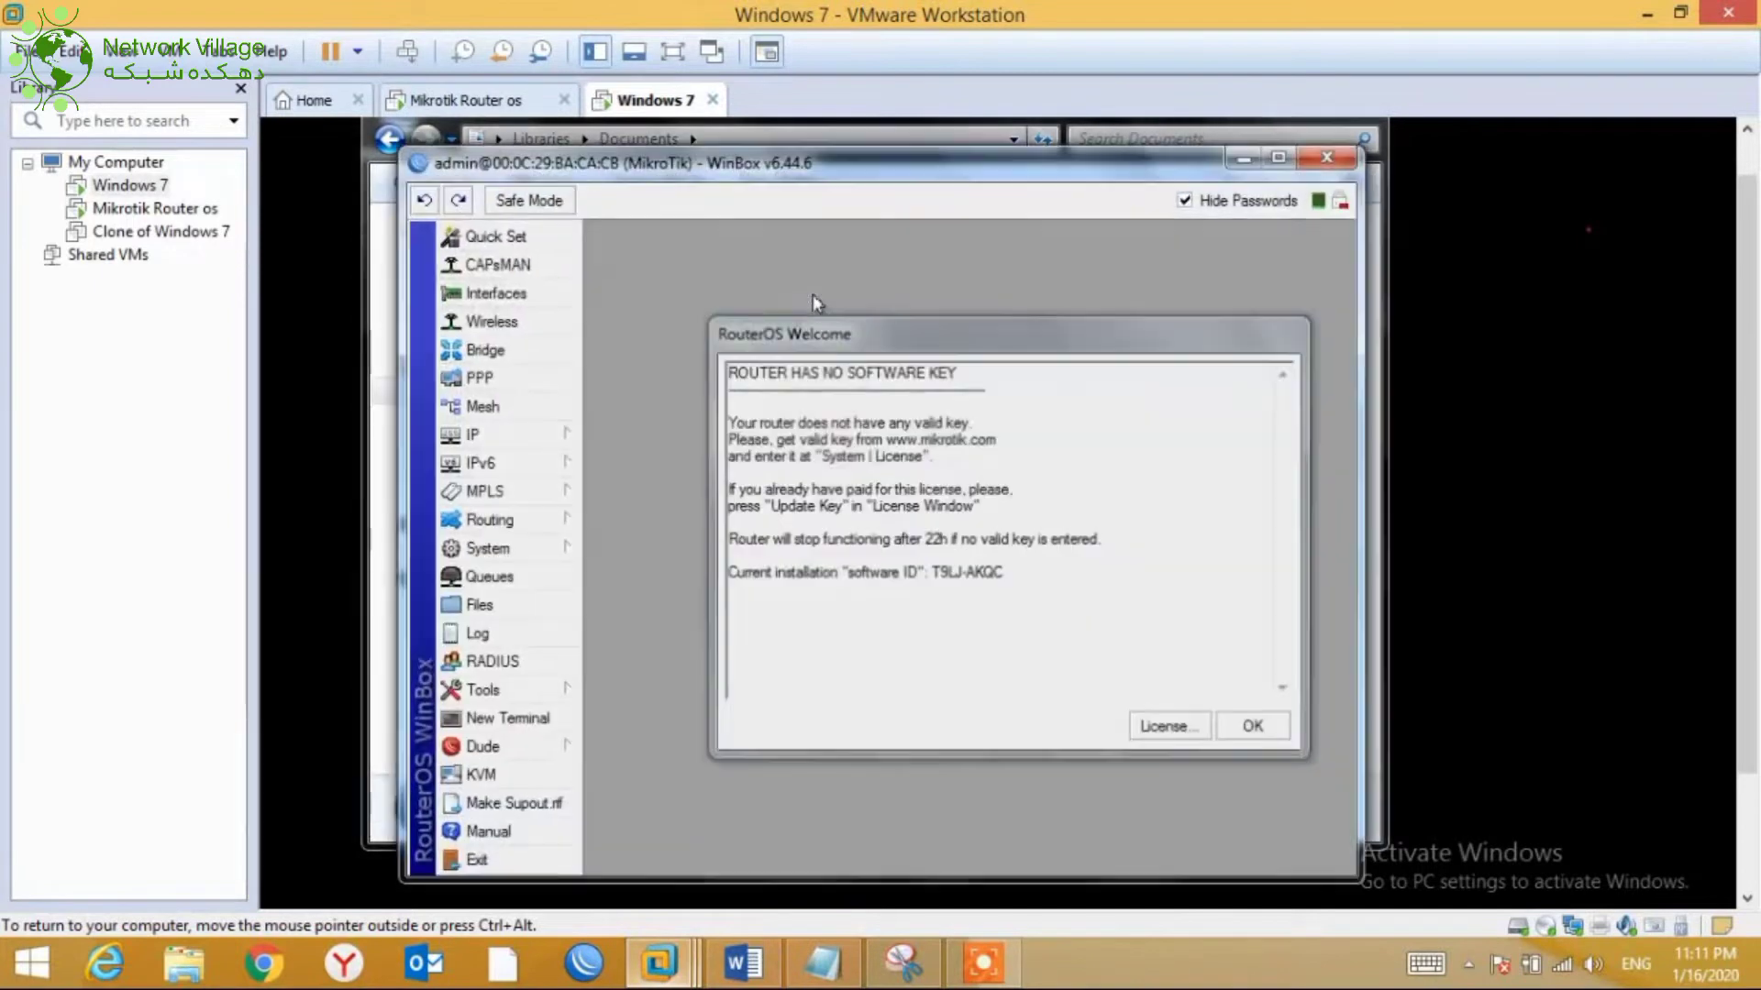
{"action": "left_click", "coordinate": [1247, 730]}
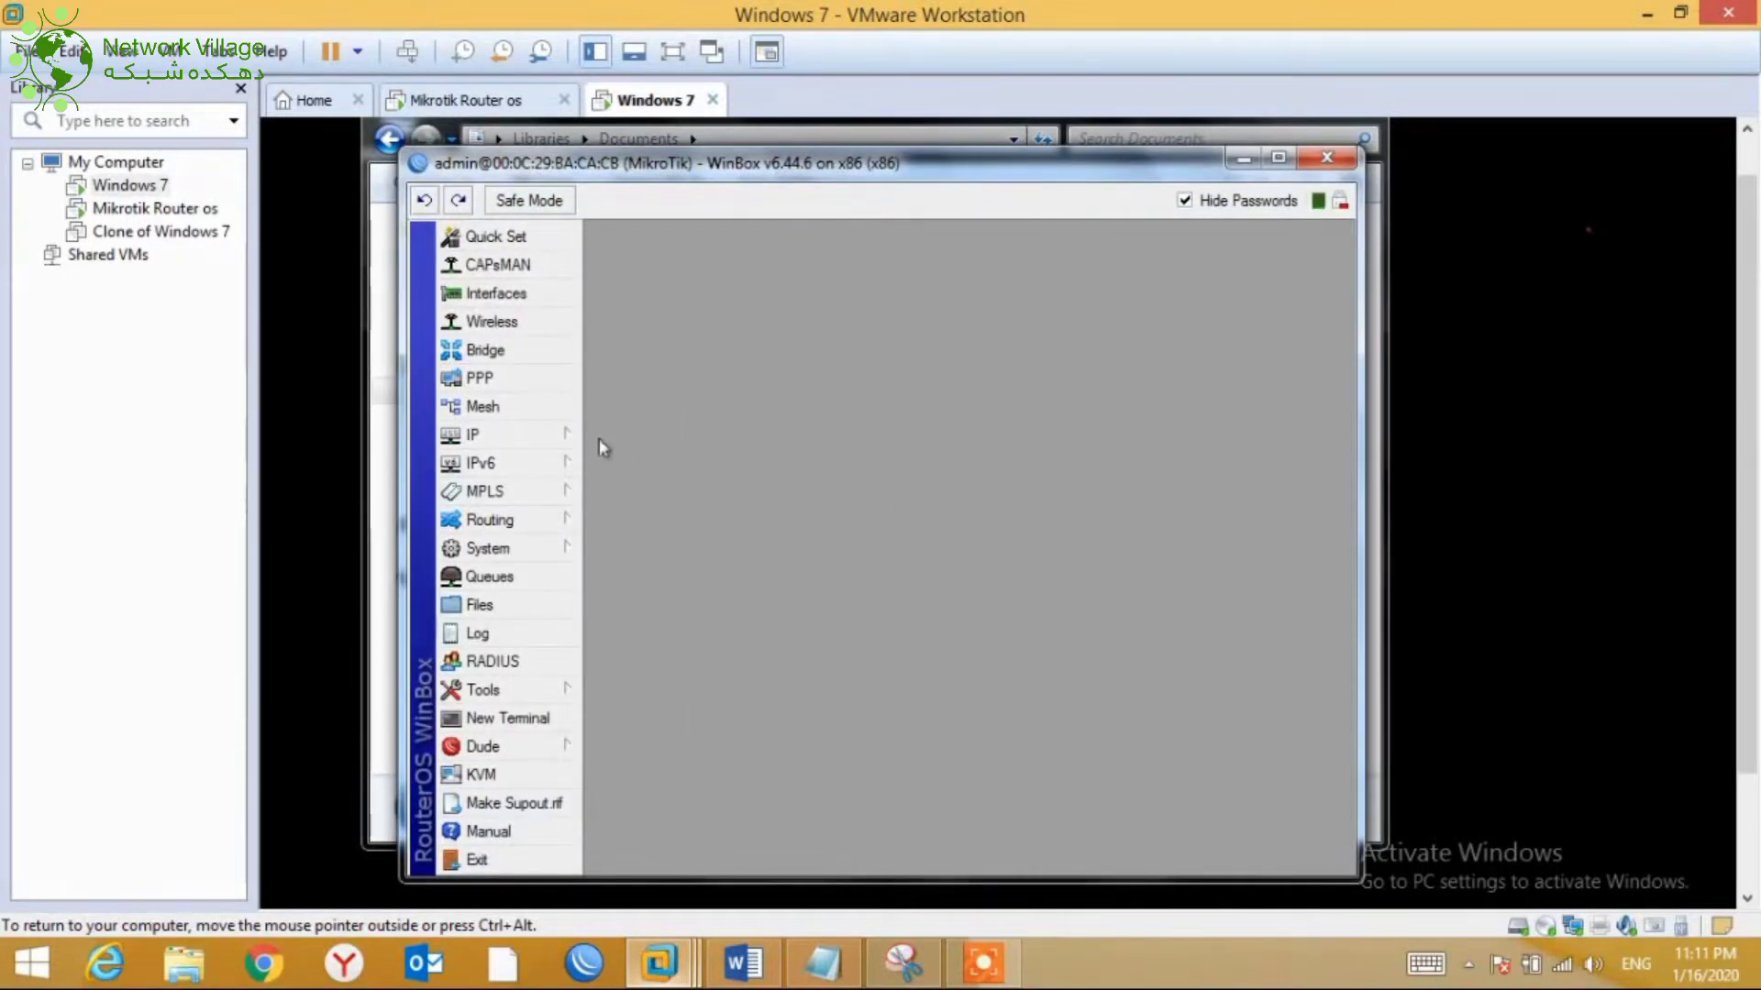
Open the router's IP address list and bring up a blank new-address form
{"action": "left_click", "coordinate": [575, 436]}
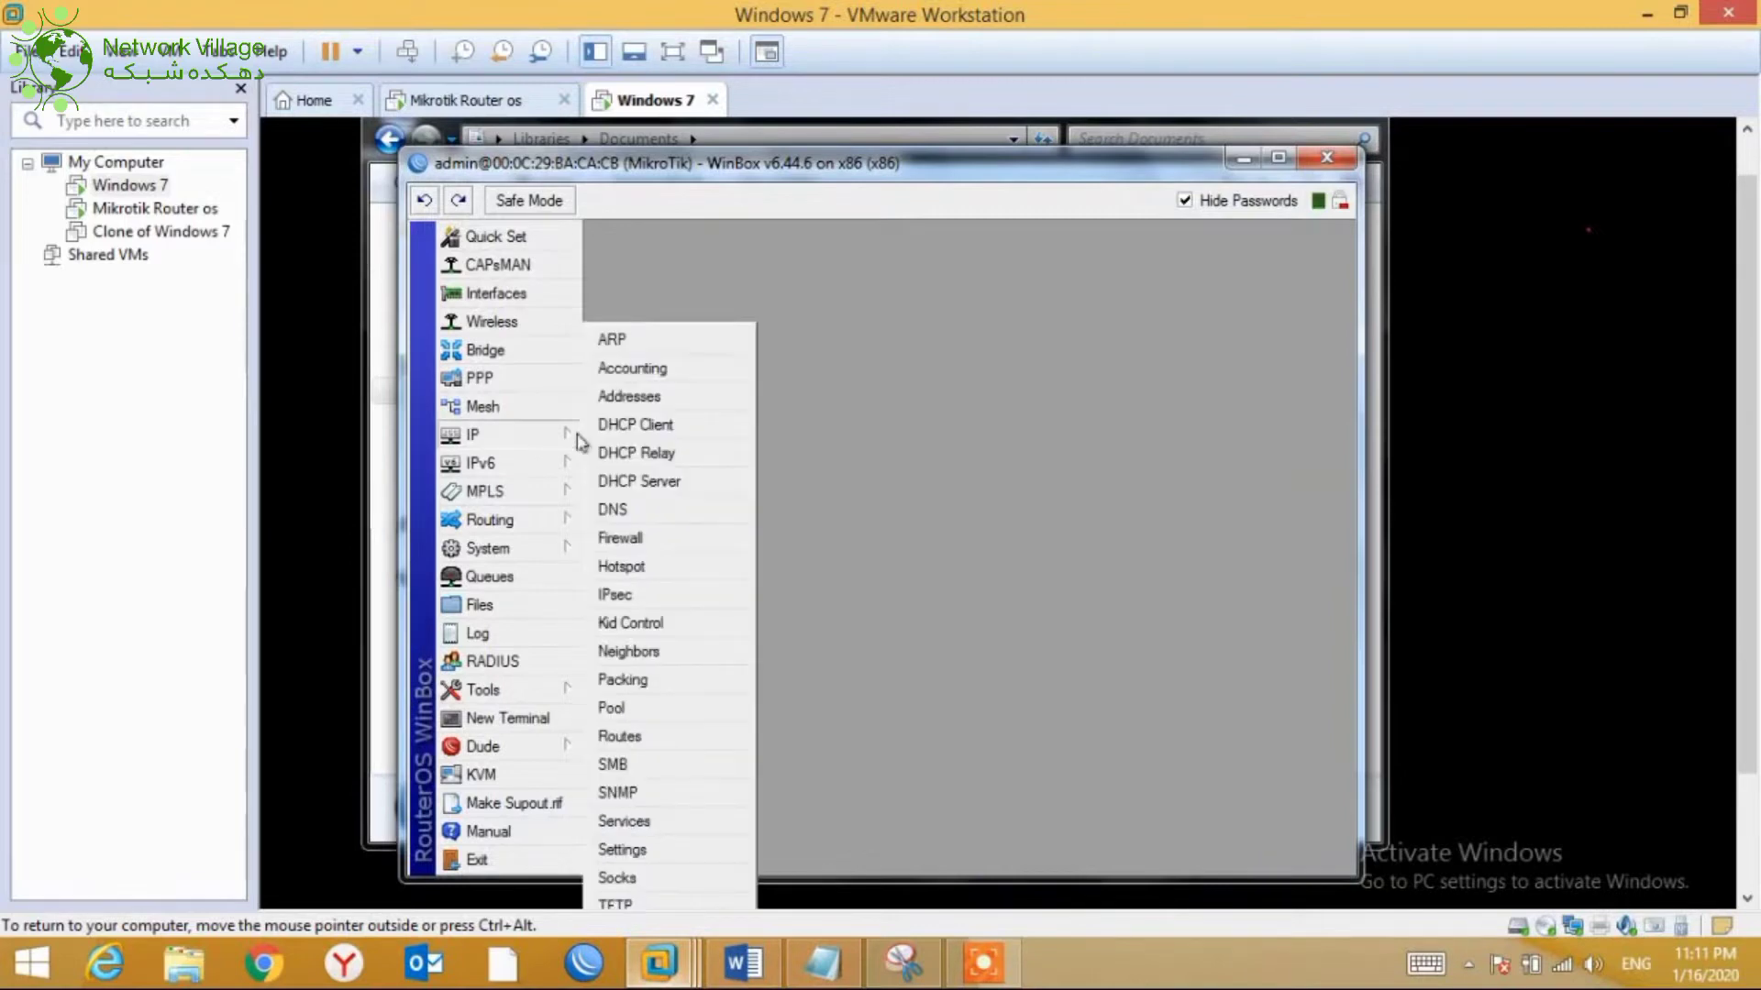
{"action": "left_click", "coordinate": [628, 411]}
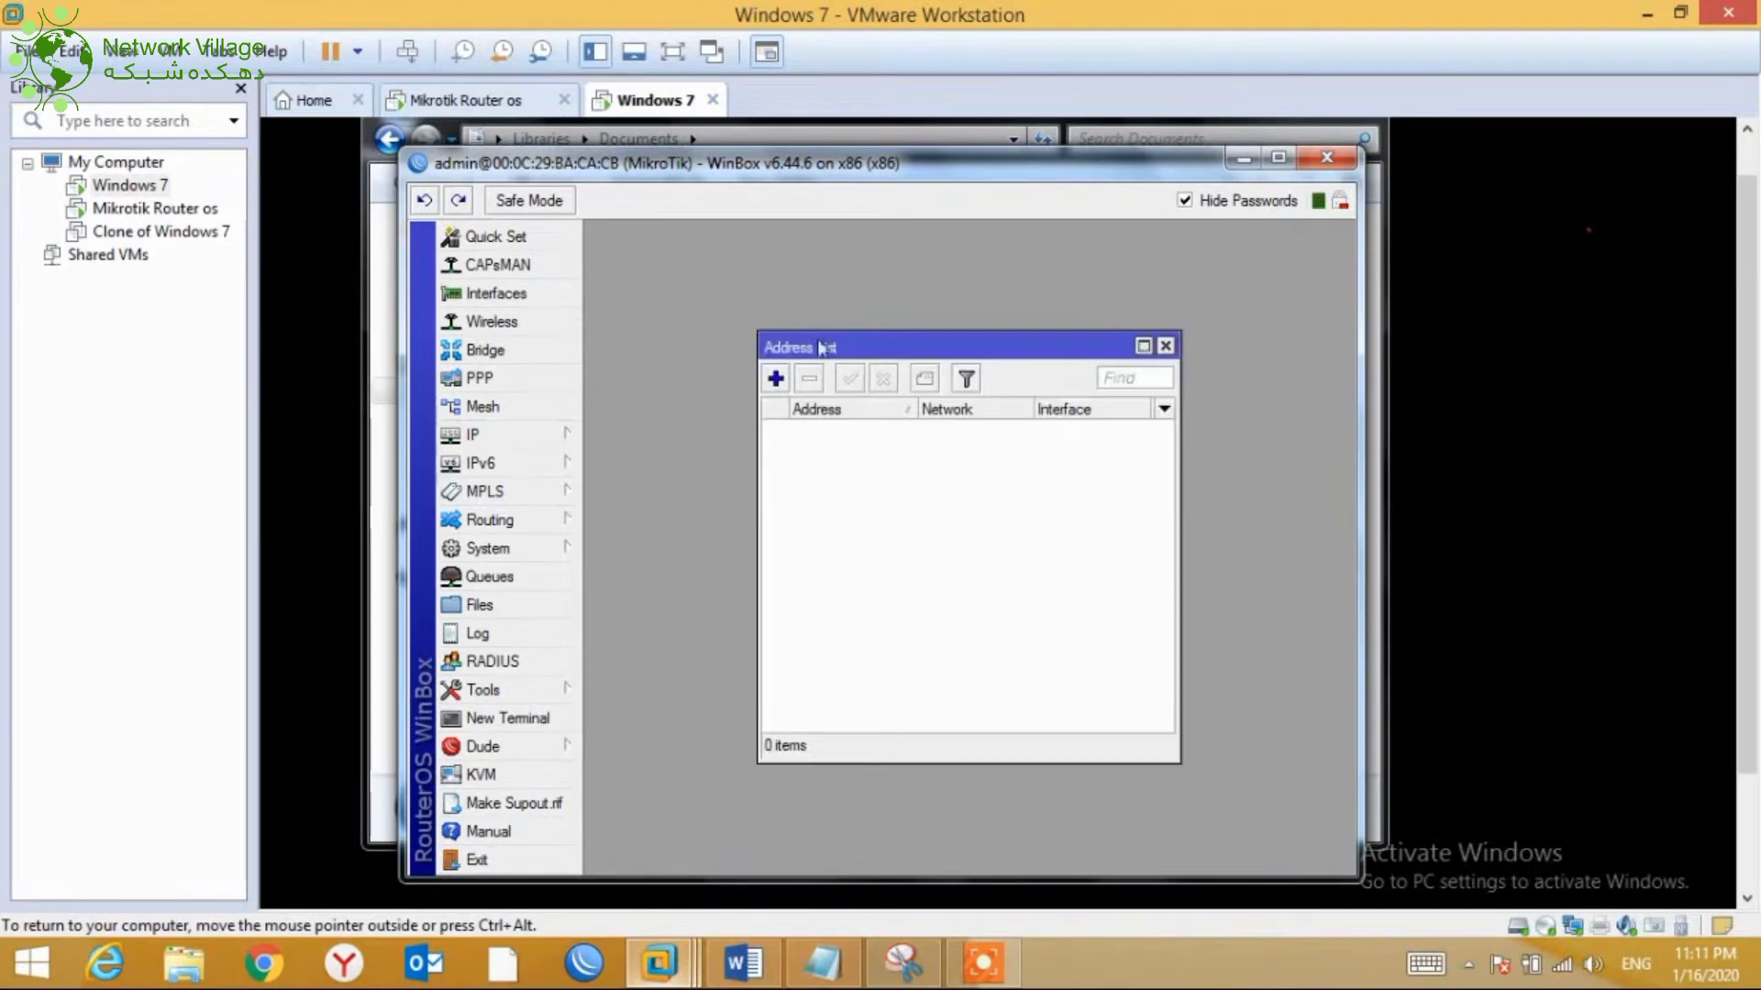
{"action": "left_click_drag", "start_coordinate": [820, 347], "coordinate": [742, 312]}
{"action": "left_click", "coordinate": [697, 344]}
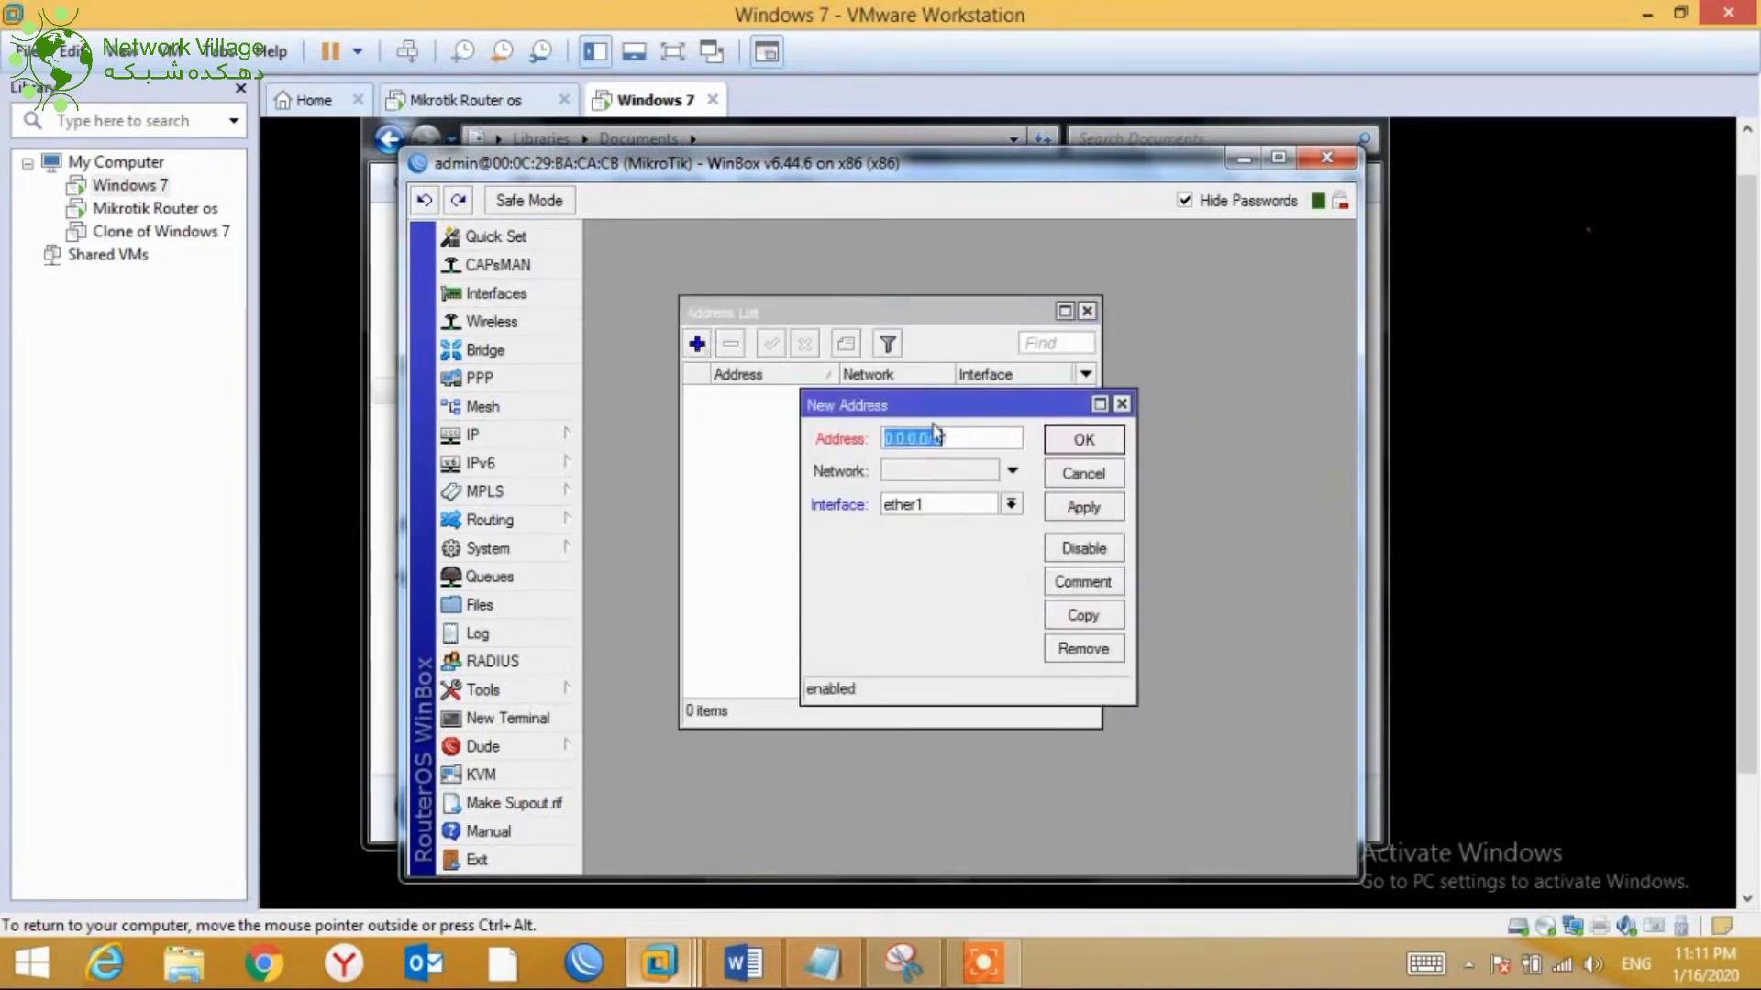
Open the router's interface list and rename the ether1 interface to ISP2
{"action": "left_click", "coordinate": [495, 293]}
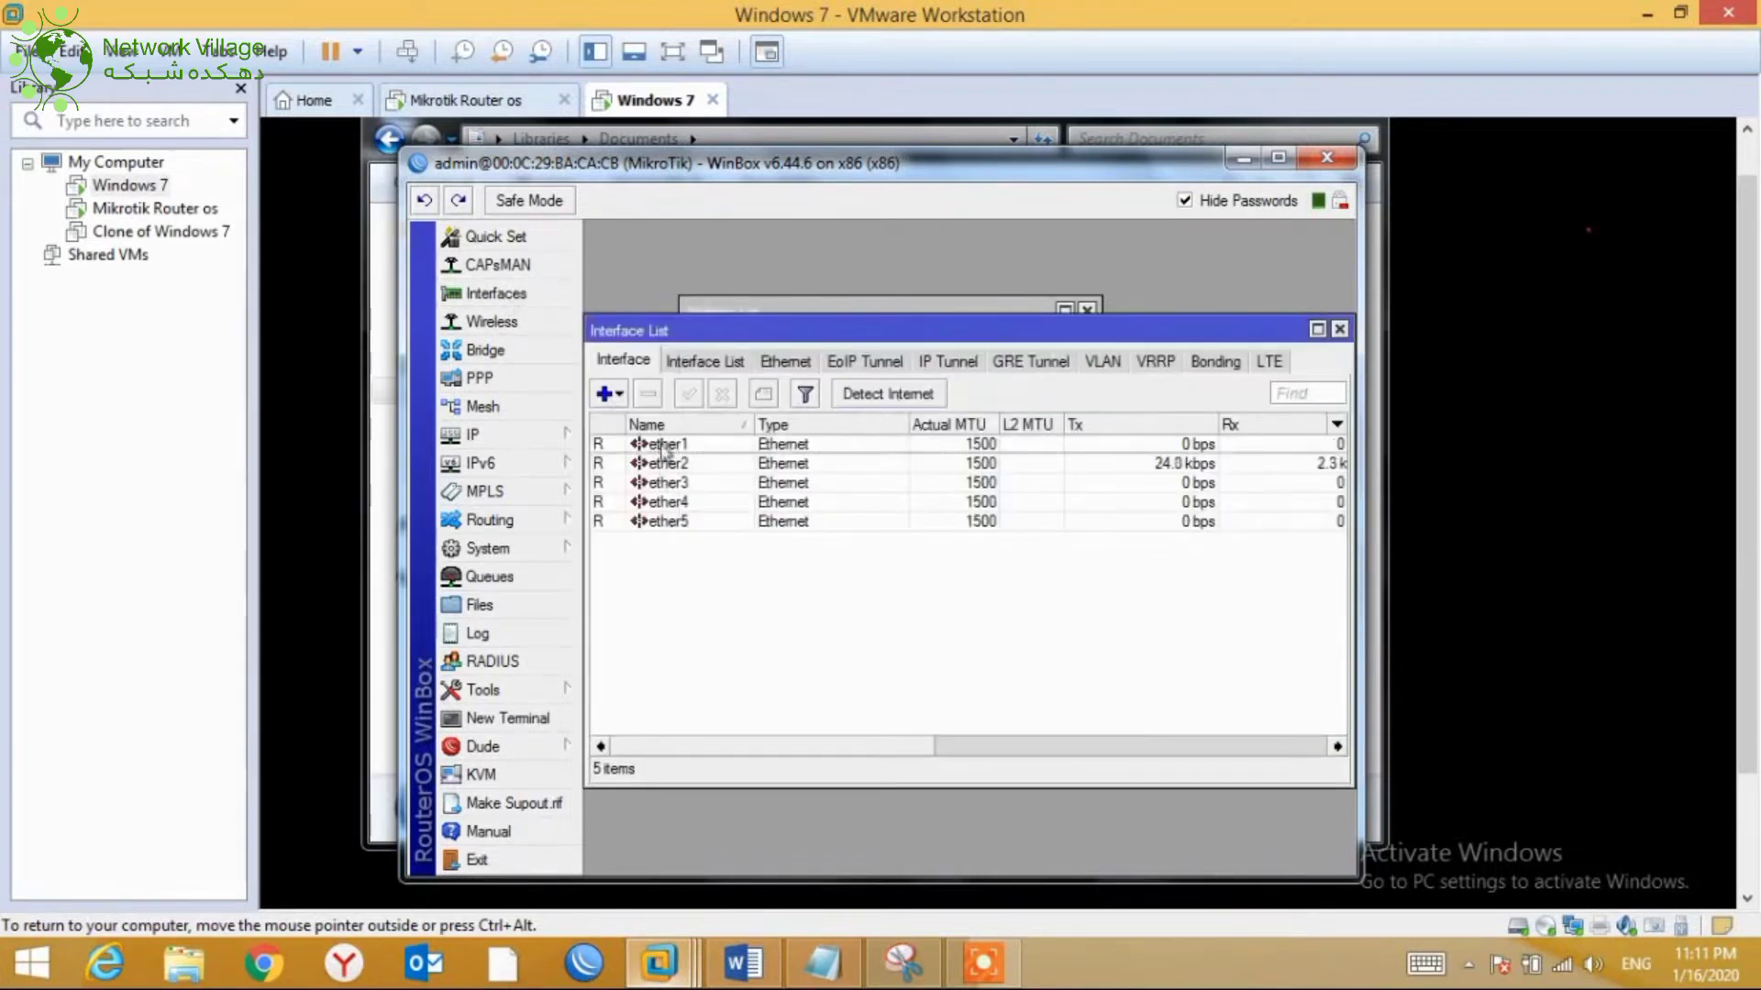
{"action": "left_click", "coordinate": [665, 446]}
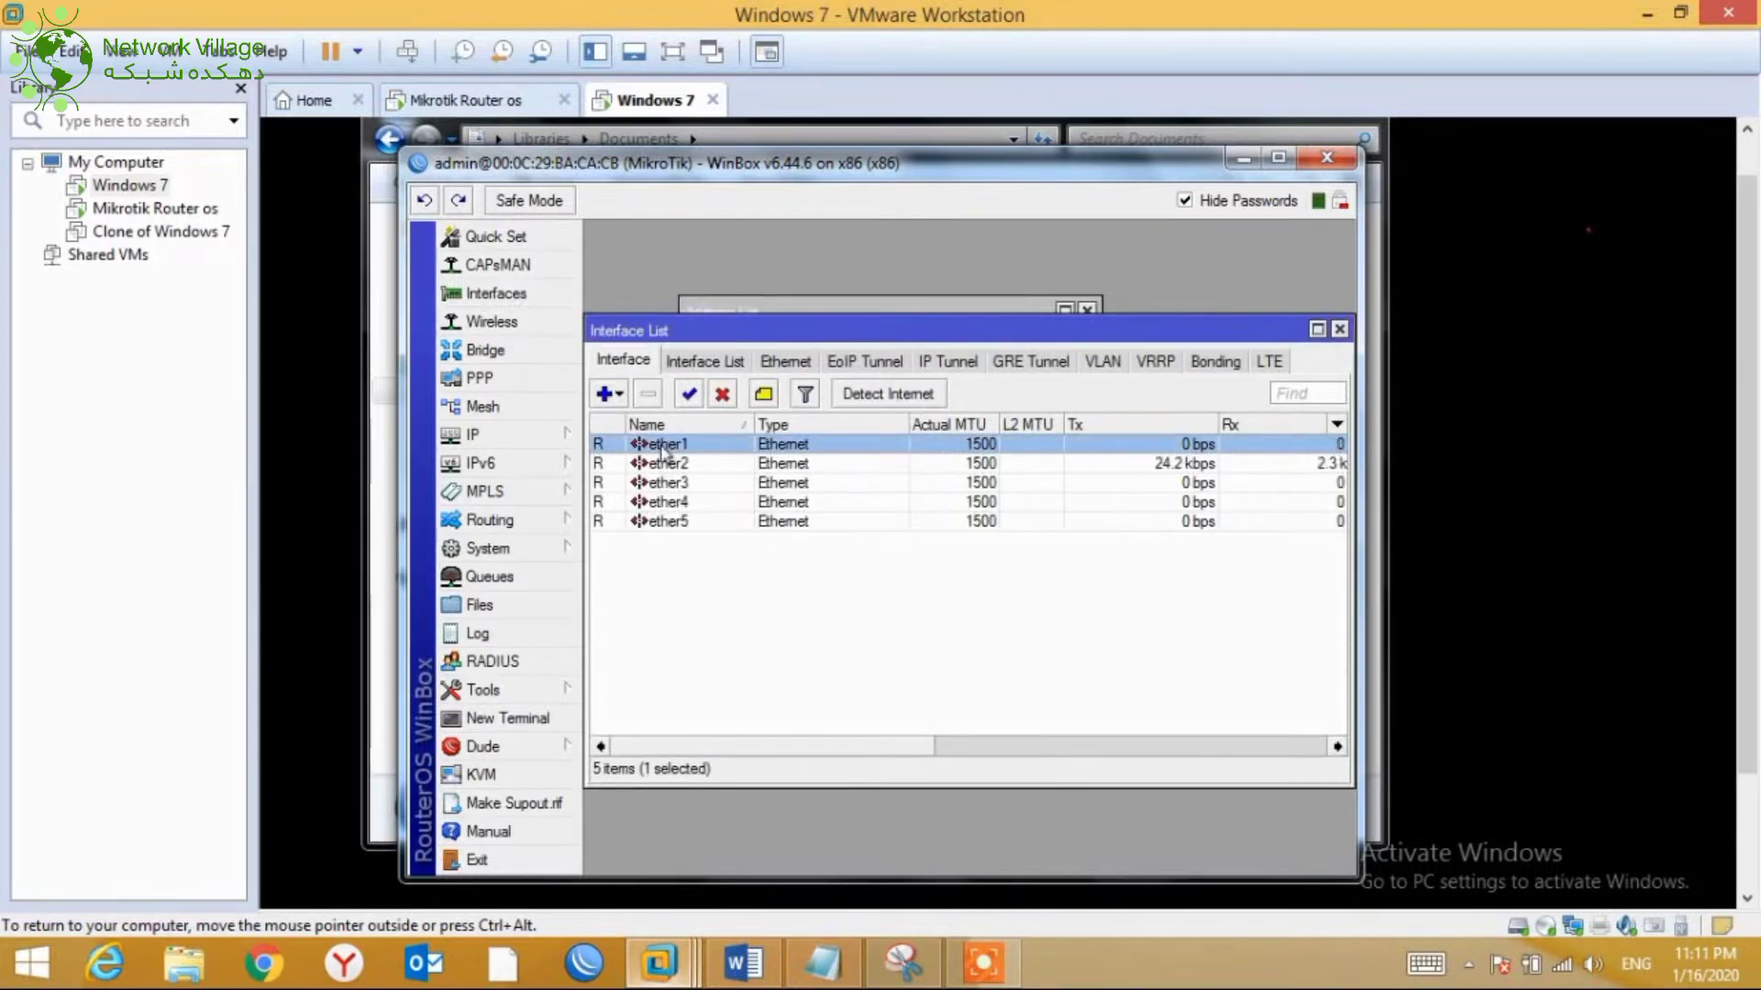
{"action": "double_click", "coordinate": [664, 448]}
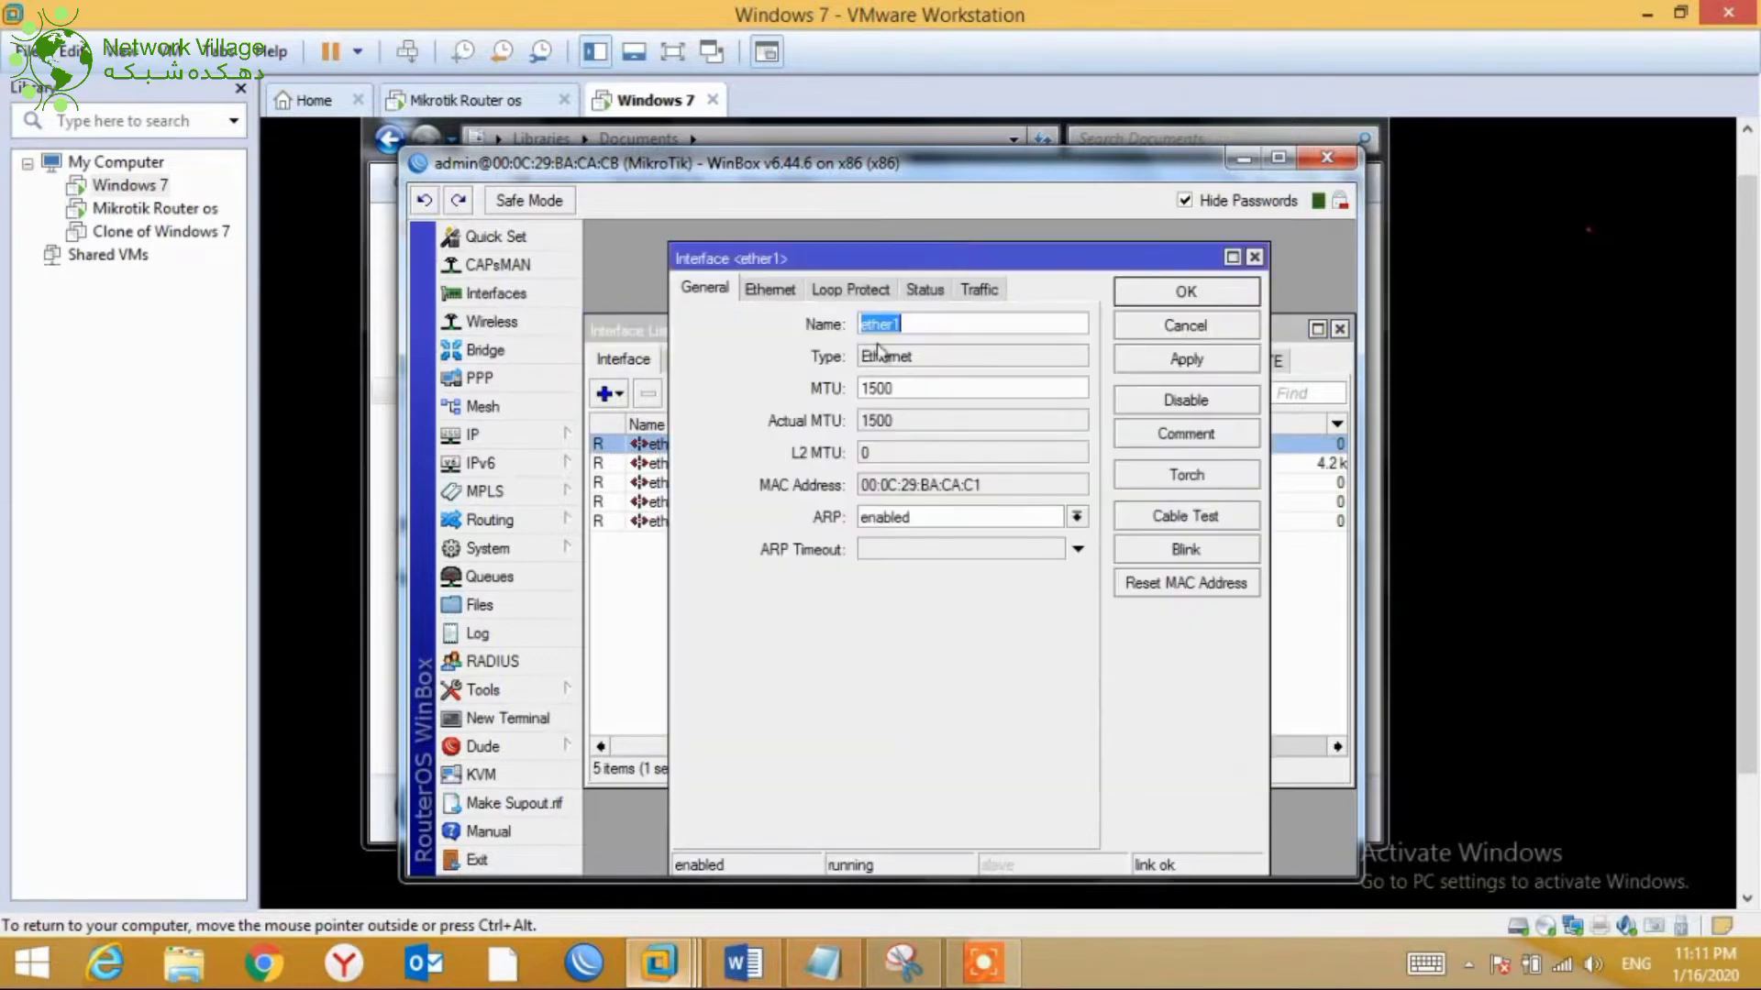
{"action": "type", "text": "ISP2"}
{"action": "left_click", "coordinate": [1192, 364]}
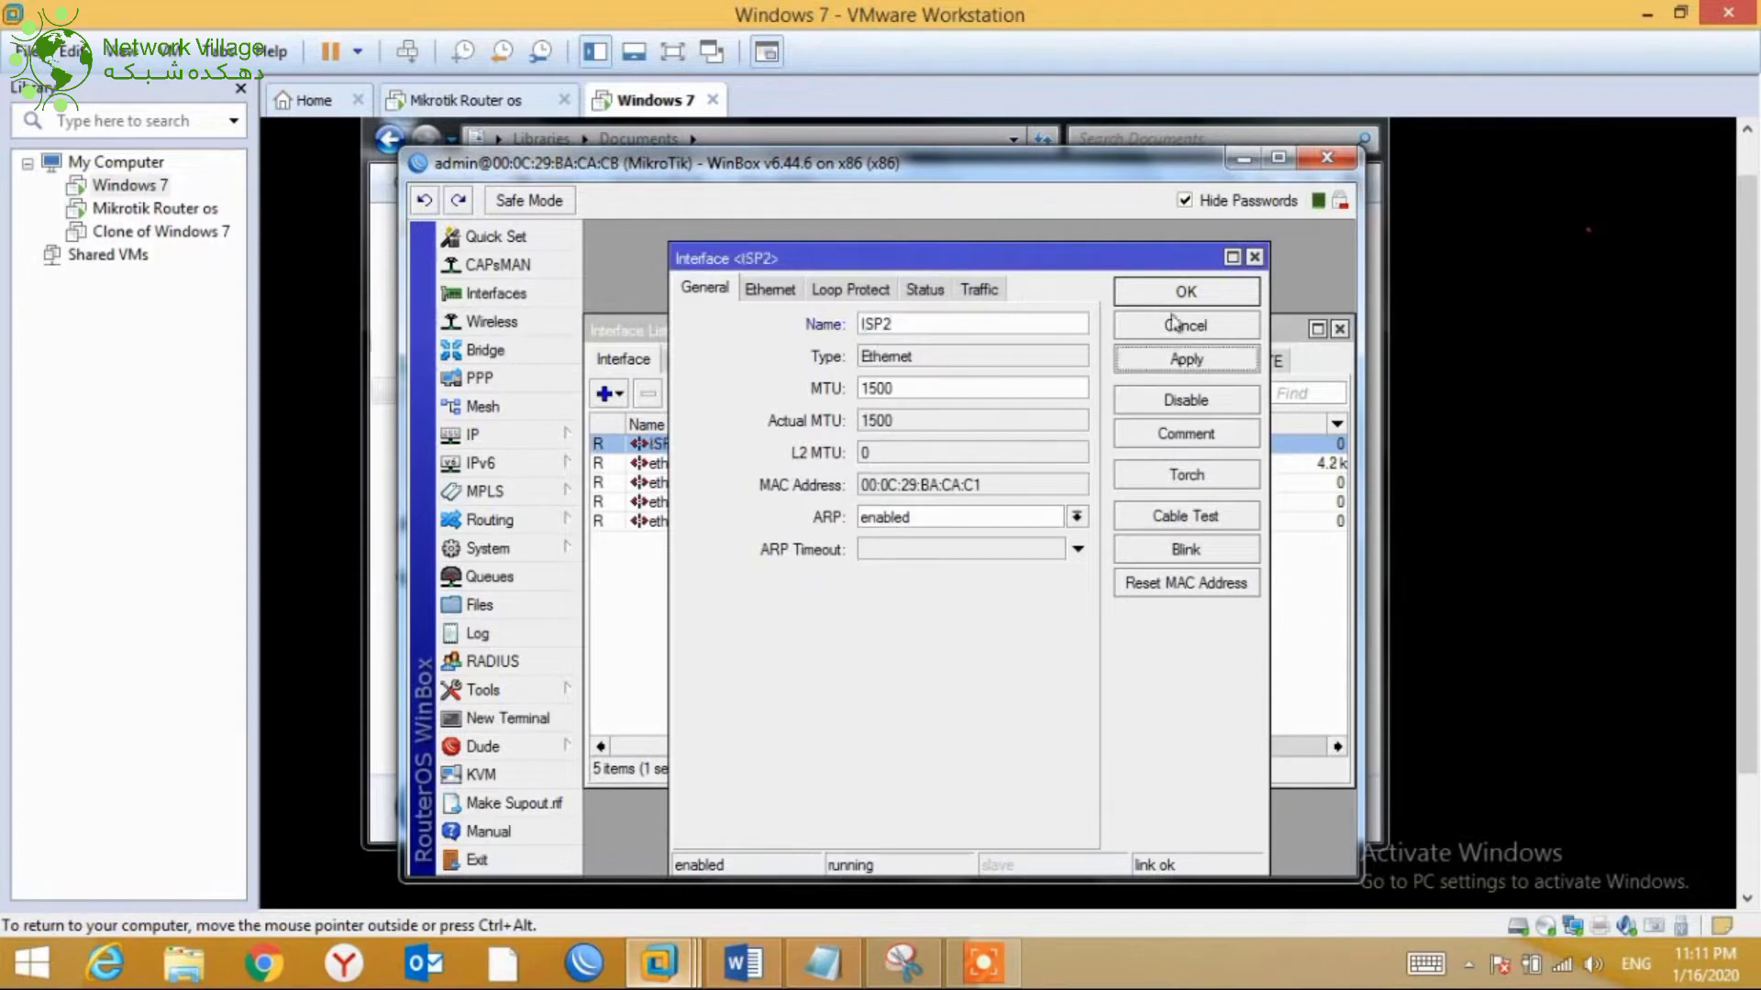
{"action": "left_click", "coordinate": [1170, 301]}
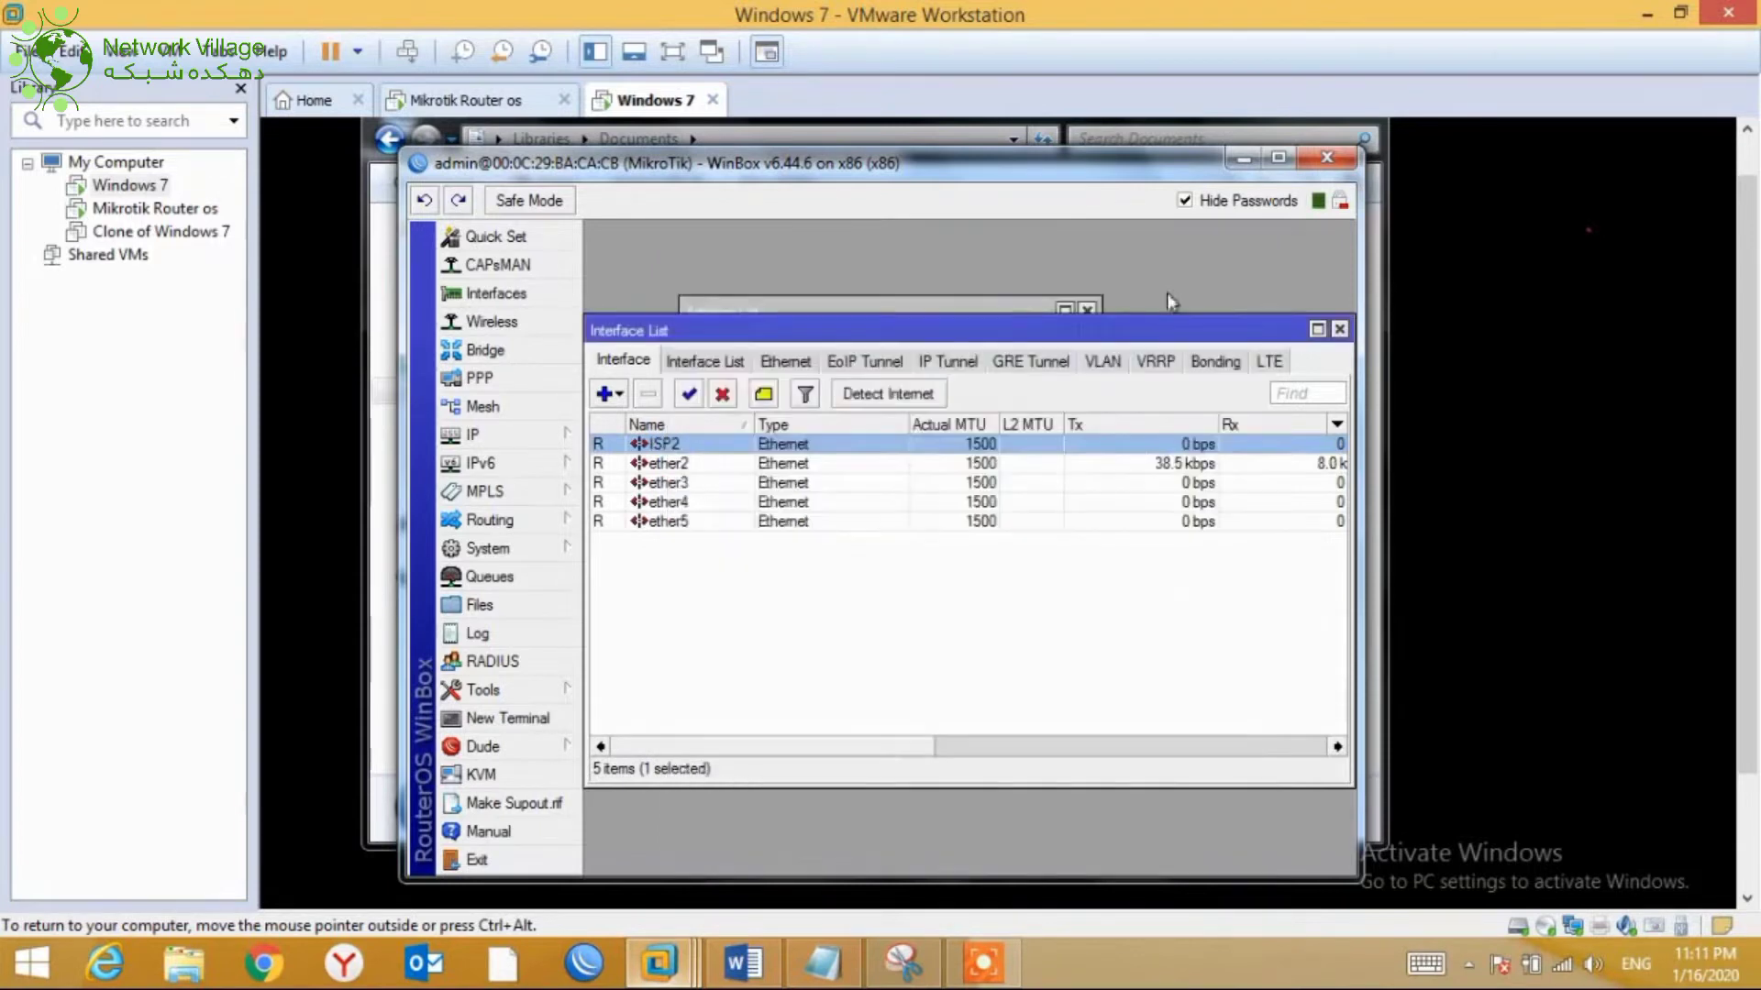
Rename the ether5 interface to ISP1 and apply the change
{"action": "double_click", "coordinate": [689, 525]}
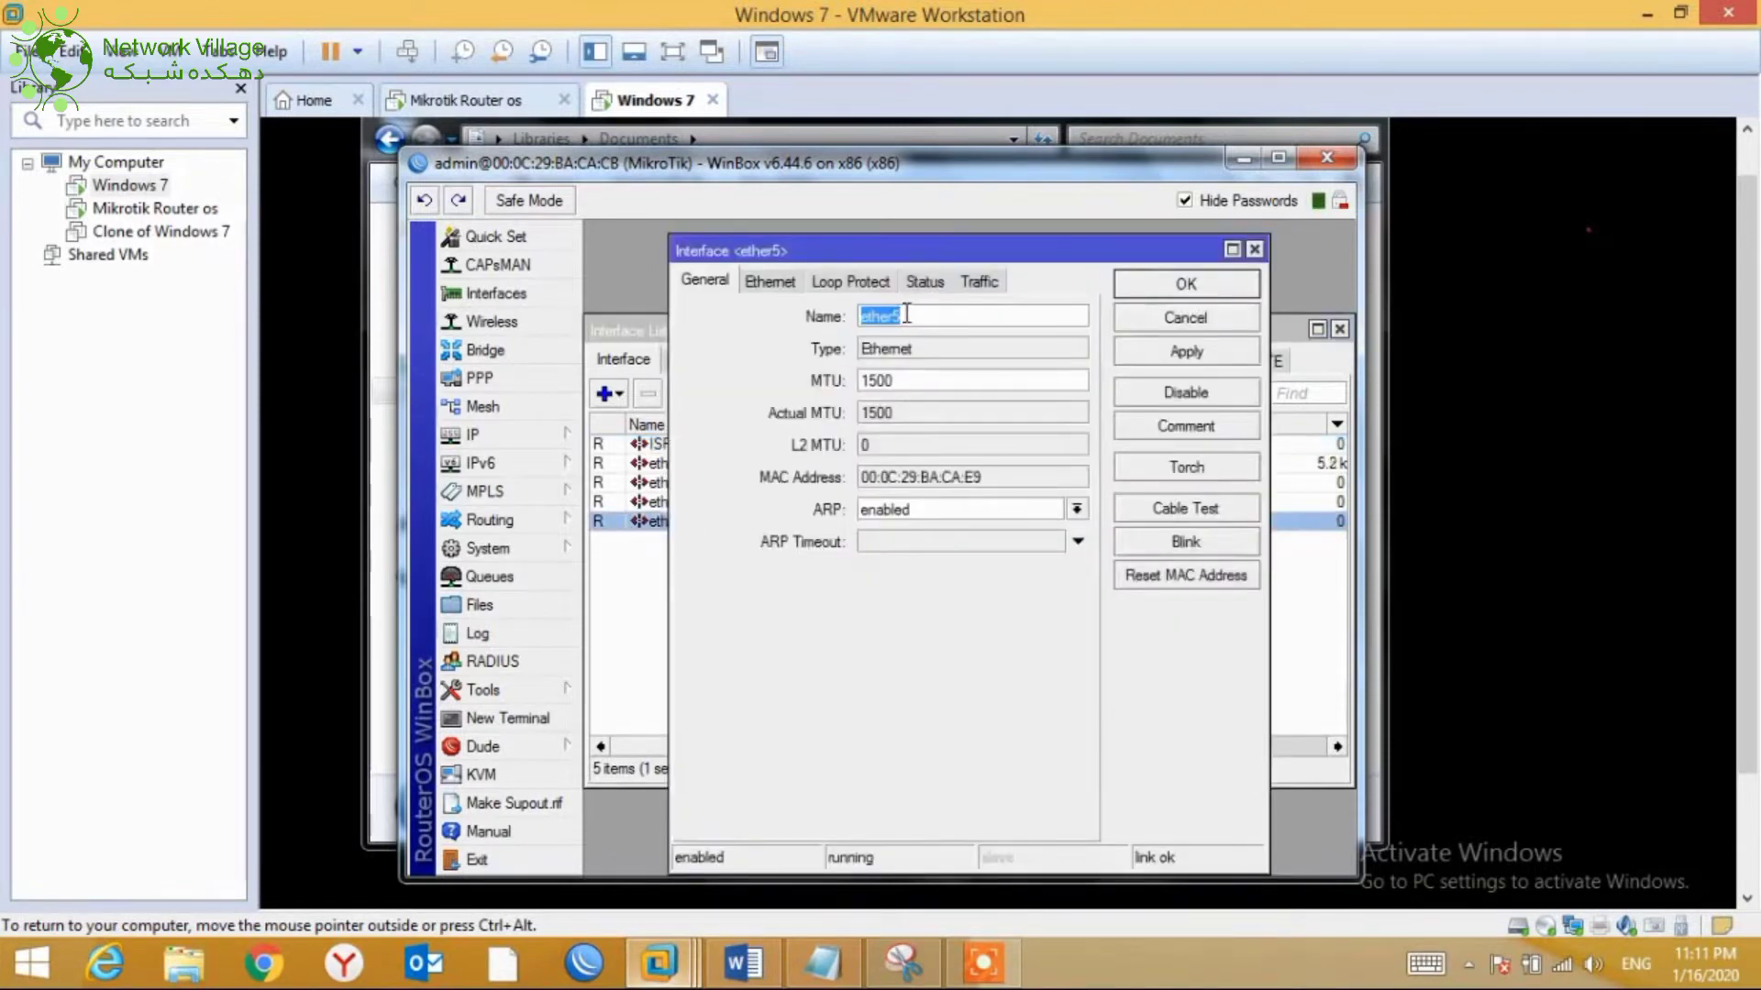
{"action": "key", "text": "BackSpace"}
{"action": "type", "text": "ISP1"}
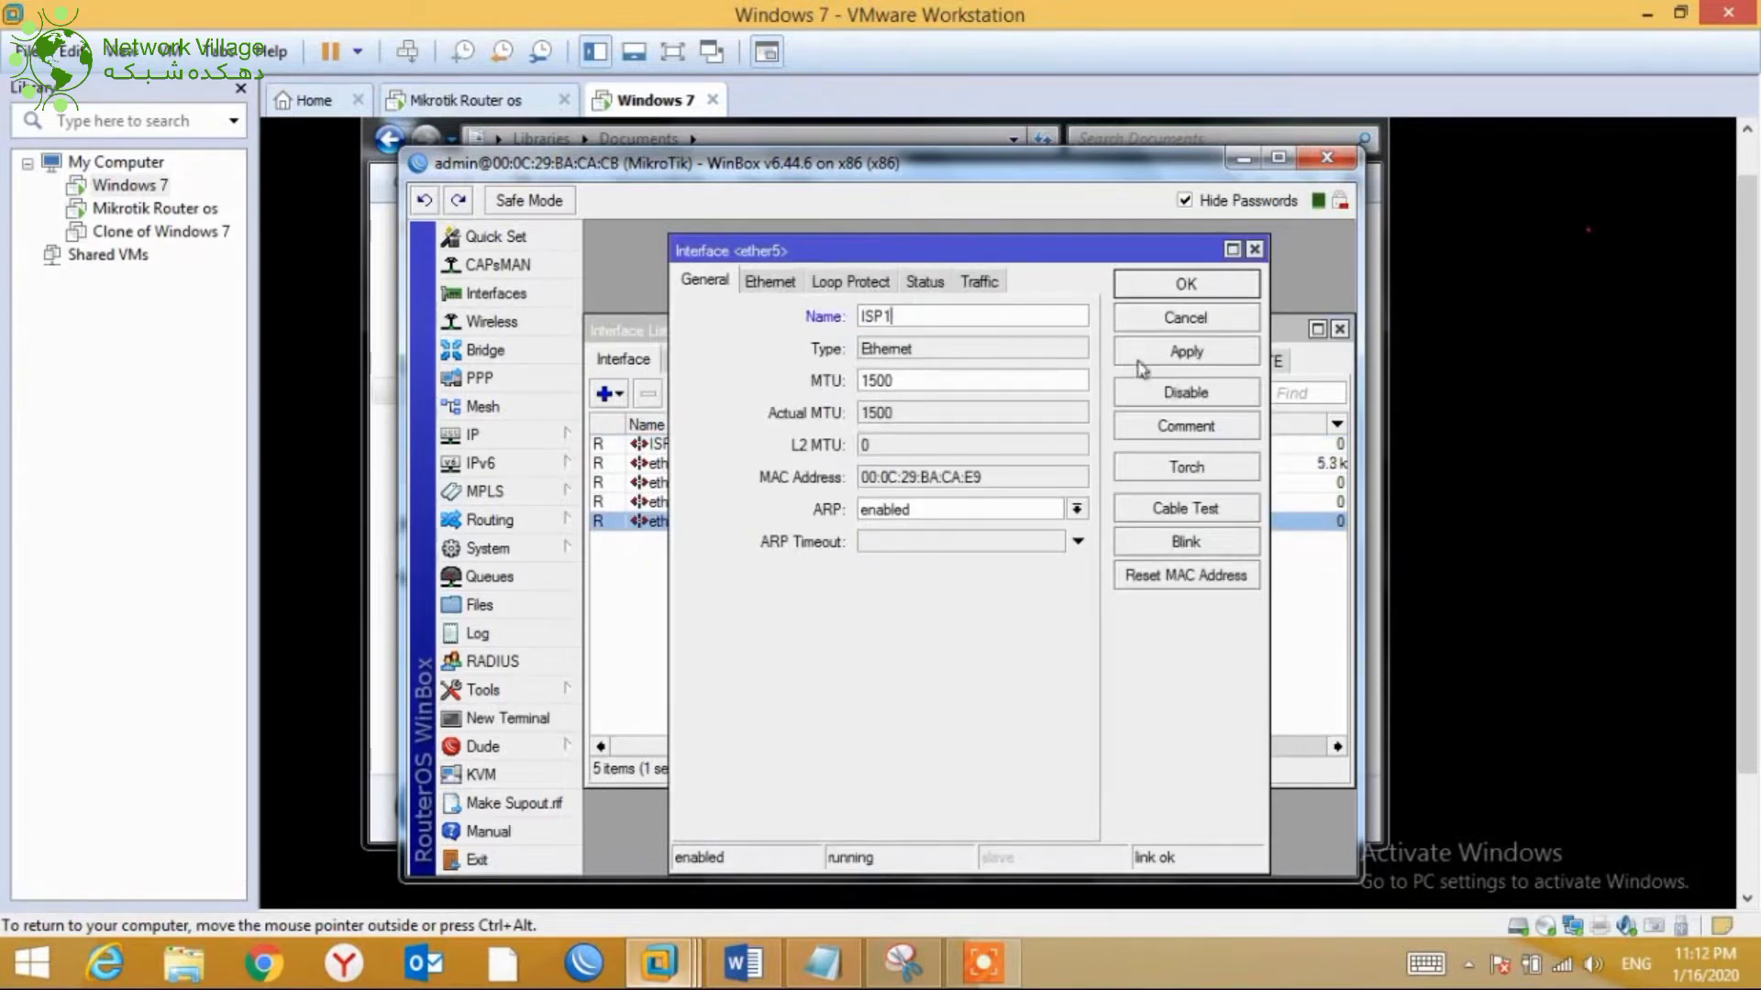
{"action": "left_click", "coordinate": [1144, 367]}
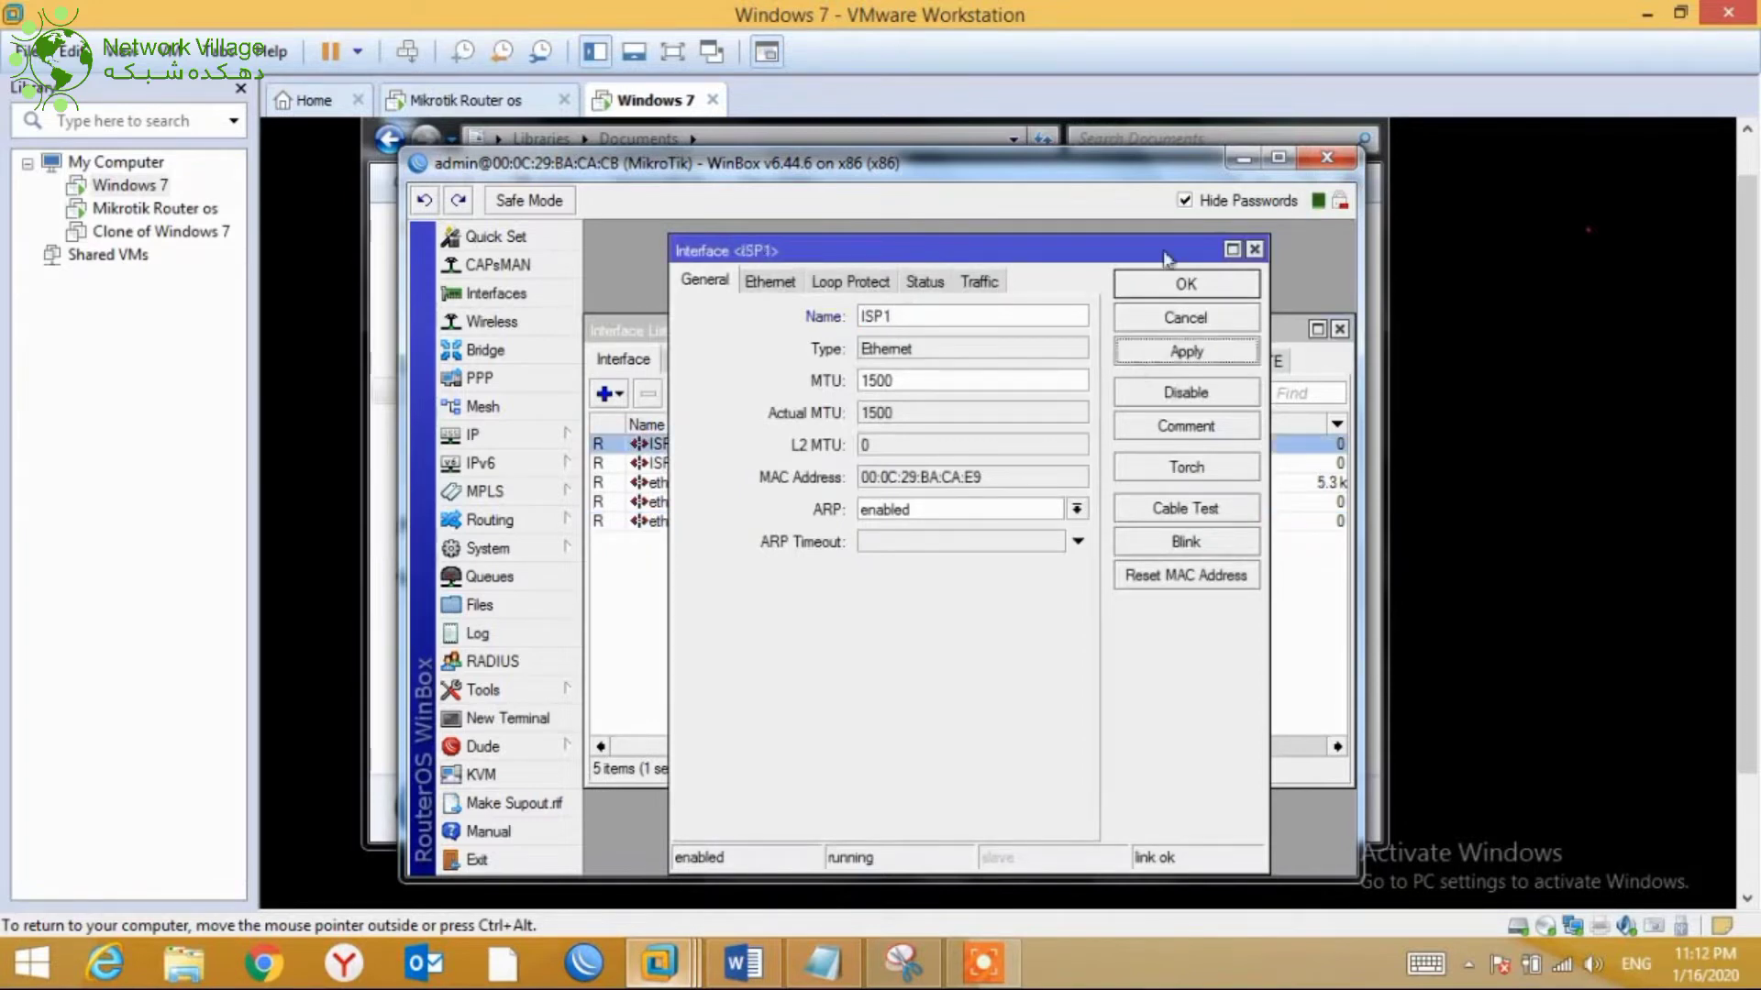
{"action": "left_click", "coordinate": [1165, 292]}
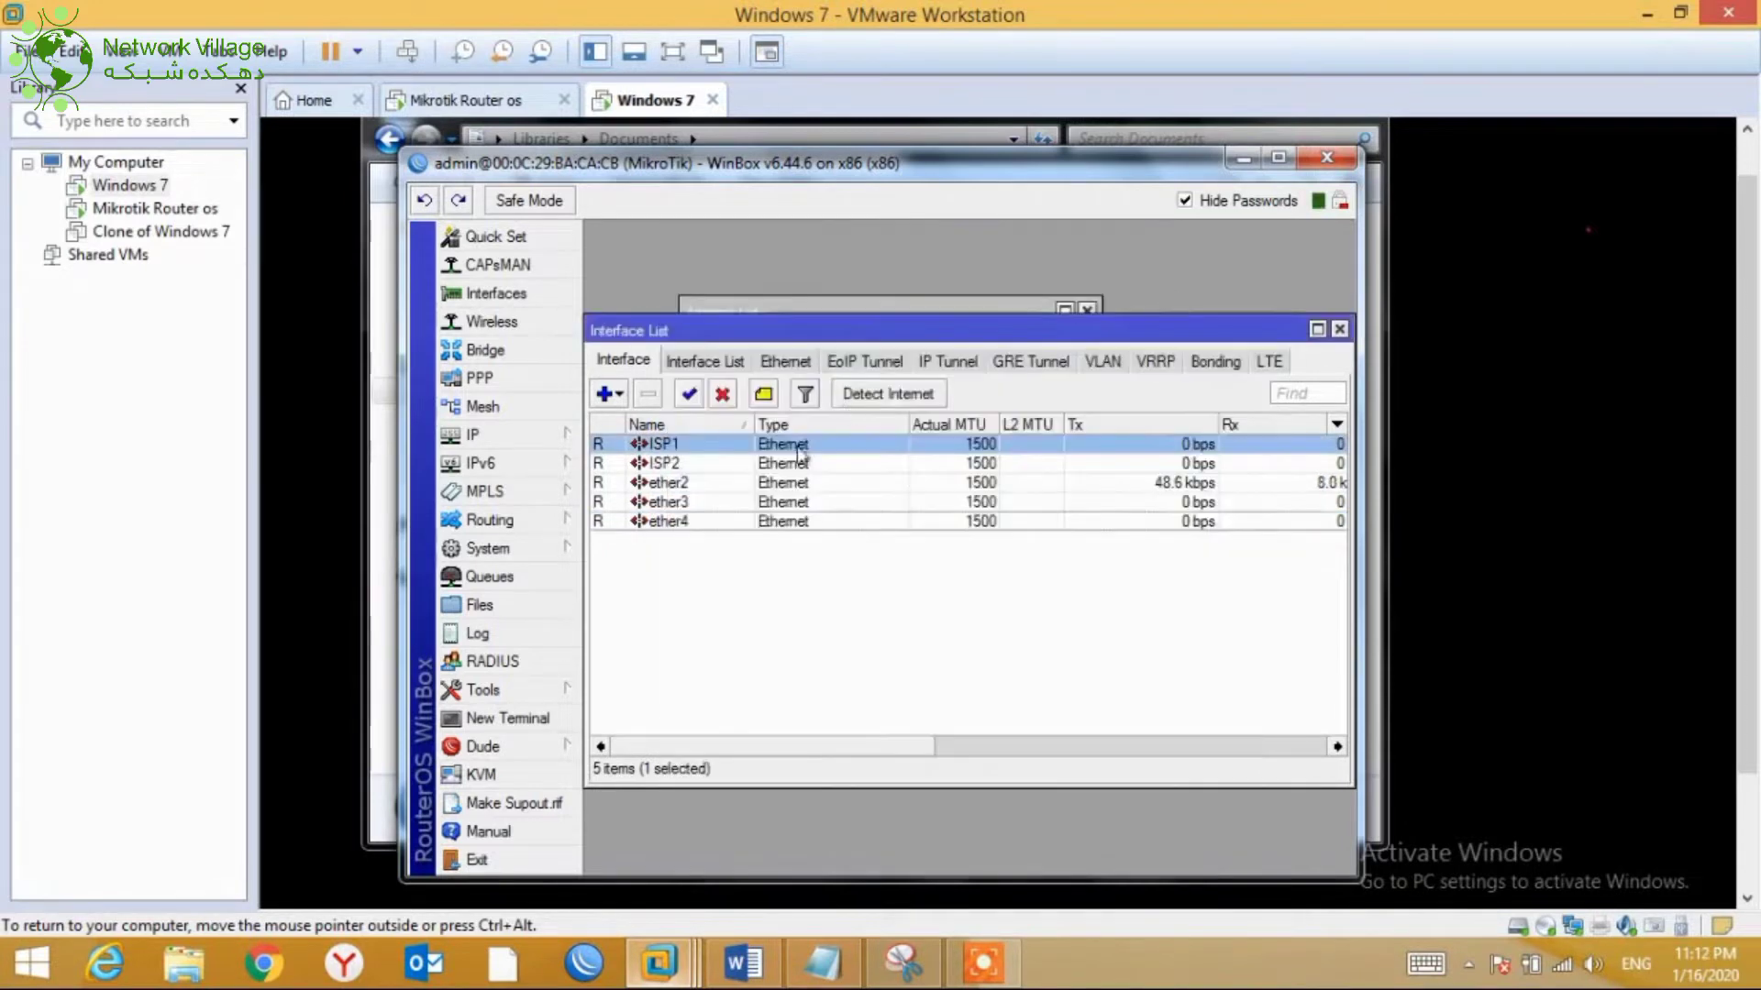
Rename the ether2 interface to LAN and apply the change
{"action": "left_click", "coordinate": [683, 484]}
{"action": "left_click", "coordinate": [682, 502]}
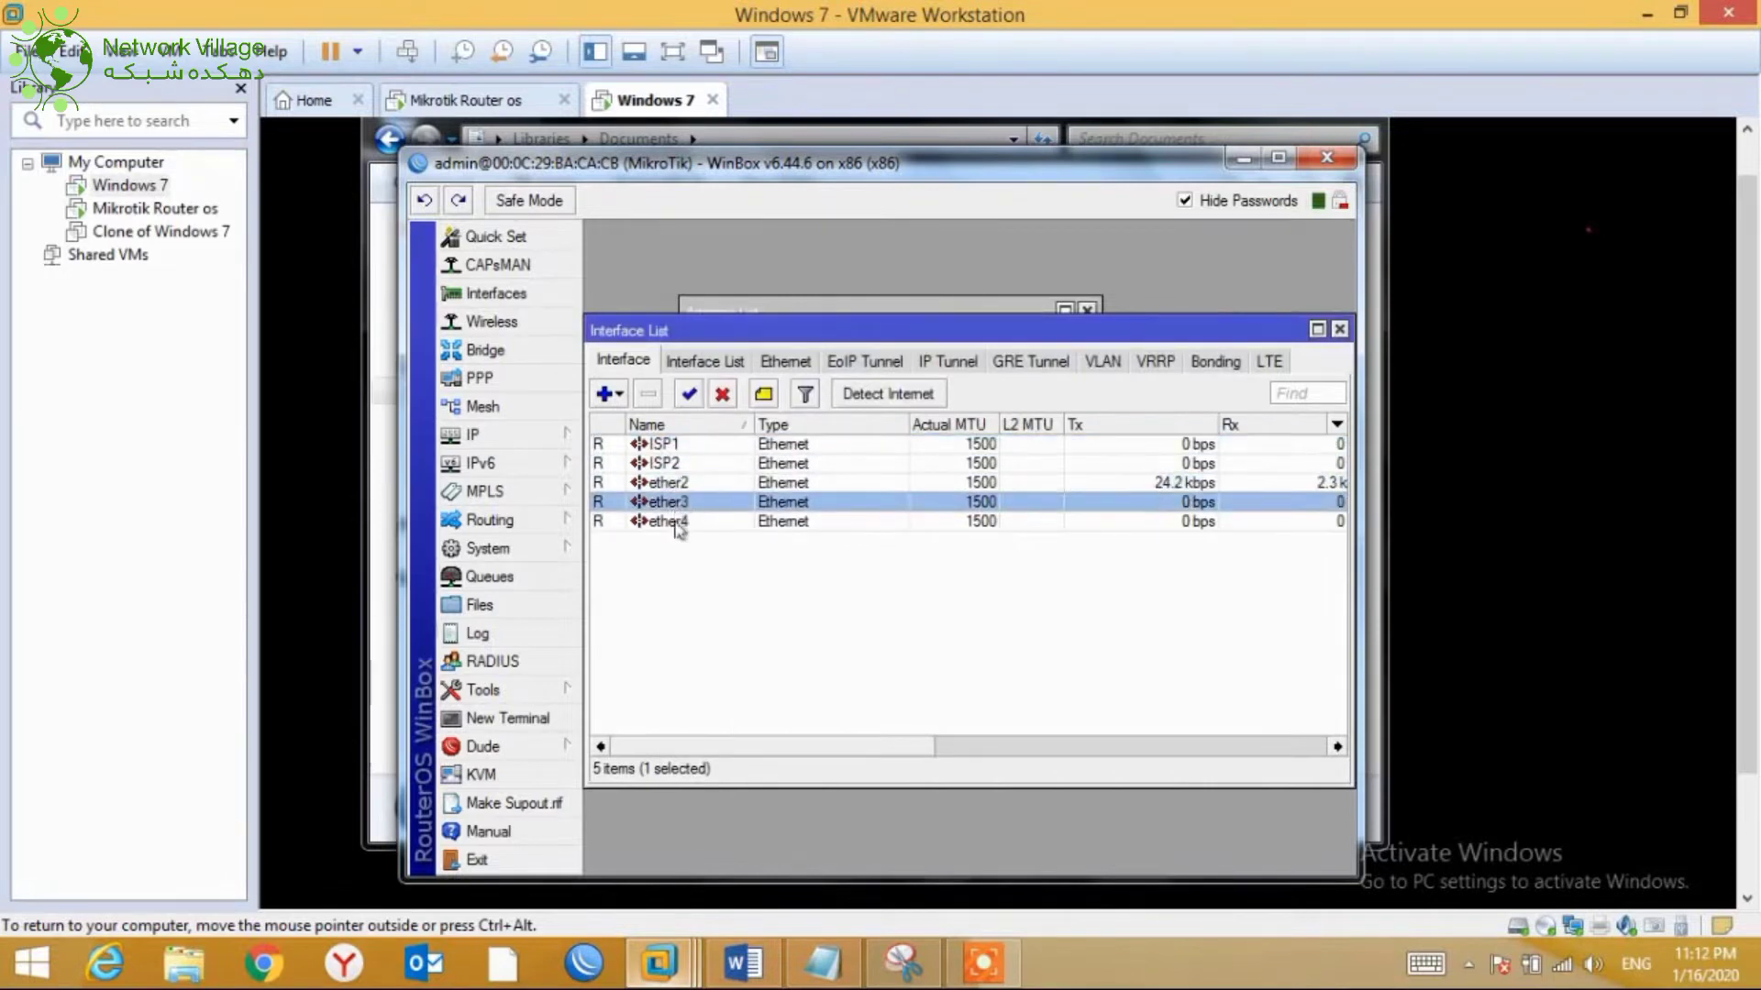
{"action": "left_click", "coordinate": [677, 523]}
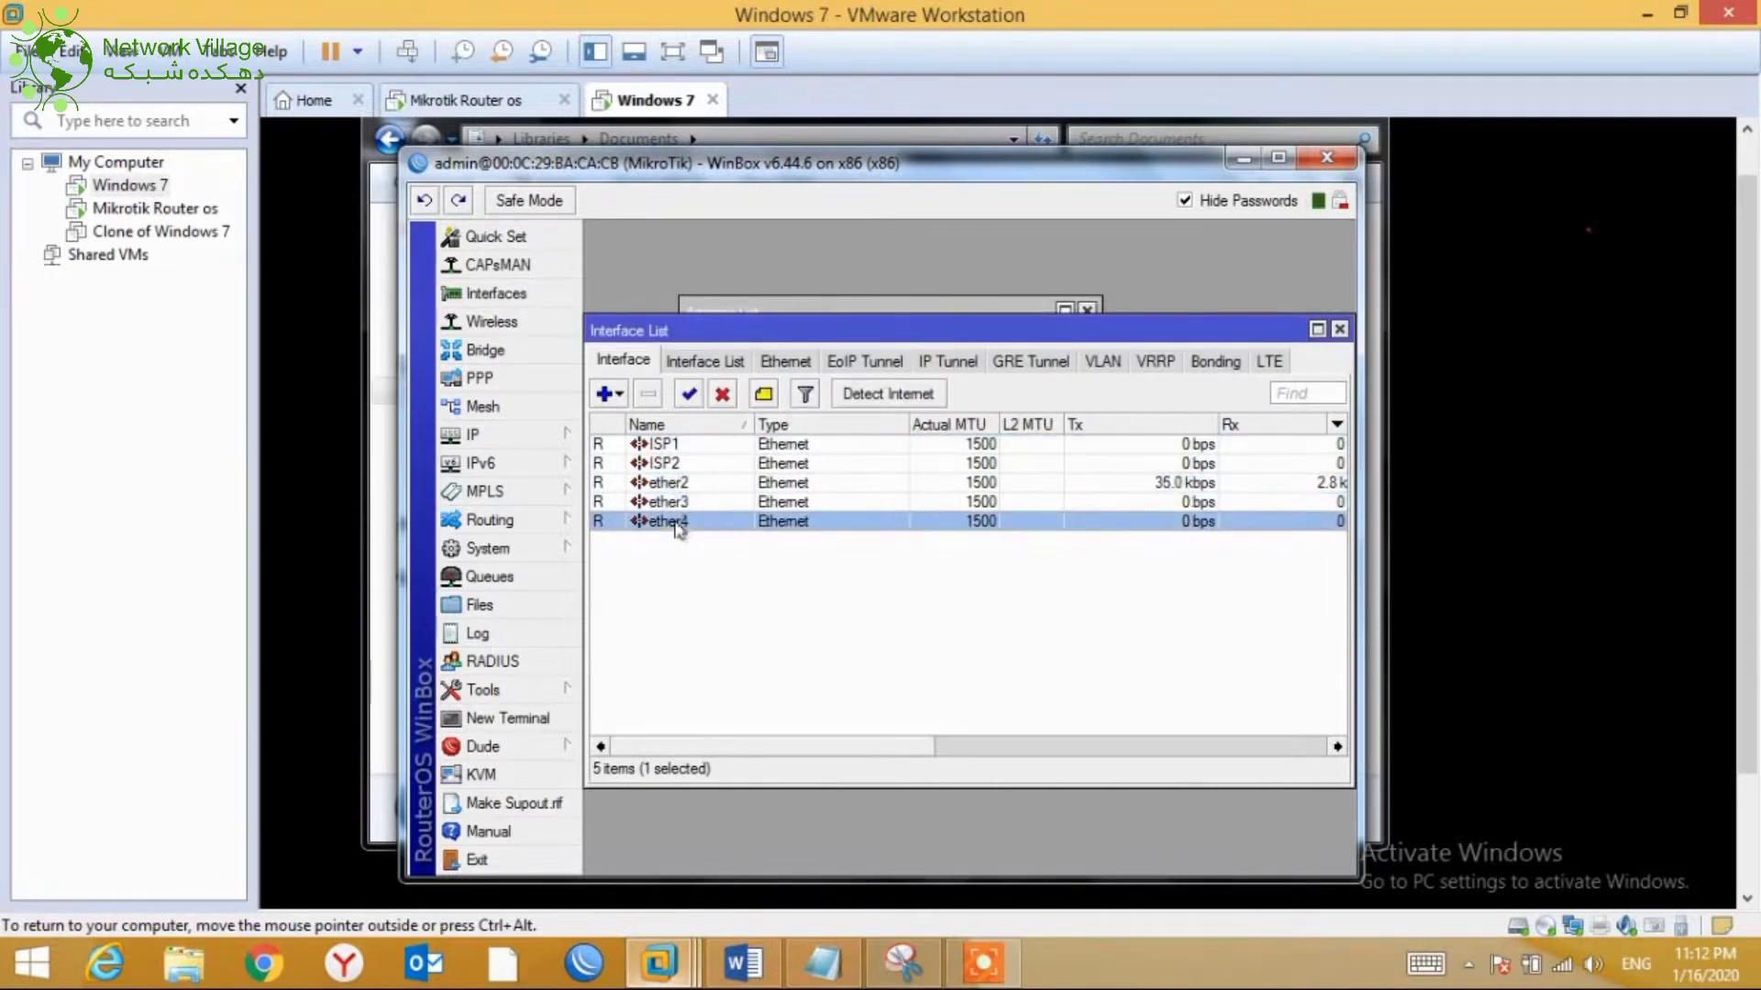
{"action": "double_click", "coordinate": [674, 486]}
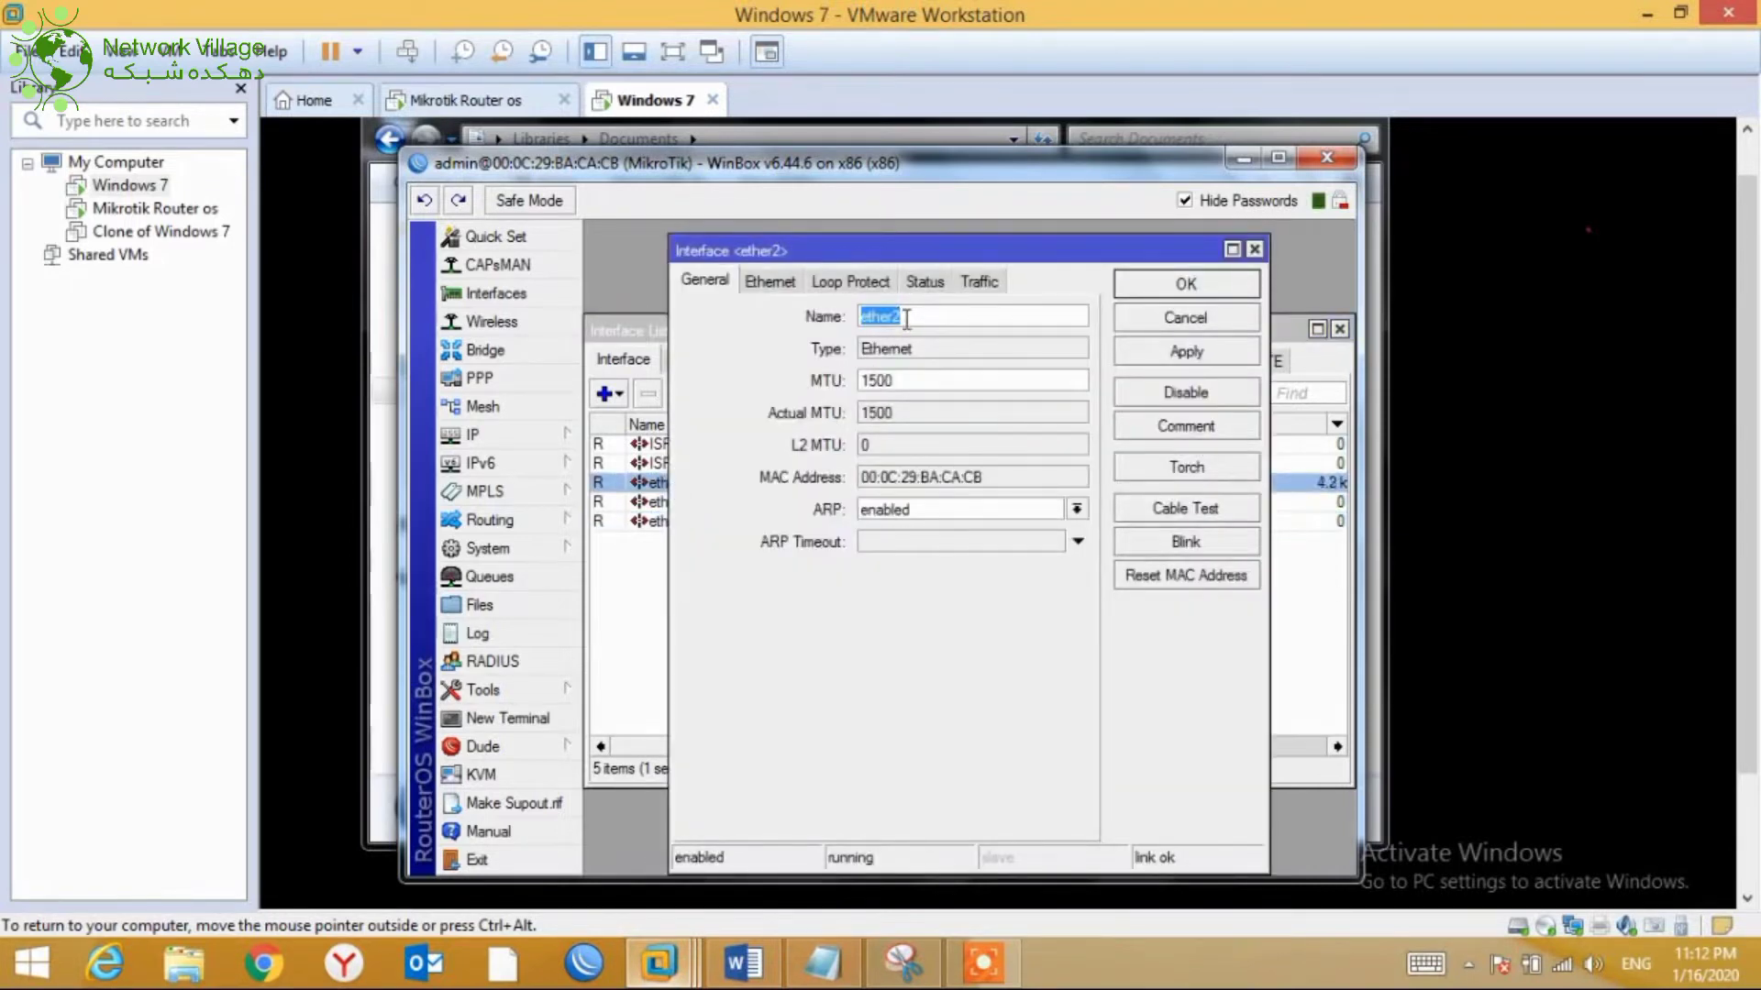
{"action": "type", "text": "LAN"}
{"action": "left_click", "coordinate": [1141, 356]}
{"action": "left_click", "coordinate": [1155, 292]}
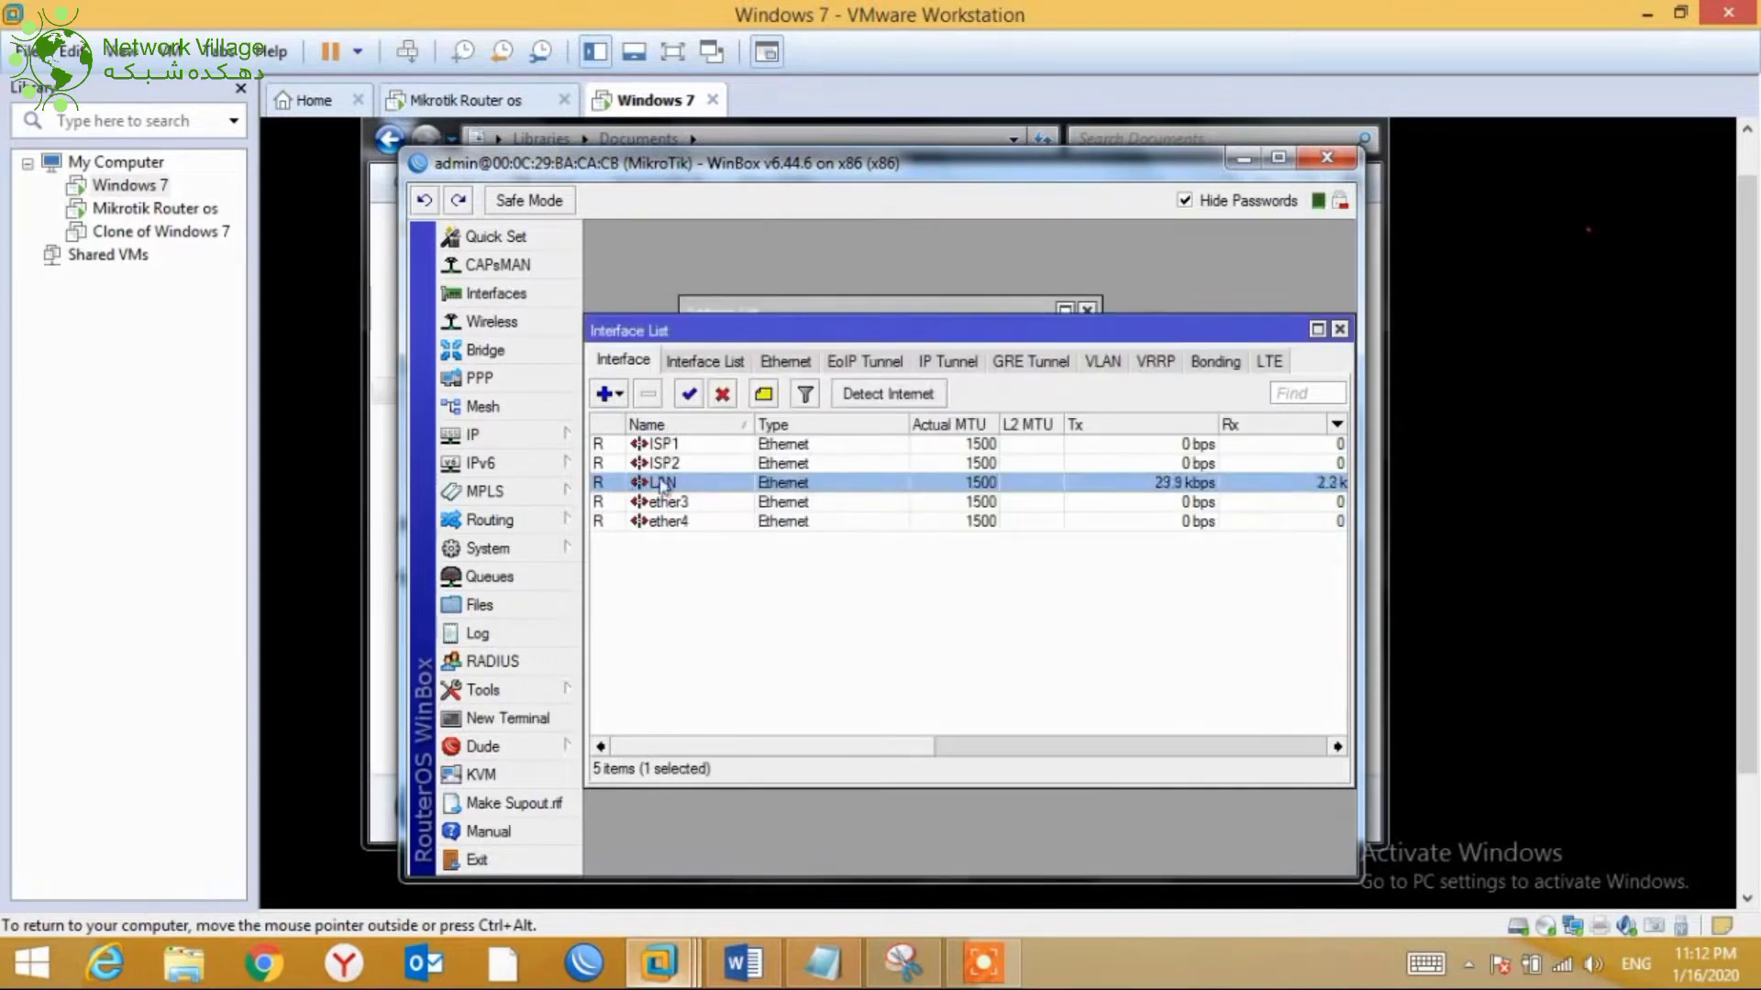
Add the IP address 192.168.20.2/24 on the ISP1 interface in the address list
{"action": "left_click", "coordinate": [863, 308]}
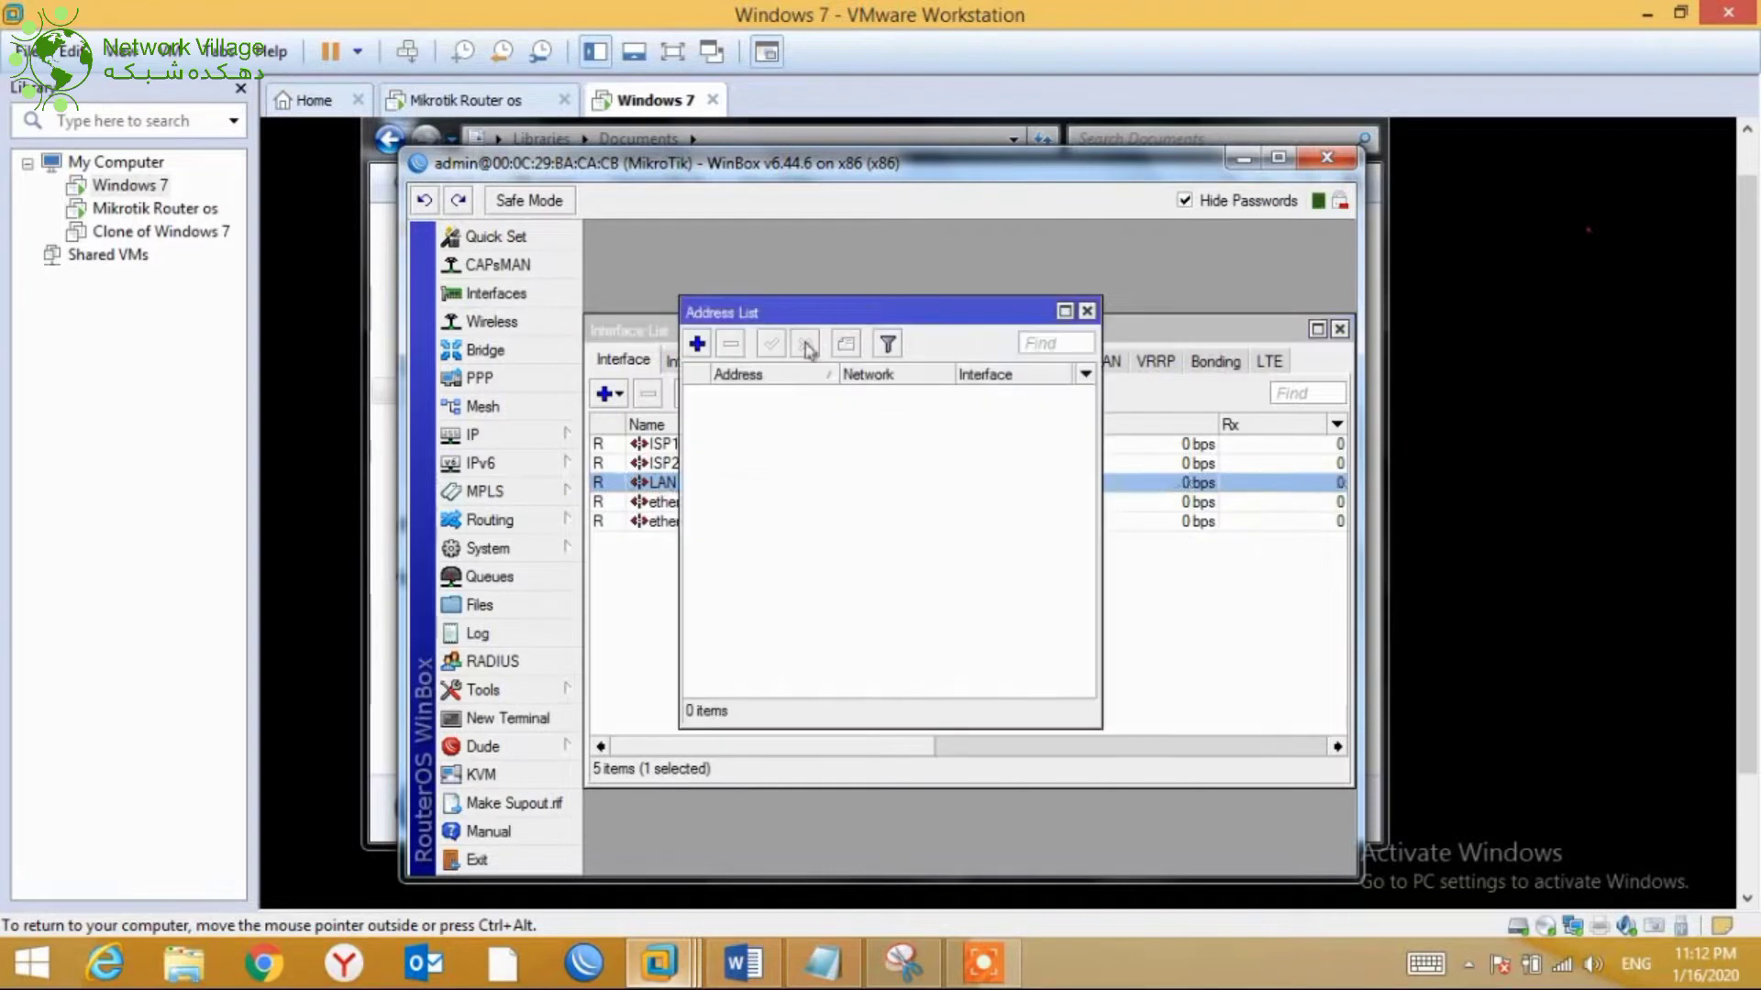
{"action": "left_click", "coordinate": [698, 345]}
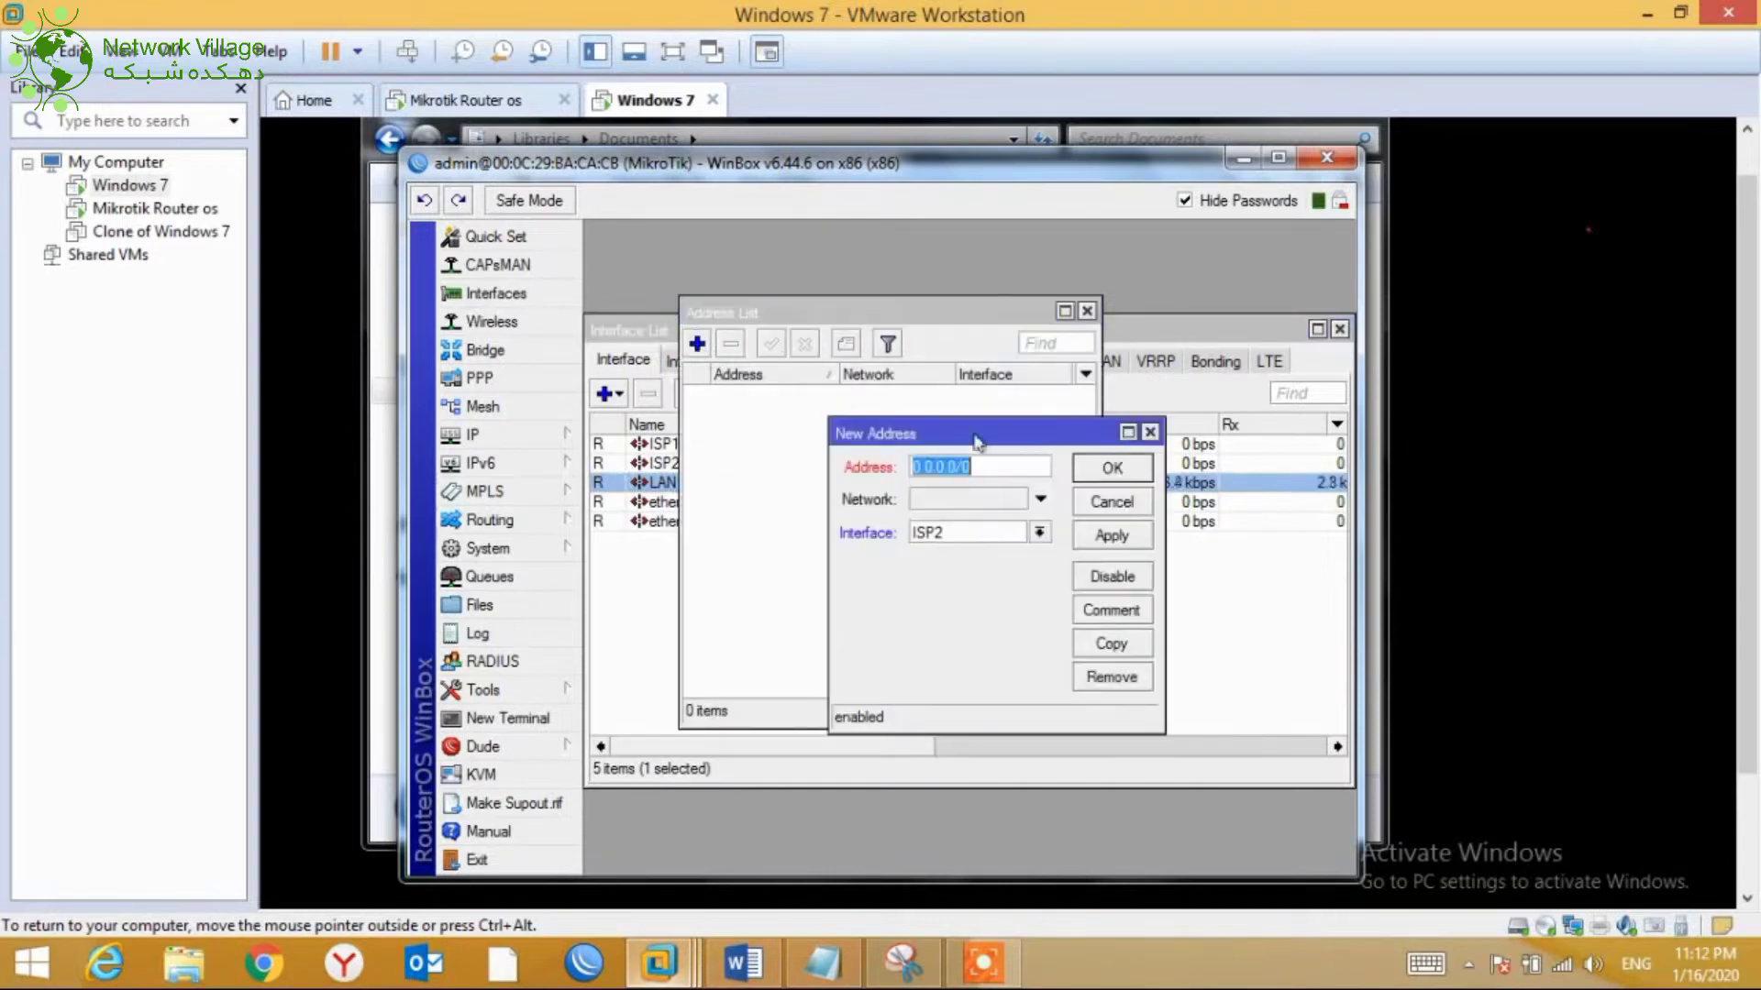
{"action": "type", "text": "192.168.20.2/24"}
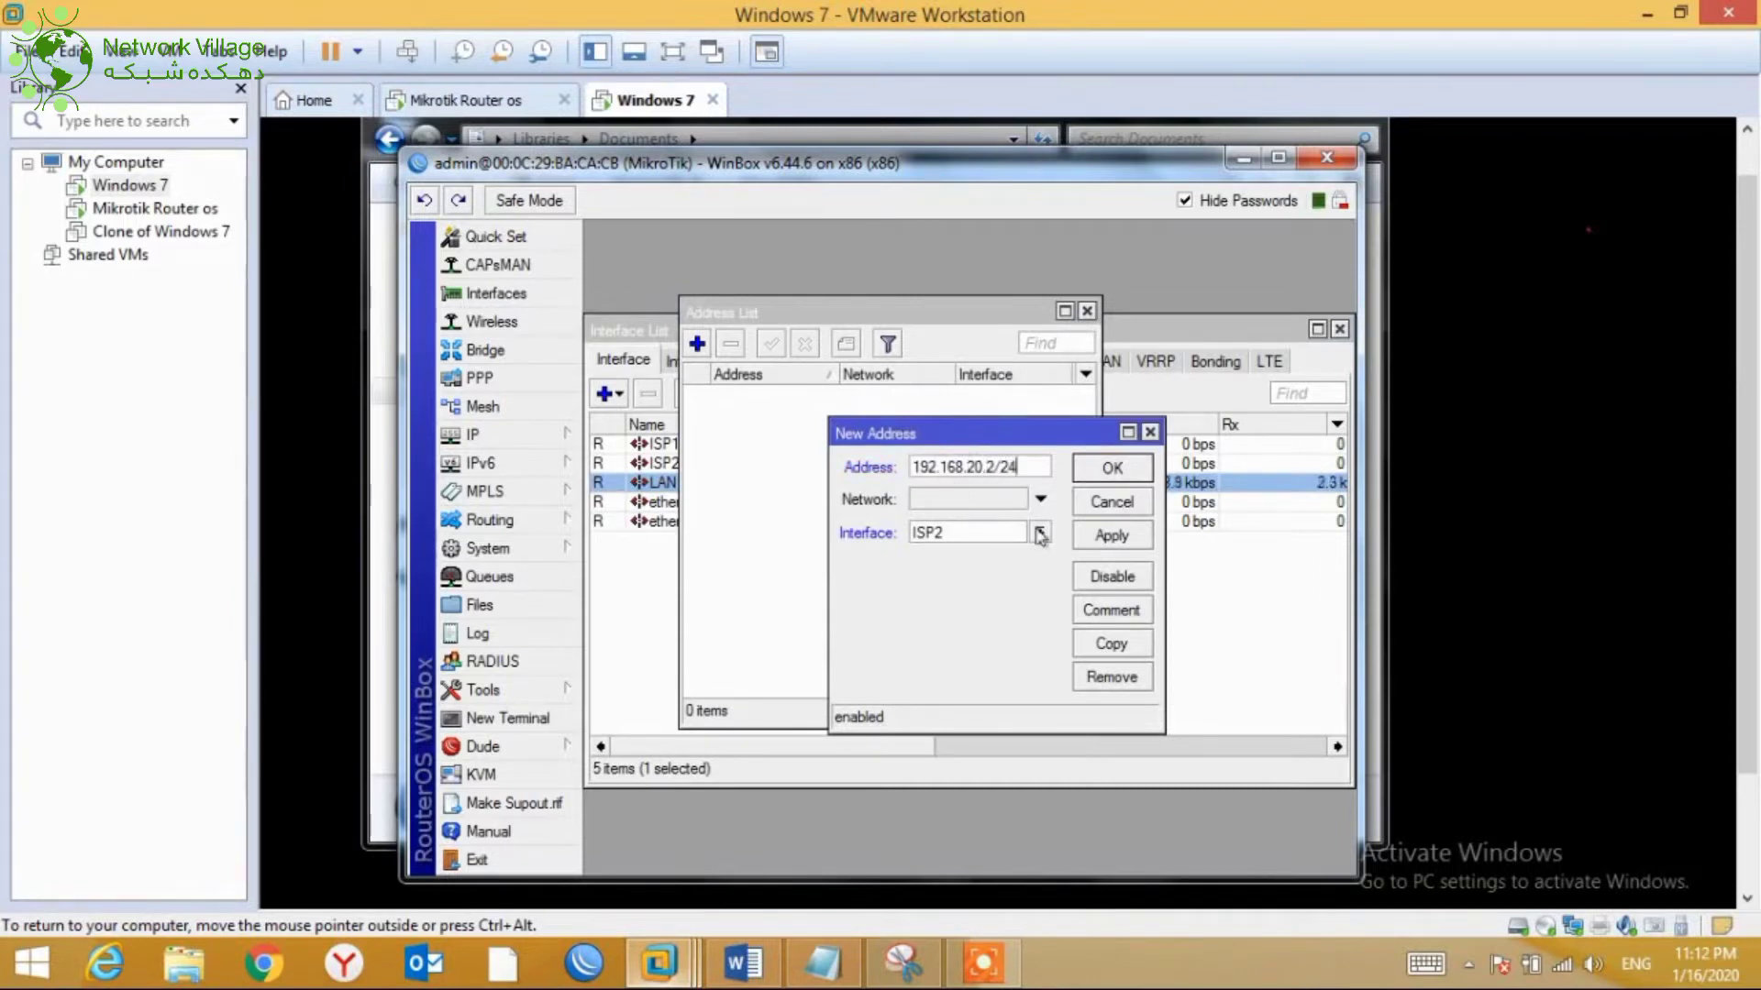
{"action": "left_click", "coordinate": [1039, 532]}
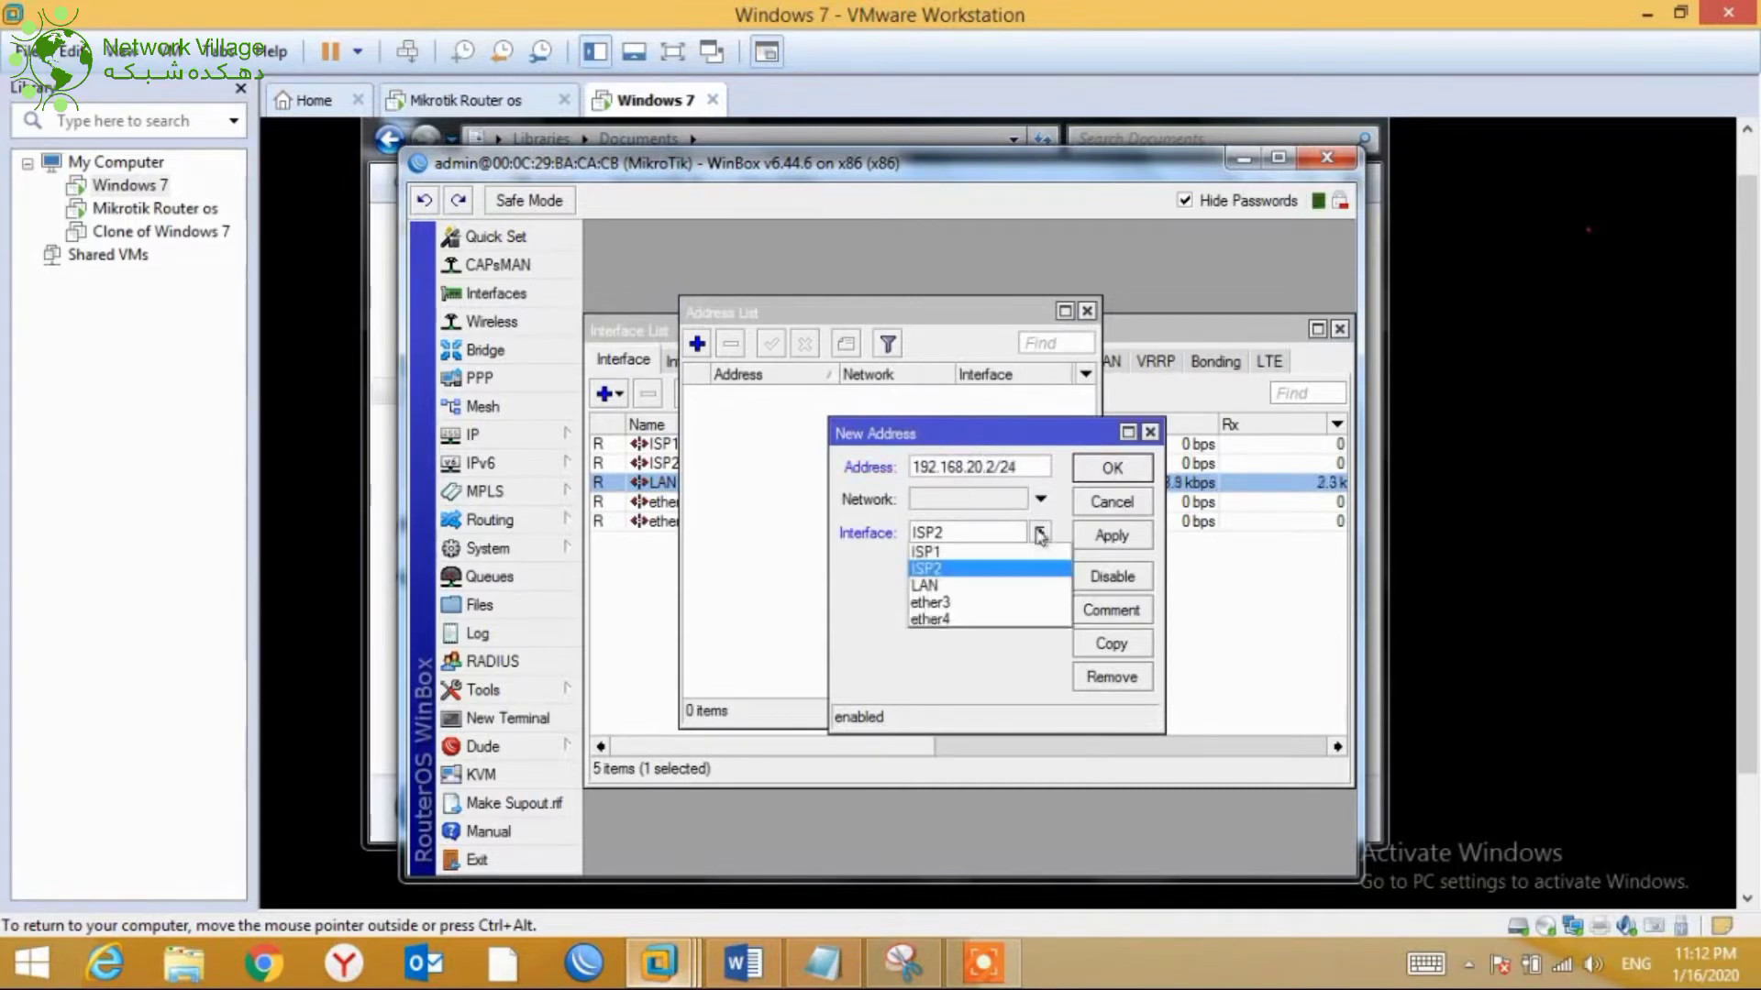
{"action": "left_click", "coordinate": [942, 551]}
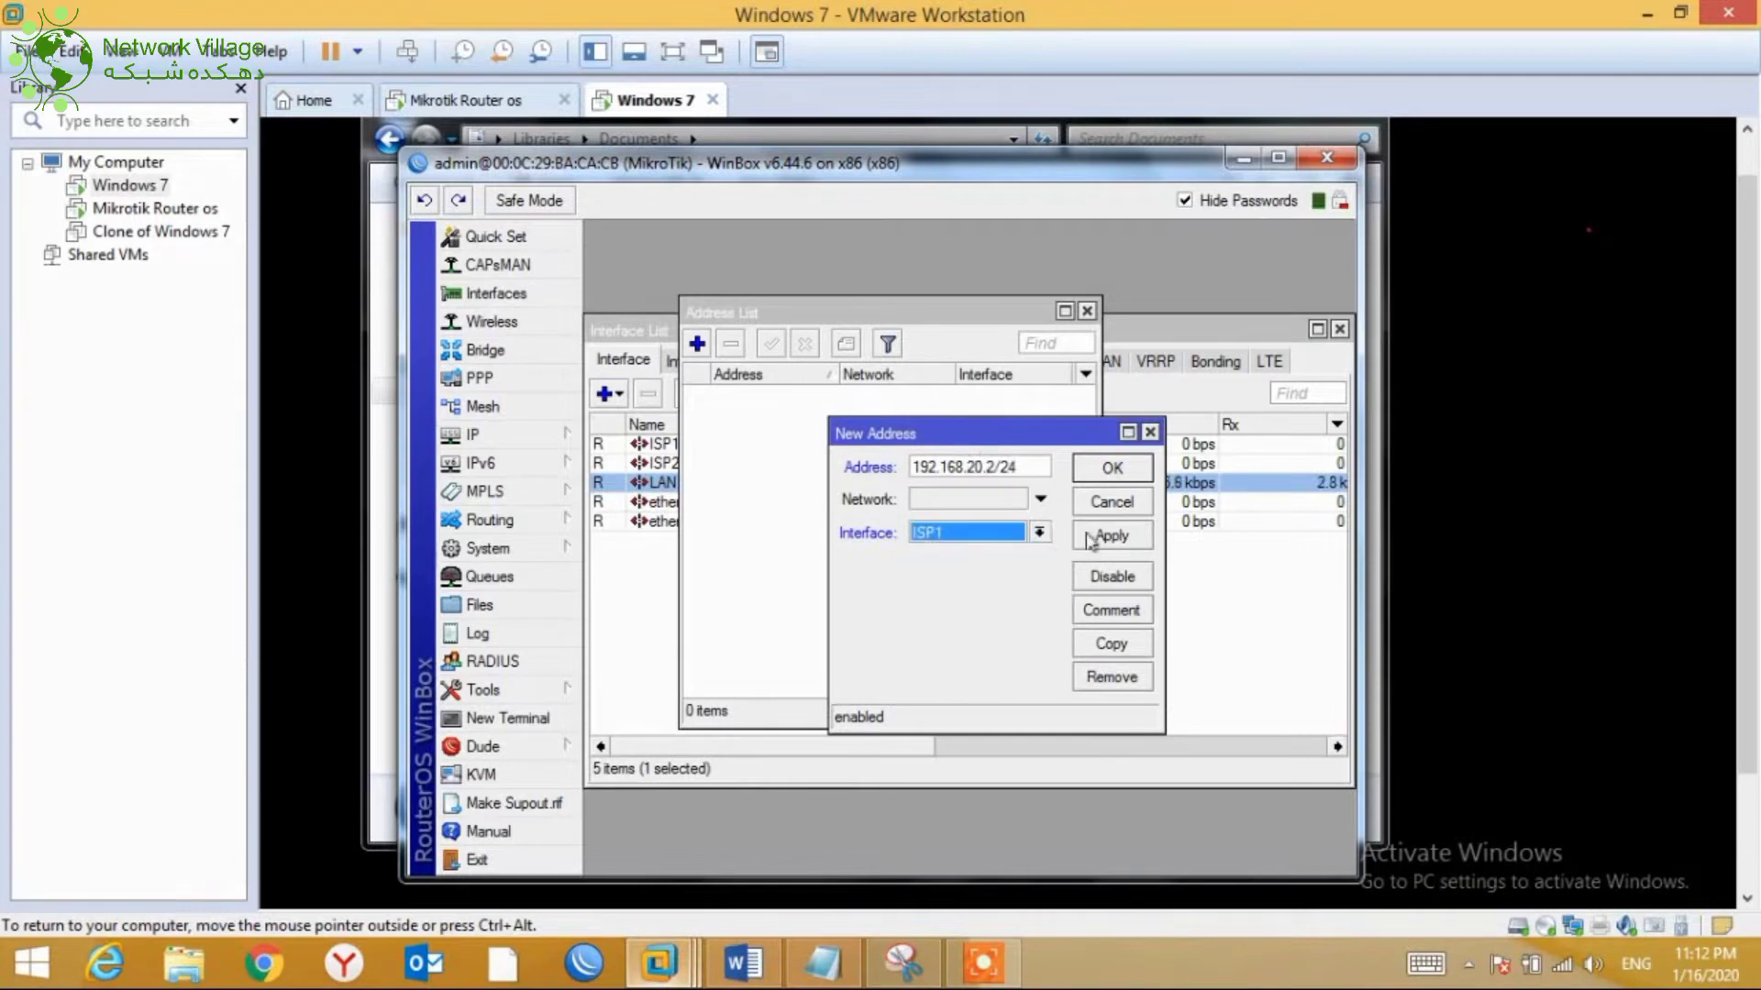
{"action": "left_click", "coordinate": [1090, 539]}
{"action": "left_click", "coordinate": [1099, 466]}
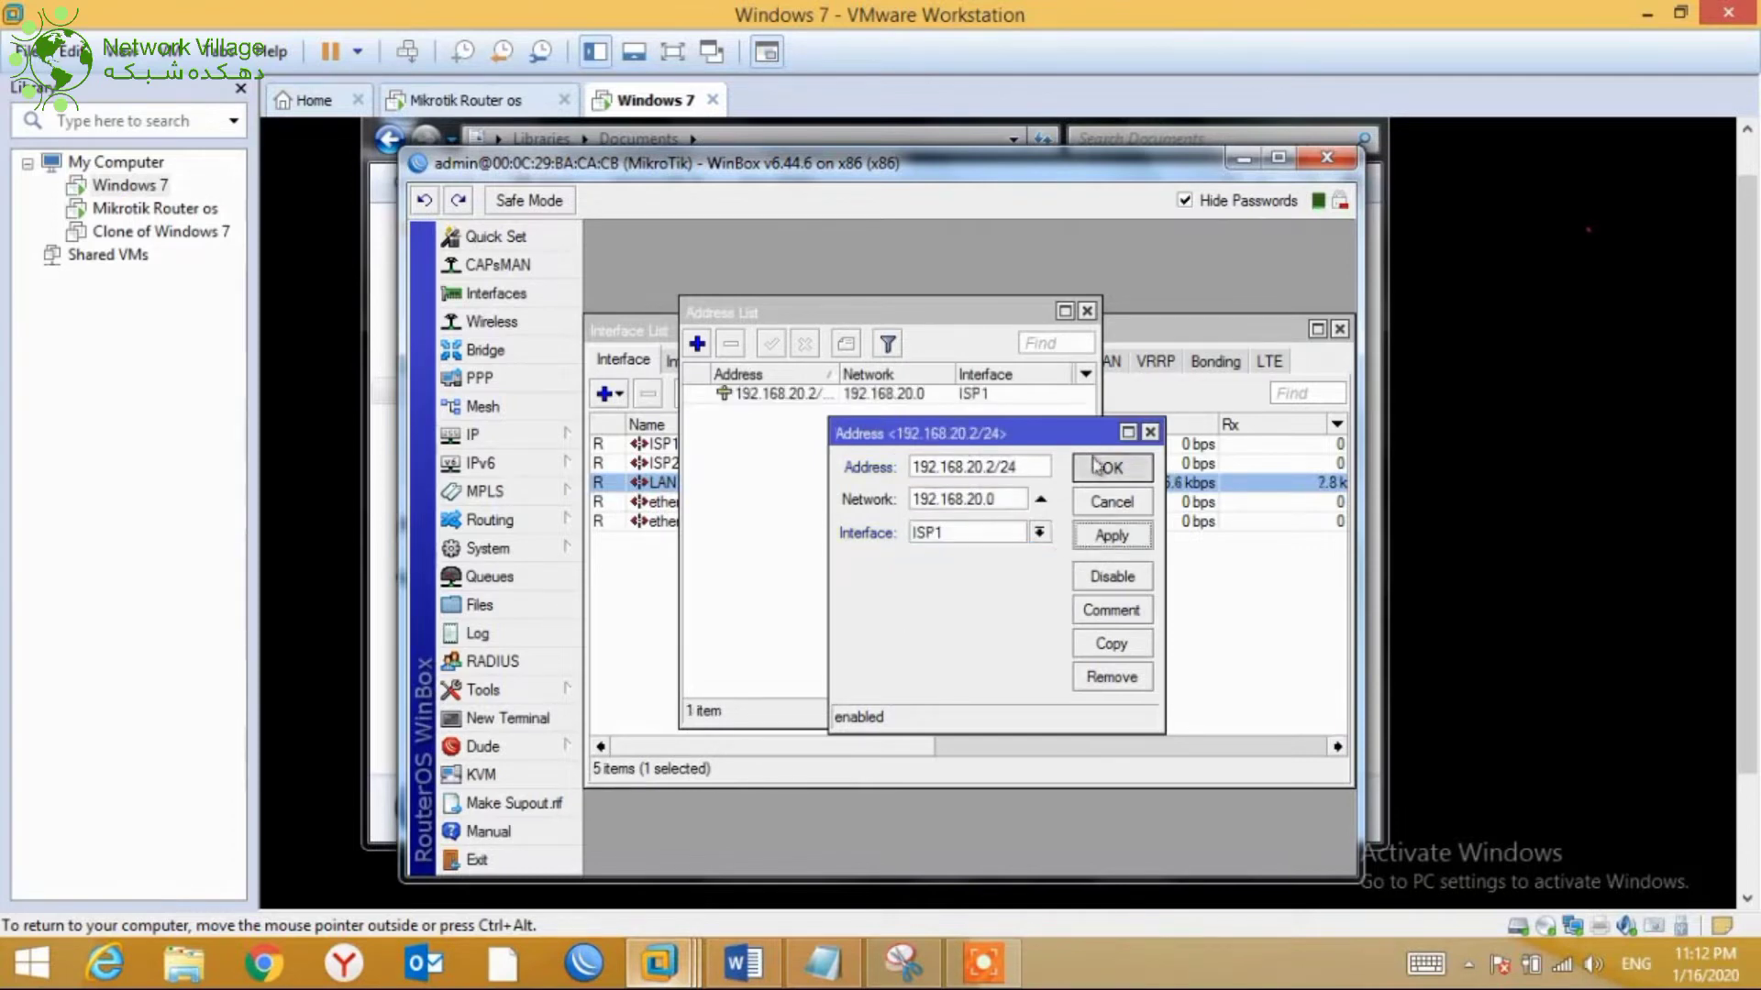
Add the IP address 192.168.254.252/24 on the ISP2 interface
{"action": "left_click", "coordinate": [697, 345]}
{"action": "type", "text": "1"}
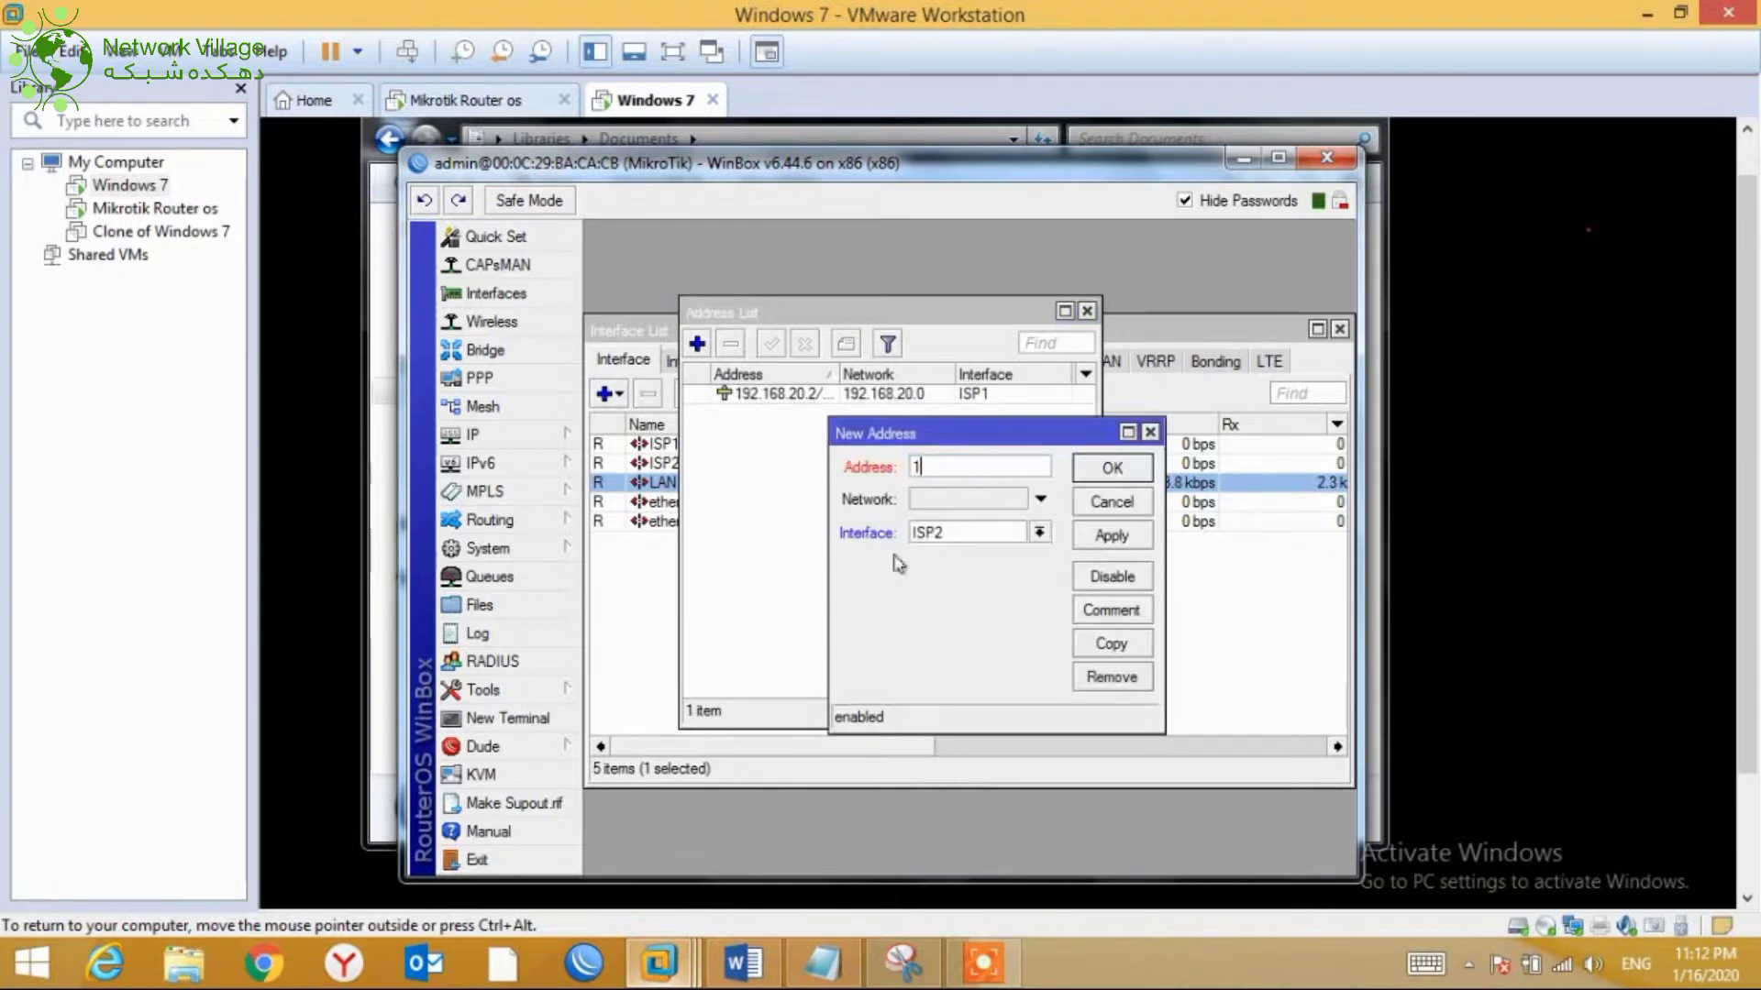
{"action": "type", "text": "92.168.2"}
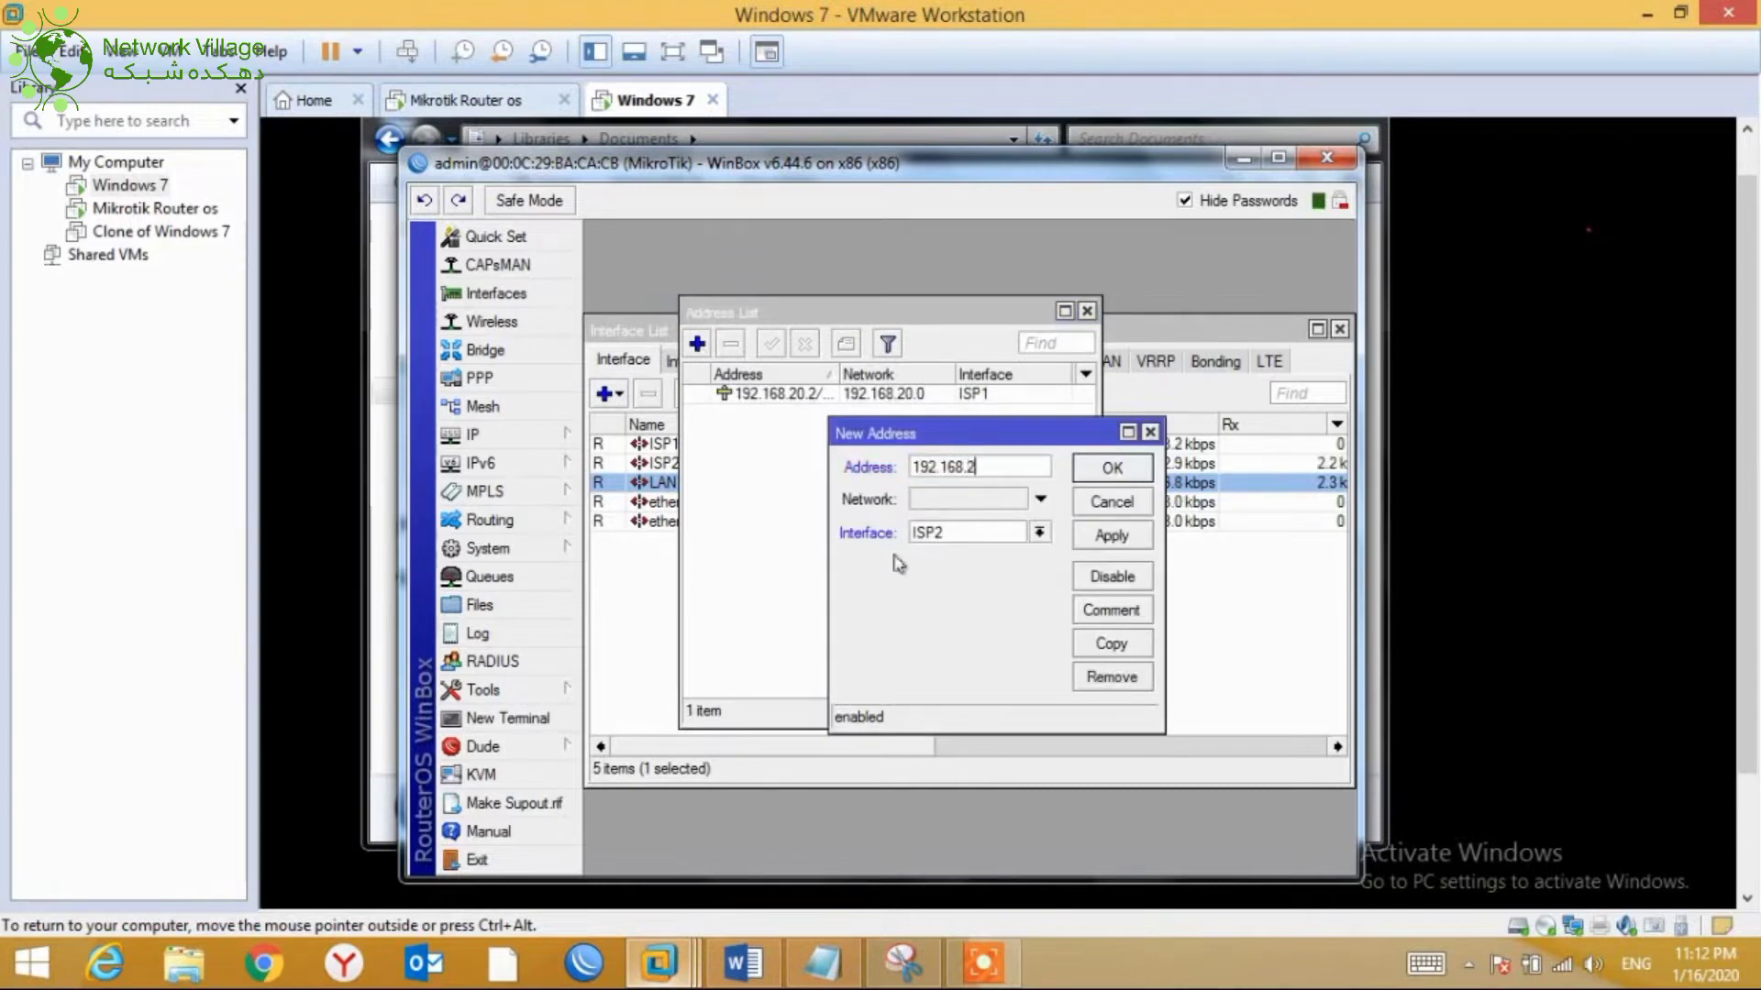
{"action": "type", "text": "54.252/24"}
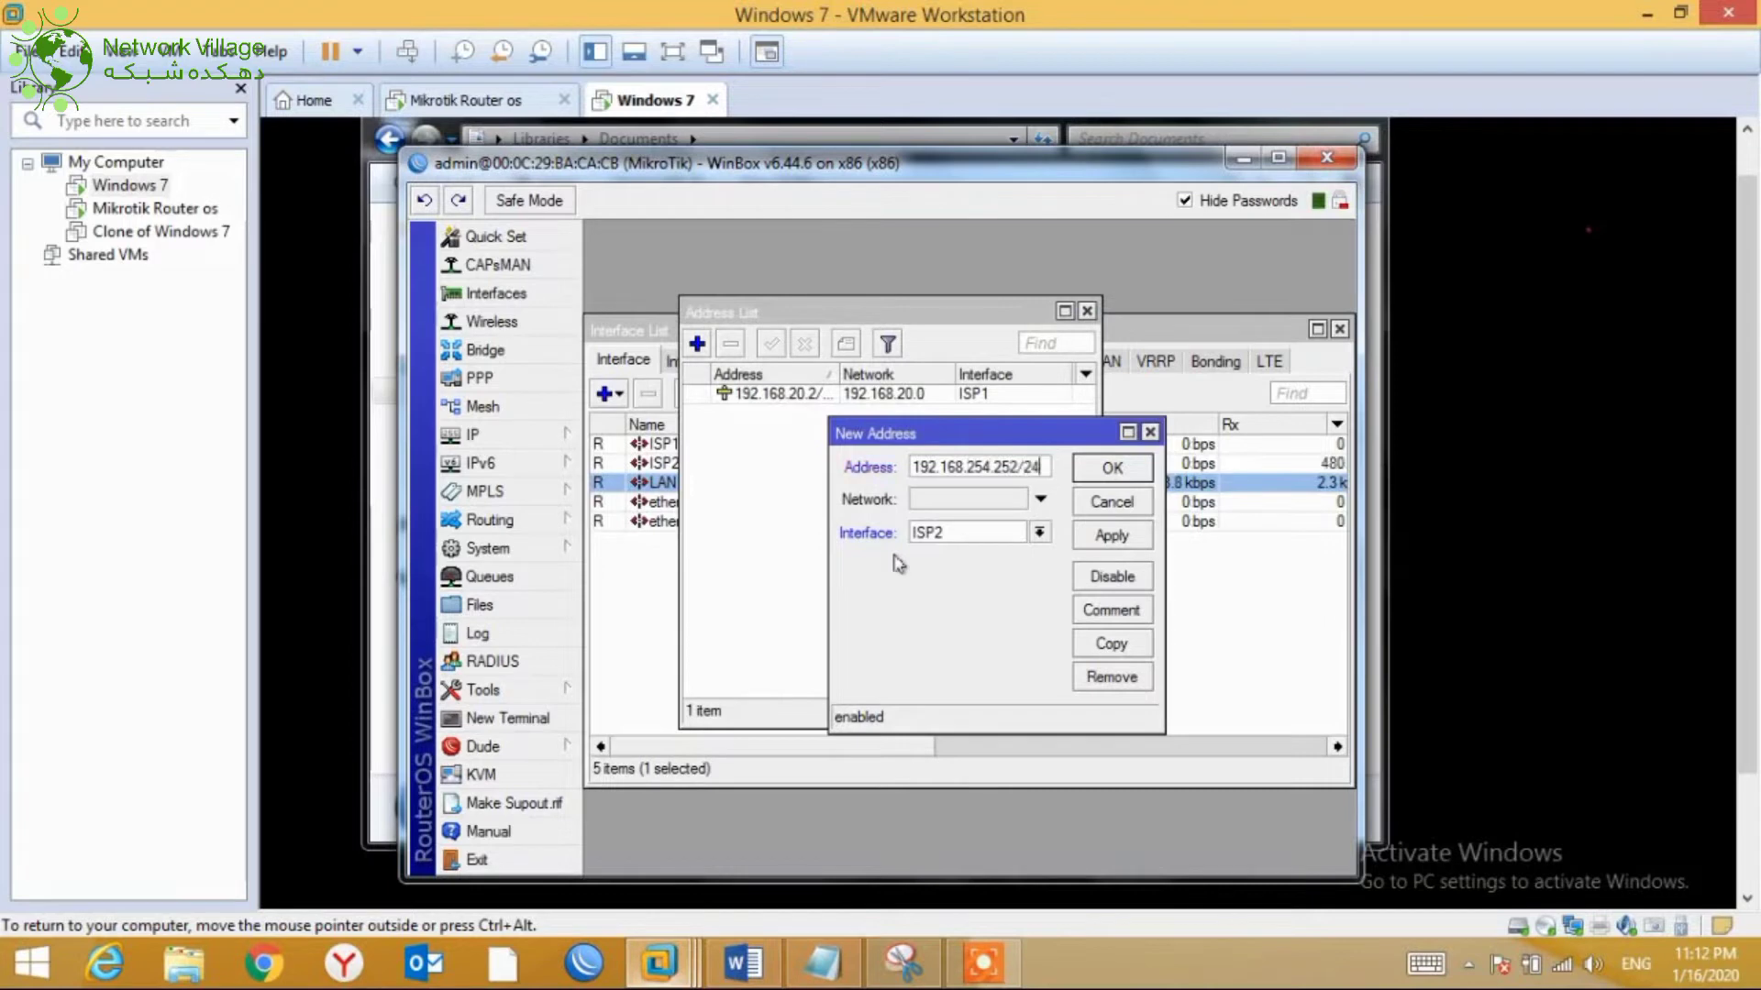
{"action": "left_click", "coordinate": [1095, 539]}
{"action": "left_click", "coordinate": [1111, 469]}
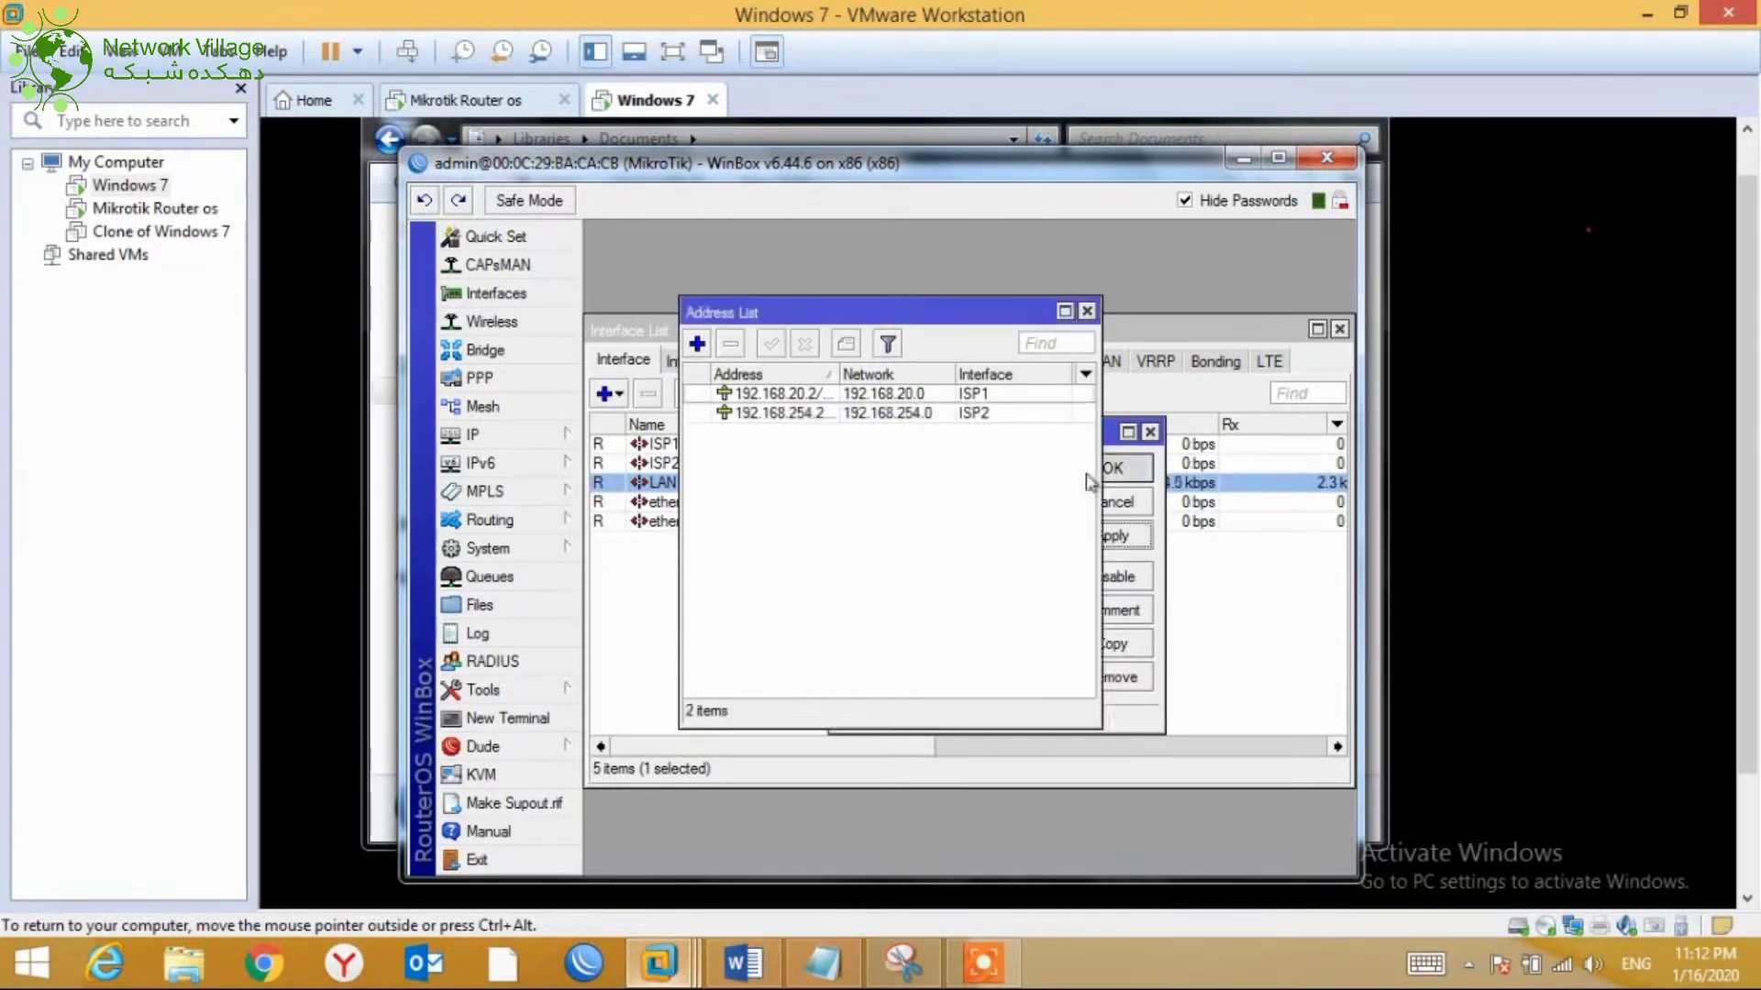
Add the IP address 10.1.1.1/24 on the LAN interface
{"action": "left_click", "coordinate": [697, 345]}
{"action": "type", "text": "10."}
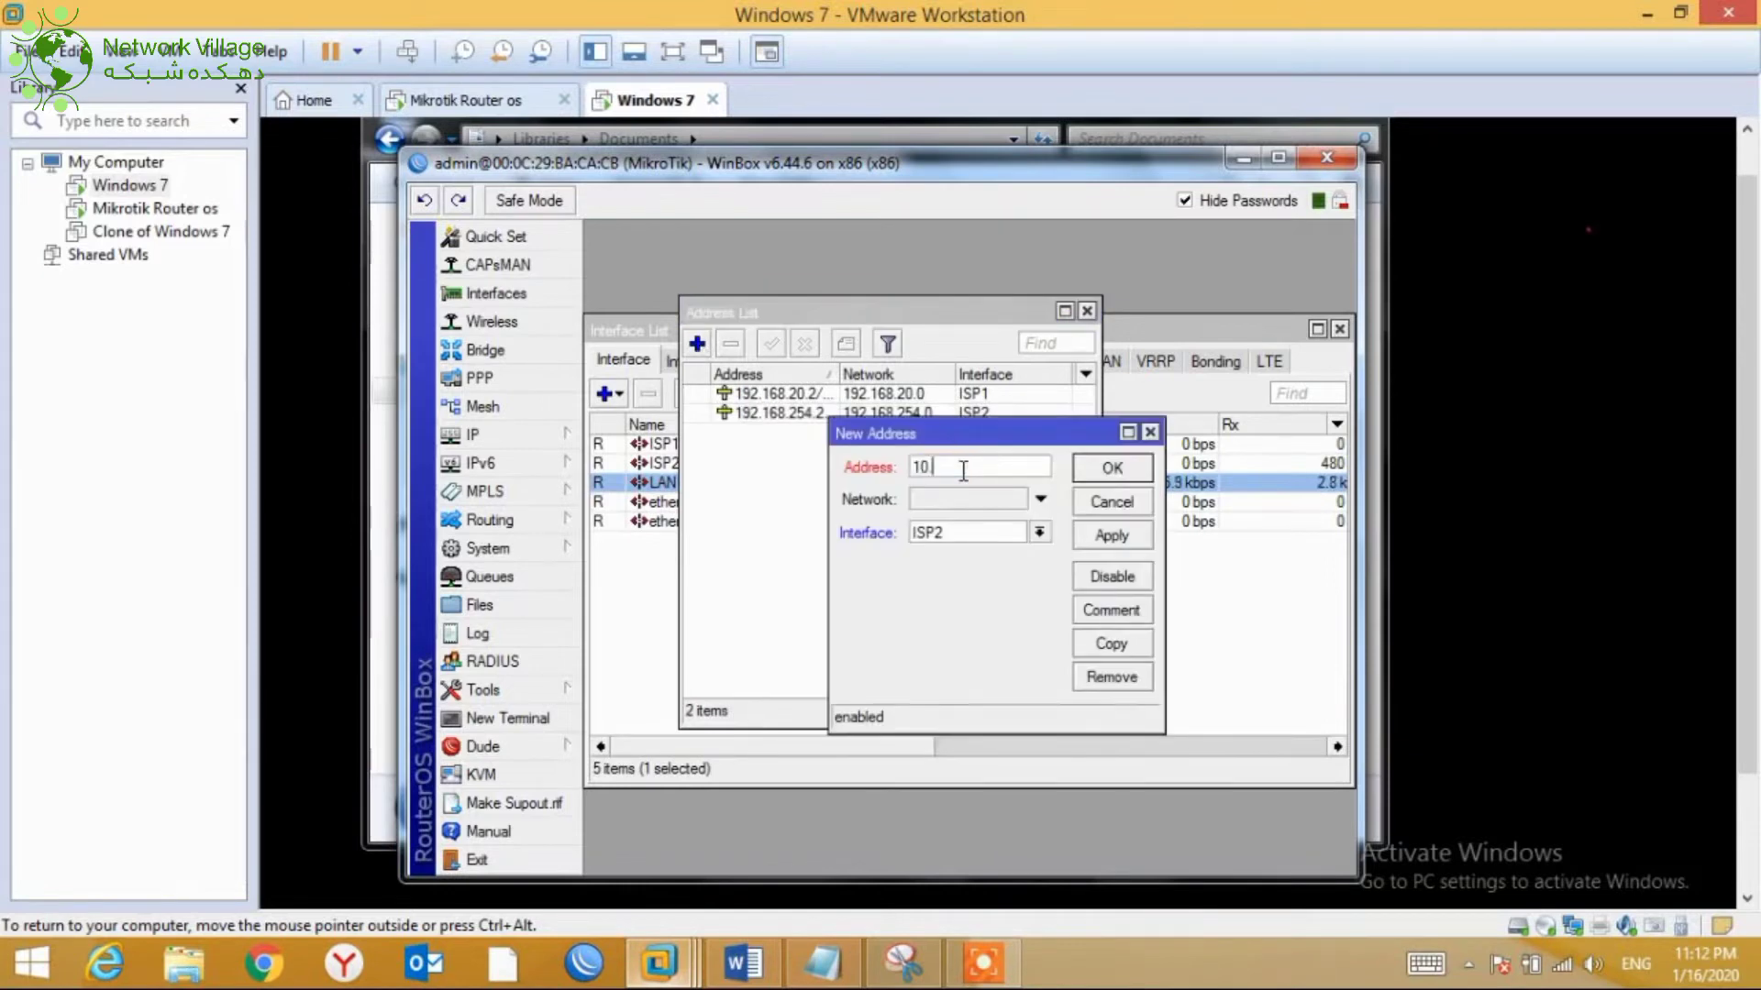
{"action": "type", "text": "1.1.1/2"}
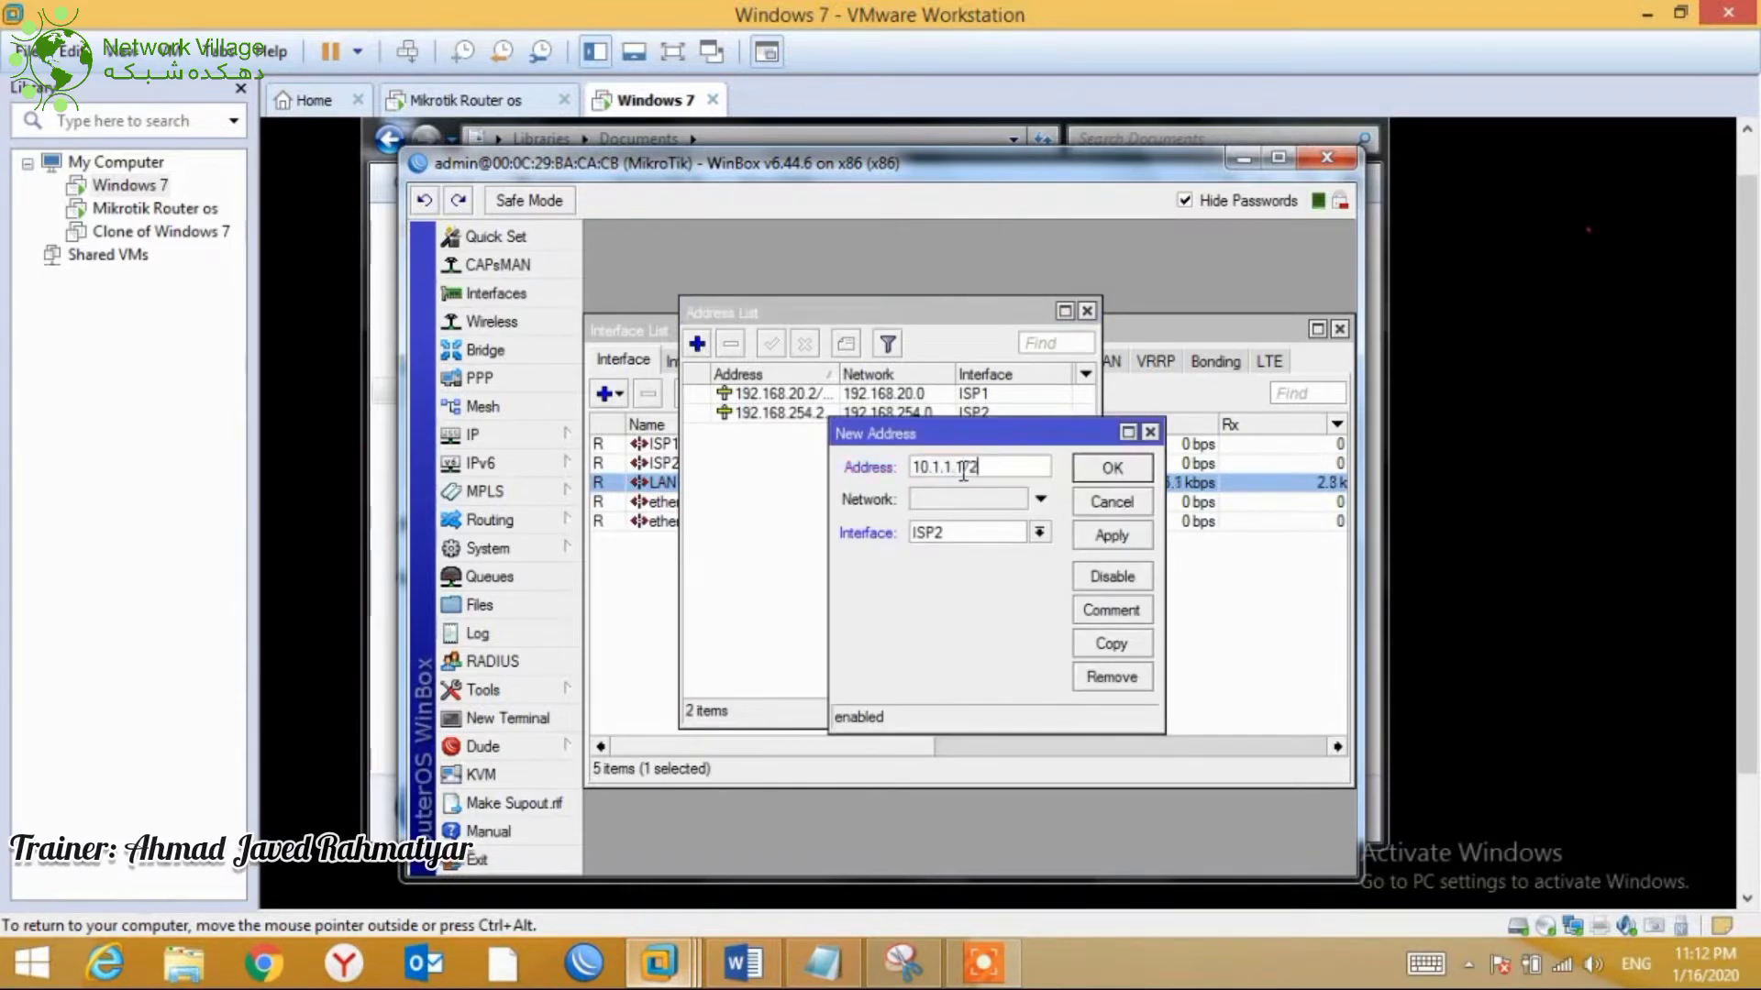
{"action": "type", "text": "4"}
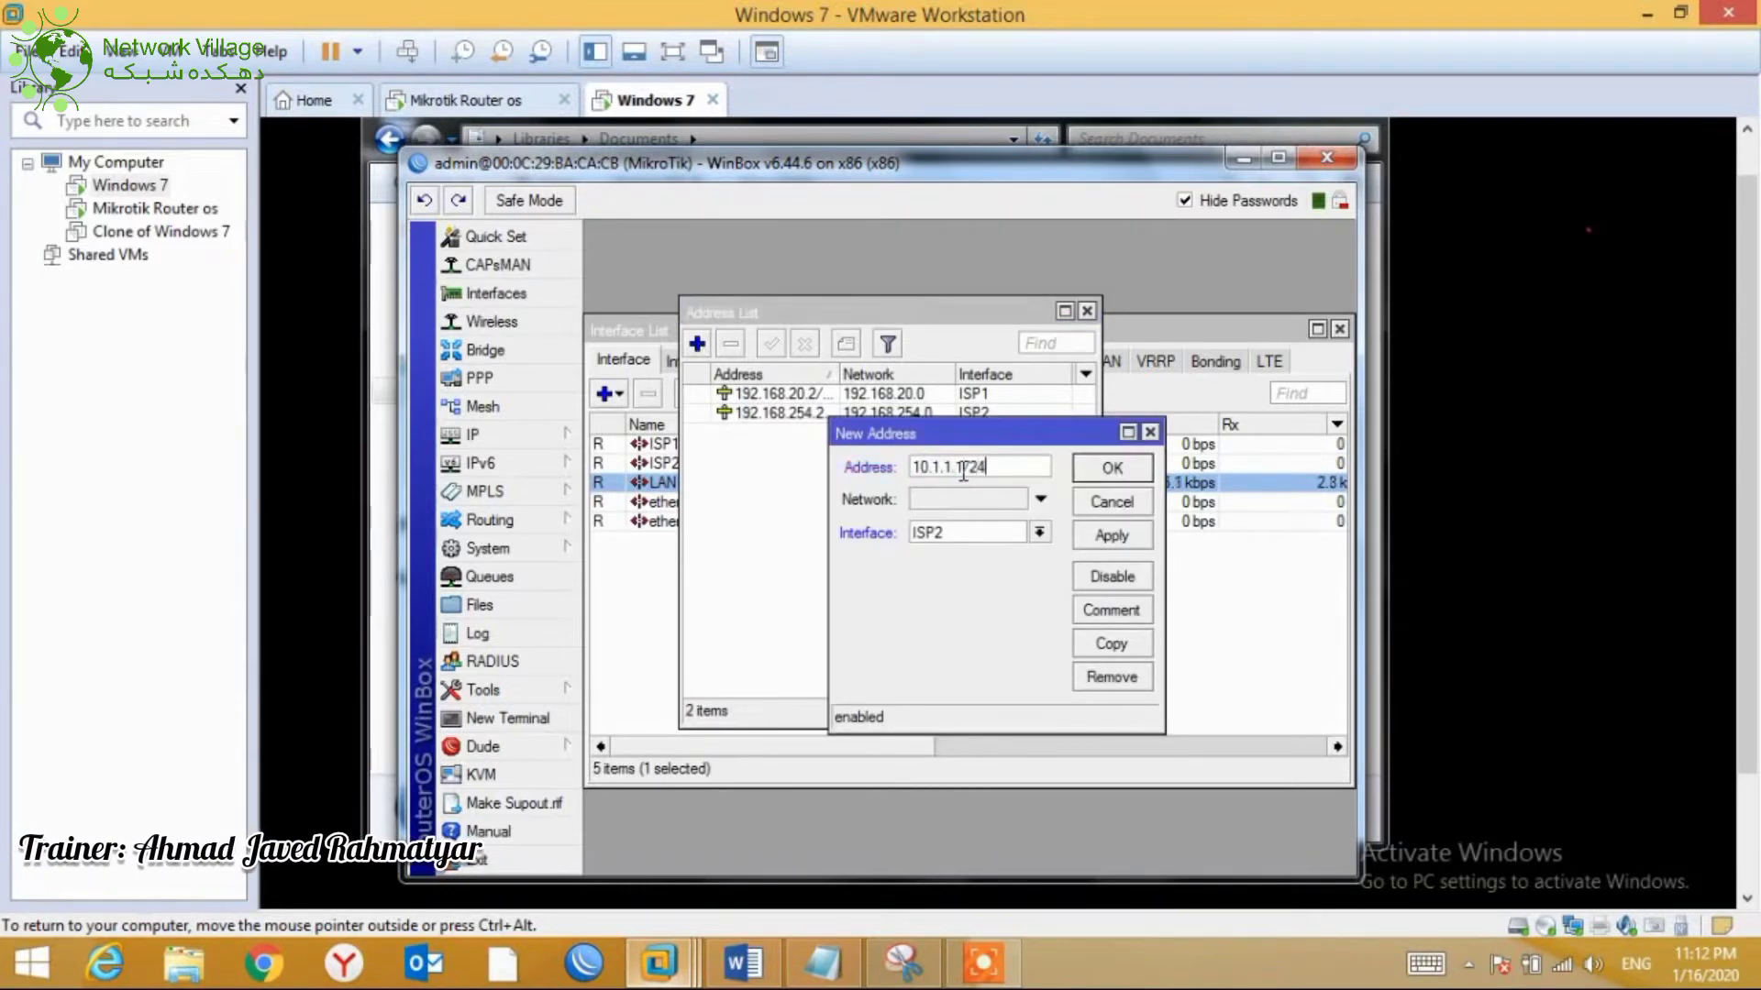
{"action": "left_click", "coordinate": [1039, 534]}
{"action": "left_click", "coordinate": [924, 587]}
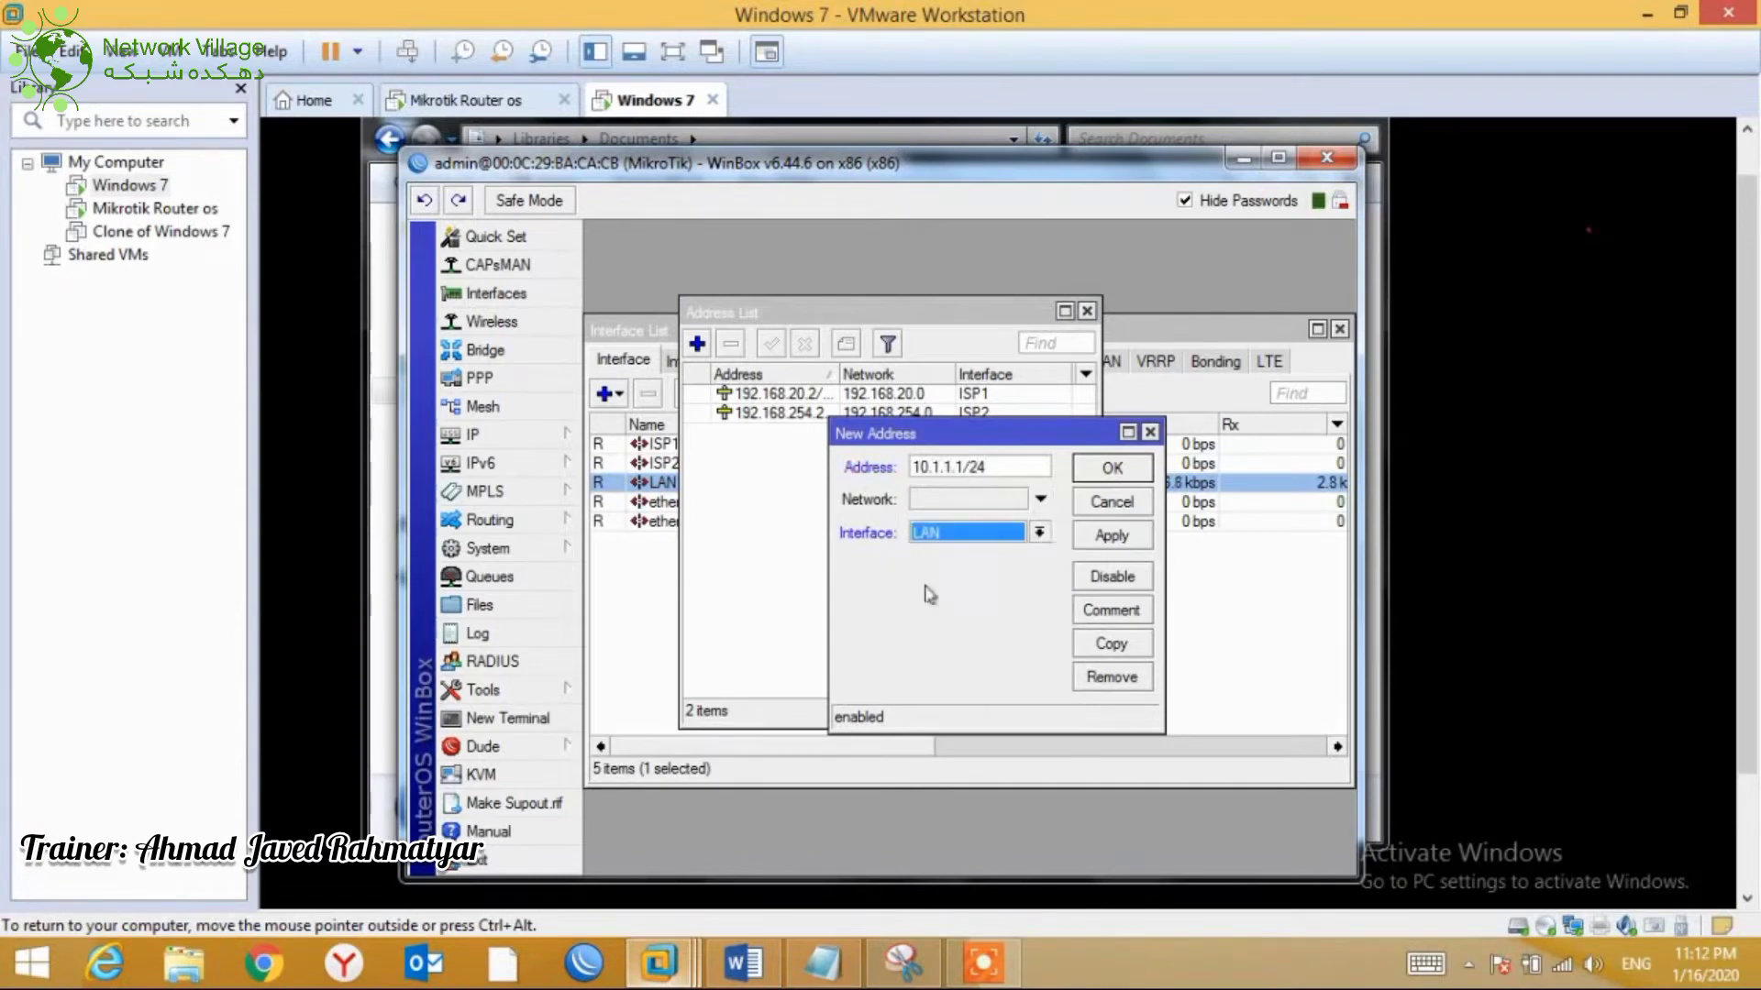
{"action": "left_click", "coordinate": [1112, 535]}
{"action": "left_click", "coordinate": [1112, 468]}
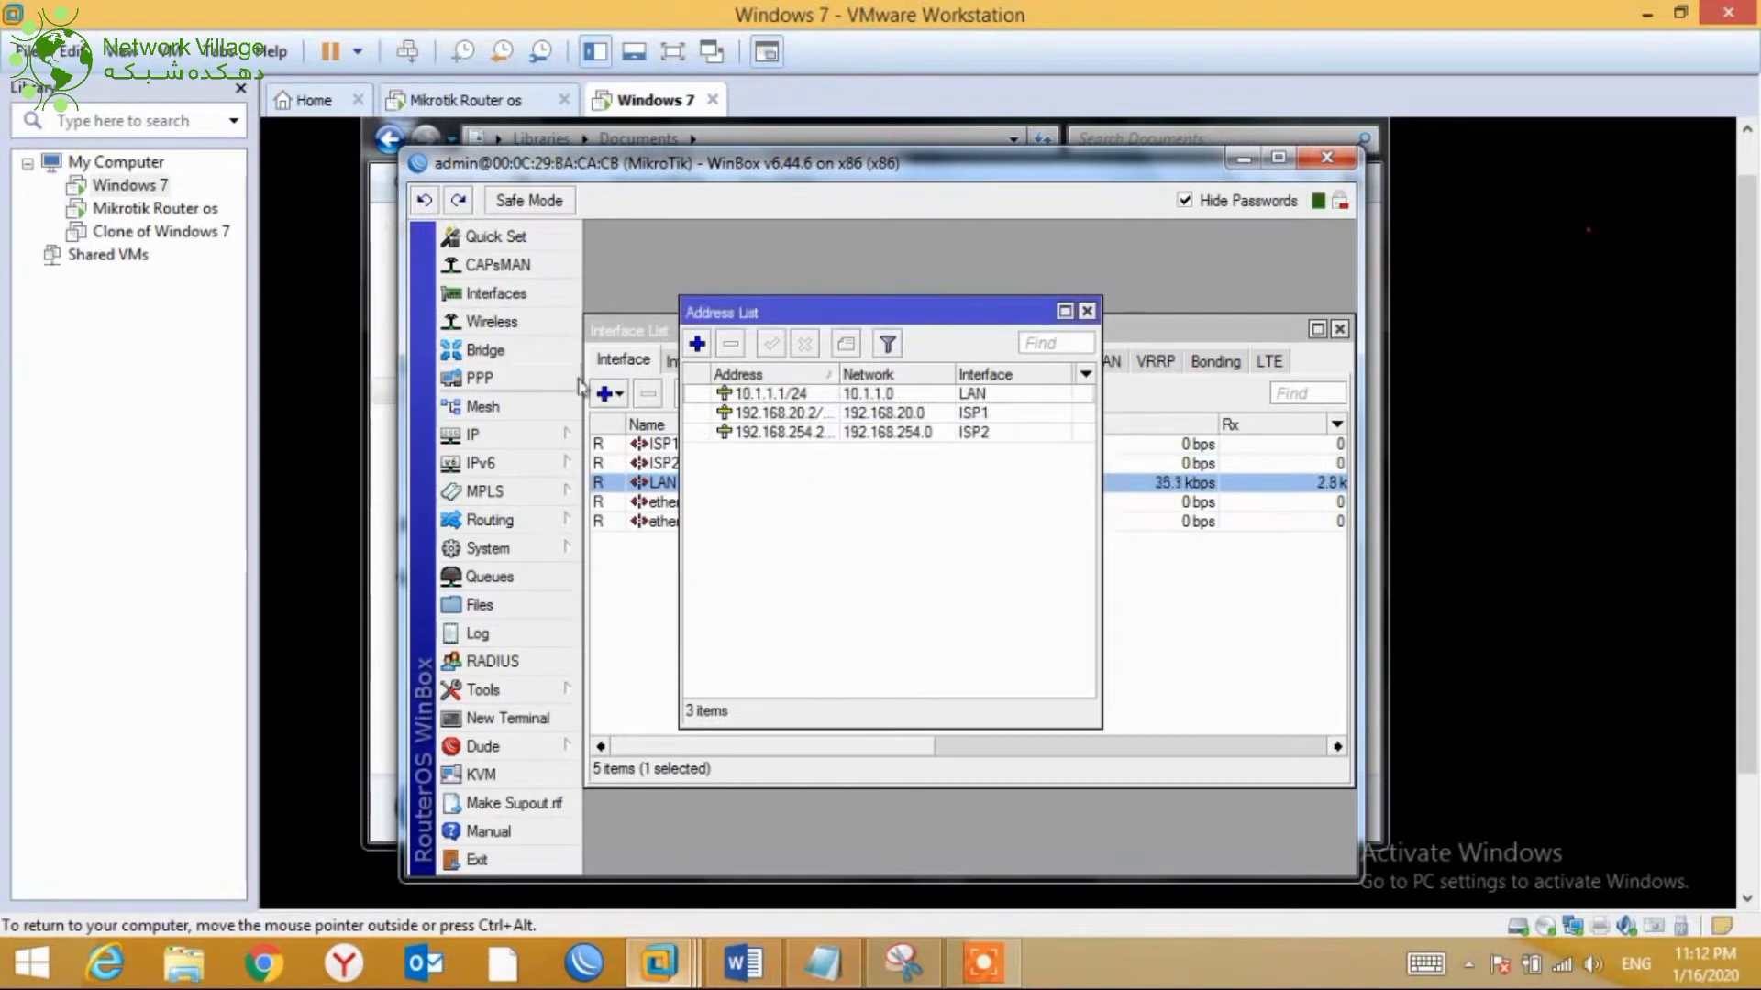
Open the router's DNS settings and apply the servers 192.168.20.1, 192.168.254.251 and 8.8.8.8
{"action": "left_click", "coordinate": [472, 435]}
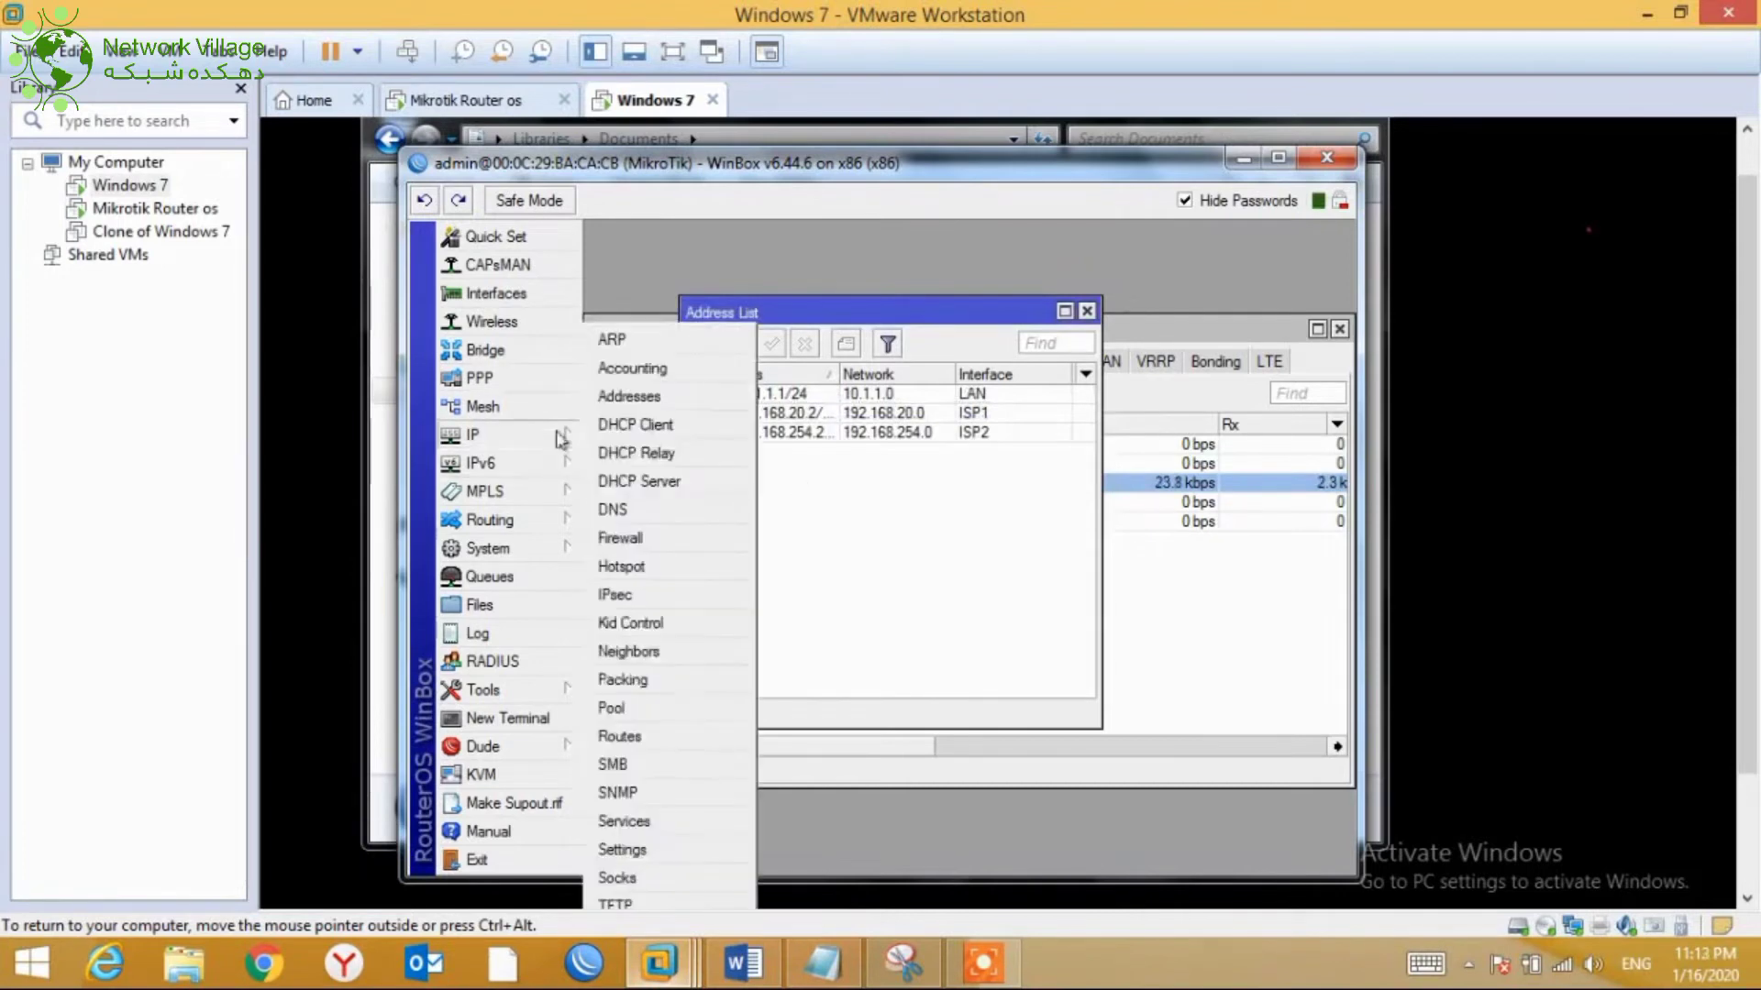
{"action": "left_click", "coordinate": [642, 510]}
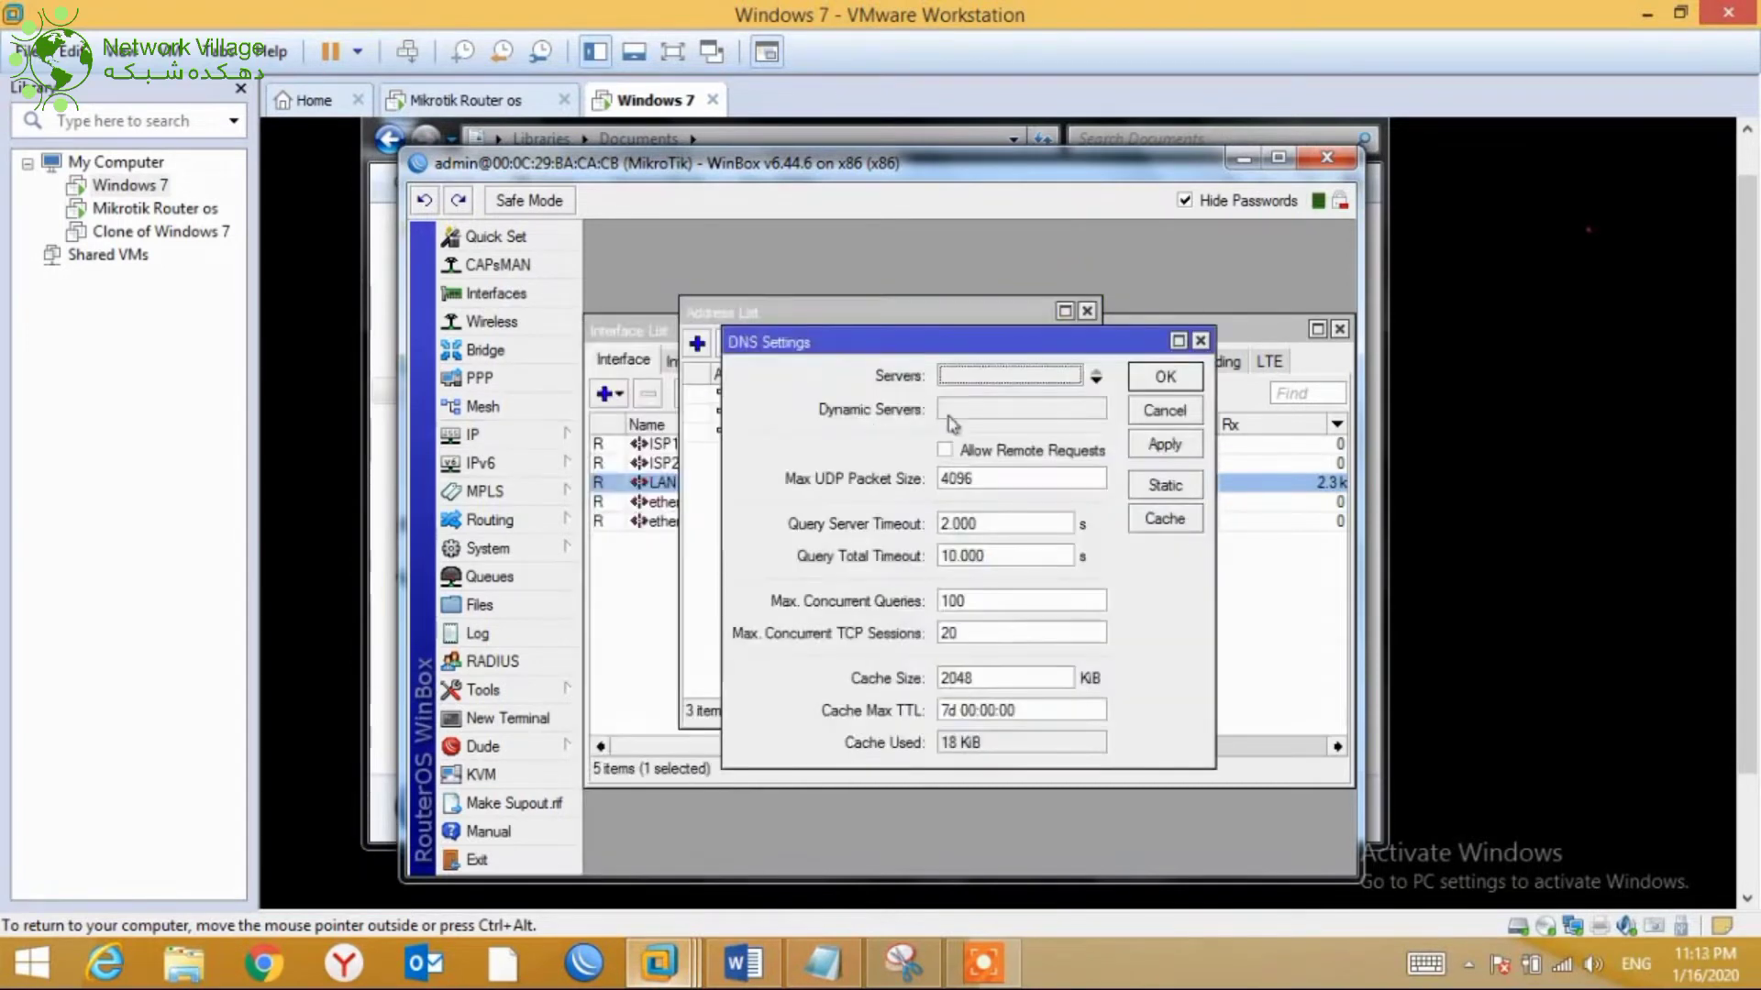
{"action": "left_click", "coordinate": [982, 378]}
{"action": "type", "text": "192"}
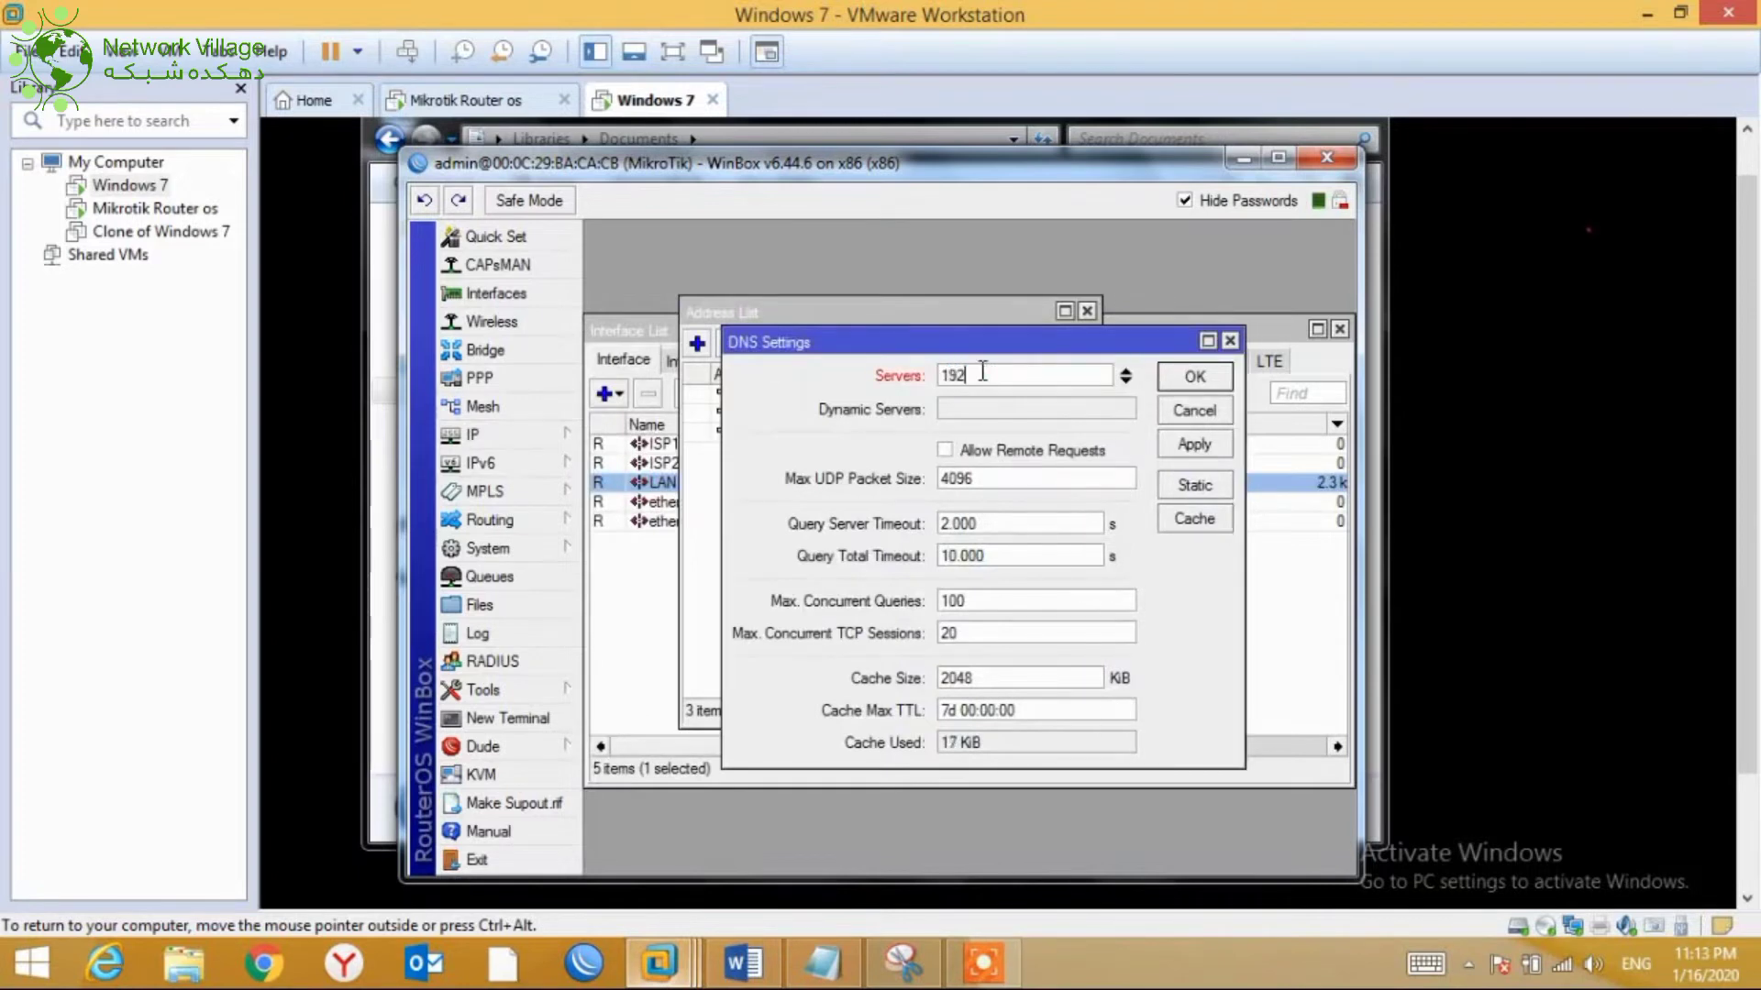
{"action": "type", "text": ".168.20.1"}
{"action": "left_click", "coordinate": [1125, 380]}
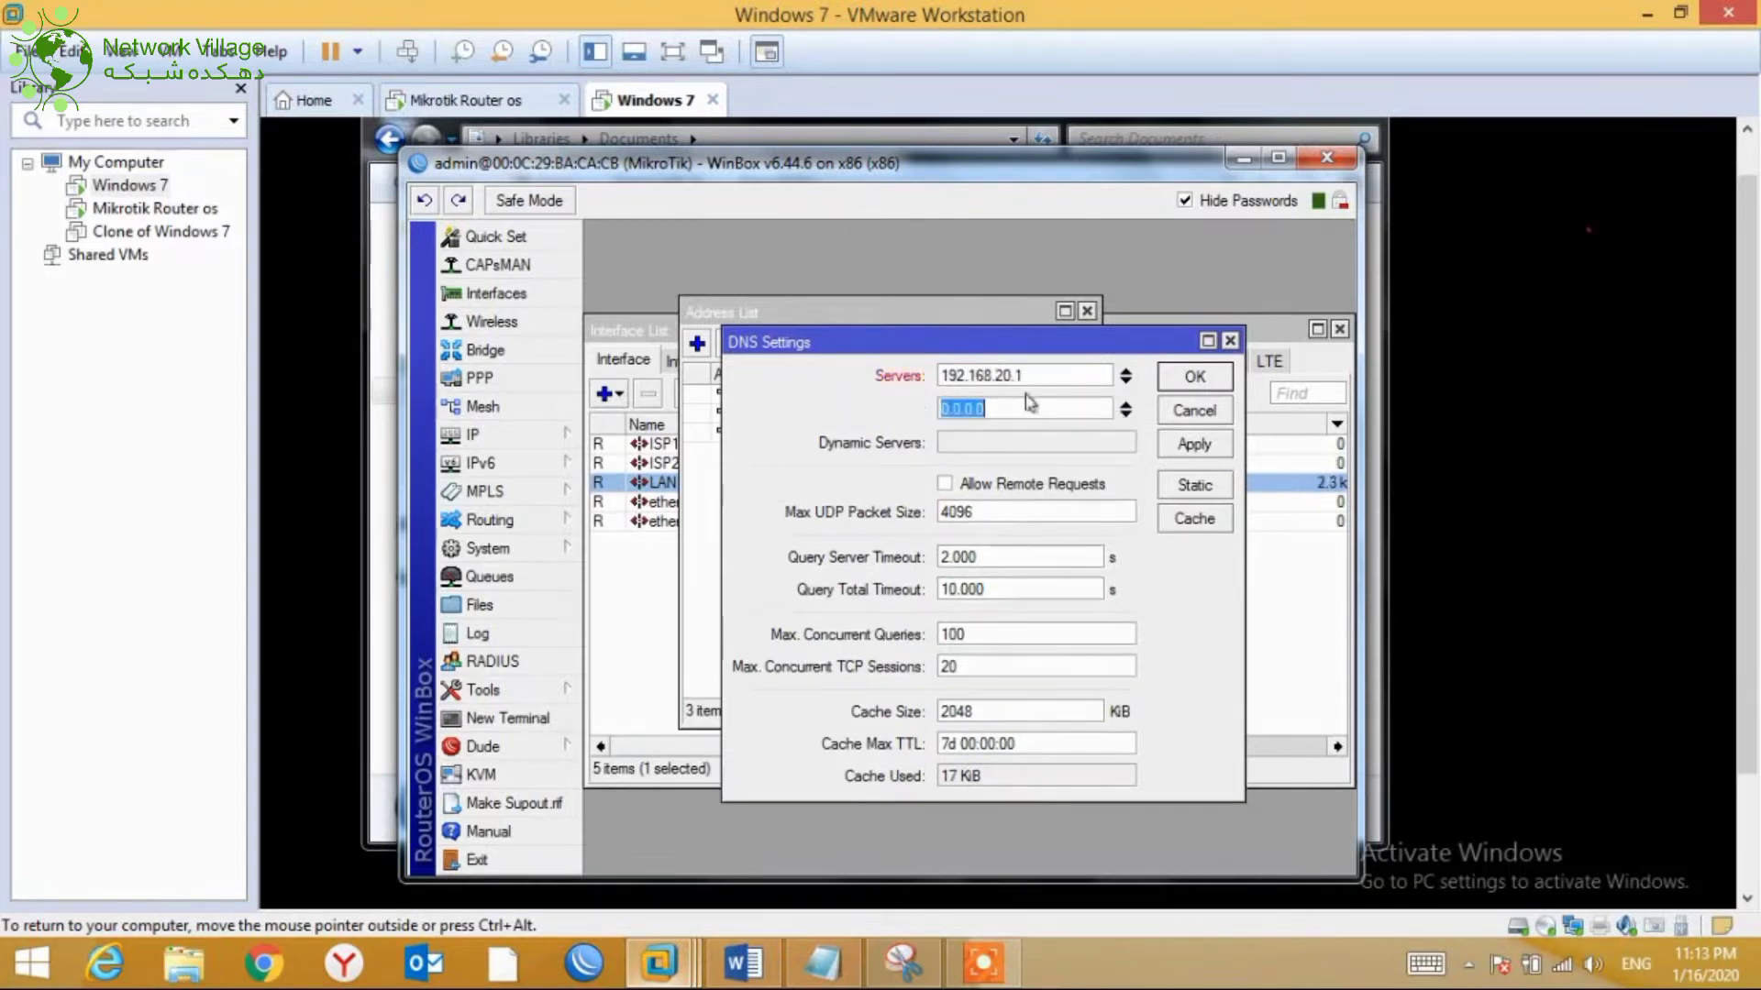
{"action": "type", "text": "192.168.254.251"}
{"action": "left_click", "coordinate": [1127, 415]}
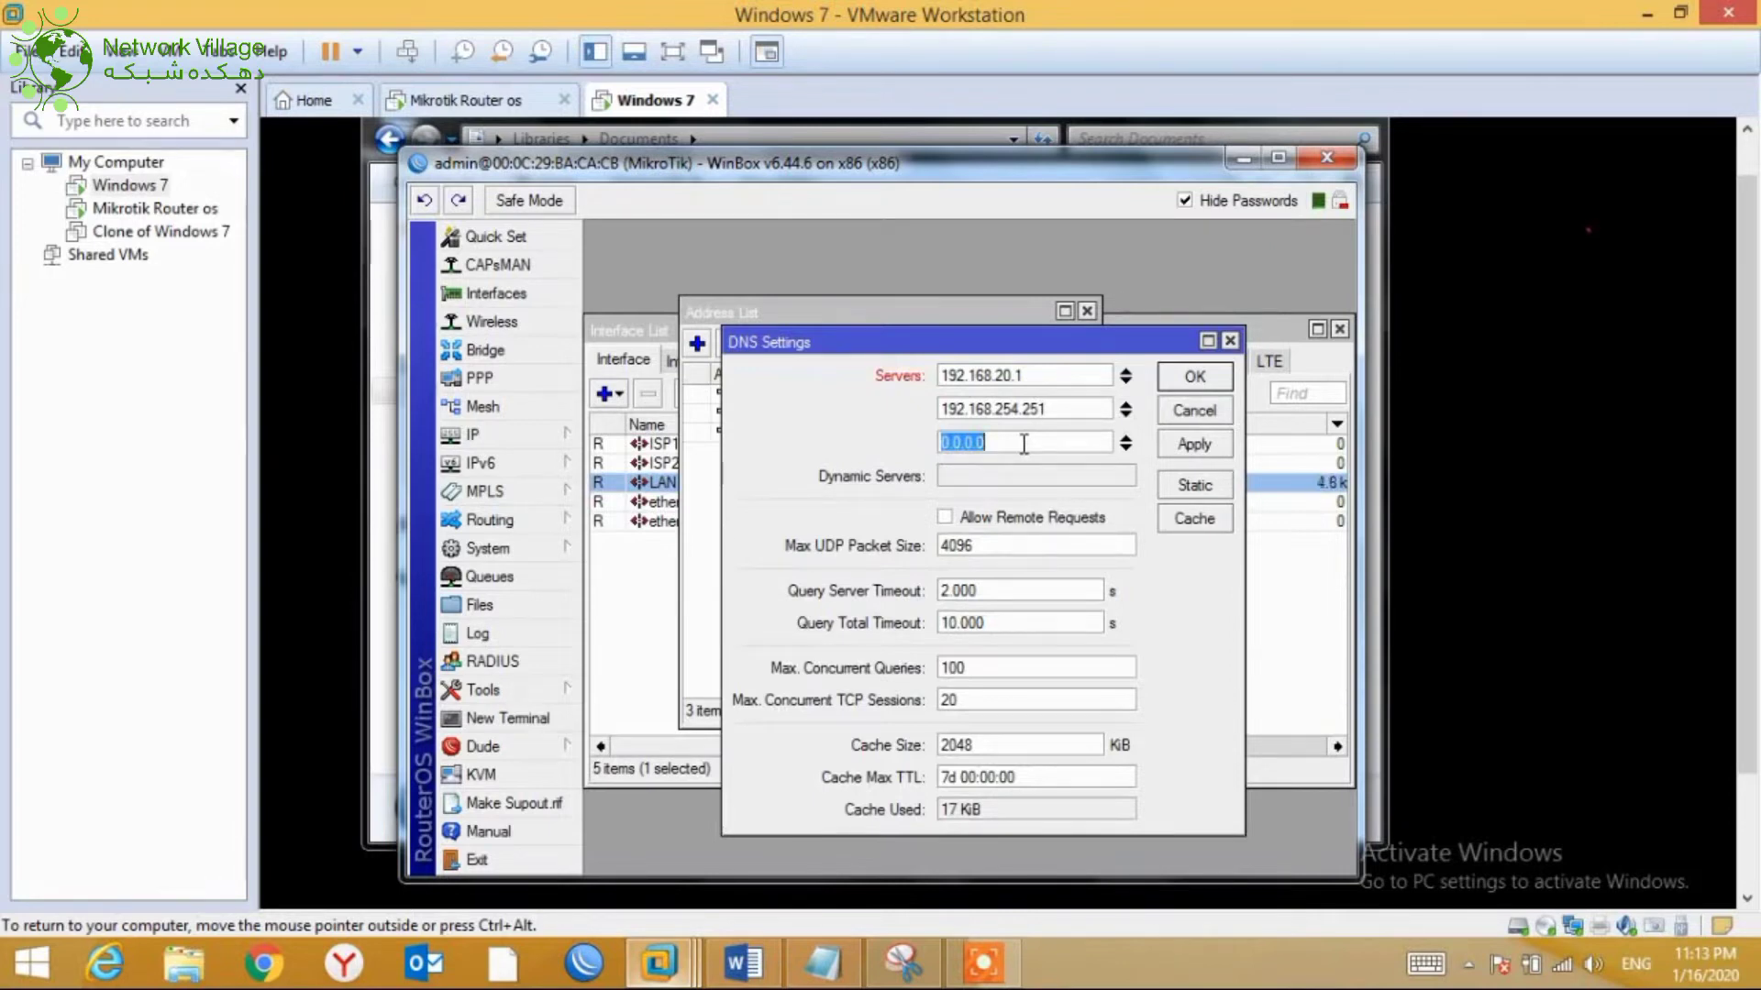
{"action": "type", "text": "8.8.8.8"}
{"action": "left_click", "coordinate": [1195, 445]}
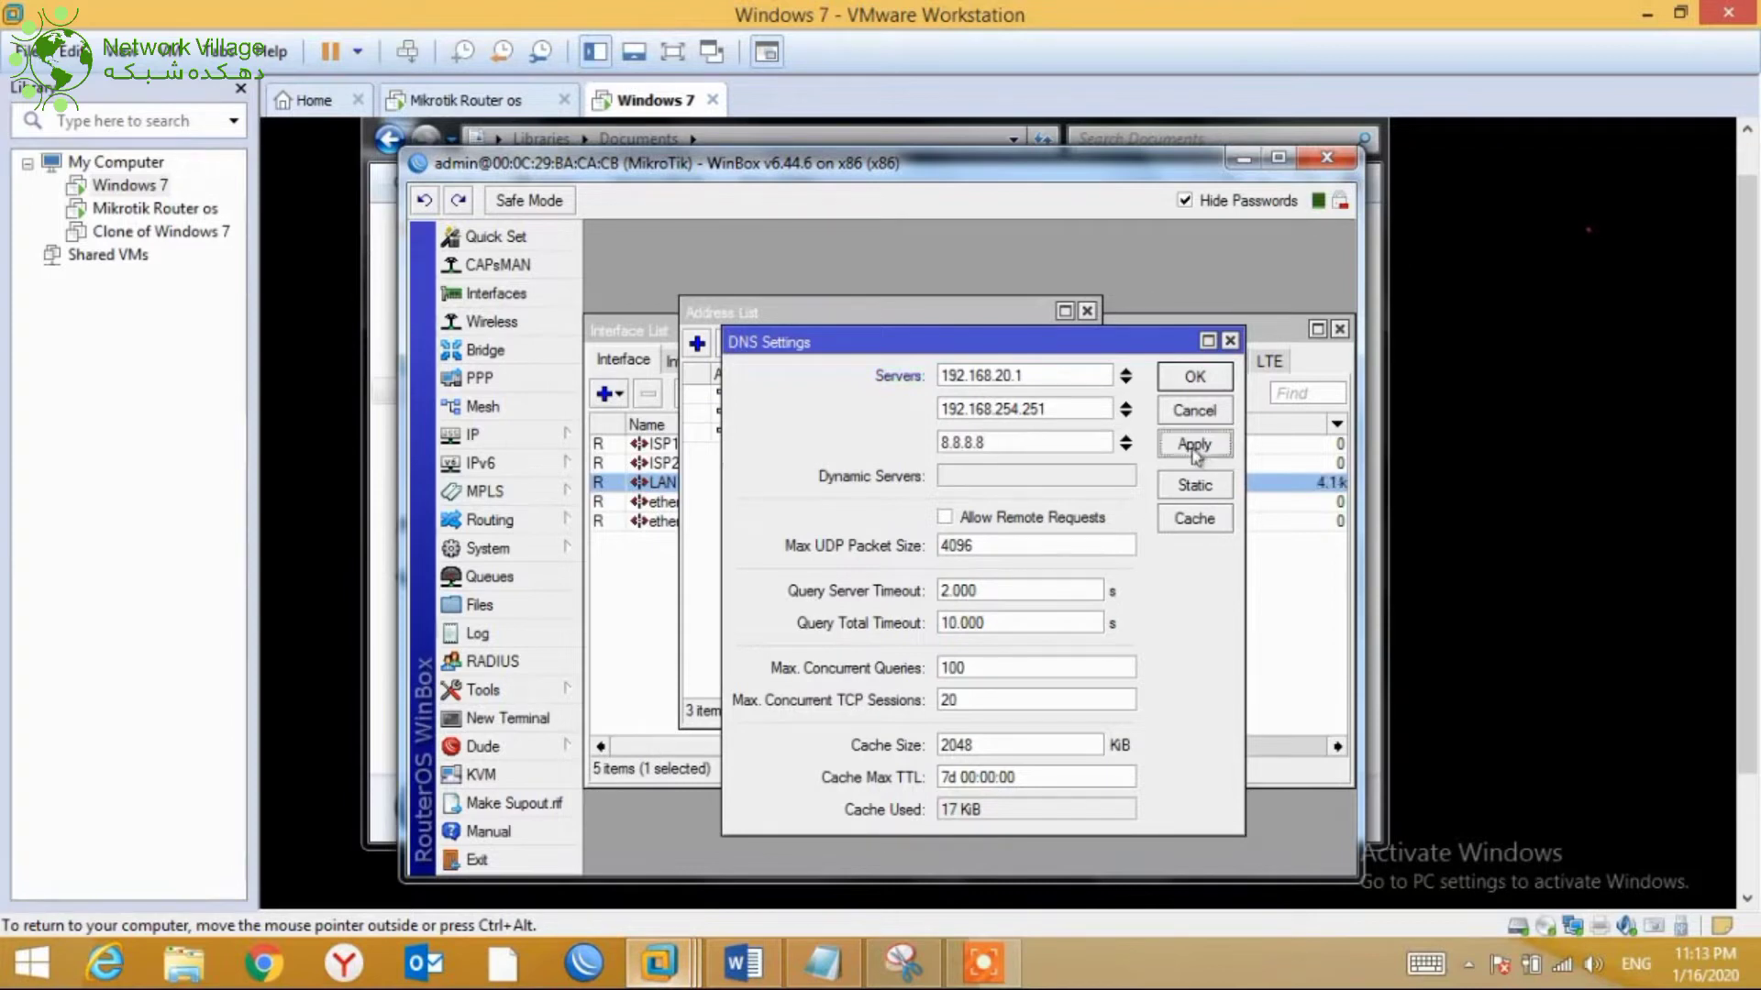
Add 208.67.222.222 as a fourth DNS server, apply it and close the DNS settings
{"action": "left_click", "coordinate": [1126, 449]}
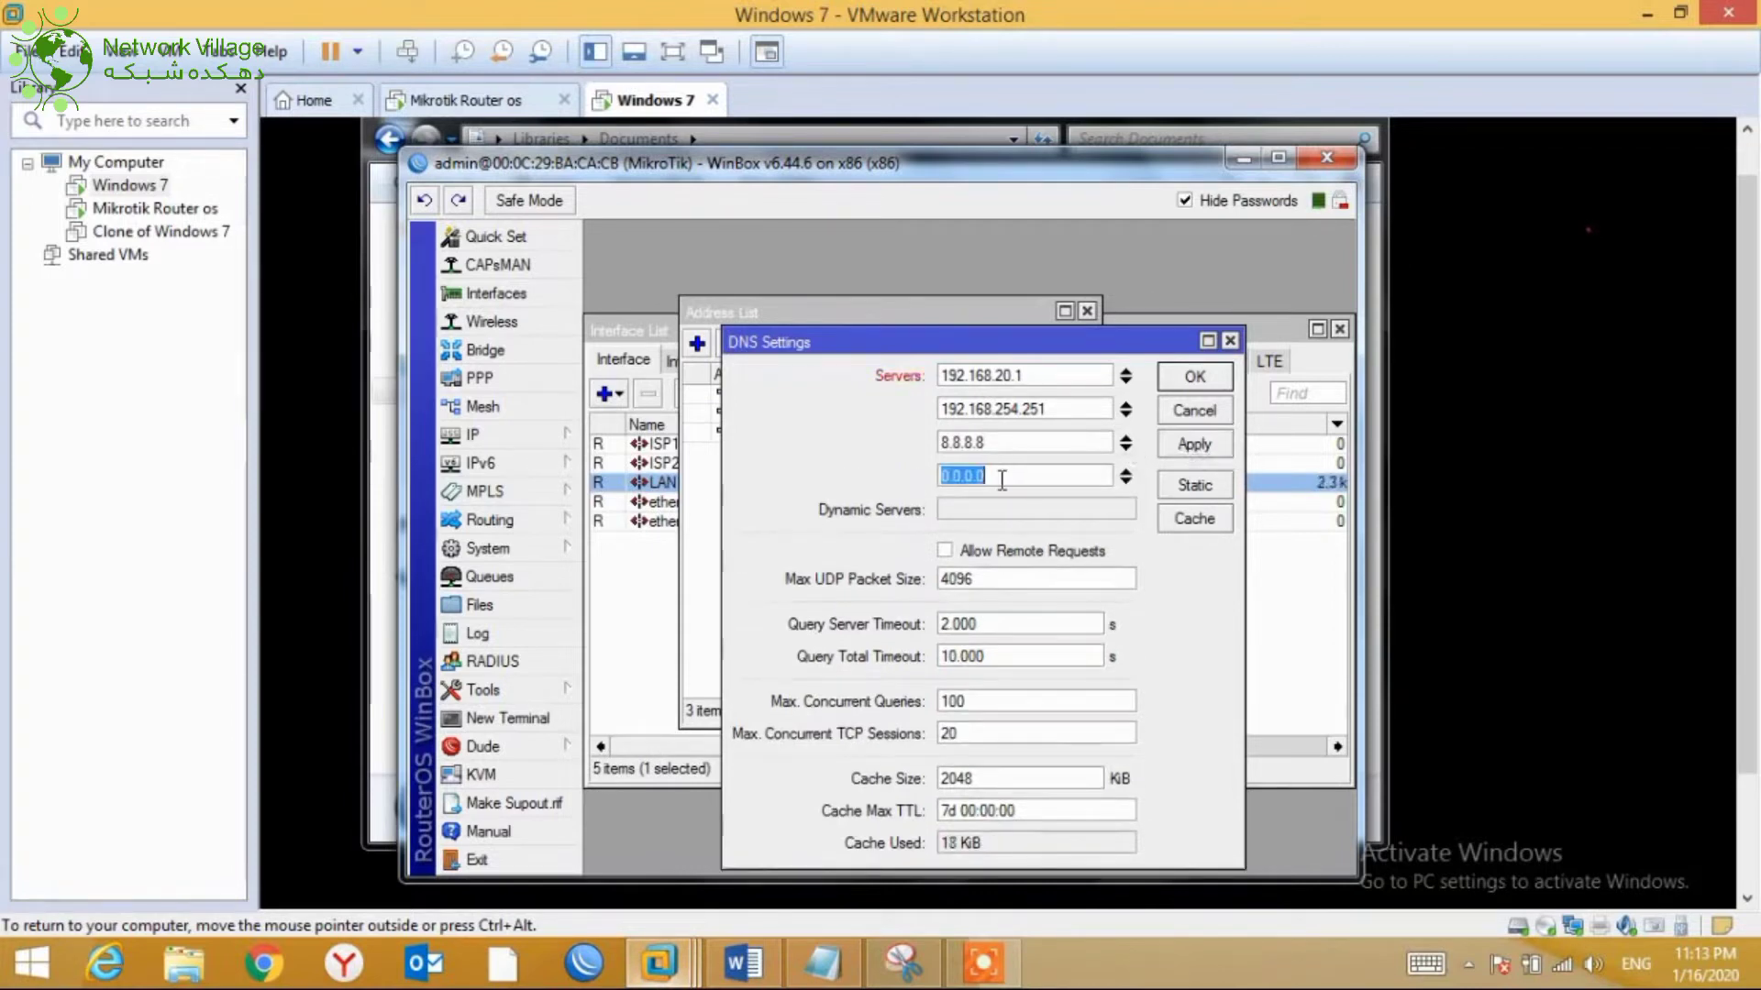
{"action": "type", "text": "208.67"}
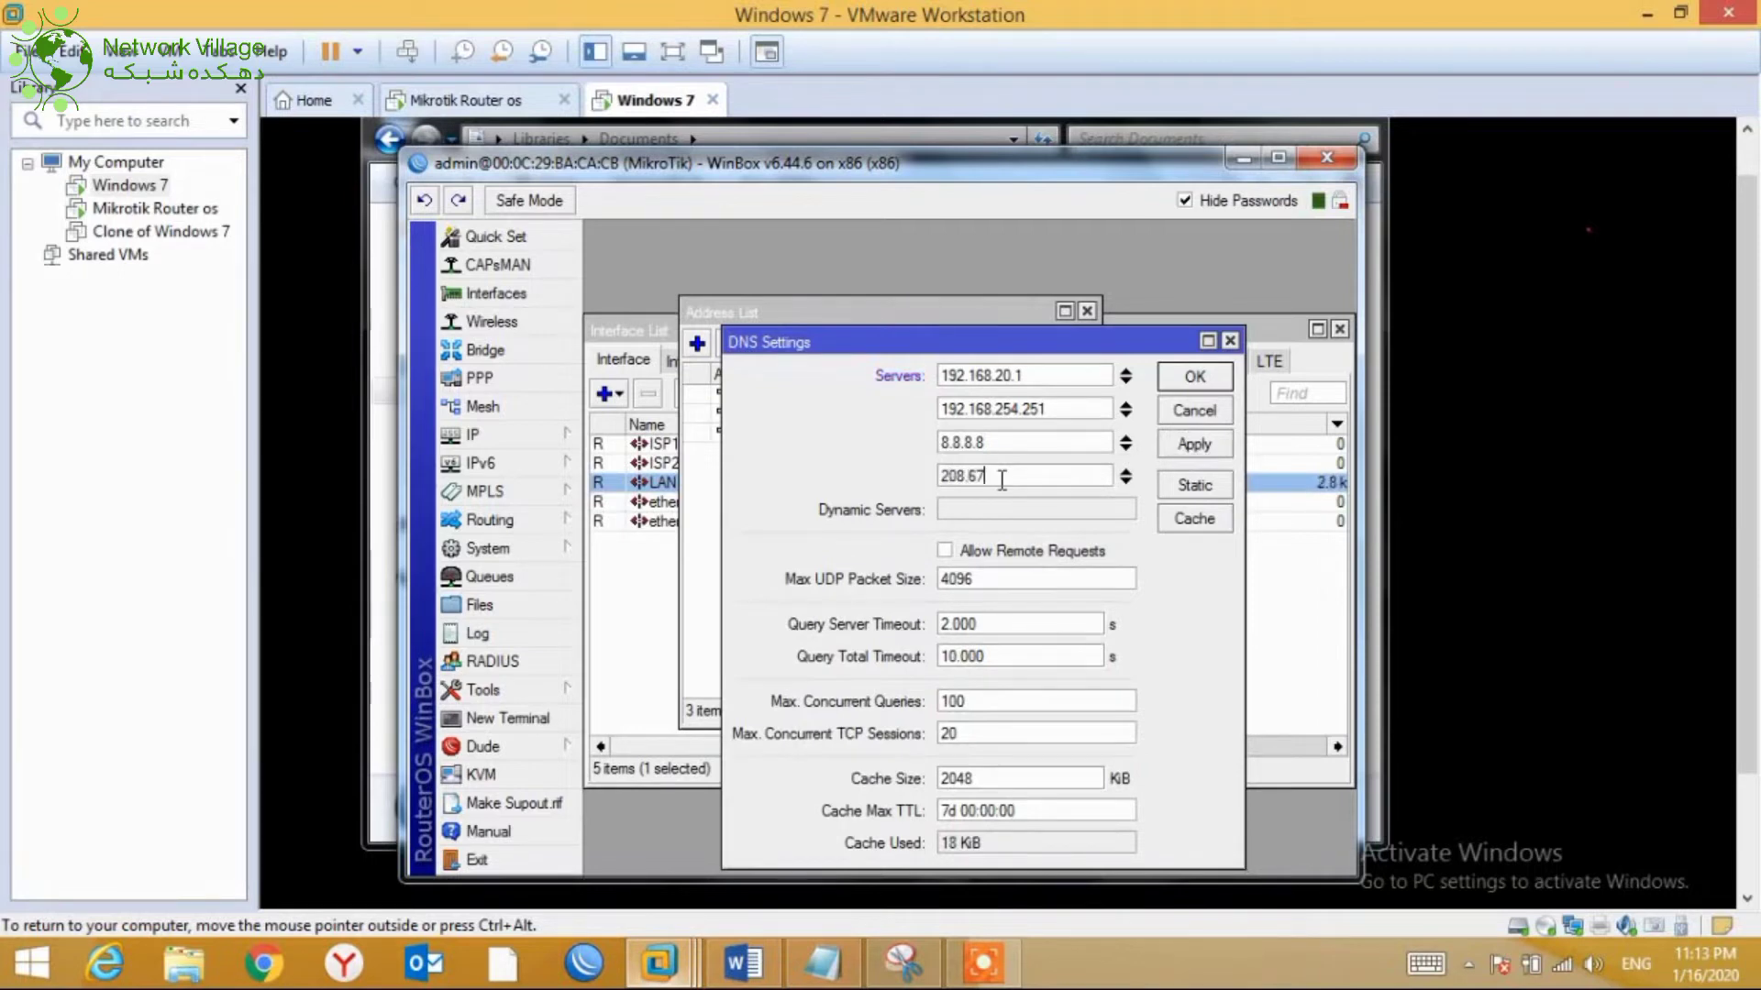
{"action": "type", "text": ".222.222"}
{"action": "left_click", "coordinate": [1220, 446]}
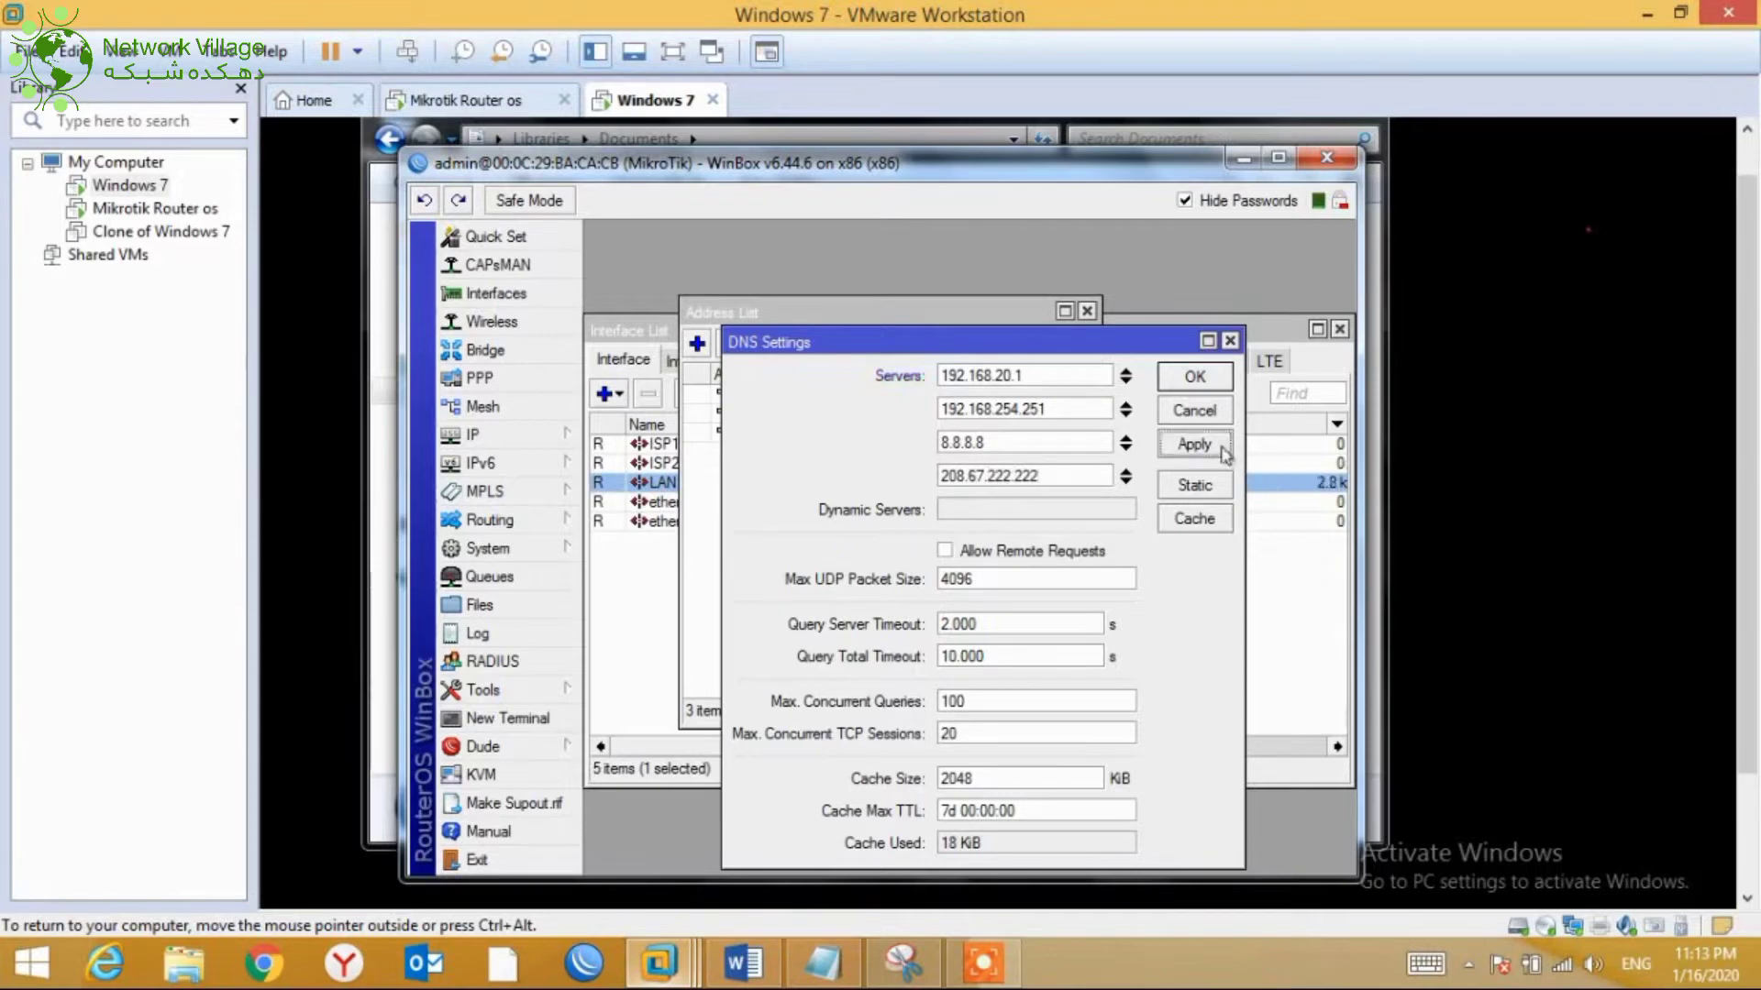
{"action": "left_click", "coordinate": [1205, 388]}
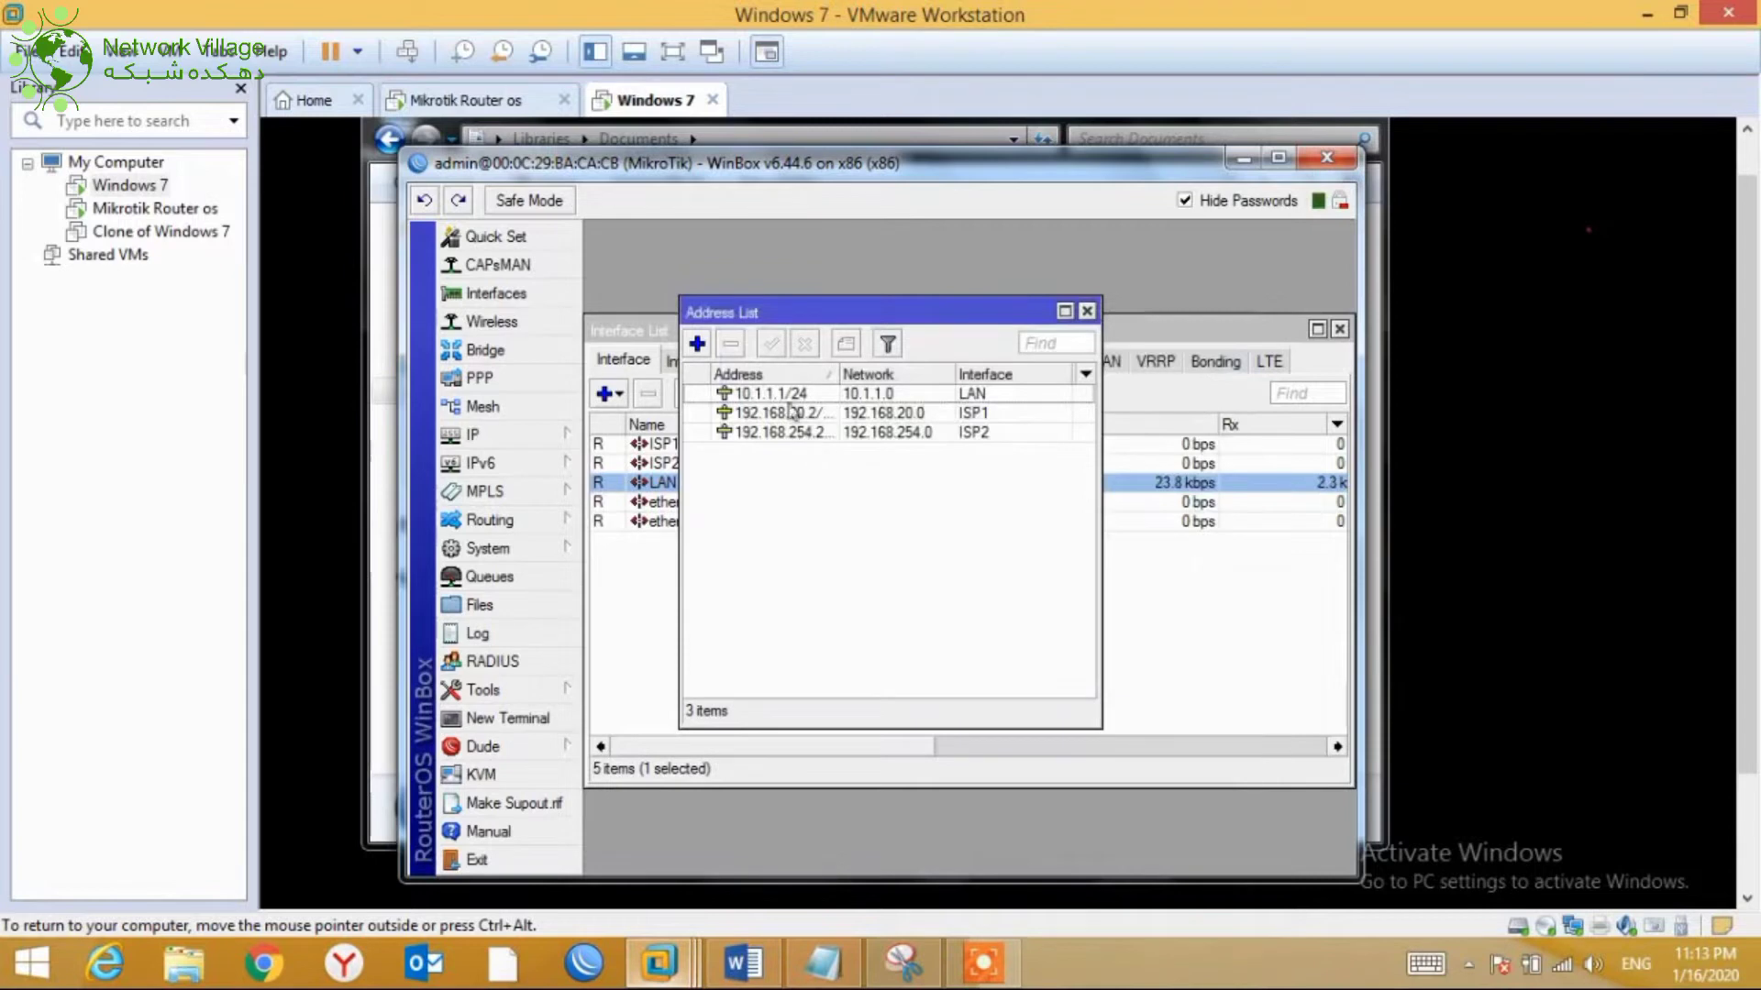
Open the router's route list and look over the connected LAN, ISP1 and ISP2 routes
{"action": "left_click", "coordinate": [565, 439]}
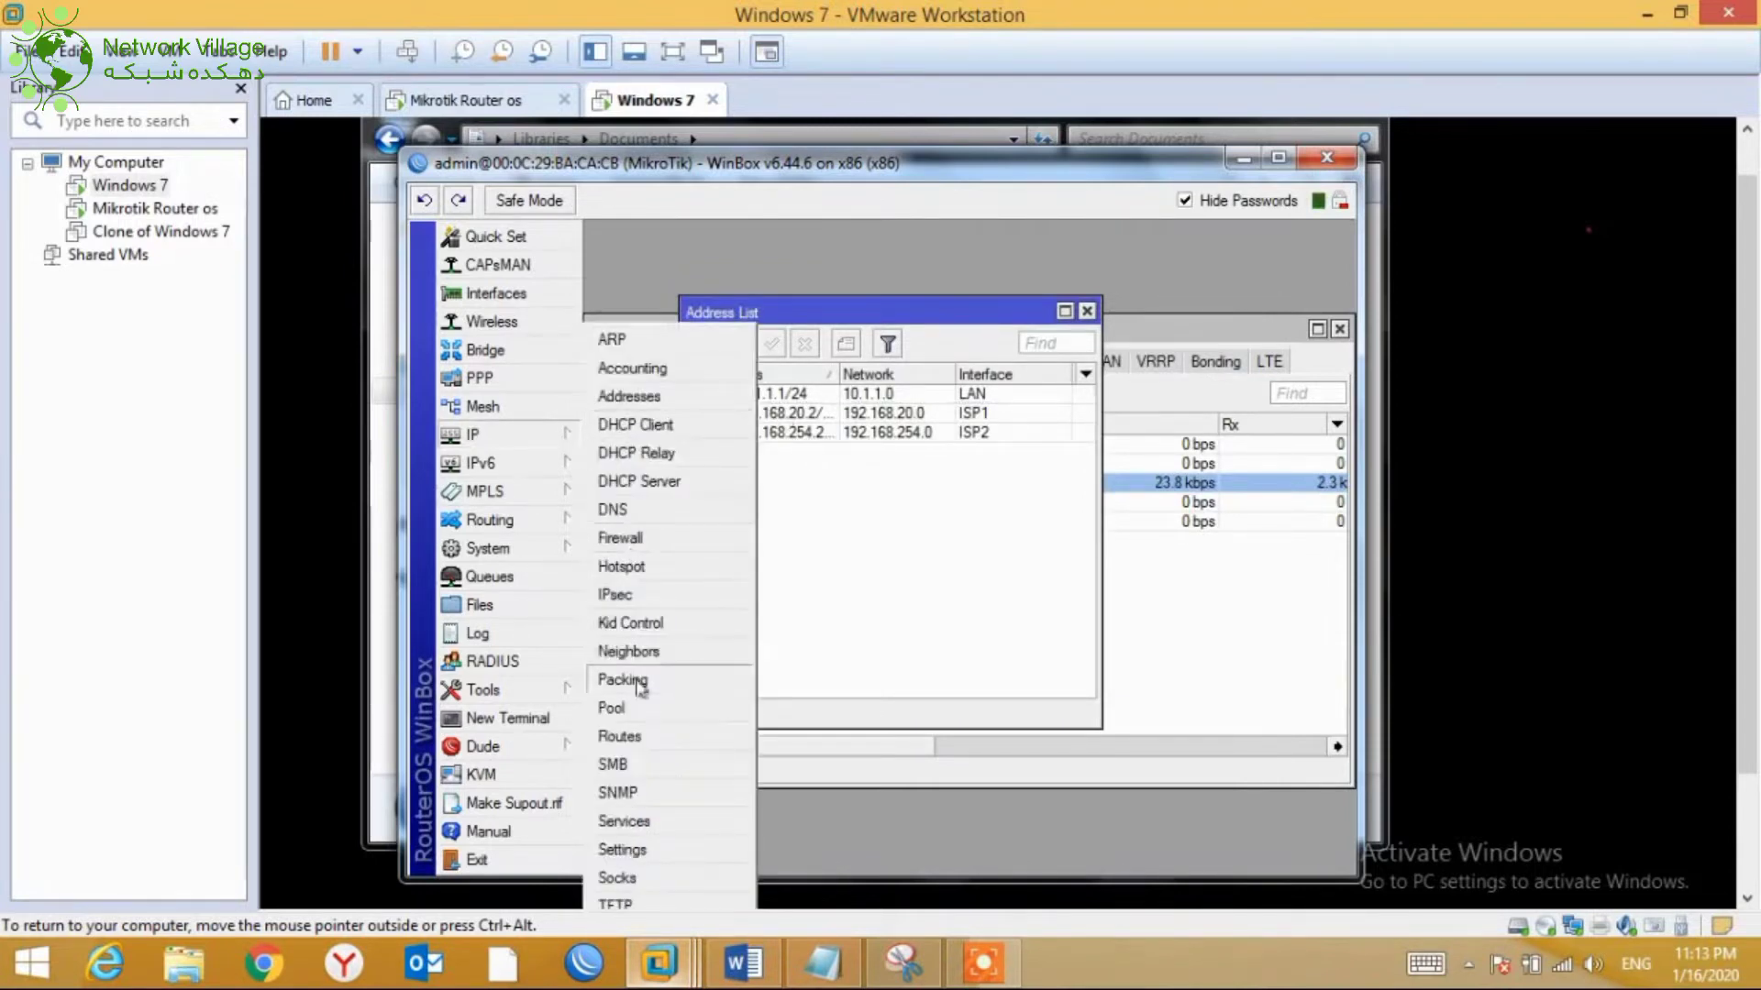
{"action": "left_click", "coordinate": [632, 738]}
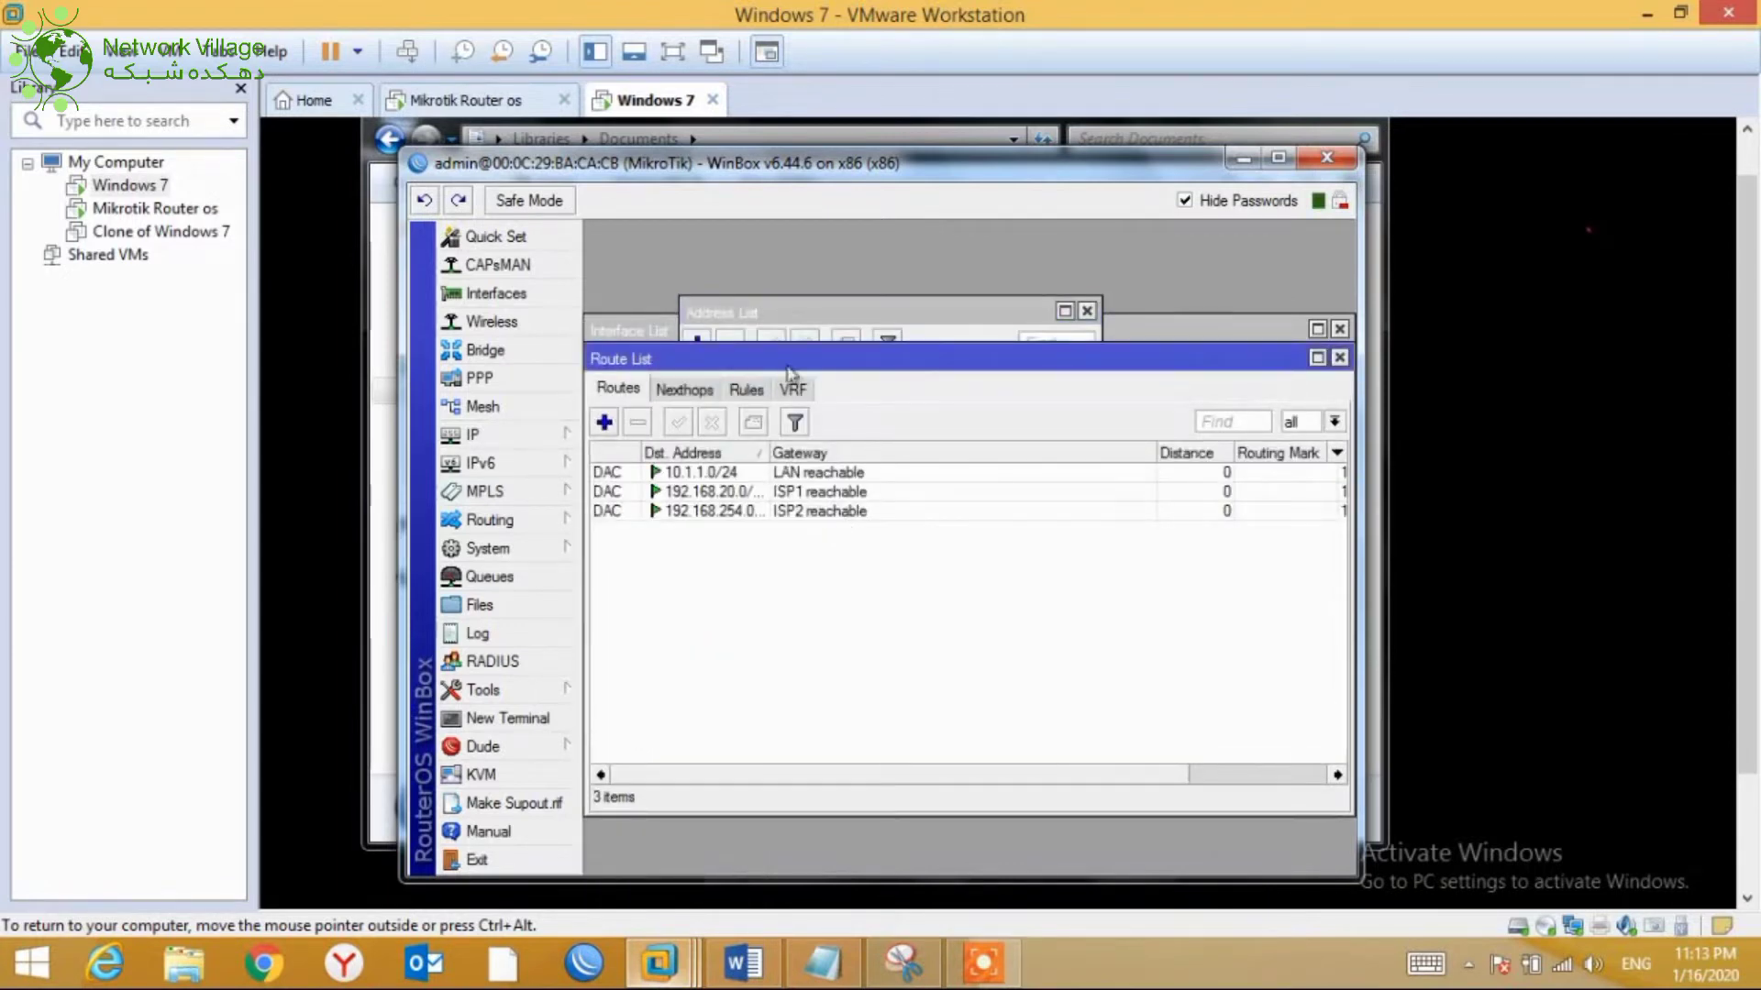
{"action": "left_click_drag", "start_coordinate": [773, 359], "coordinate": [821, 297]}
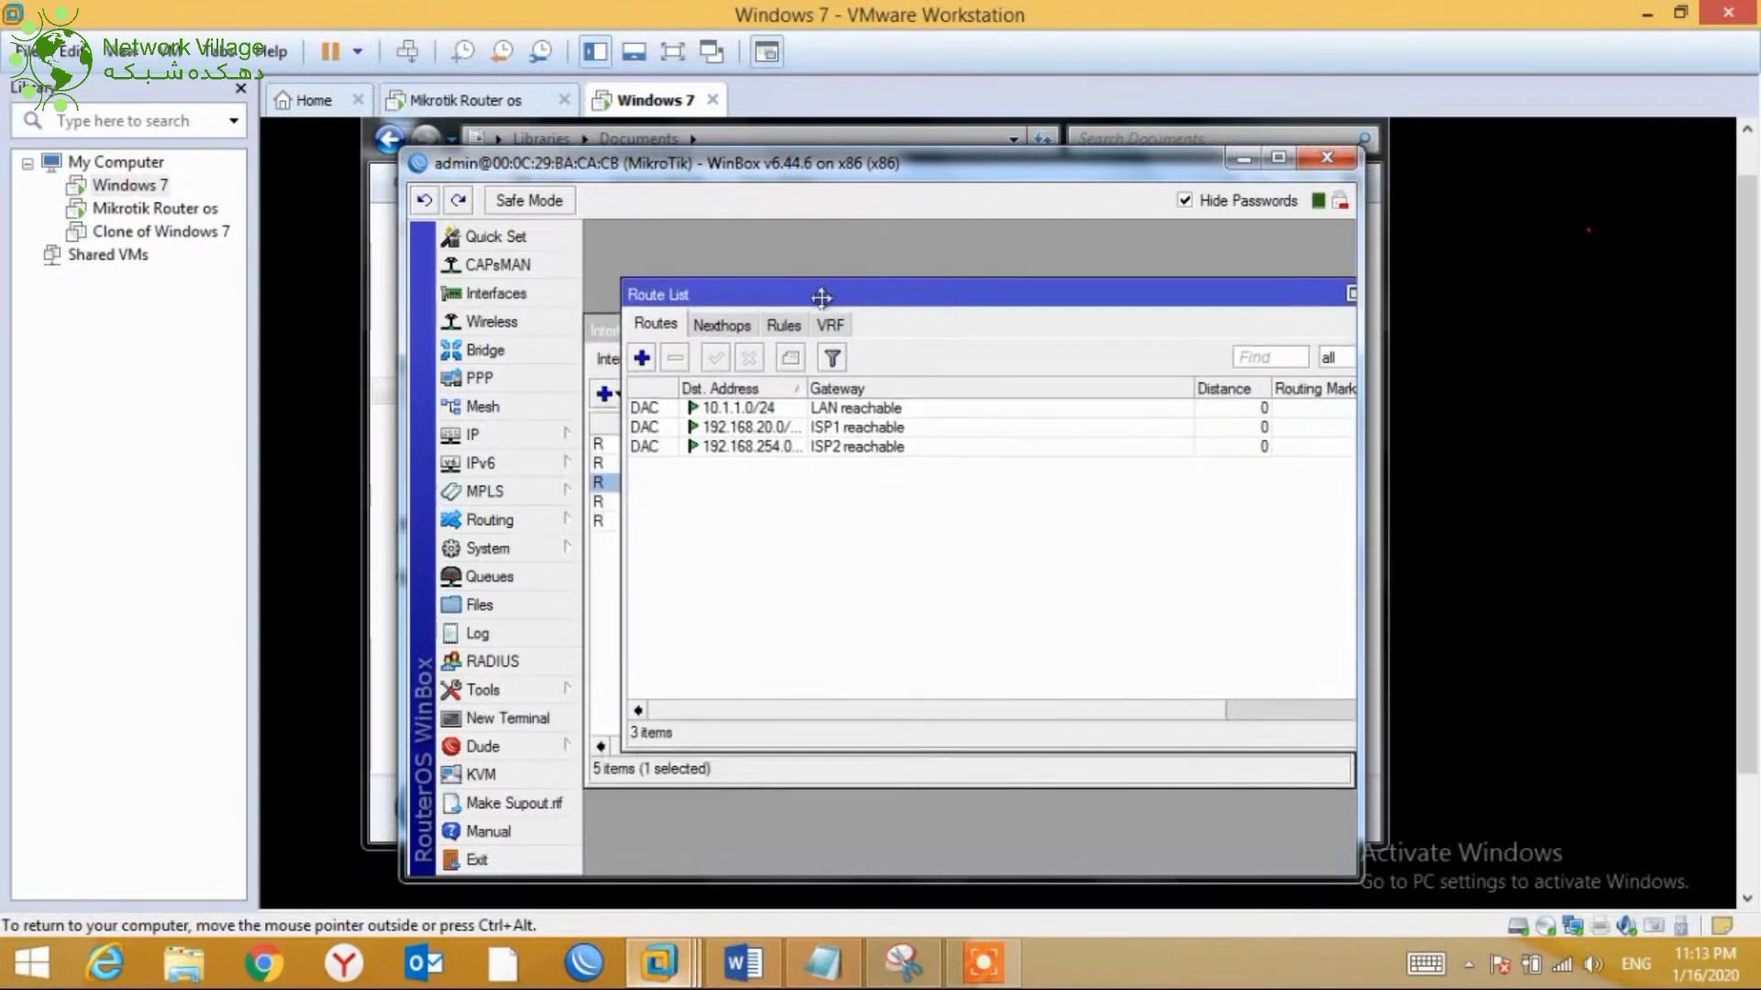
{"action": "left_click", "coordinate": [811, 409]}
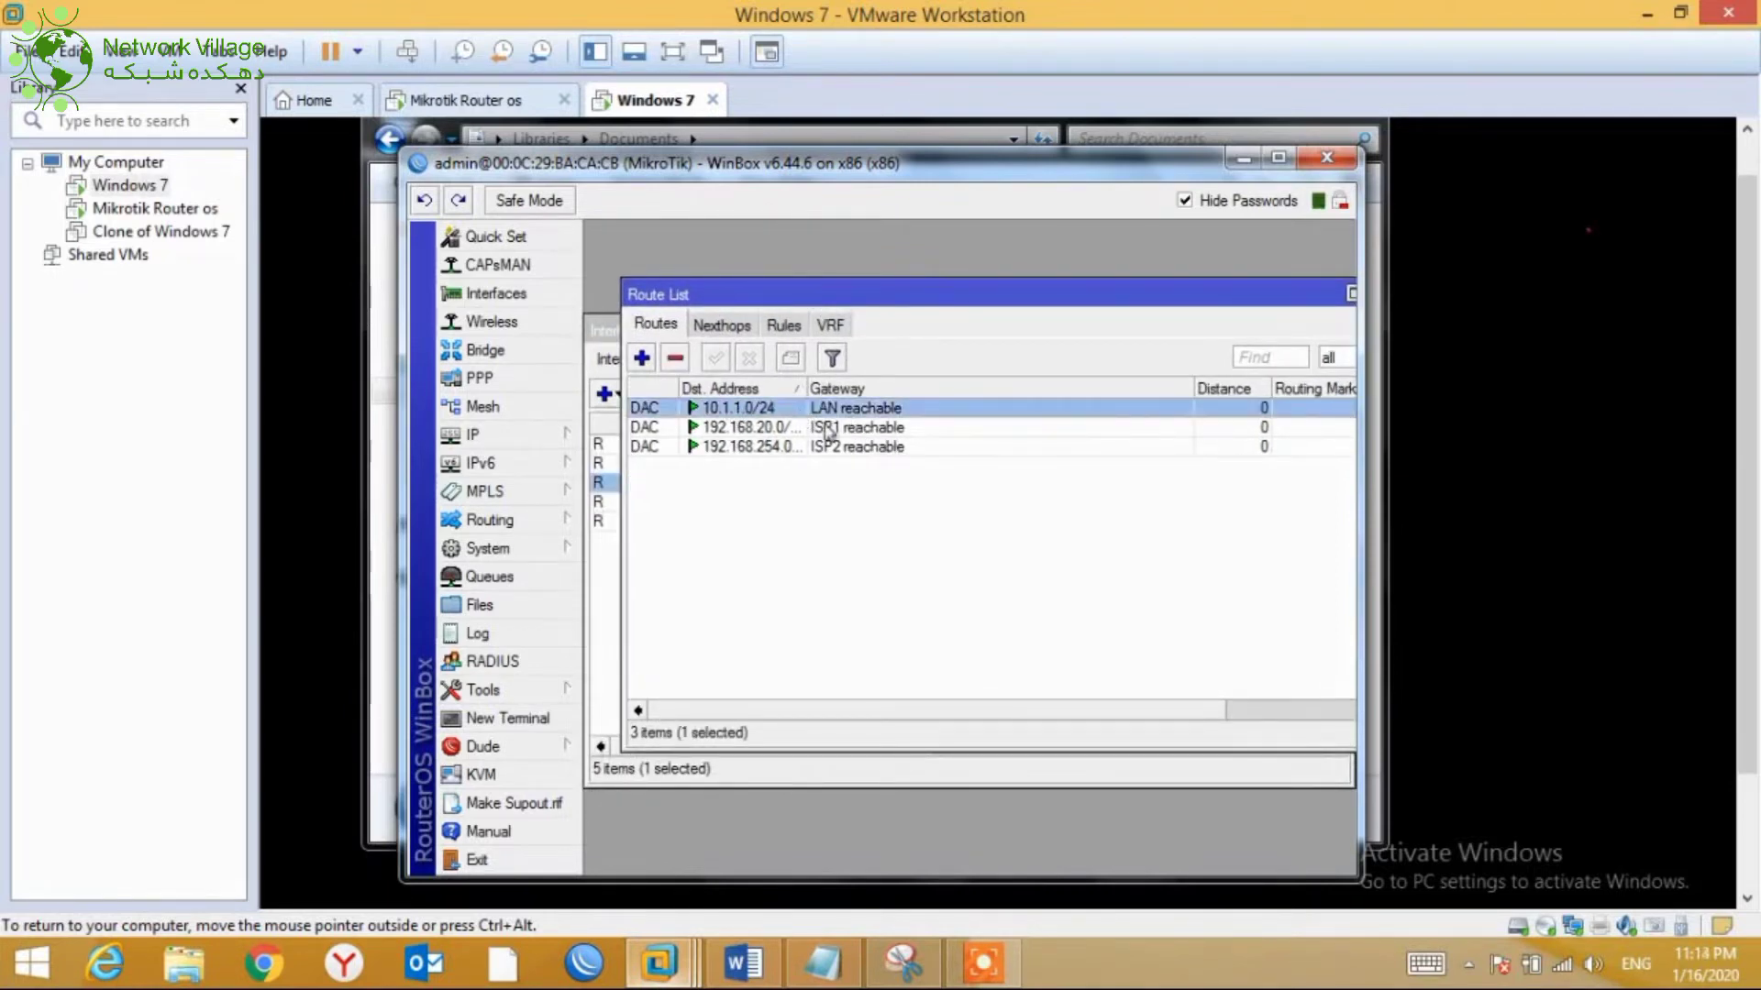
{"action": "left_click", "coordinate": [829, 429]}
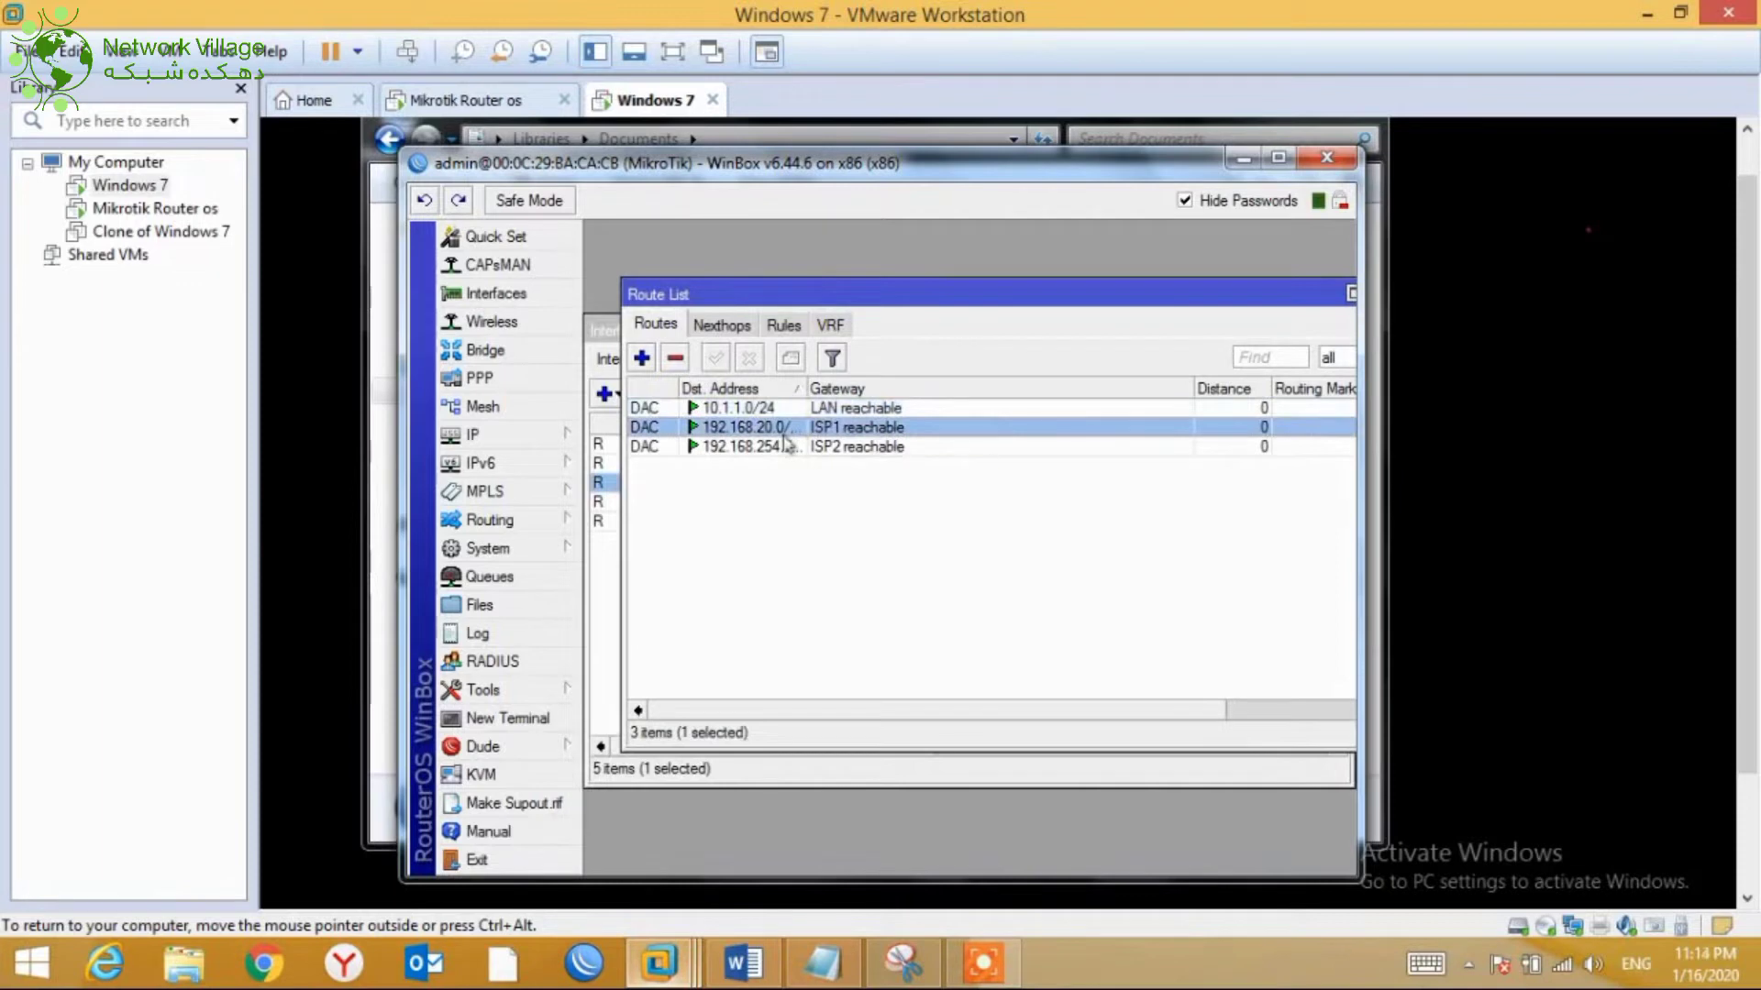
{"action": "left_click", "coordinate": [789, 448]}
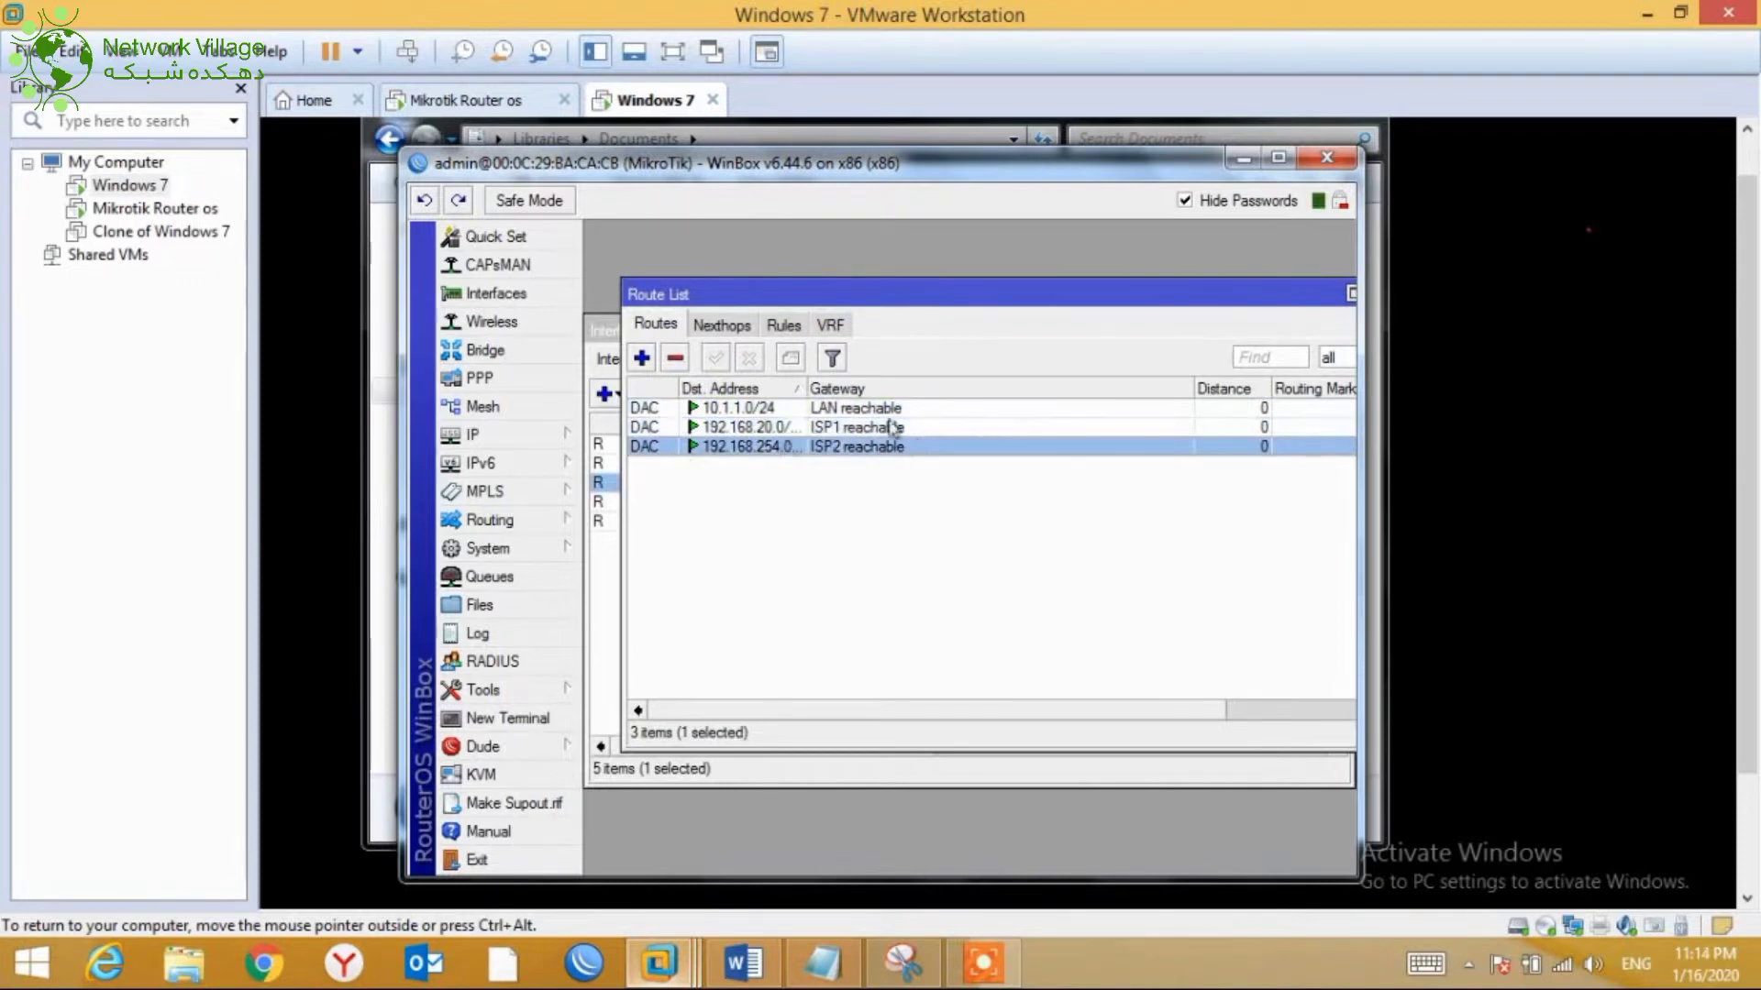
Add a default route for 0.0.0.0/0 through gateway 192.168.20.1 with distance 1 and apply it
{"action": "left_click", "coordinate": [641, 358]}
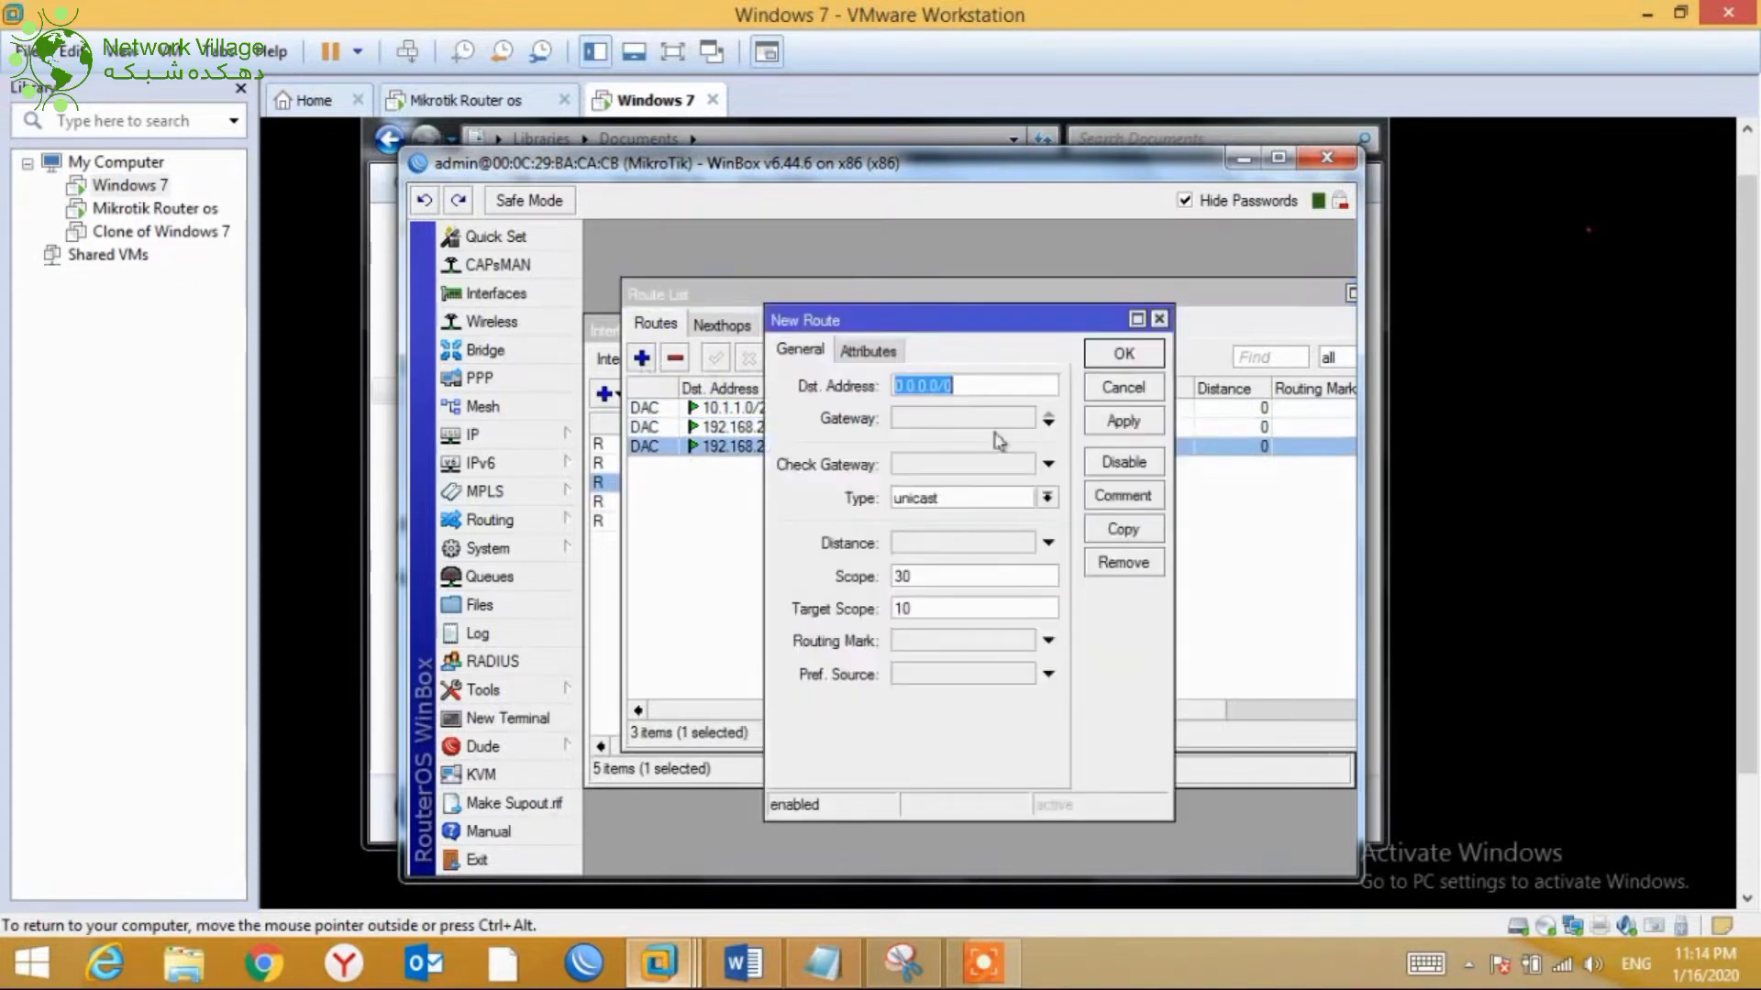
{"action": "left_click", "coordinate": [1137, 319]}
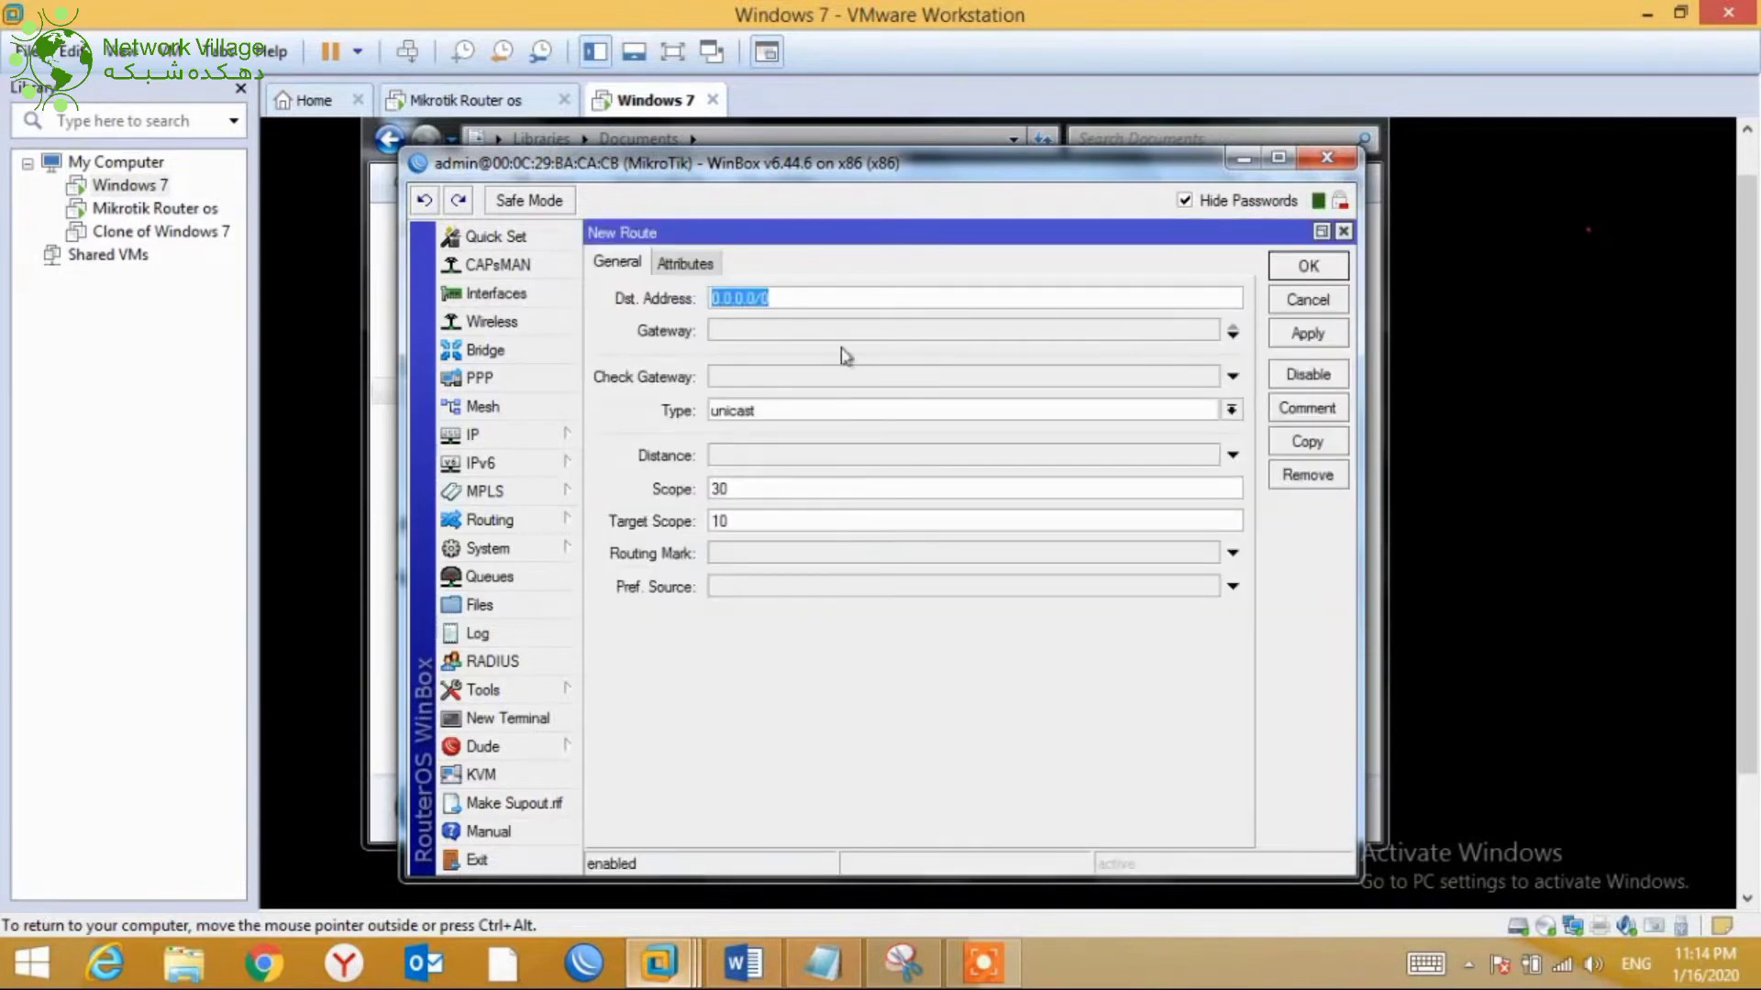
{"action": "left_click", "coordinate": [757, 332]}
{"action": "type", "text": "0.0.0.0"}
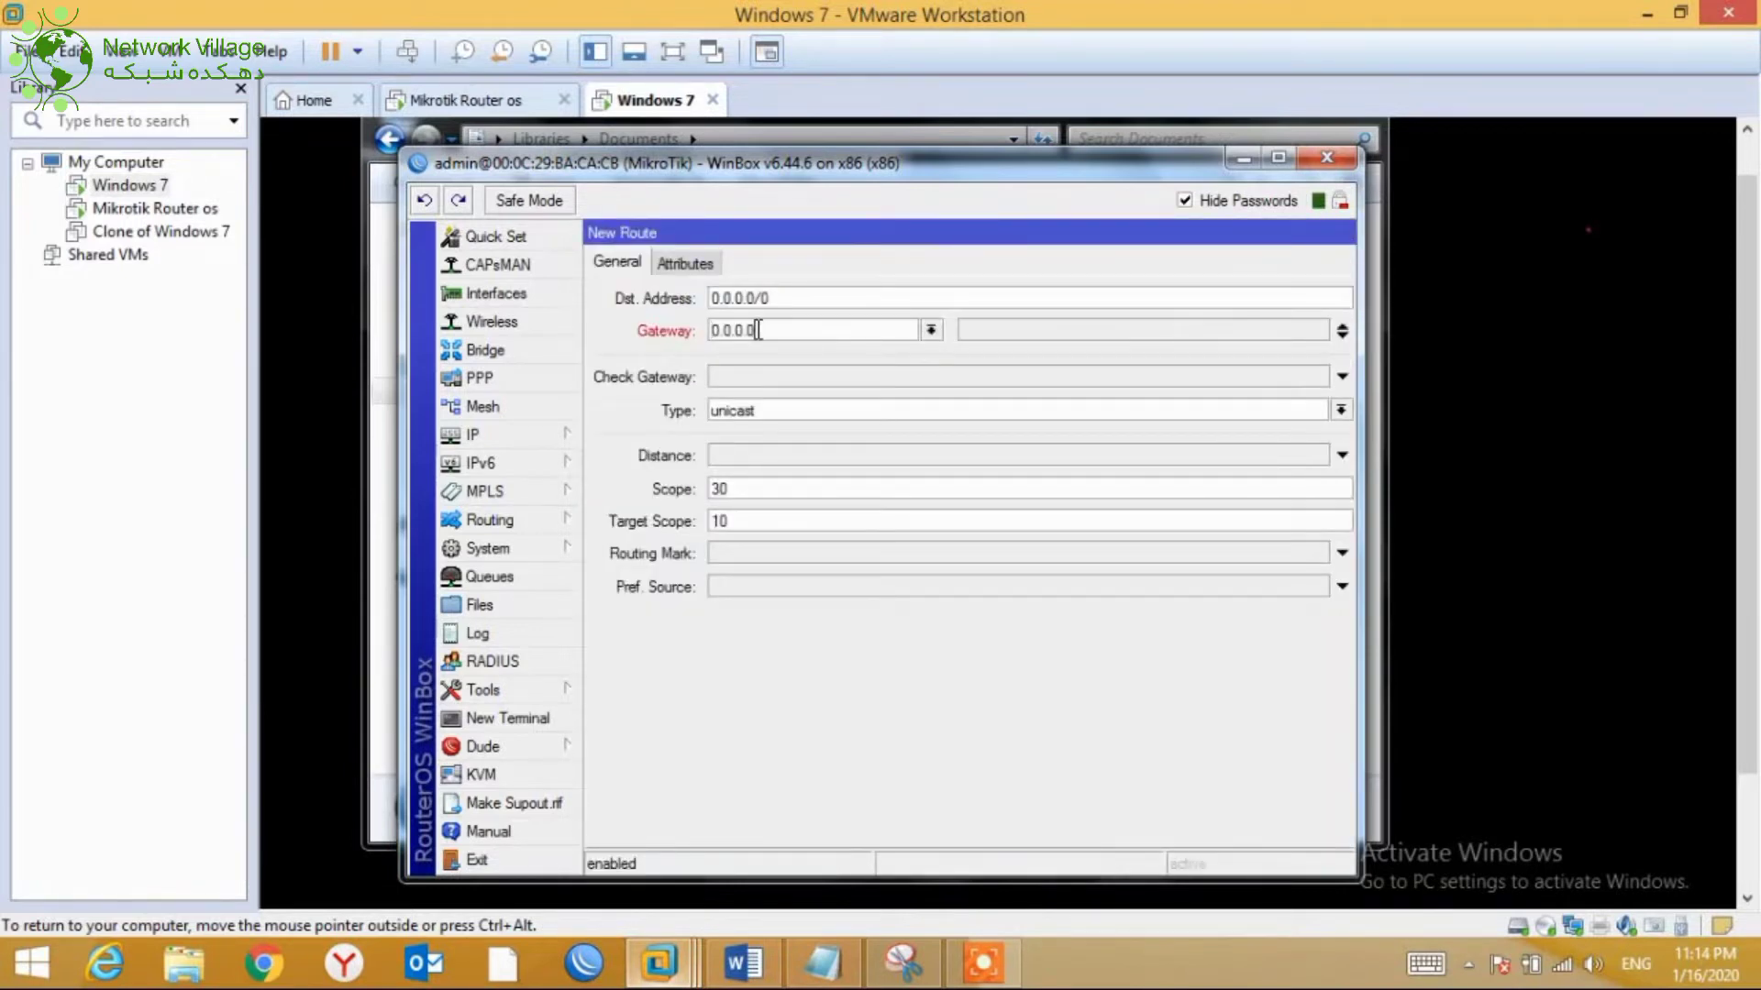
{"action": "left_click_drag", "start_coordinate": [757, 330], "coordinate": [573, 375]}
{"action": "type", "text": "19"}
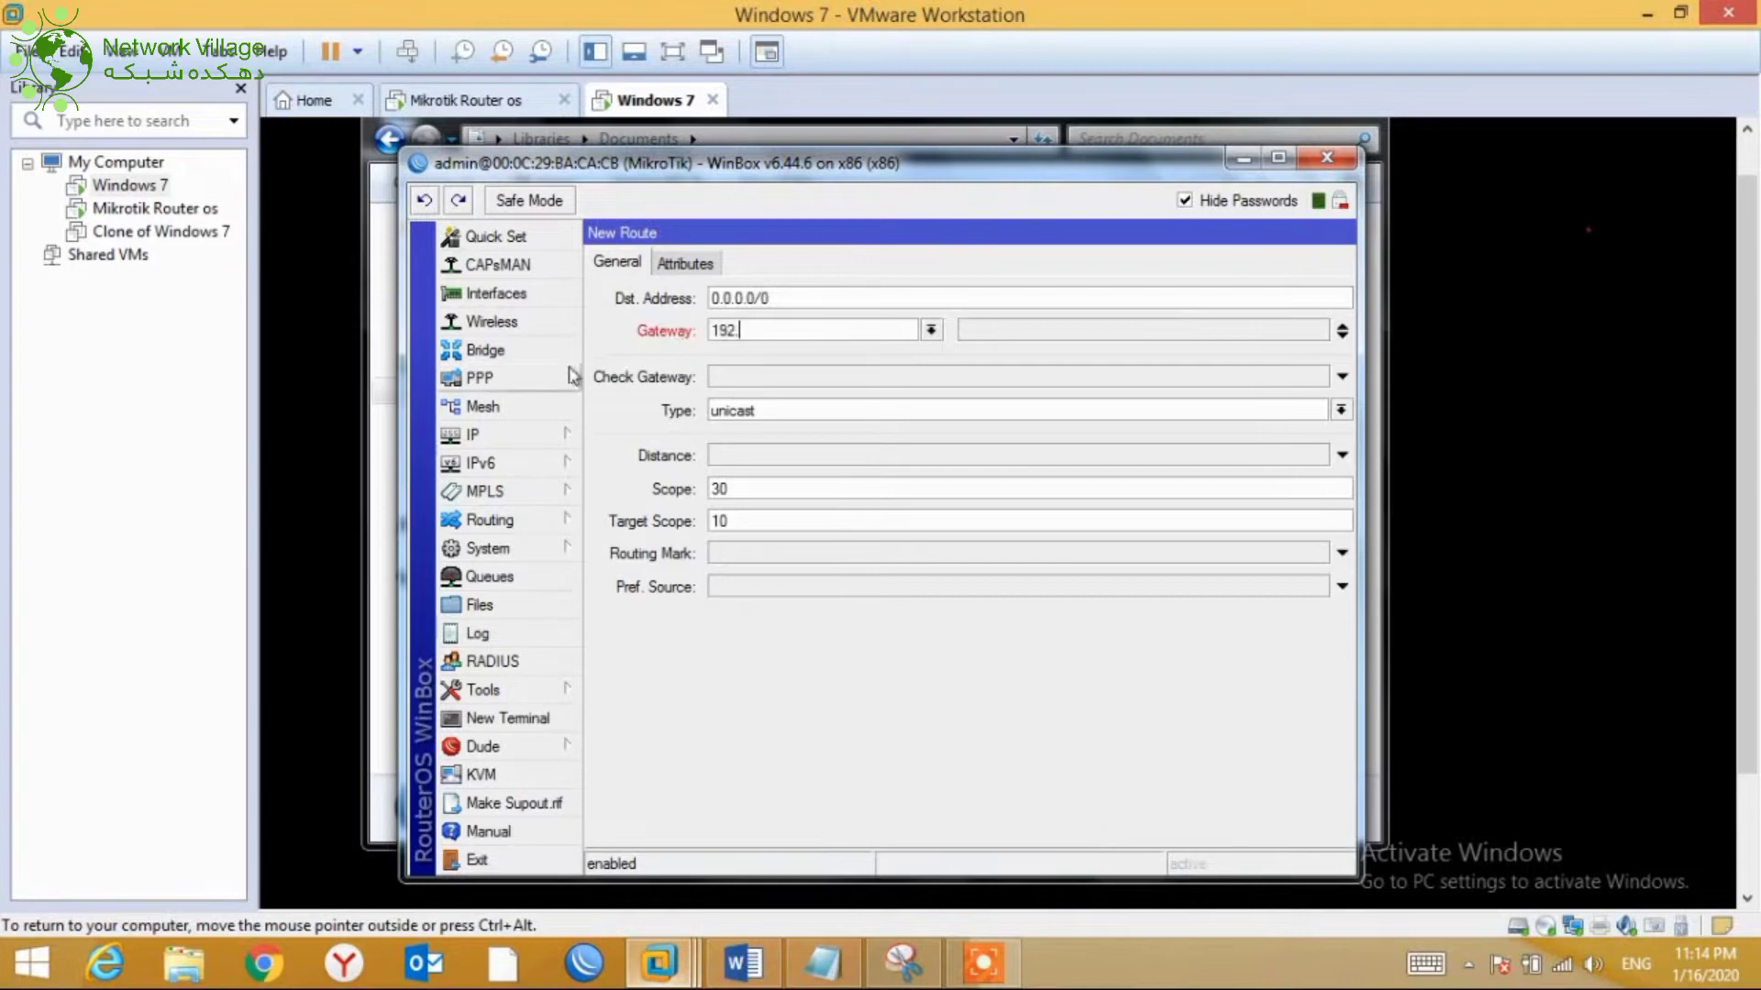
{"action": "type", "text": "2.168.20.1"}
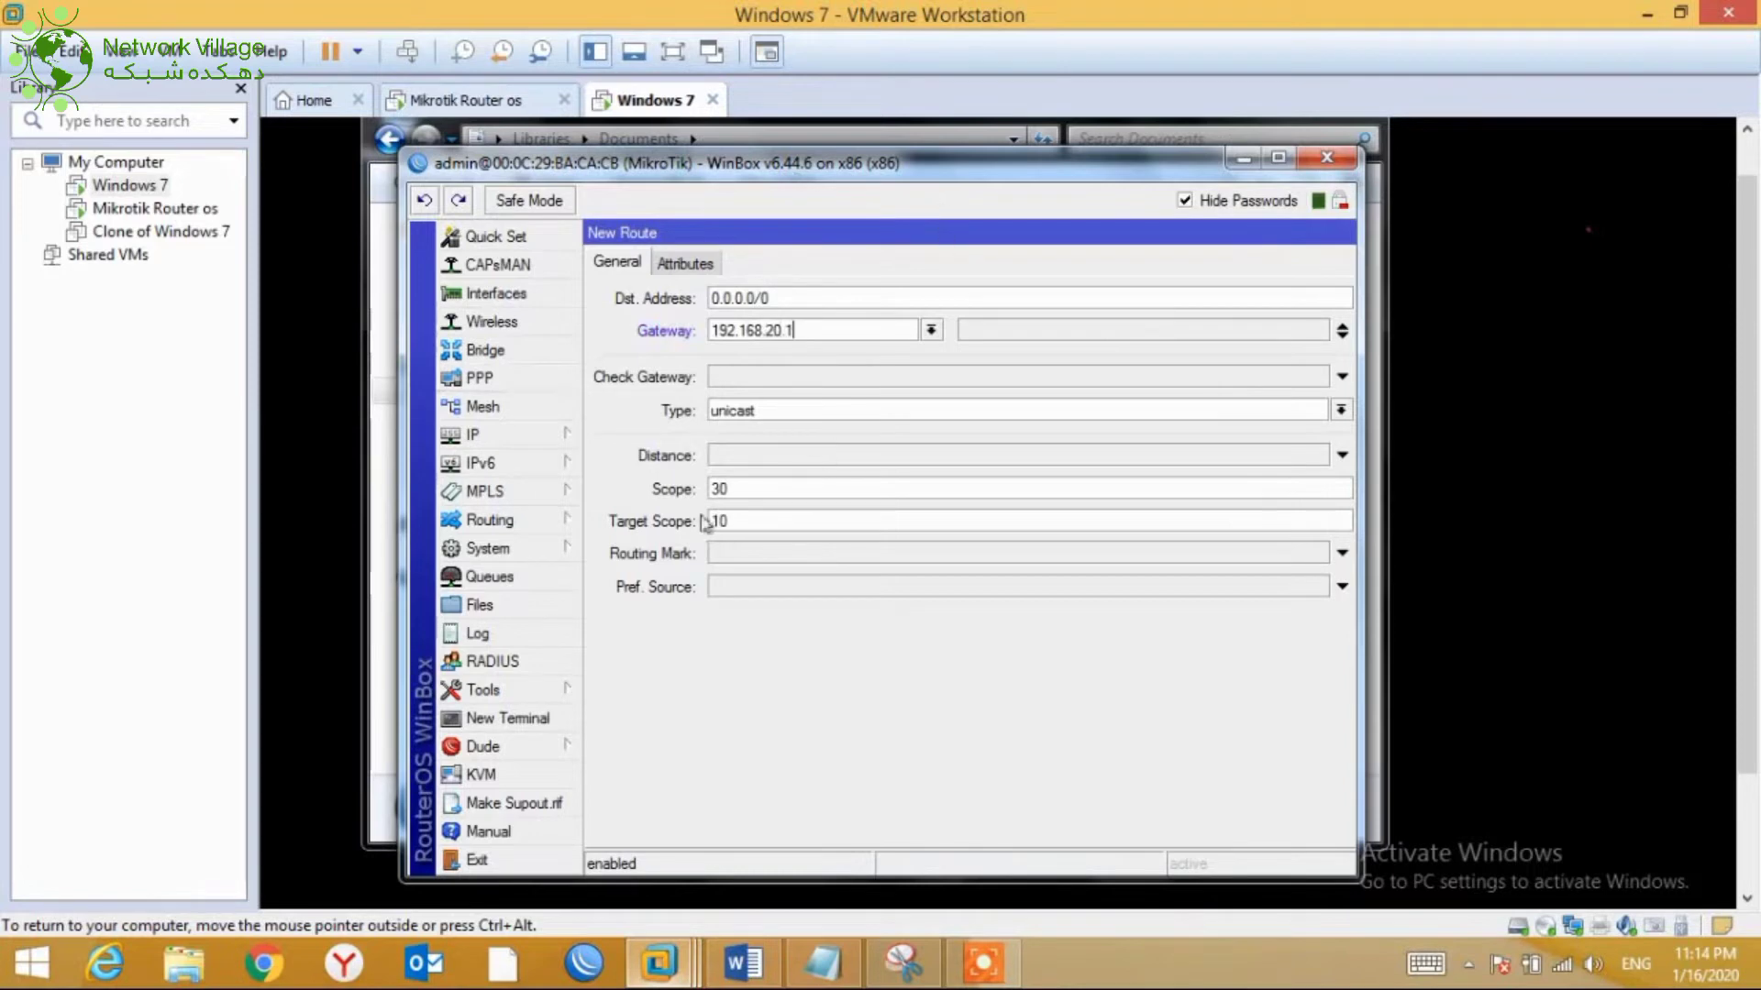
{"action": "left_click", "coordinate": [730, 455]}
{"action": "left_click", "coordinate": [734, 461]}
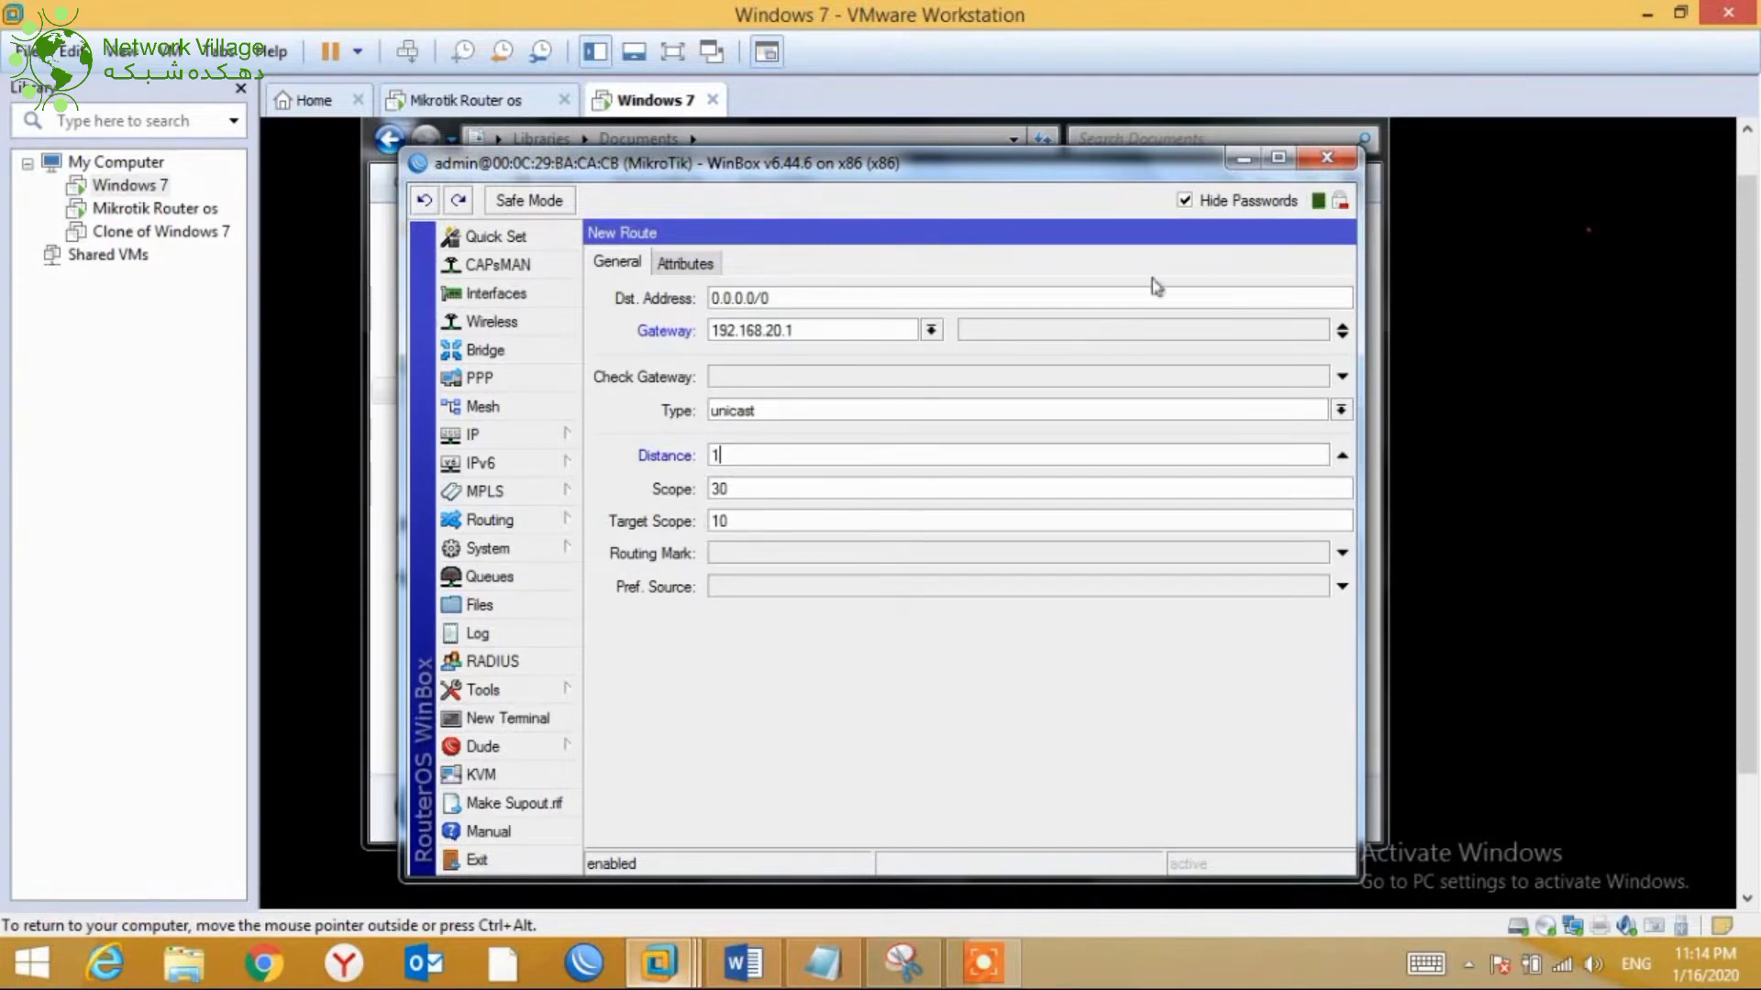
{"action": "left_click", "coordinate": [1277, 159]}
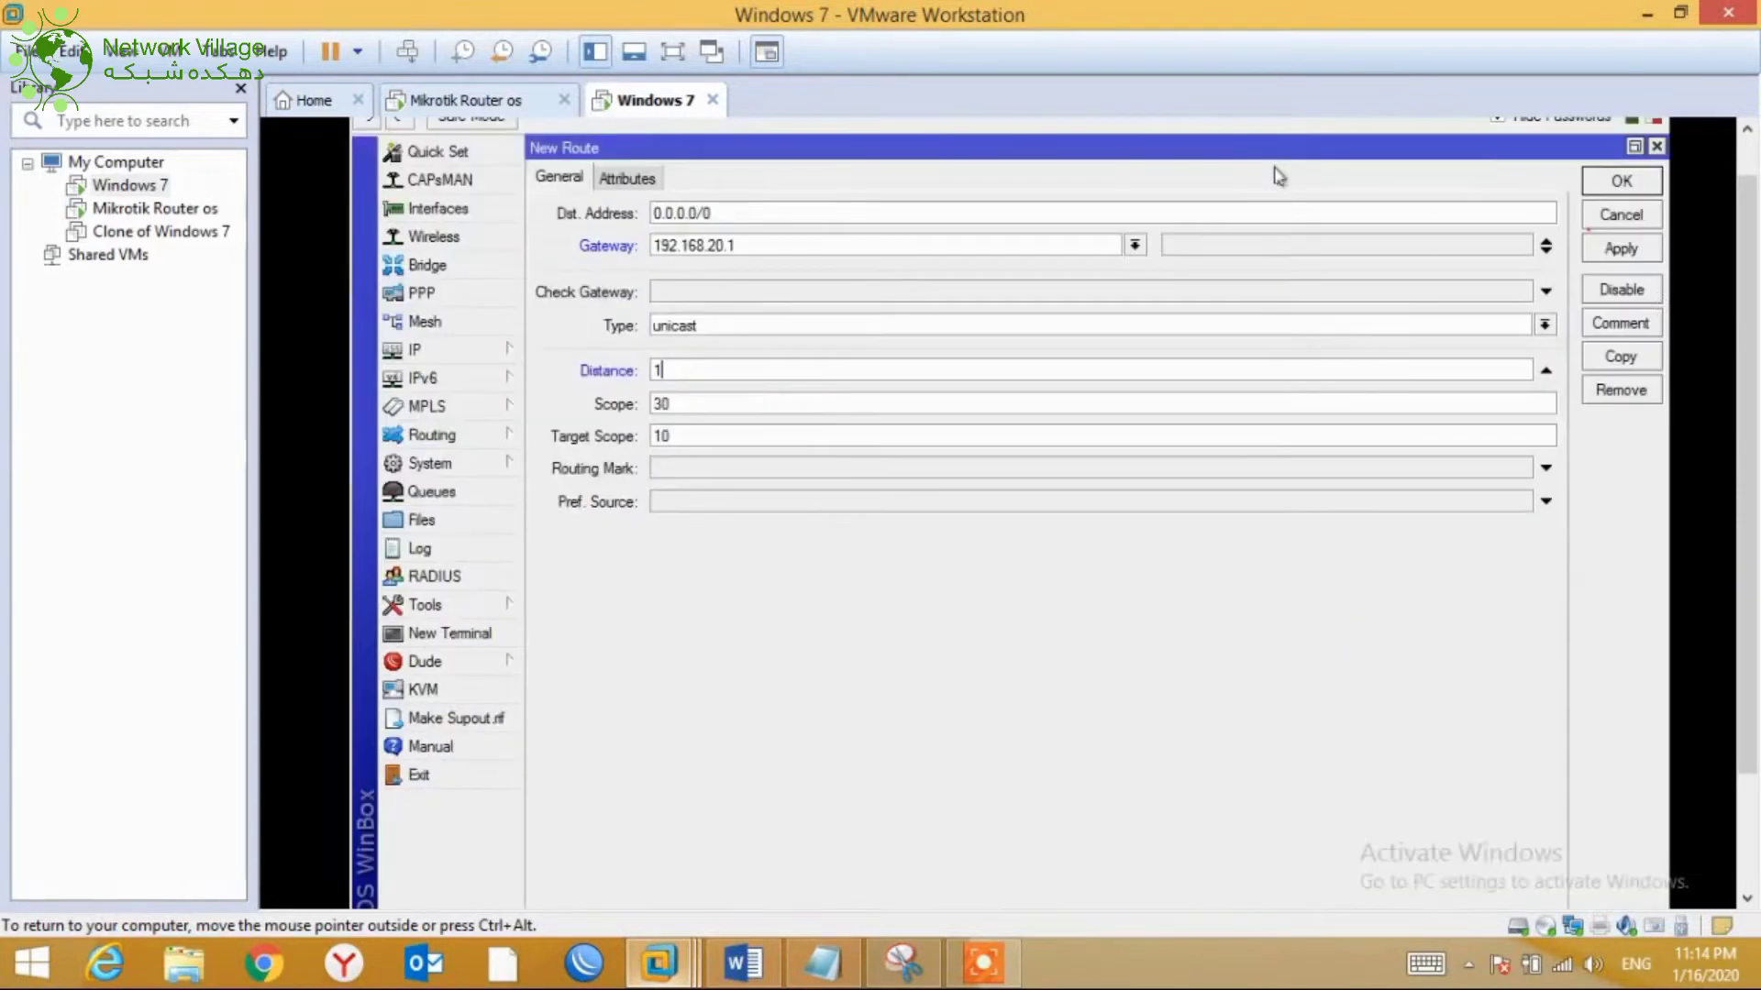
{"action": "left_click", "coordinate": [1622, 249]}
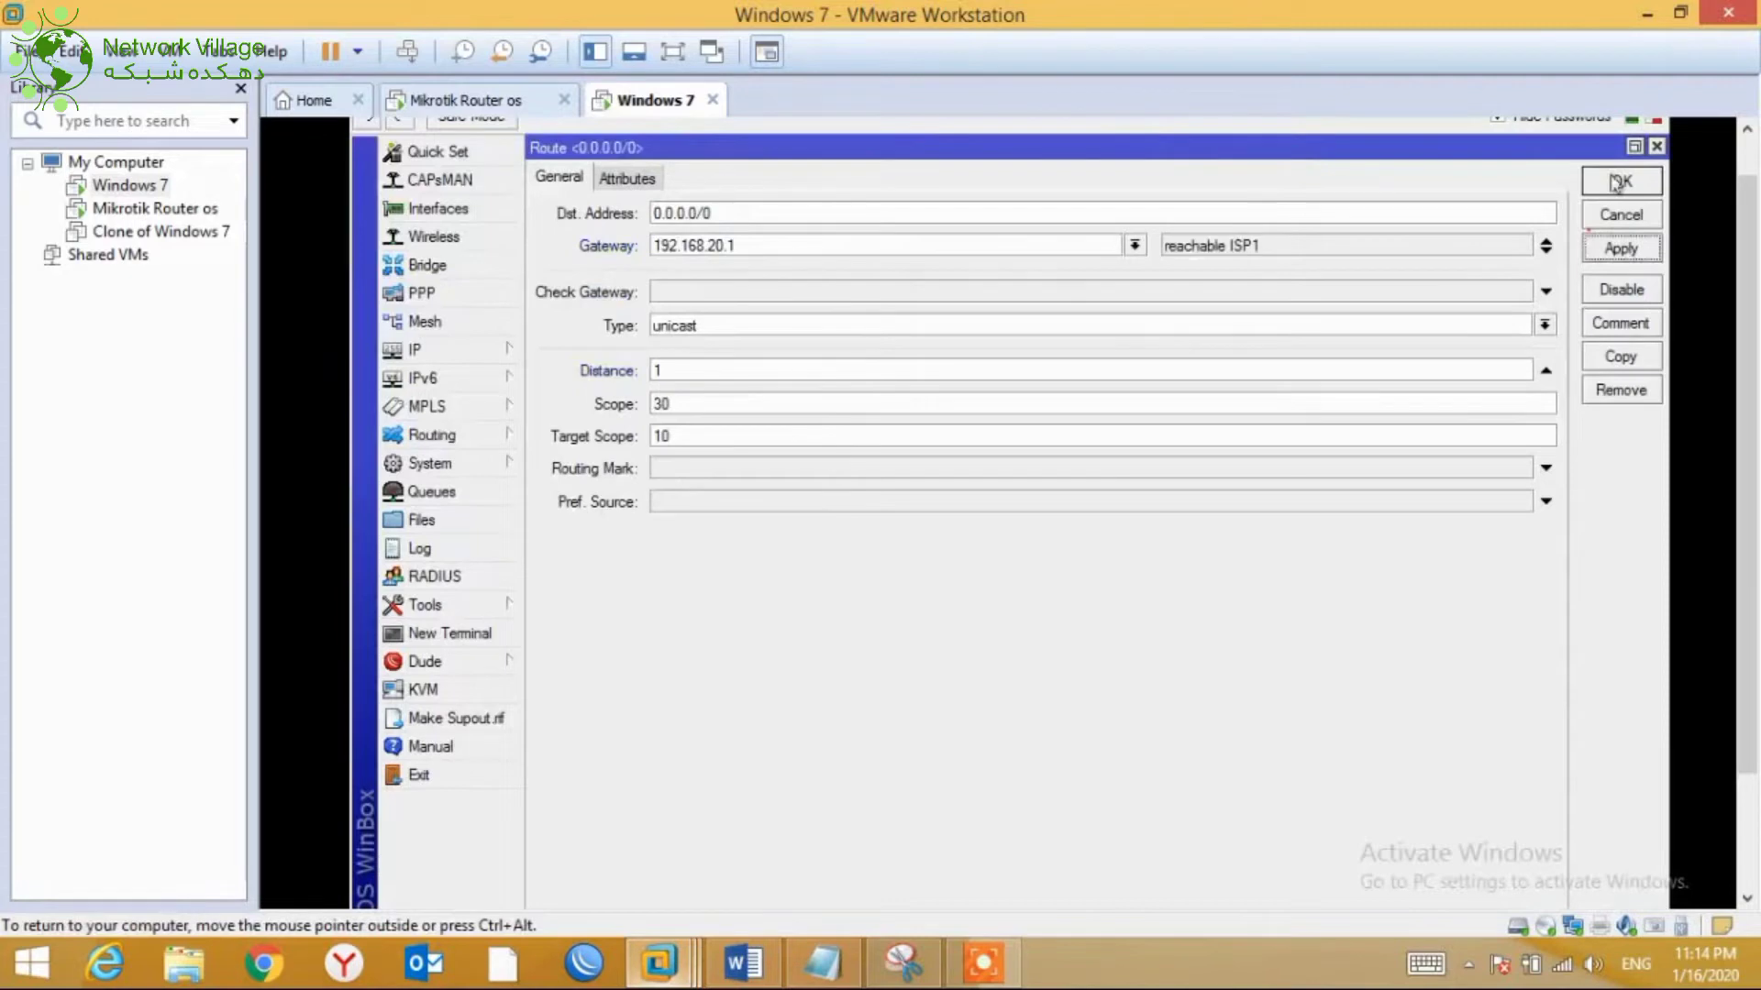
Set the distance of the 192.168.20.1 default route to 10, apply it and close the route
{"action": "left_click", "coordinate": [665, 371]}
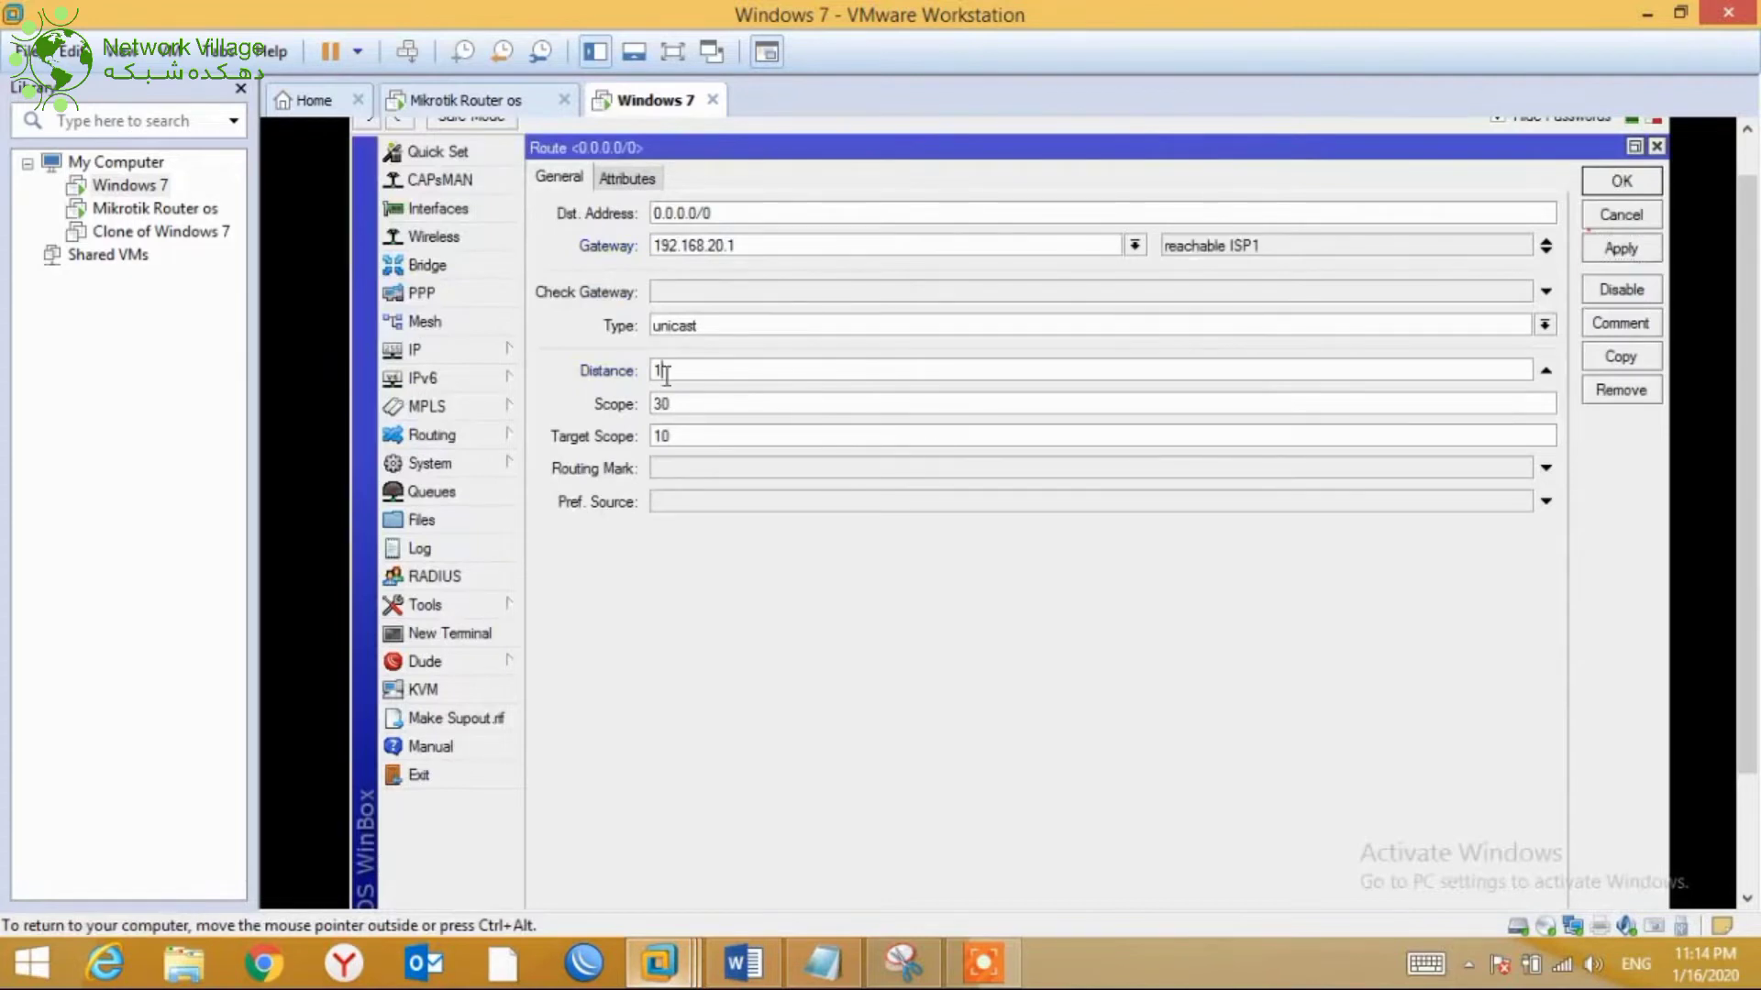
{"action": "type", "text": "0"}
{"action": "left_click", "coordinate": [1603, 248]}
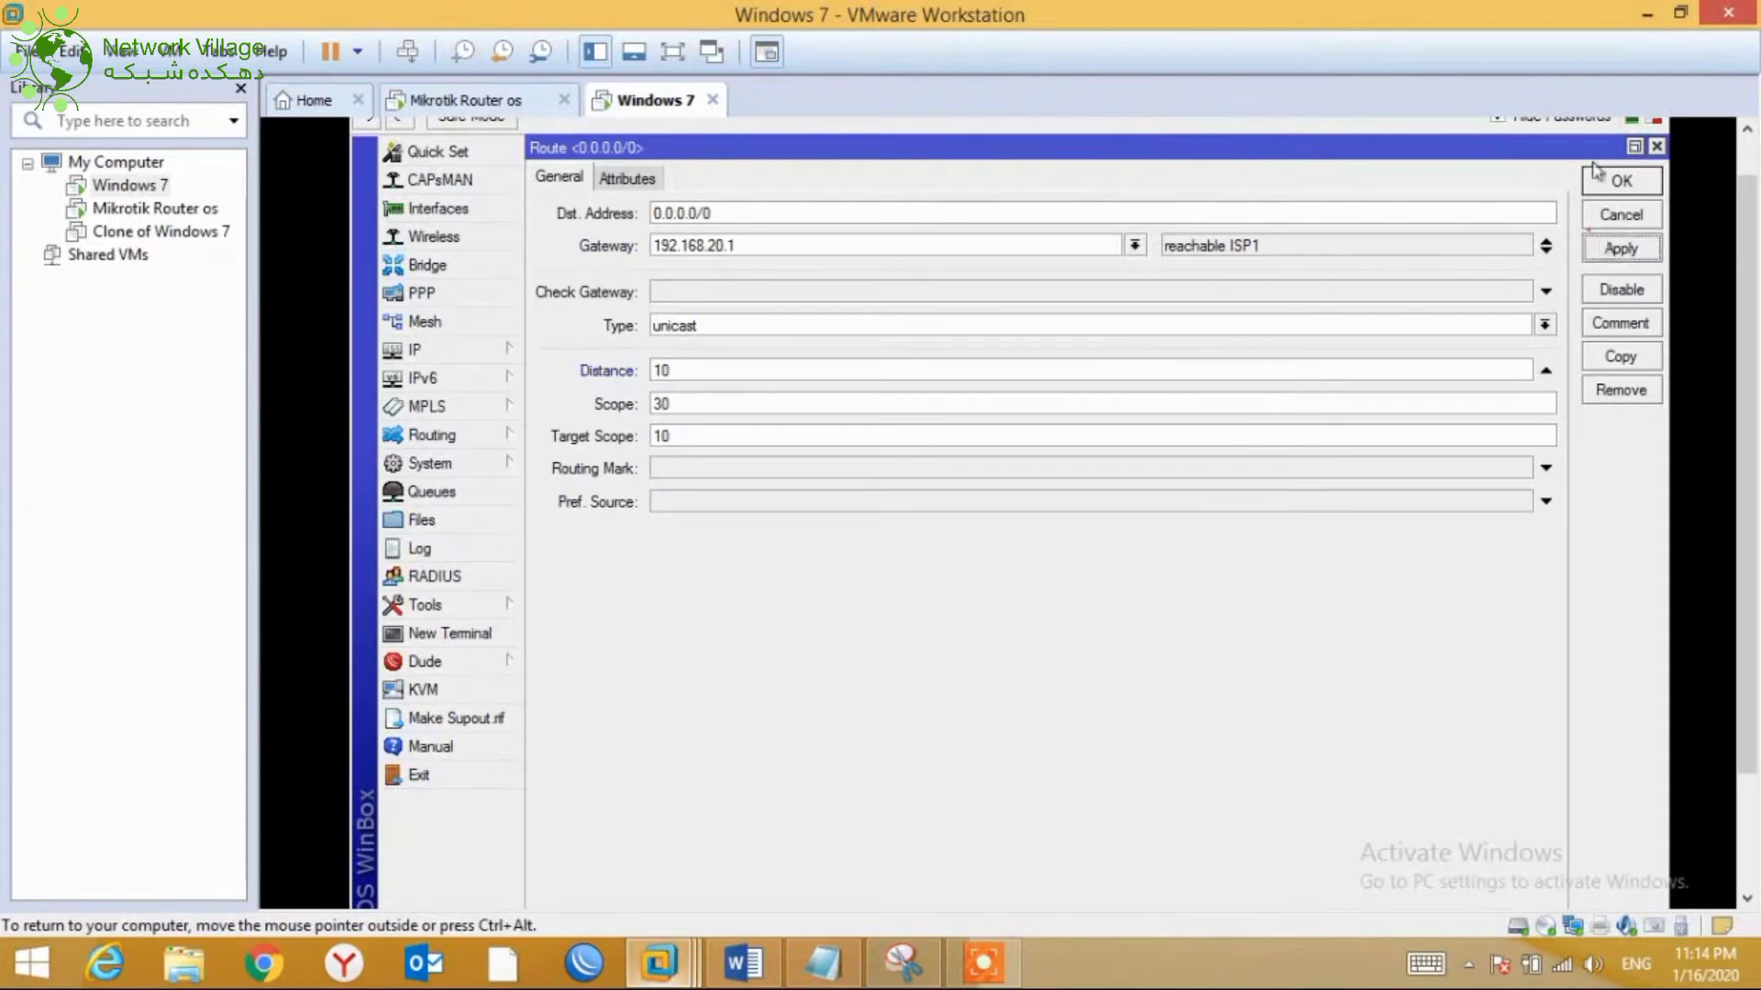
{"action": "left_click", "coordinate": [1600, 183]}
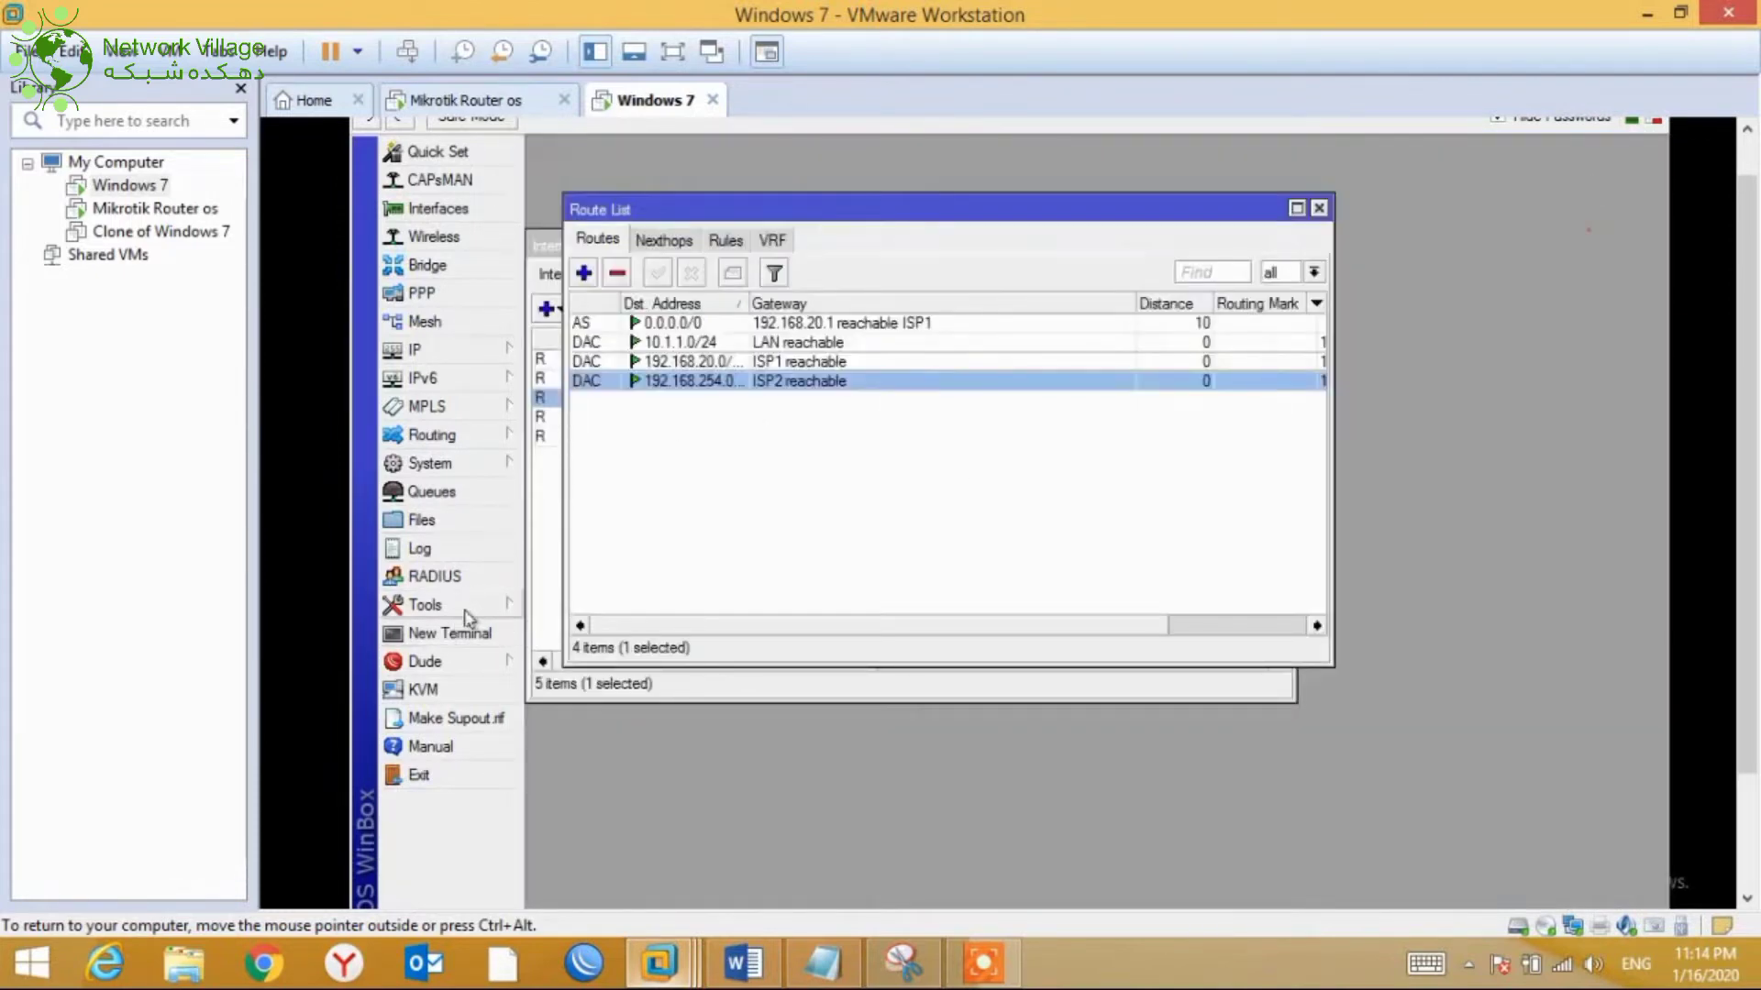
Open a router terminal and ping google.com to test the router's internet connectivity
{"action": "left_click", "coordinate": [431, 637]}
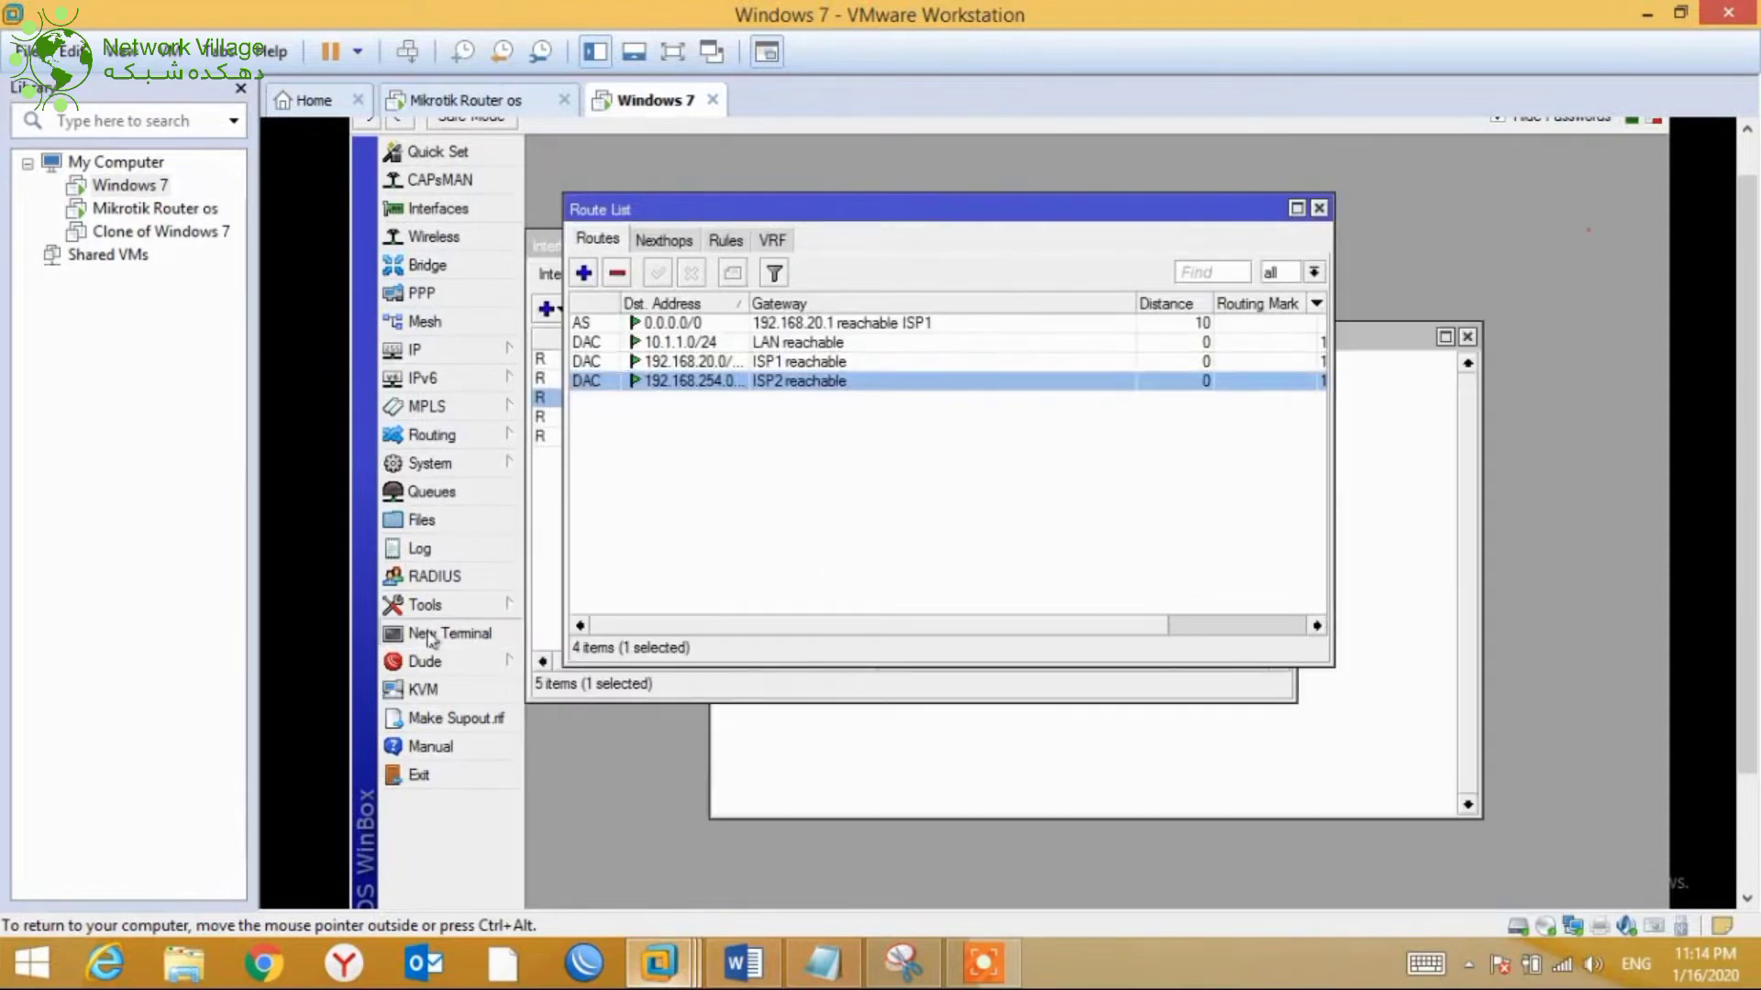
{"action": "key", "text": "Return"}
{"action": "key", "text": "Return"}
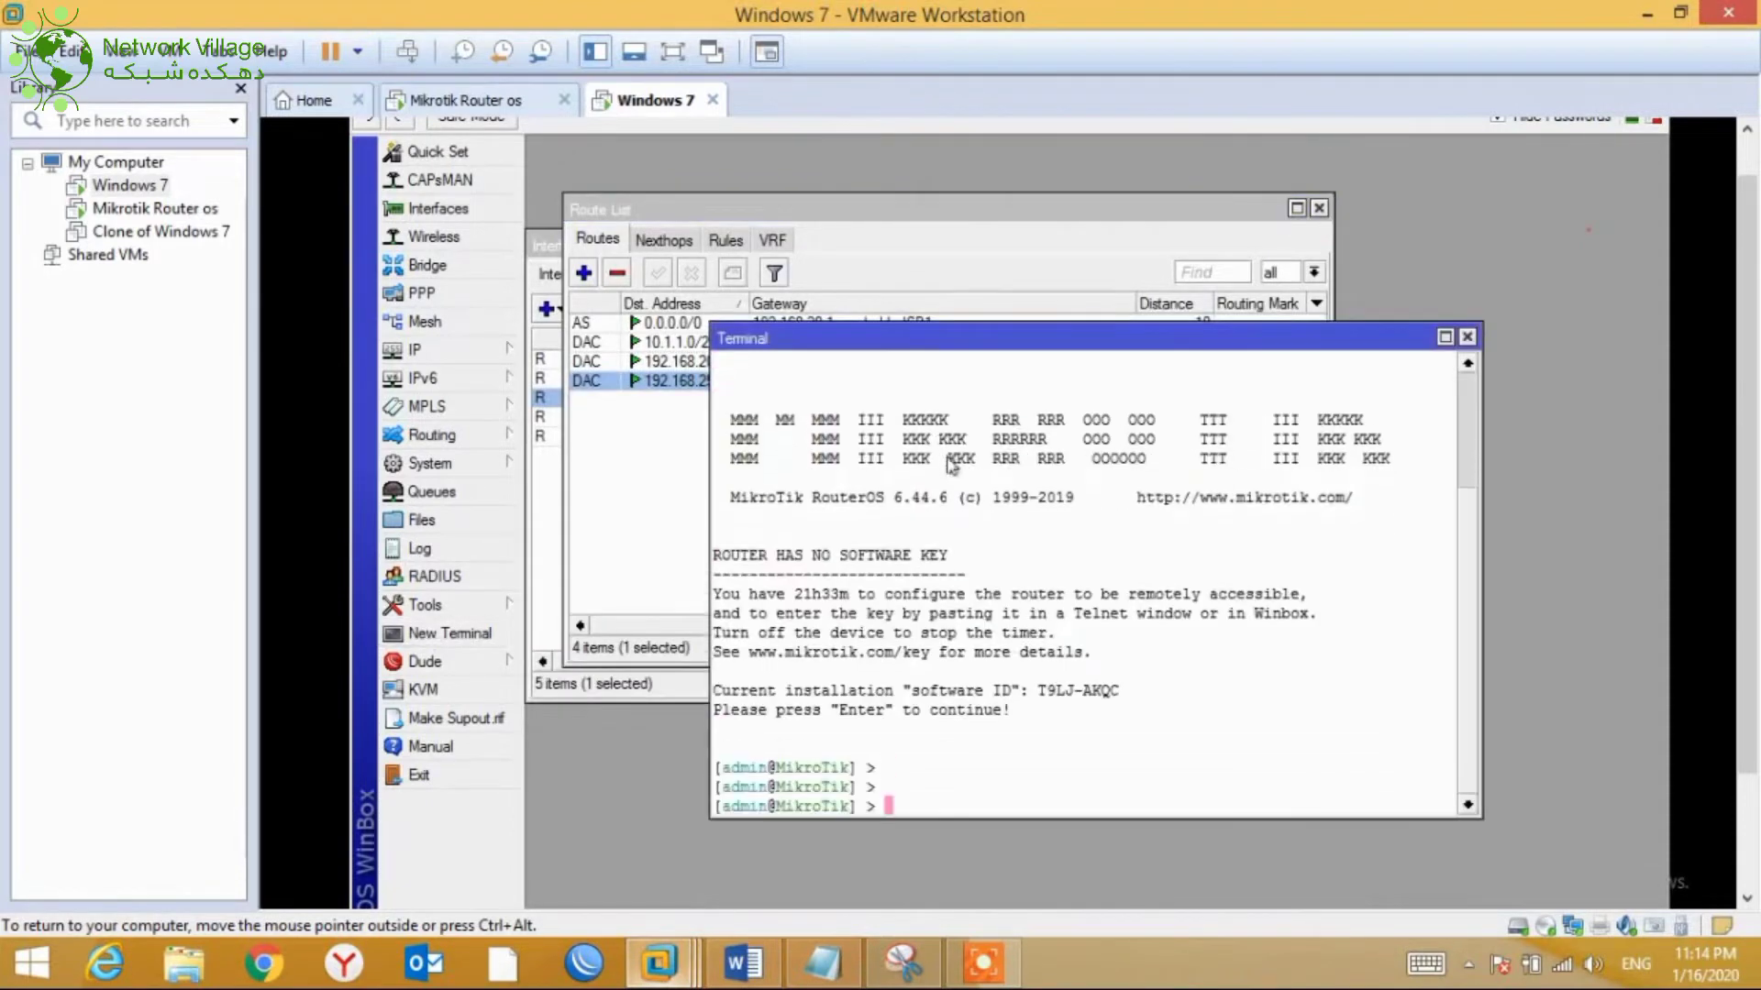
{"action": "type", "text": "ping google.com"}
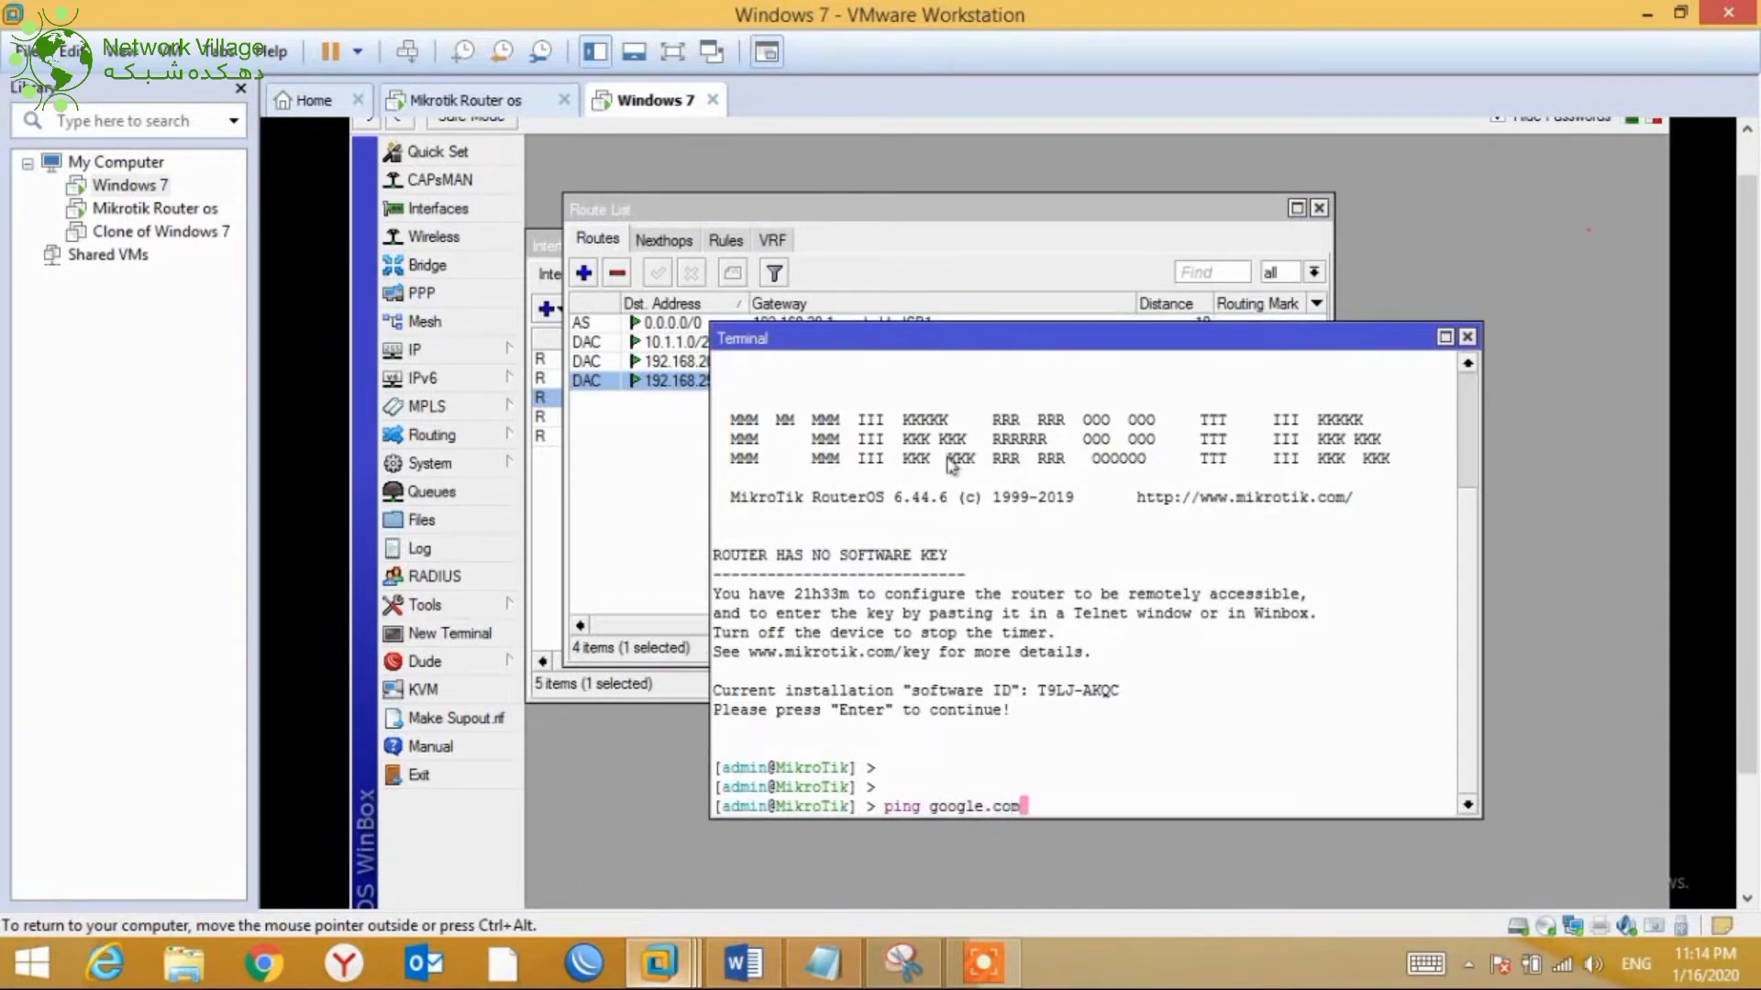
{"action": "key", "text": "Return"}
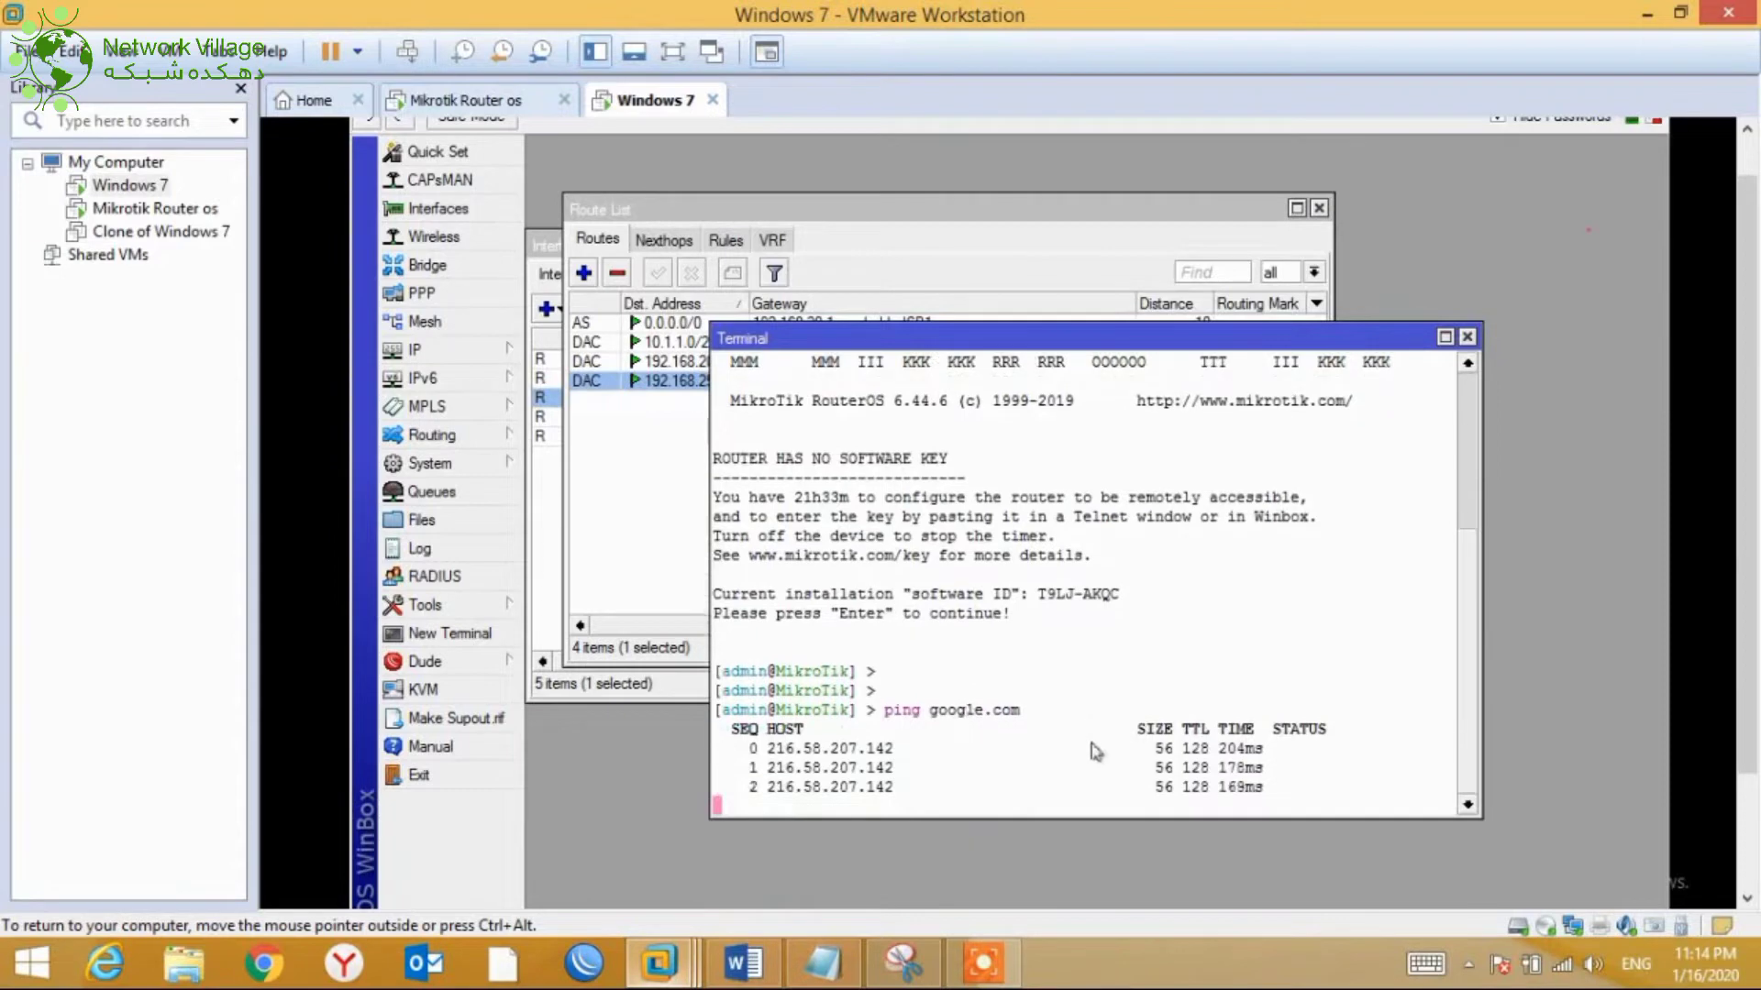
Check the Windows client's continuous ping to google.com in its command prompt and return to WinBox
{"action": "left_click", "coordinate": [503, 352]}
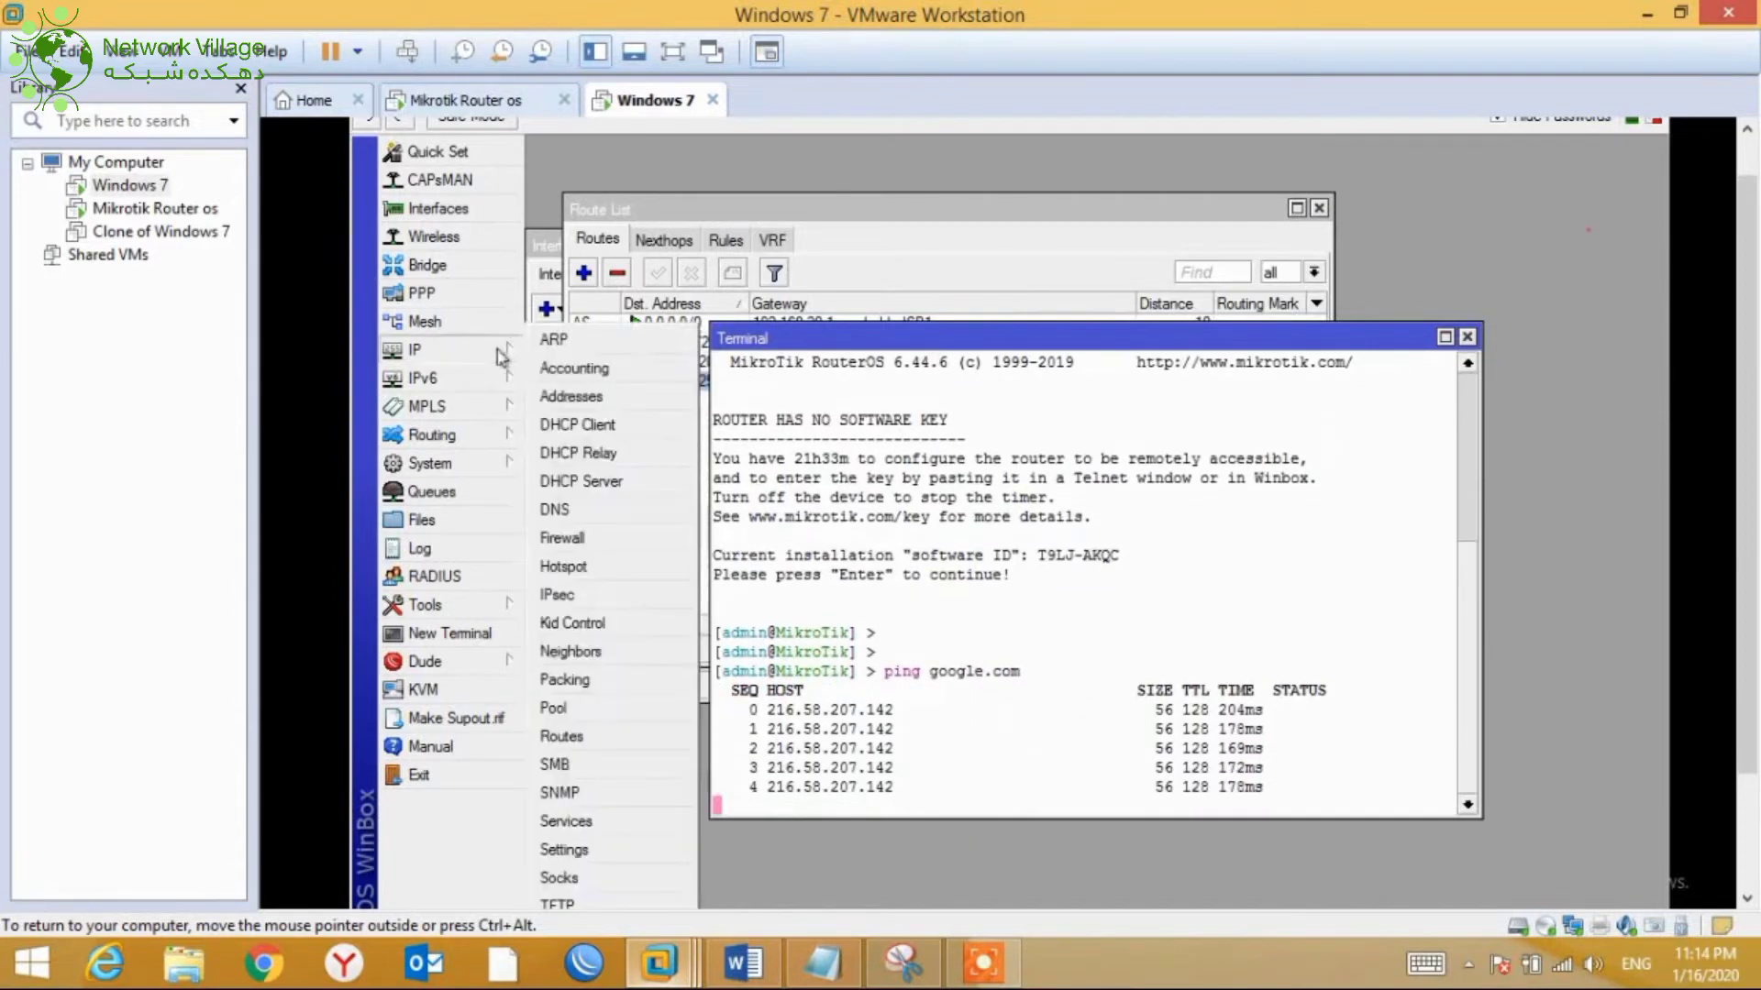
{"action": "scroll", "coordinate": [1747, 550], "scroll_direction": "down", "scroll_amount": 3}
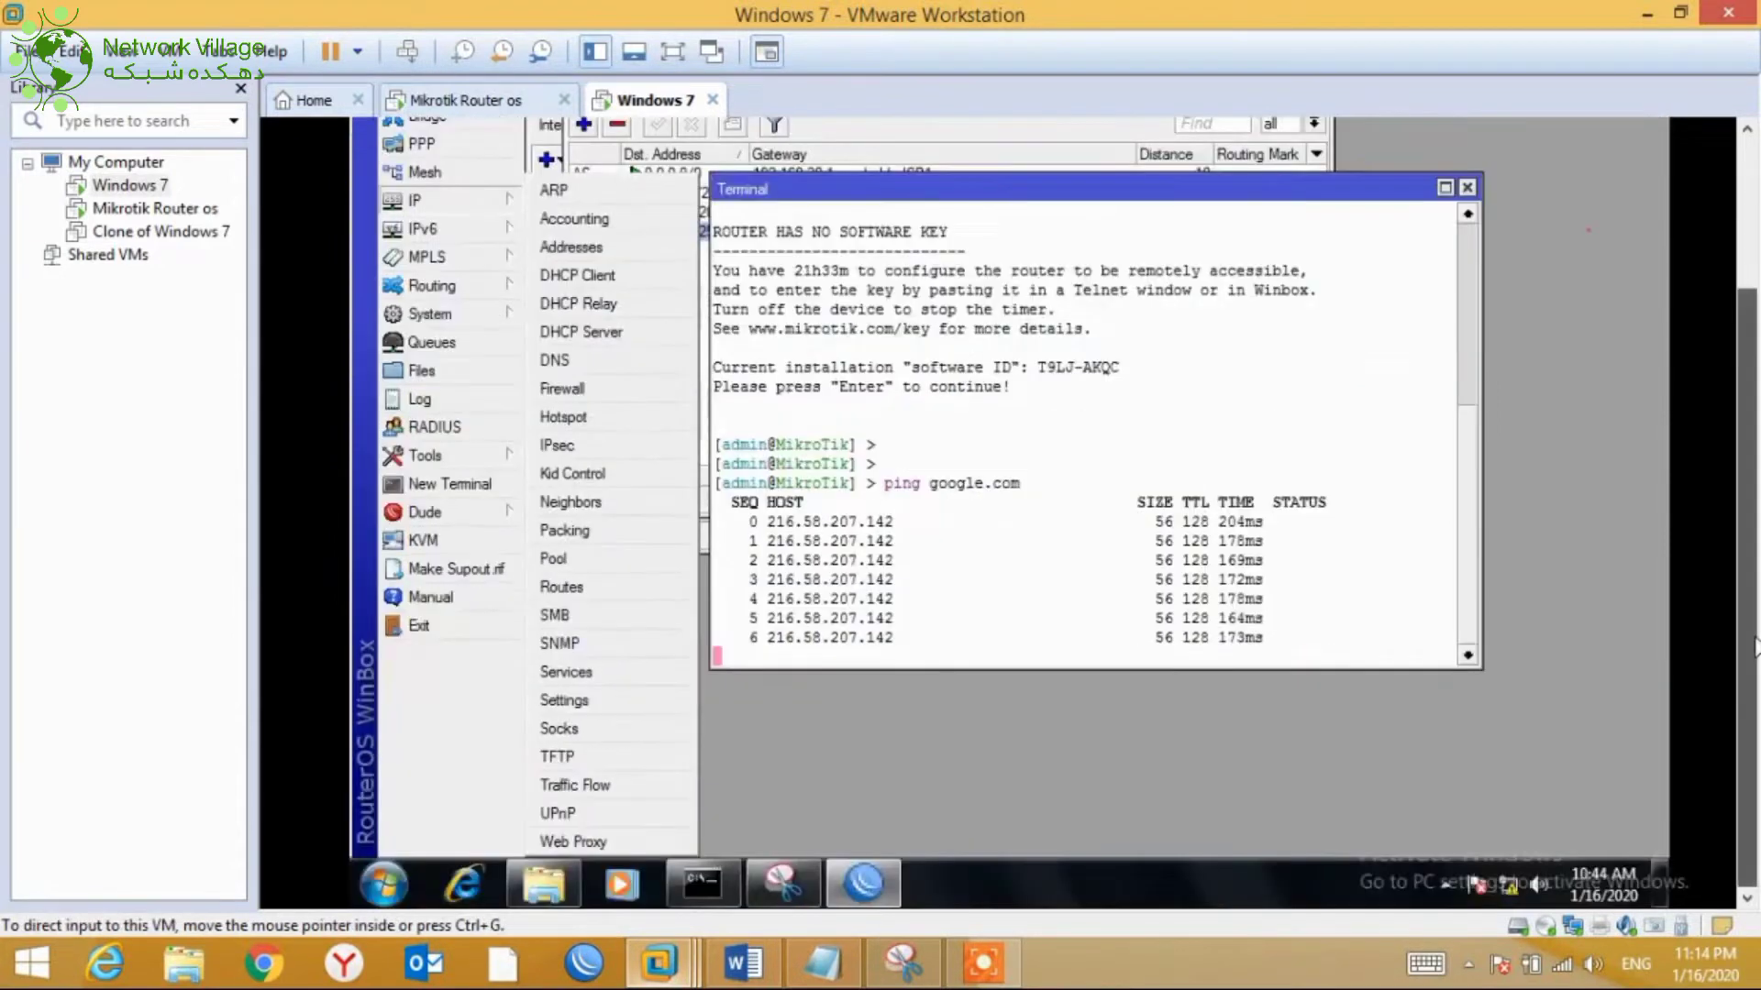
{"action": "left_click", "coordinate": [704, 882]}
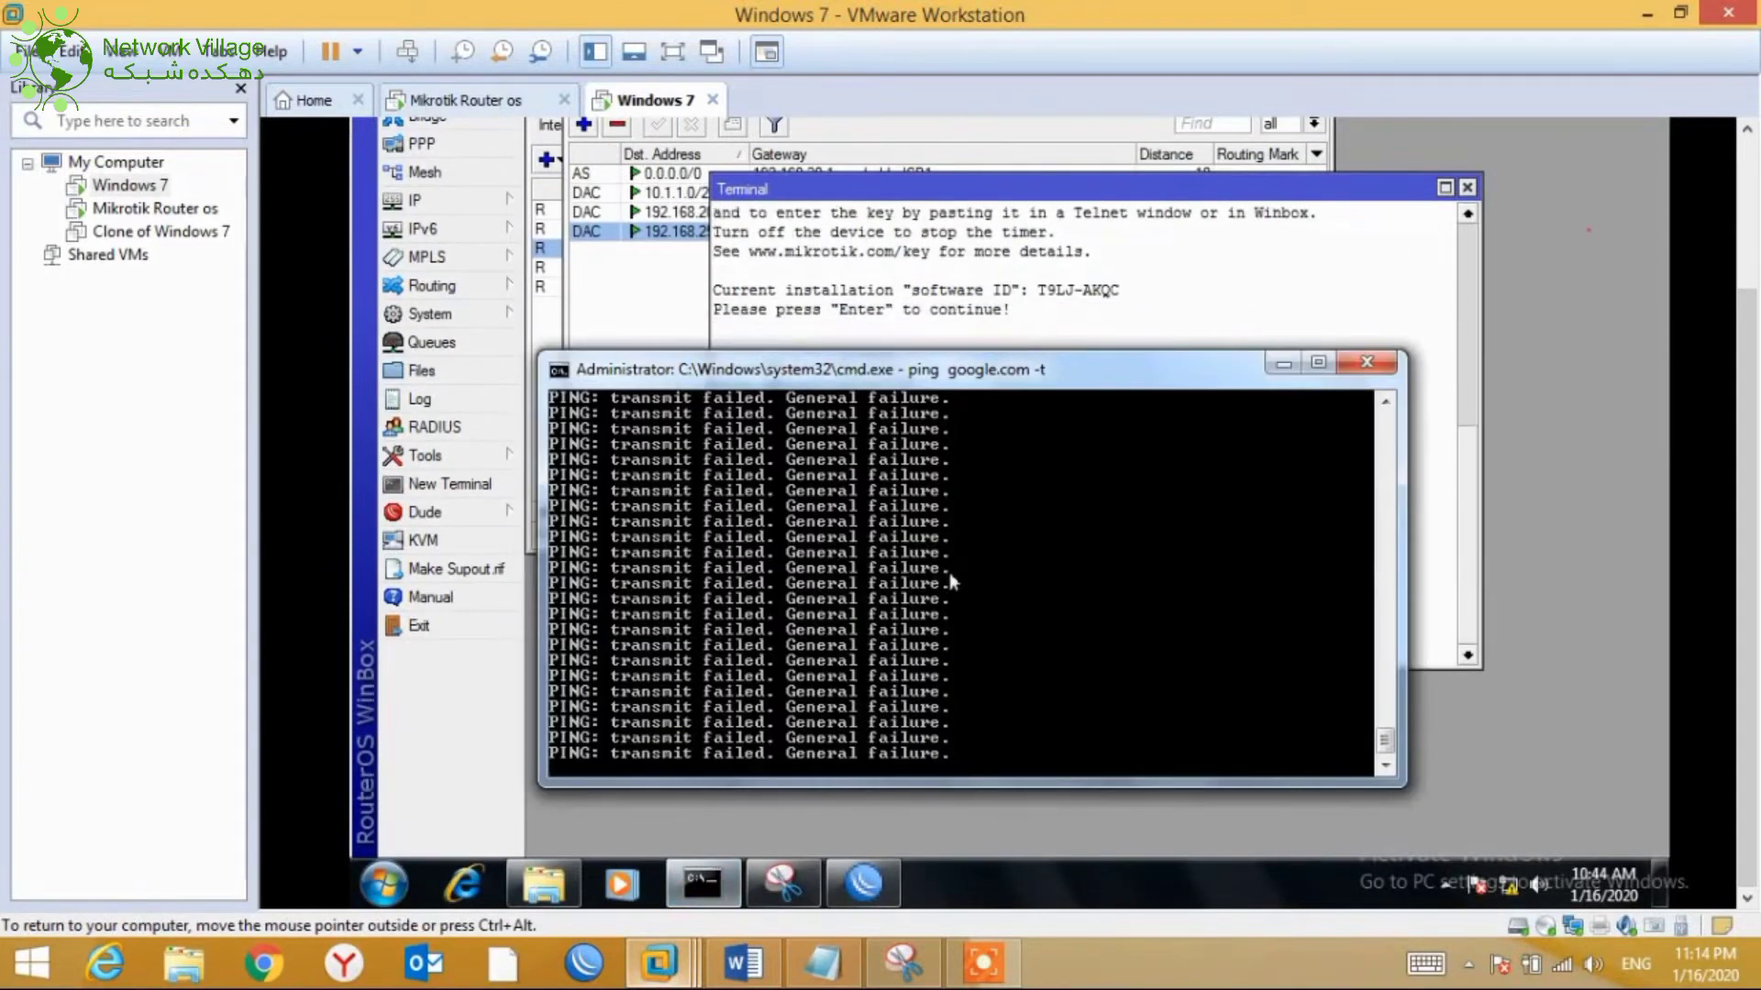
{"action": "left_click", "coordinate": [647, 290]}
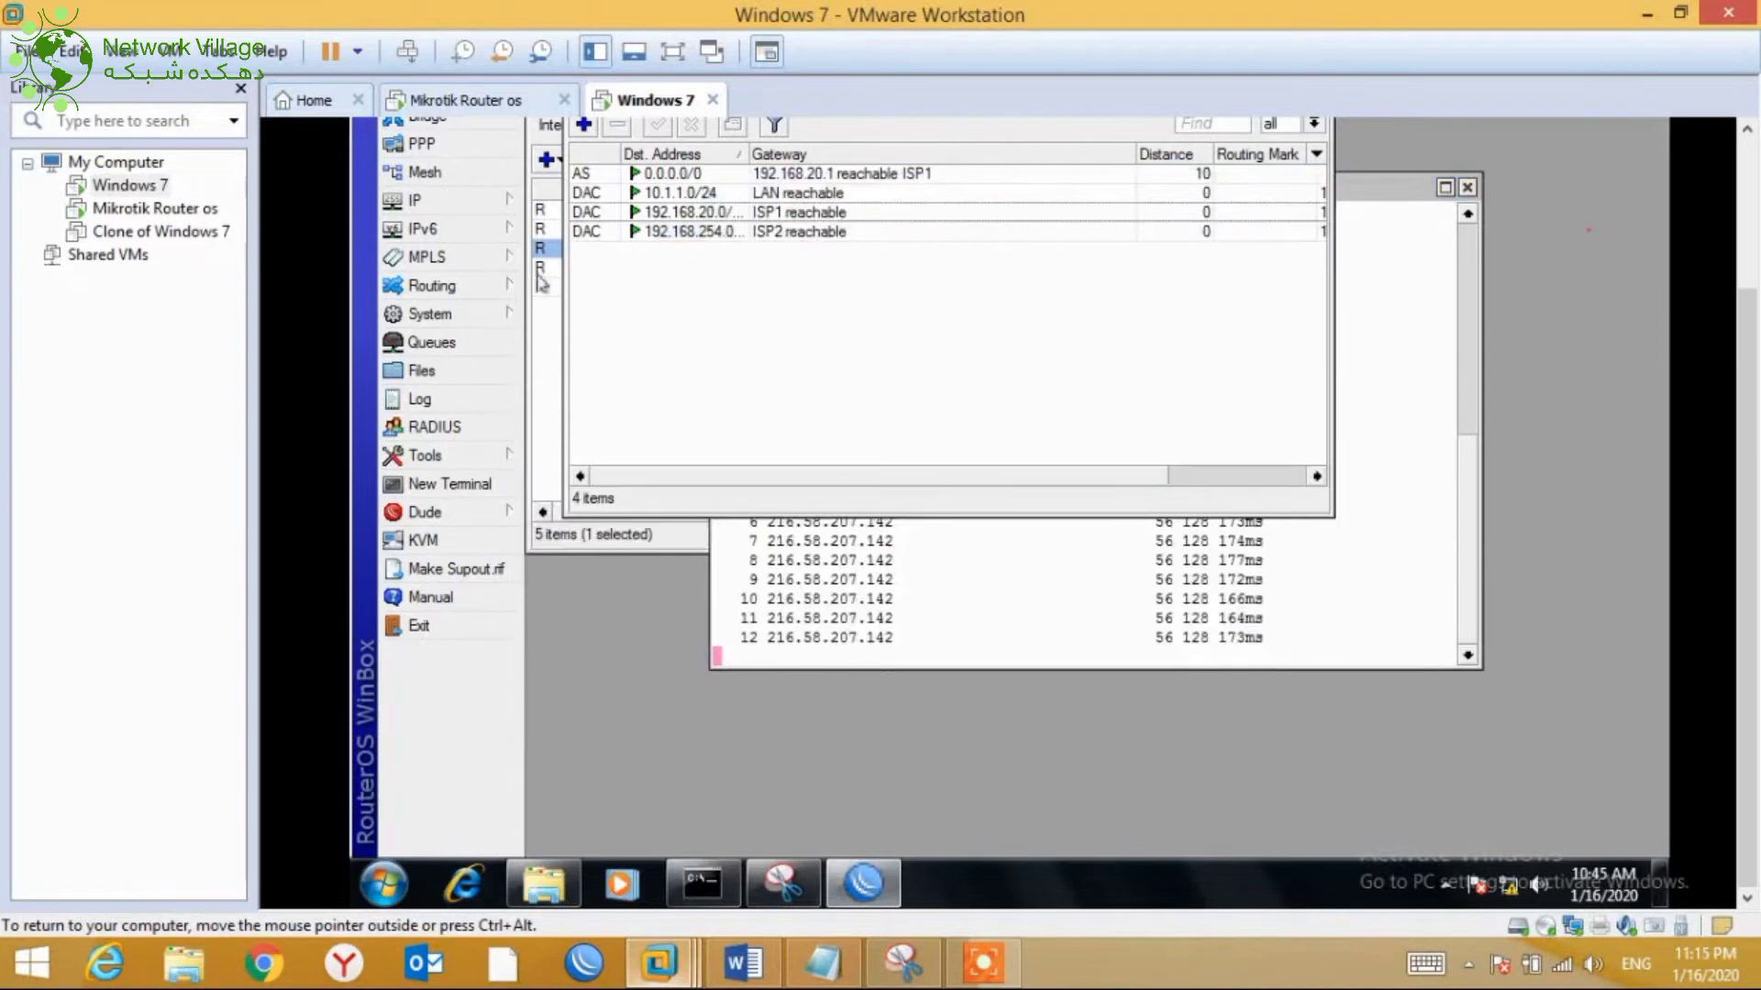
{"action": "left_click", "coordinate": [510, 201]}
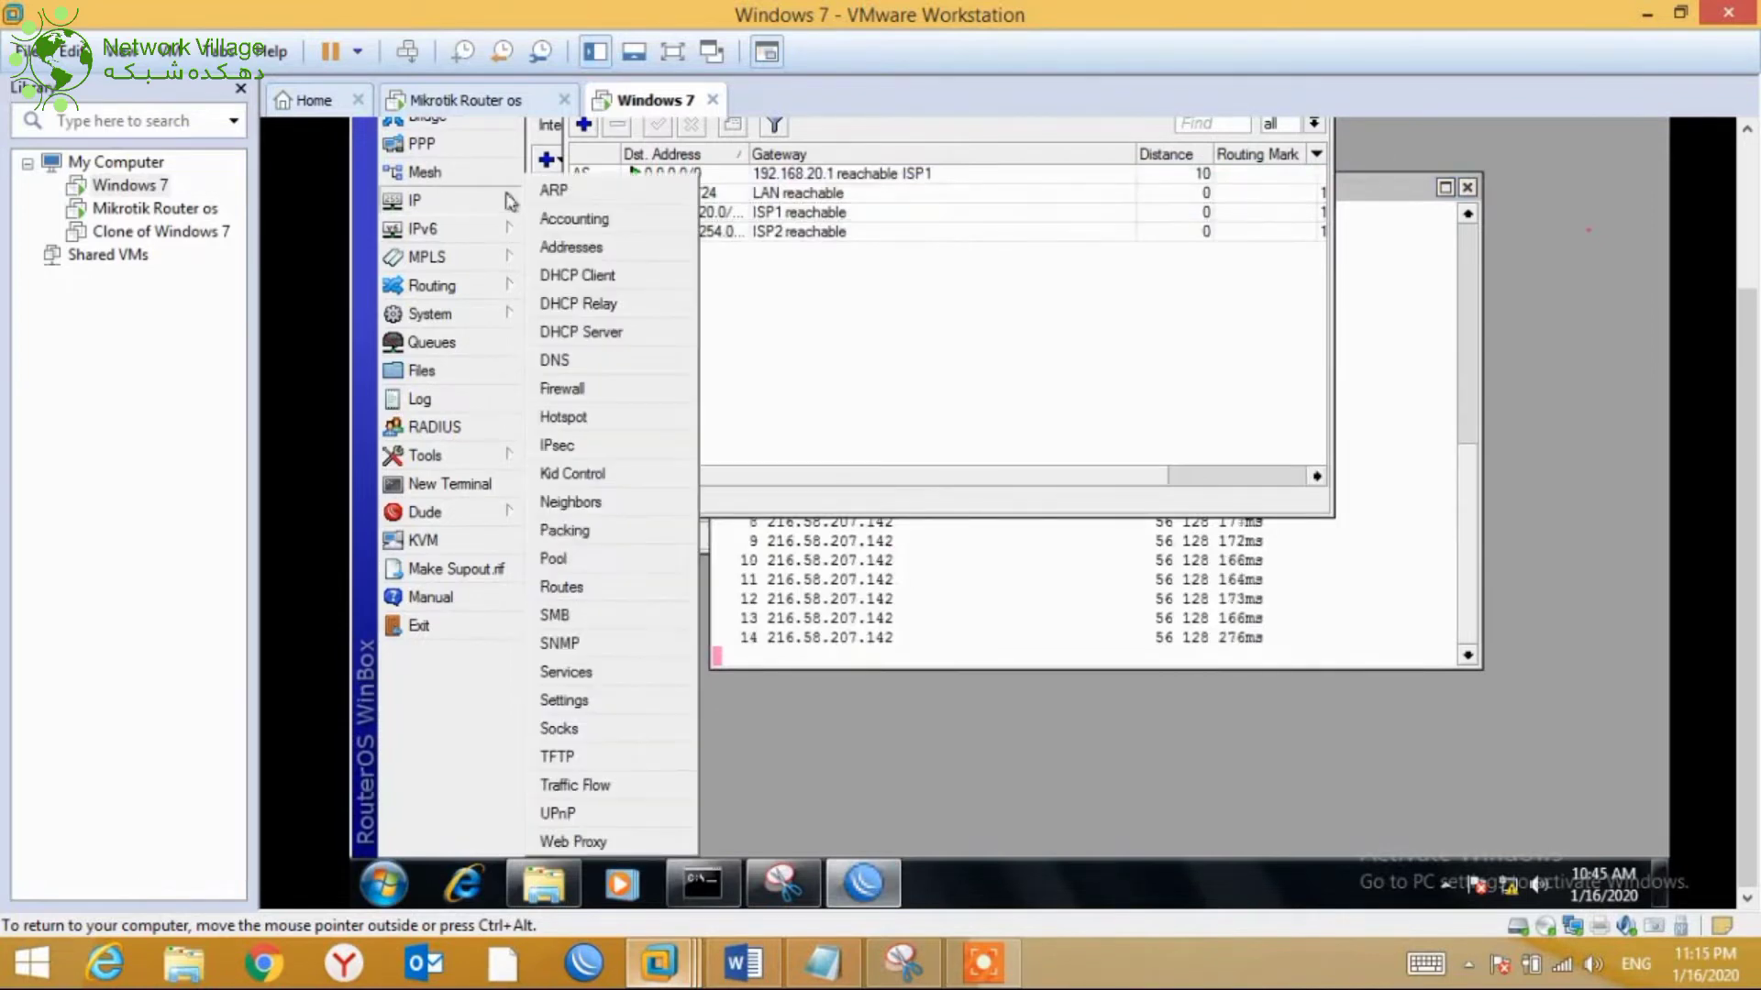
{"action": "left_click", "coordinate": [801, 293]}
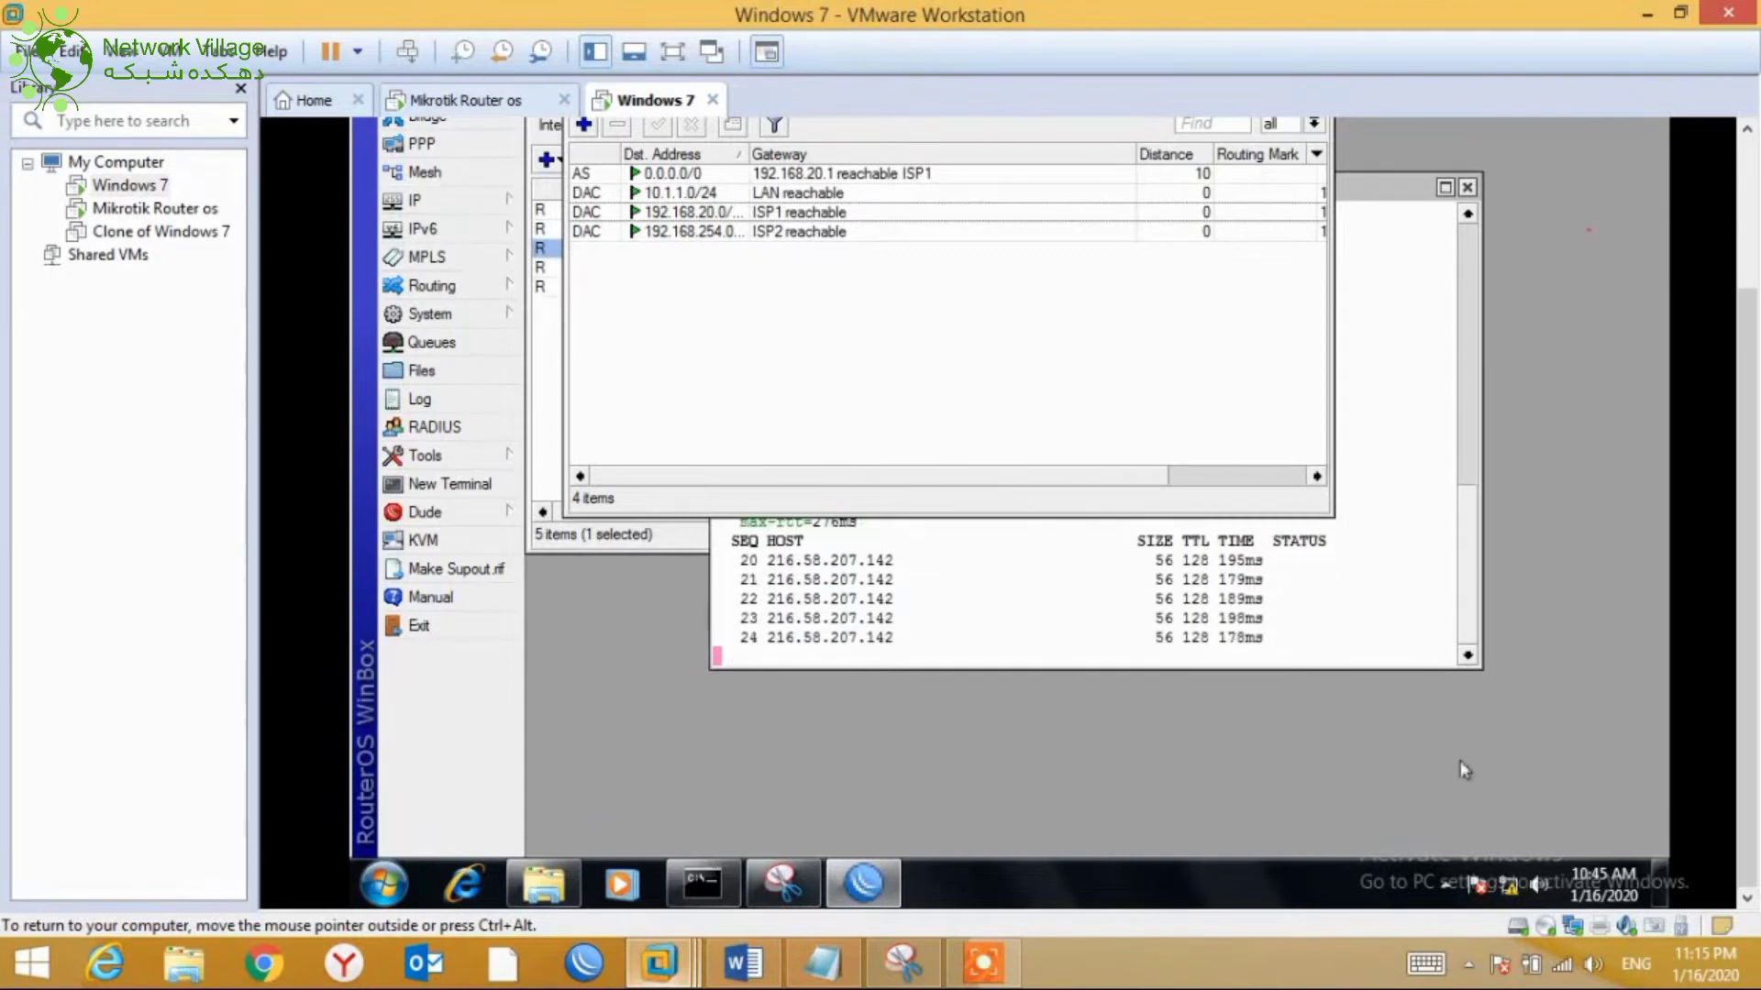
Open the Windows client's Network and Sharing Center and view the Local Area Connection's network details
{"action": "left_click", "coordinate": [1511, 896]}
{"action": "right_click", "coordinate": [1510, 896]}
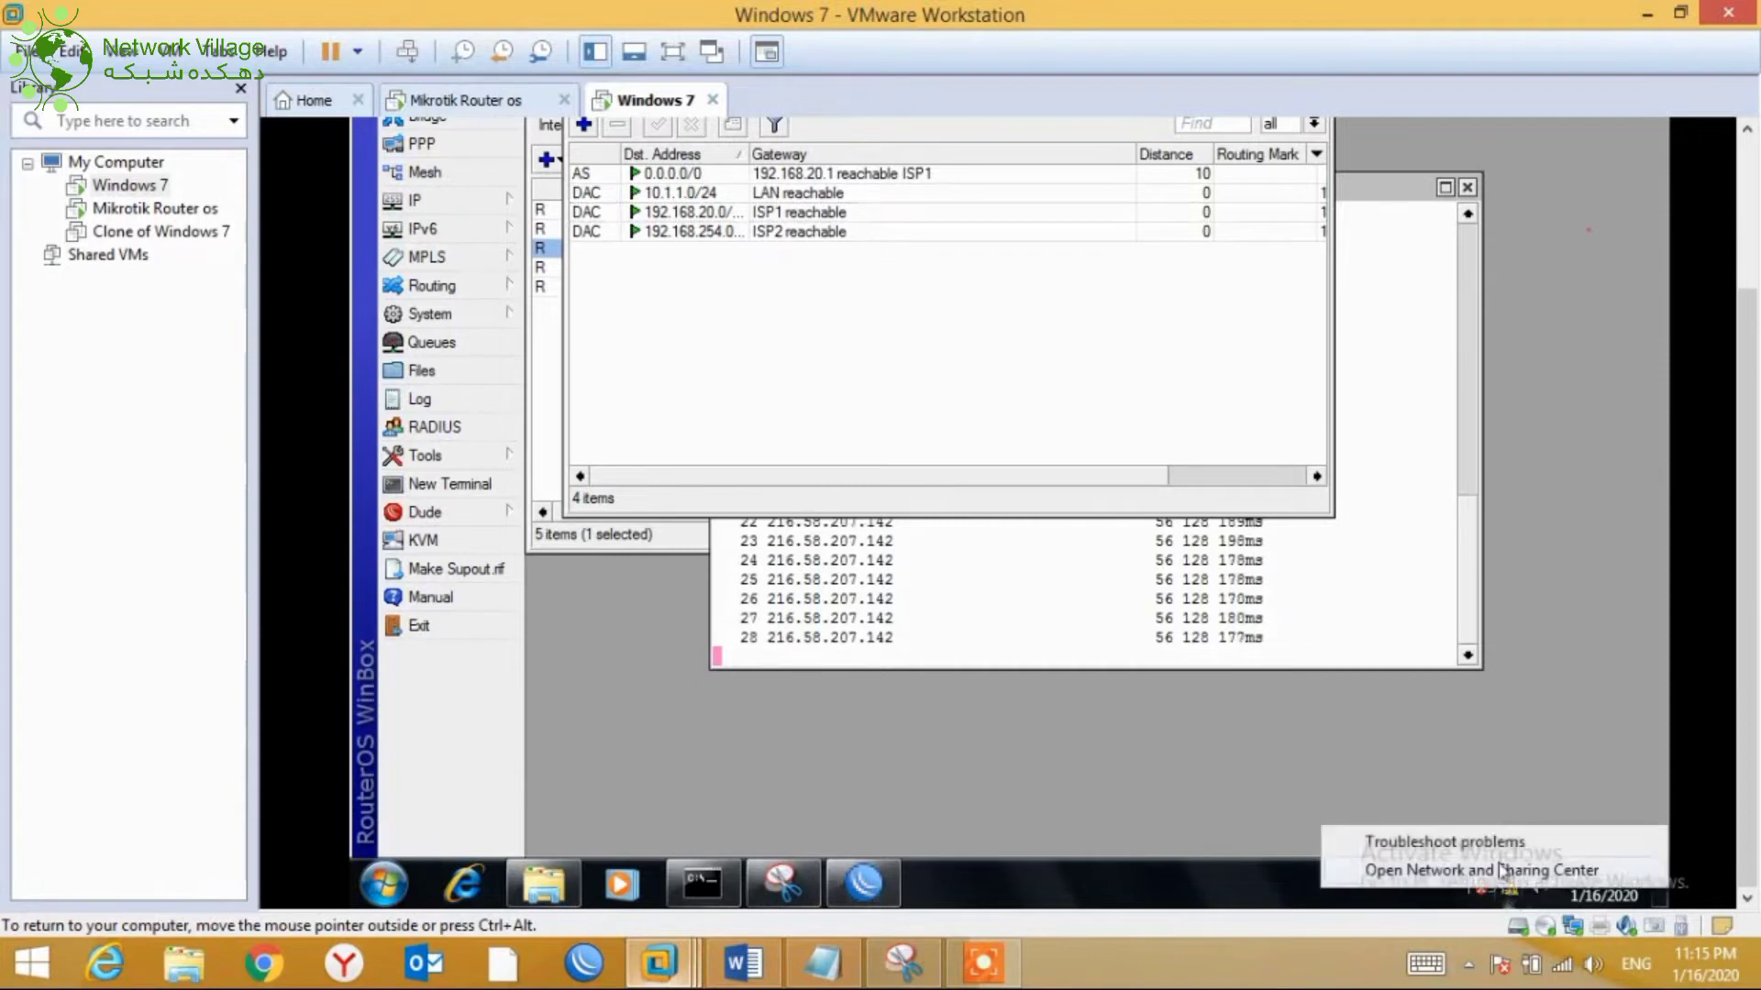
{"action": "left_click", "coordinate": [1559, 871]}
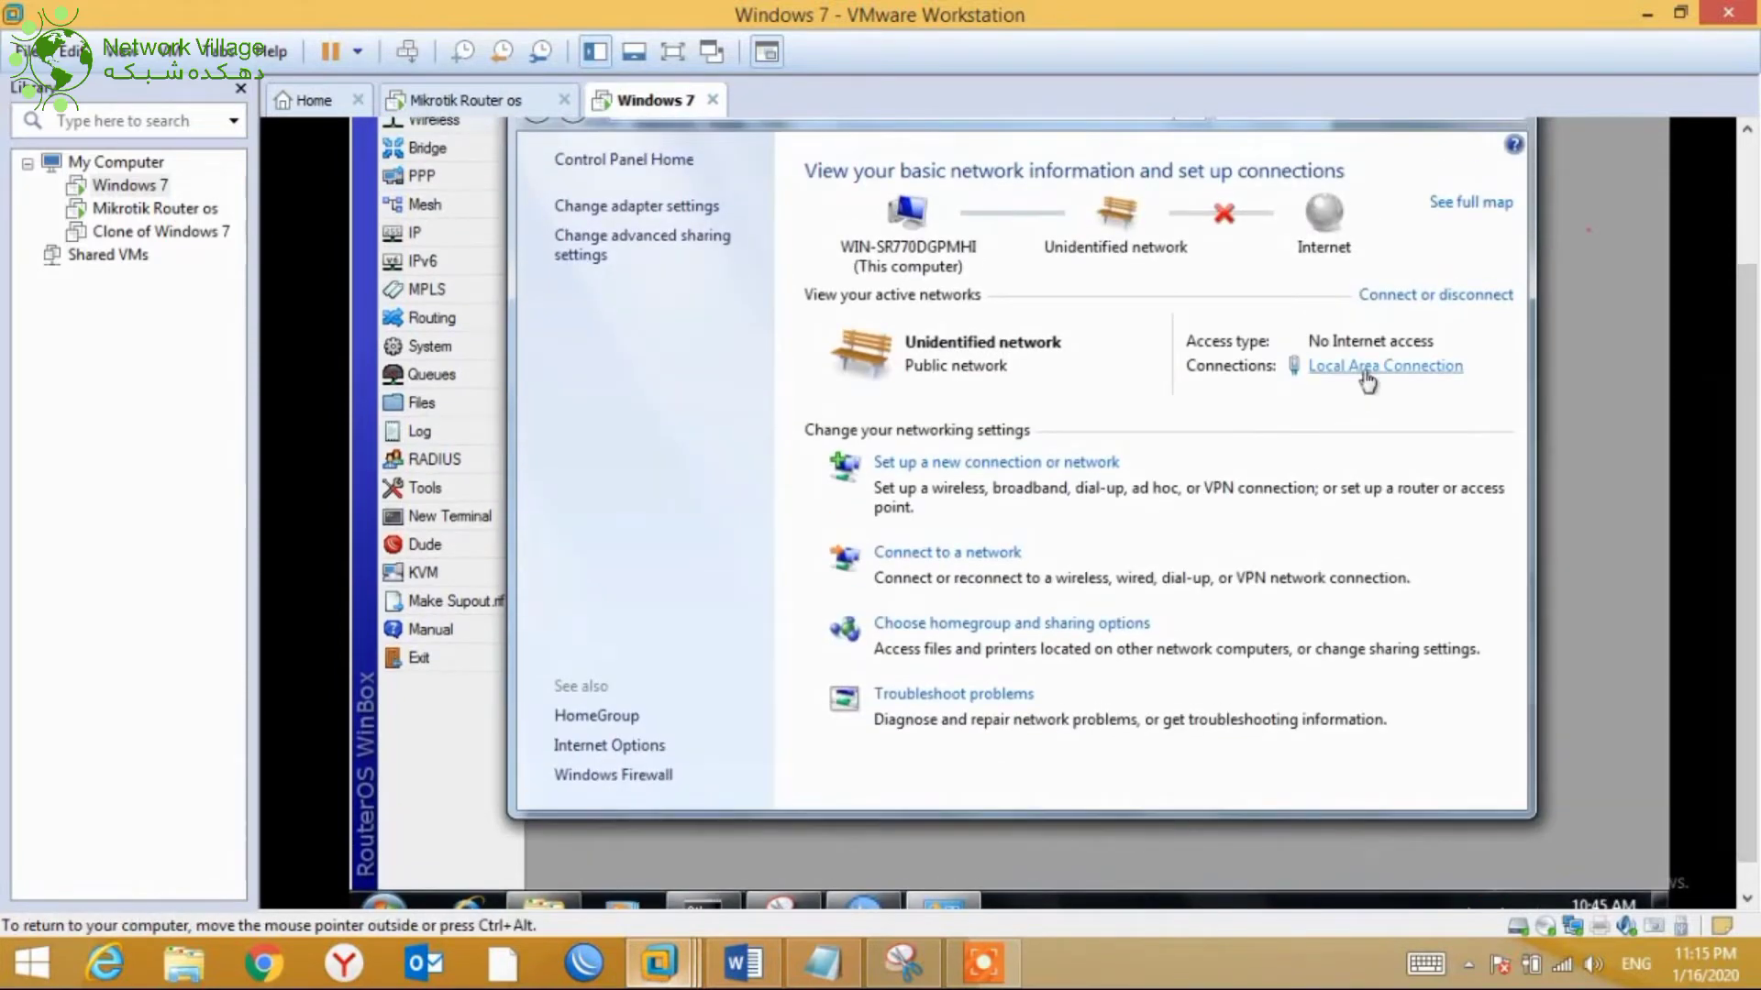
{"action": "left_click", "coordinate": [1366, 367]}
{"action": "left_click", "coordinate": [871, 419]}
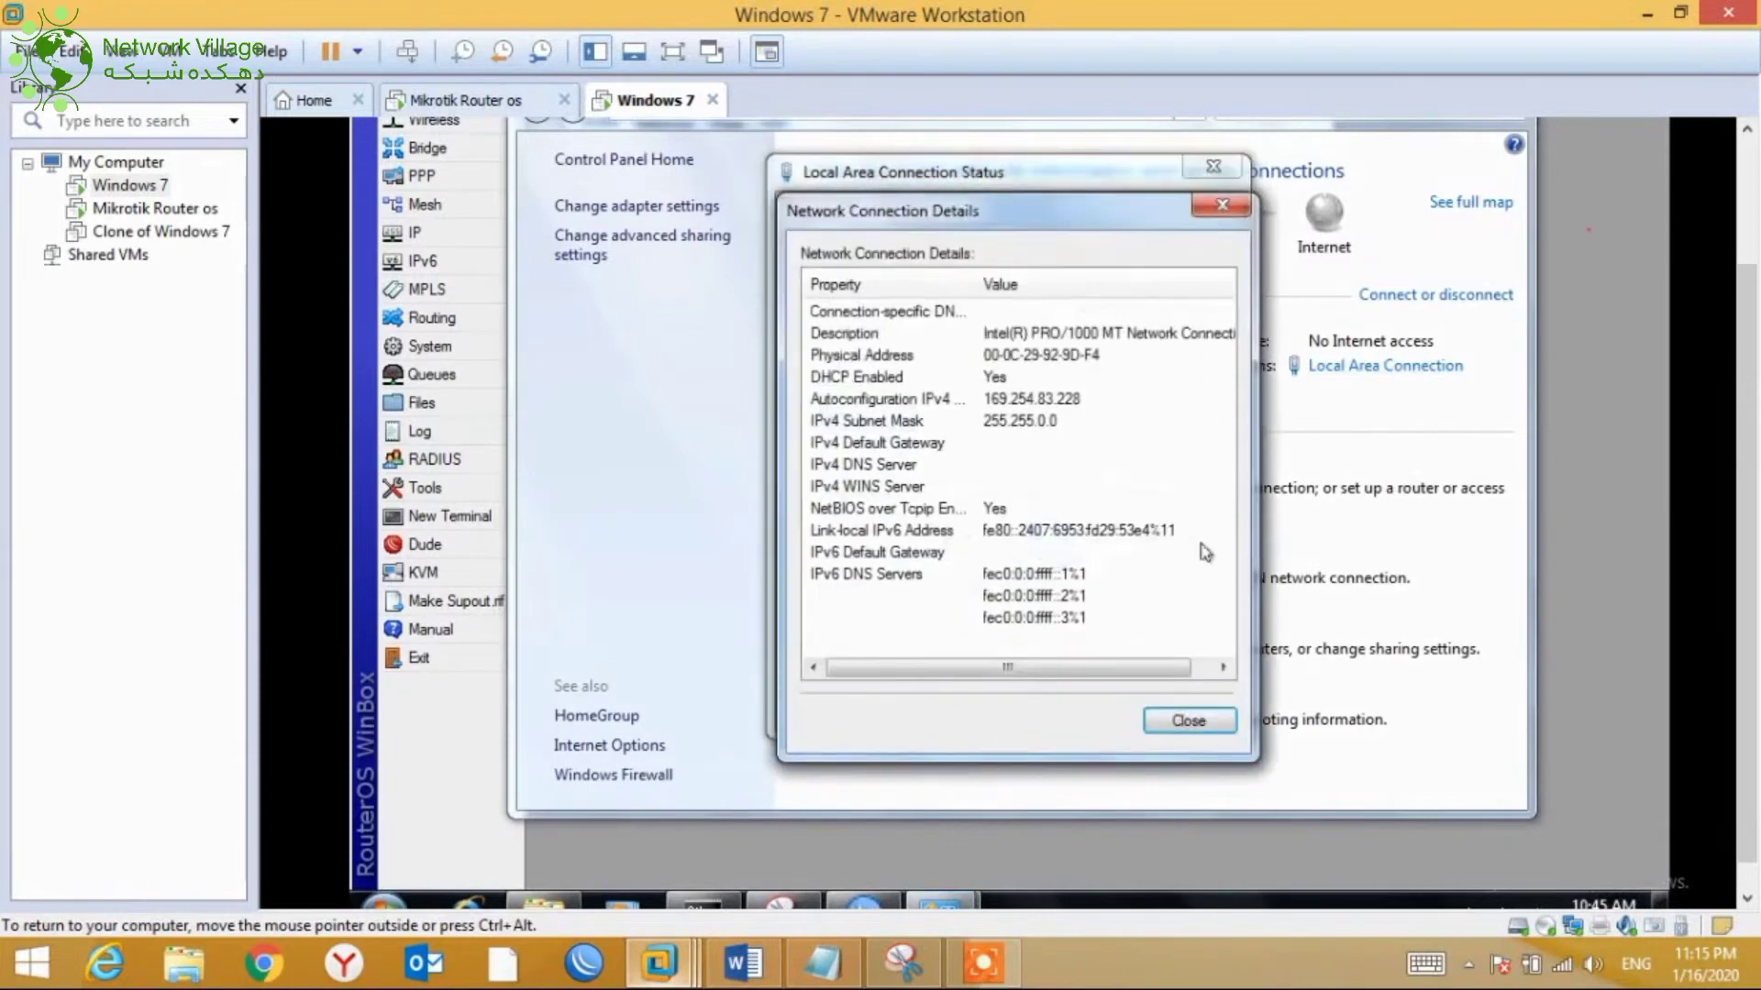
Return to WinBox and start the DHCP server setup with LAN as the server interface
{"action": "left_click", "coordinate": [486, 235]}
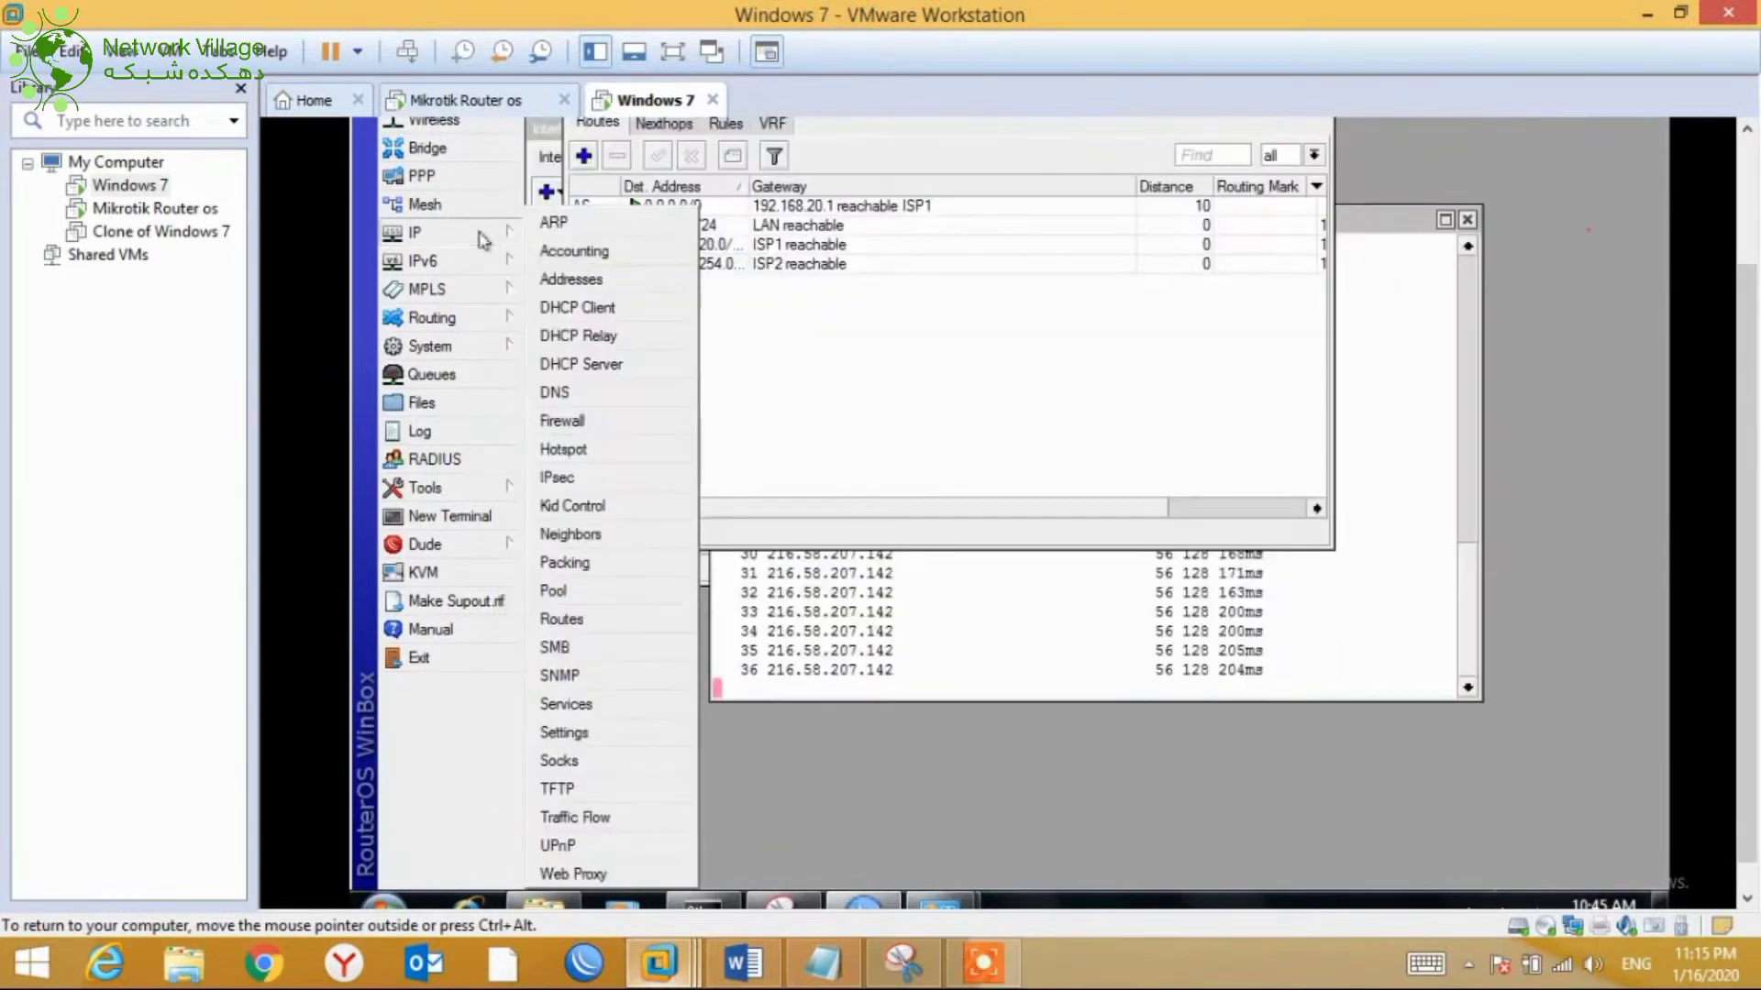
{"action": "left_click", "coordinate": [576, 367]}
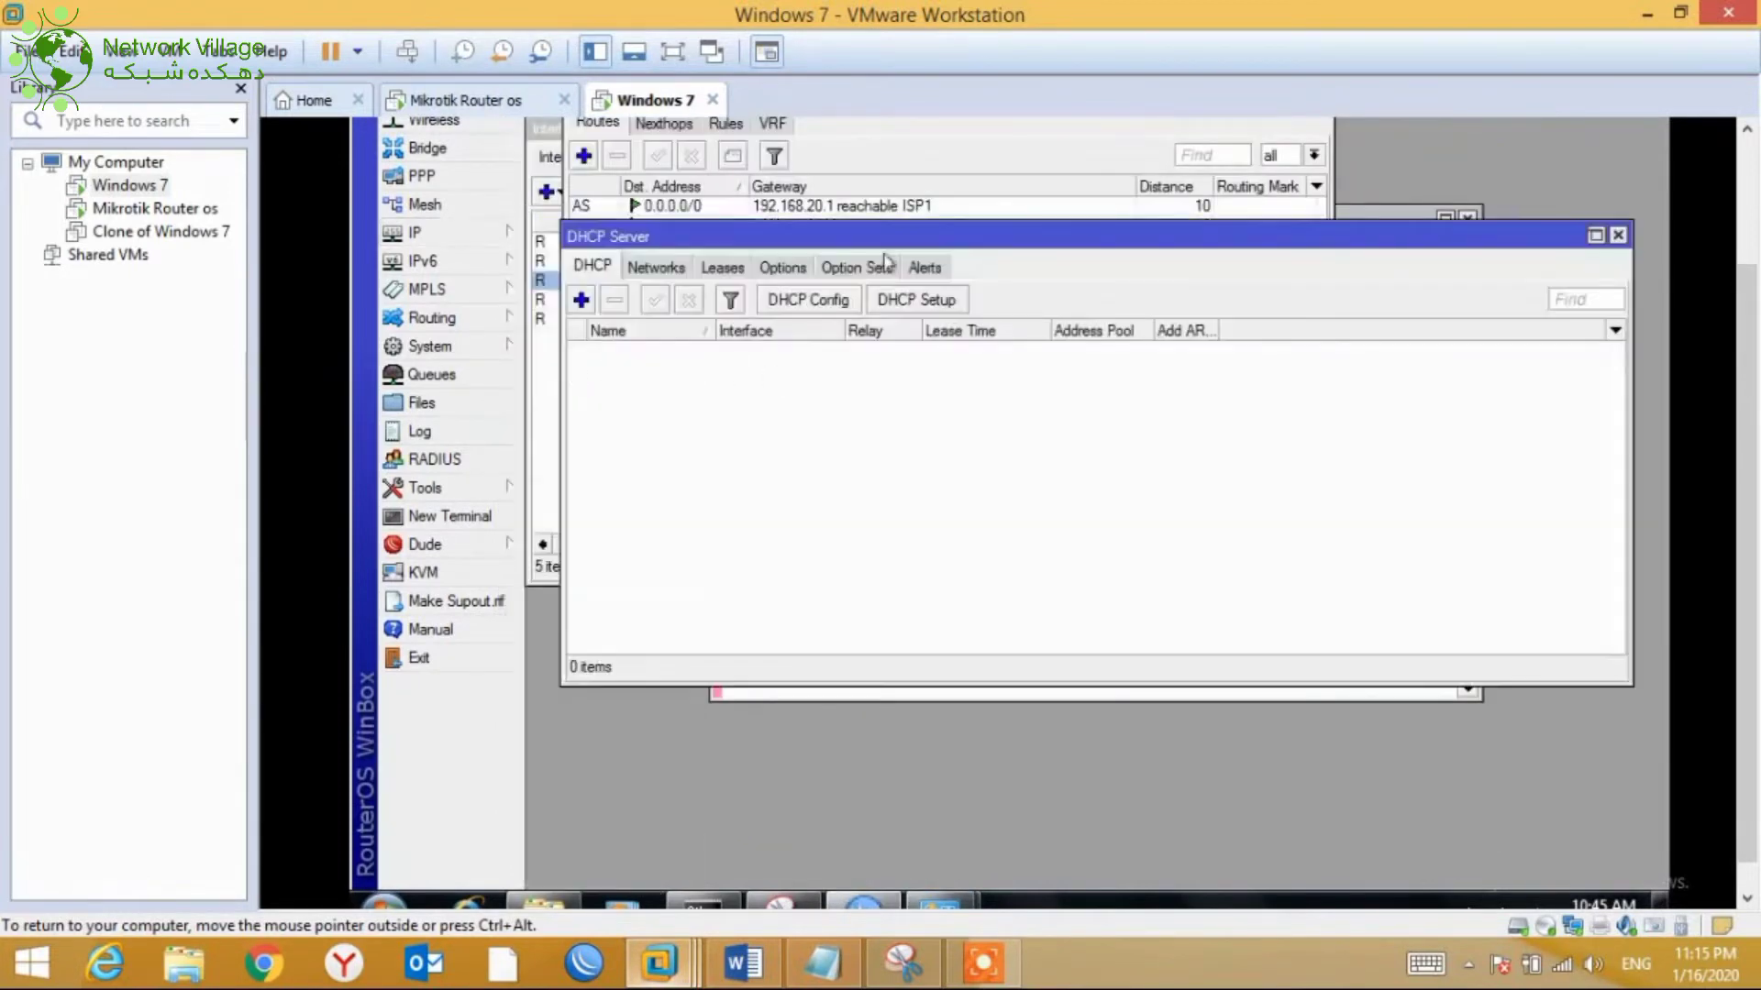
{"action": "left_click", "coordinate": [894, 301]}
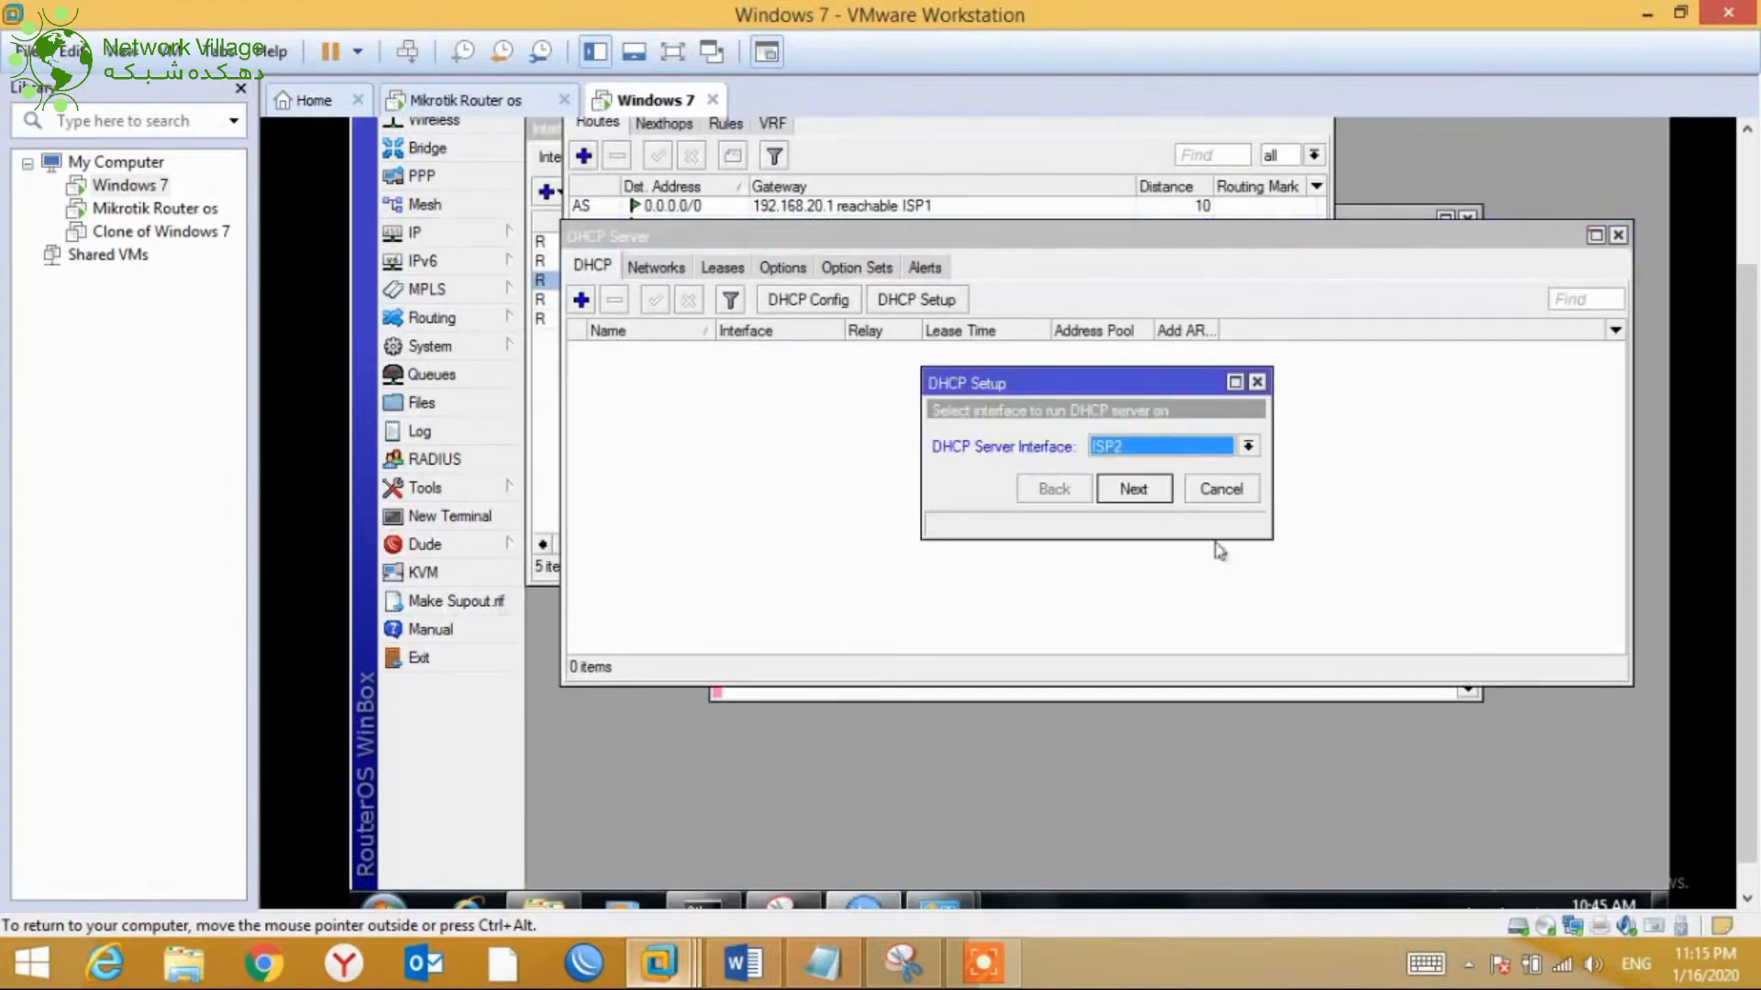
{"action": "left_click", "coordinate": [1247, 446]}
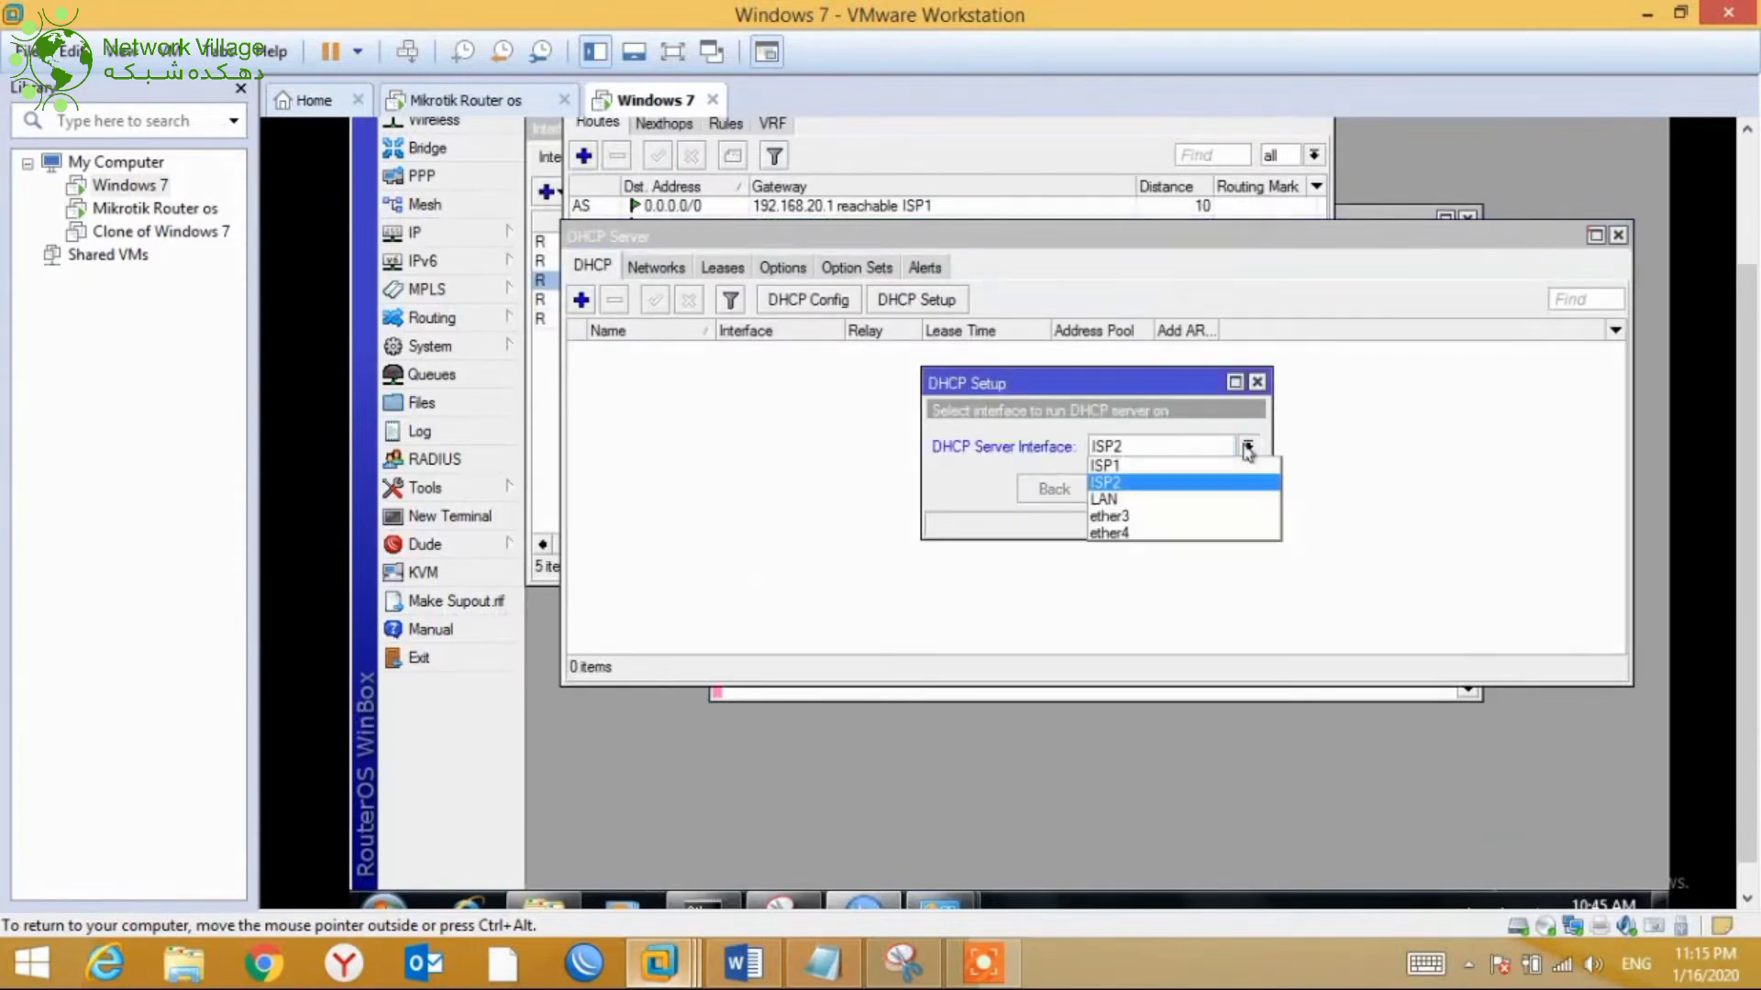
{"action": "left_click", "coordinate": [1109, 499]}
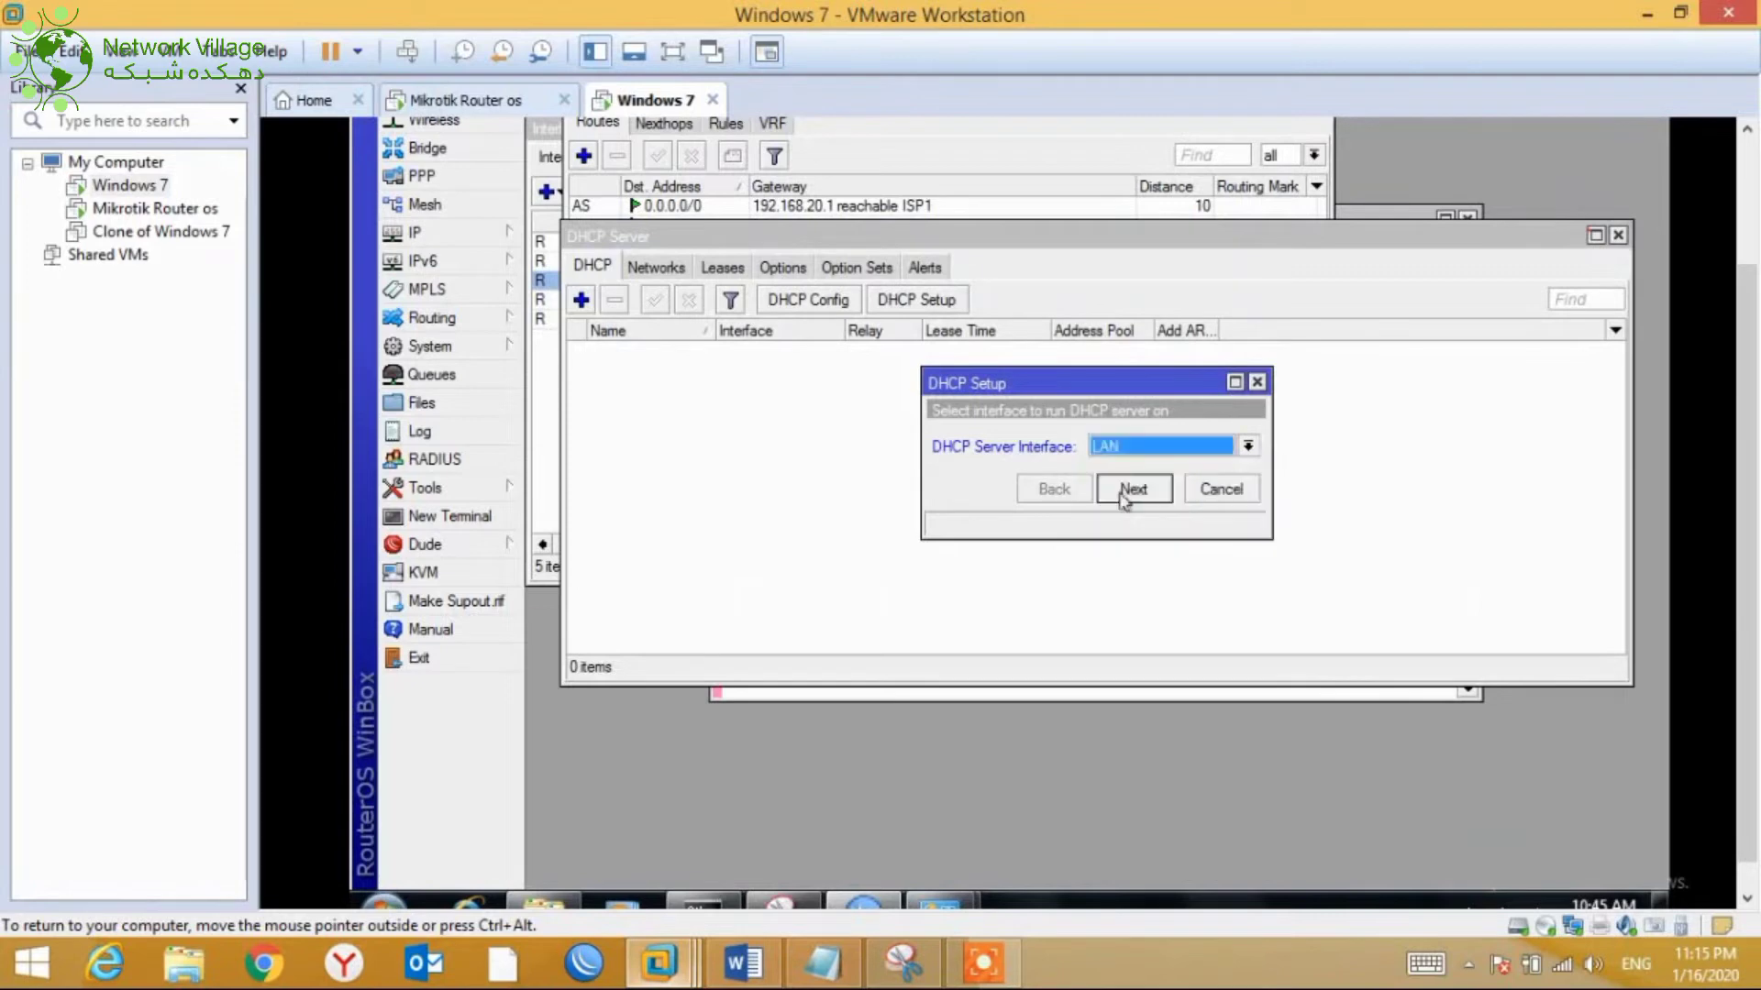
Complete the DHCP setup with the proposed gateway 10.1.1.1, DNS servers 192.168.20.1 and 192.168.254.251, and lease time 00:10:00
{"action": "left_click", "coordinate": [1137, 492]}
{"action": "left_click", "coordinate": [1133, 489]}
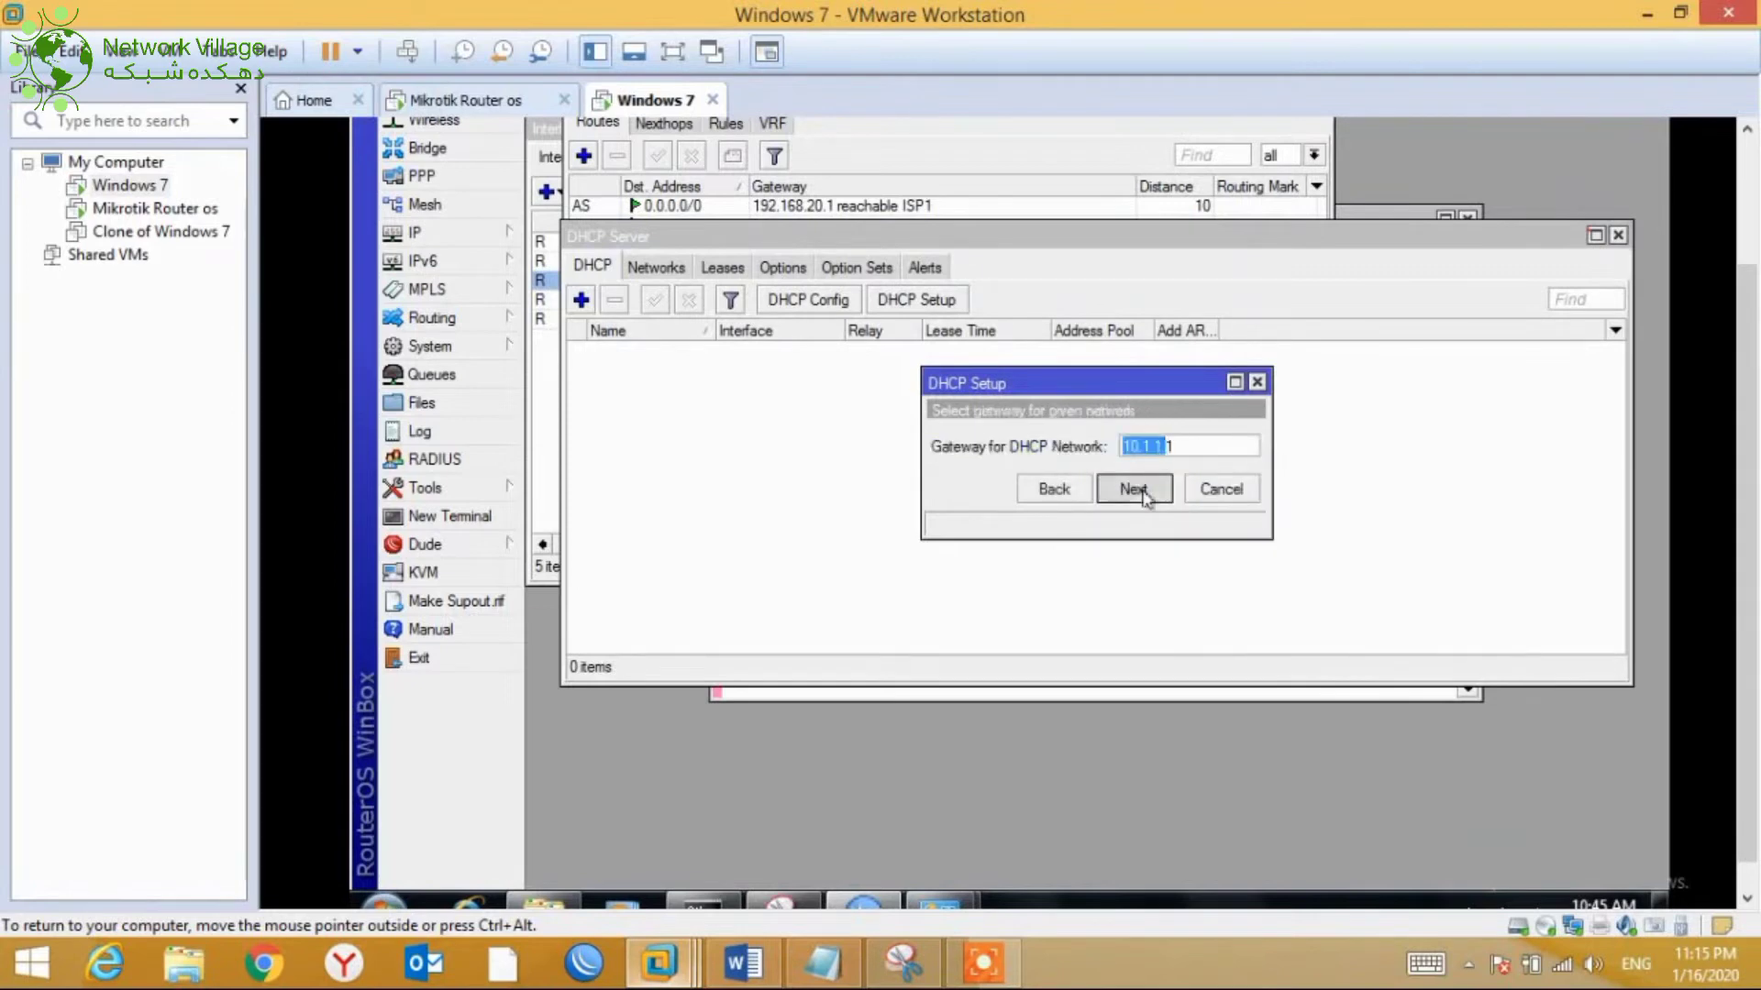
{"action": "left_click", "coordinate": [1134, 489]}
{"action": "left_click", "coordinate": [1137, 491]}
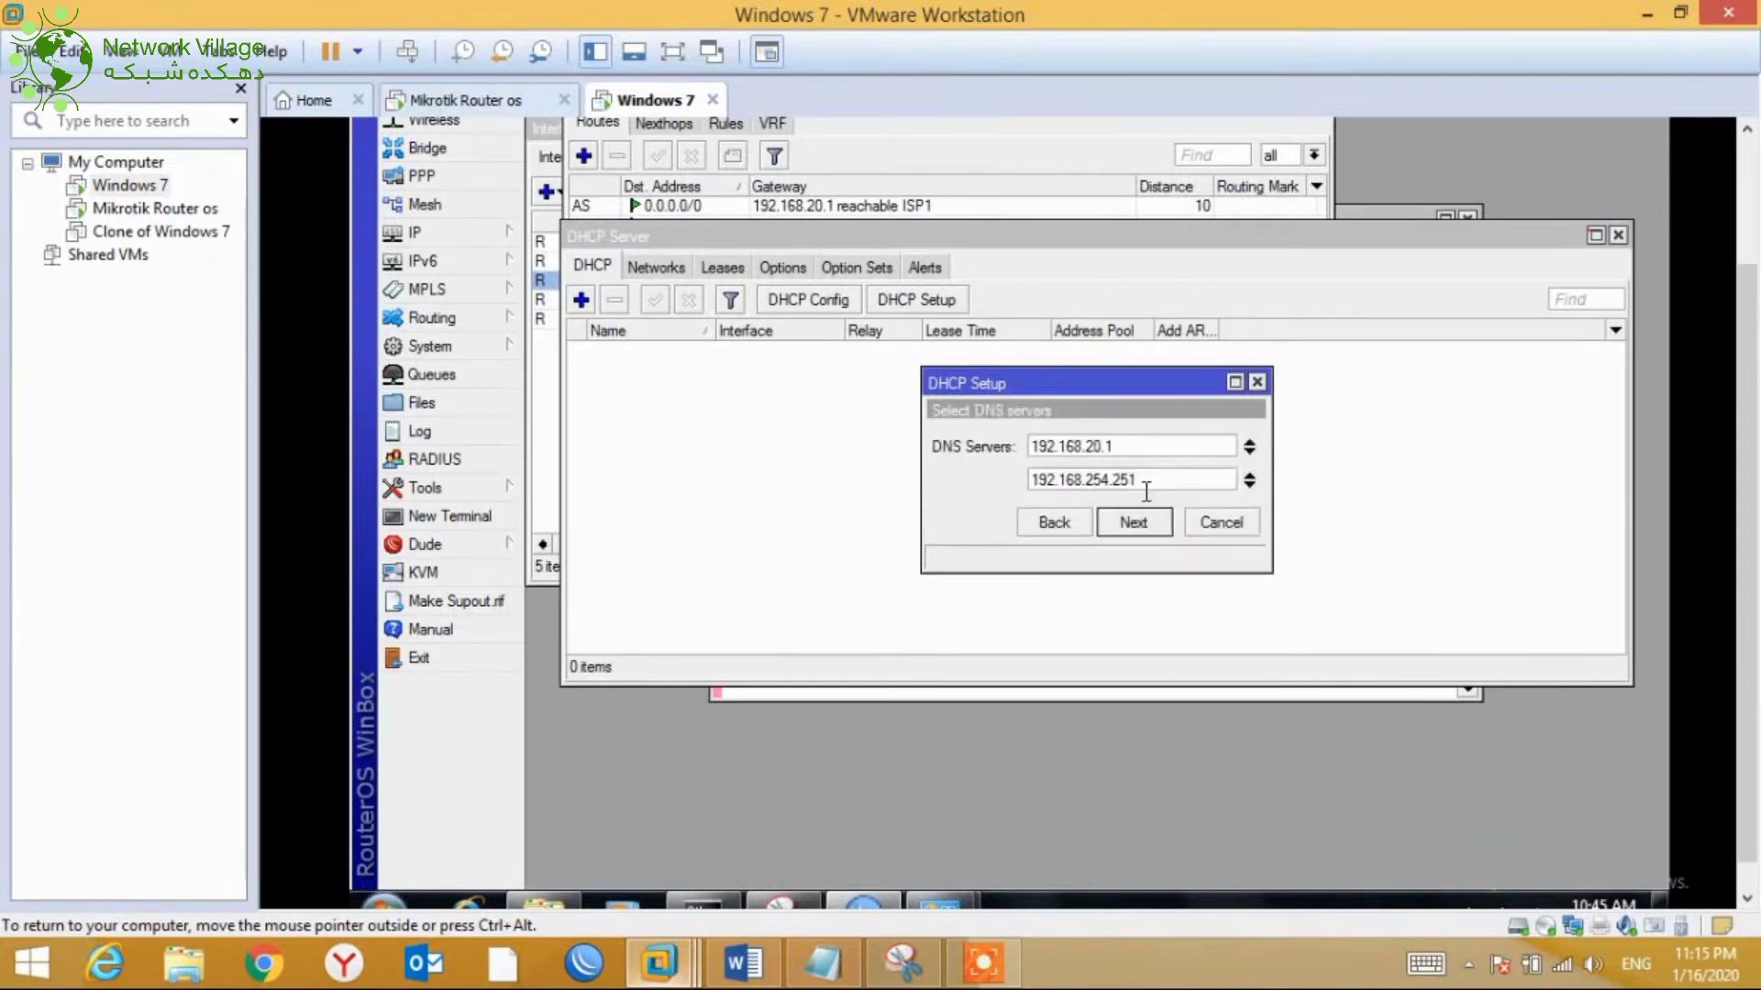
{"action": "left_click", "coordinate": [1137, 522]}
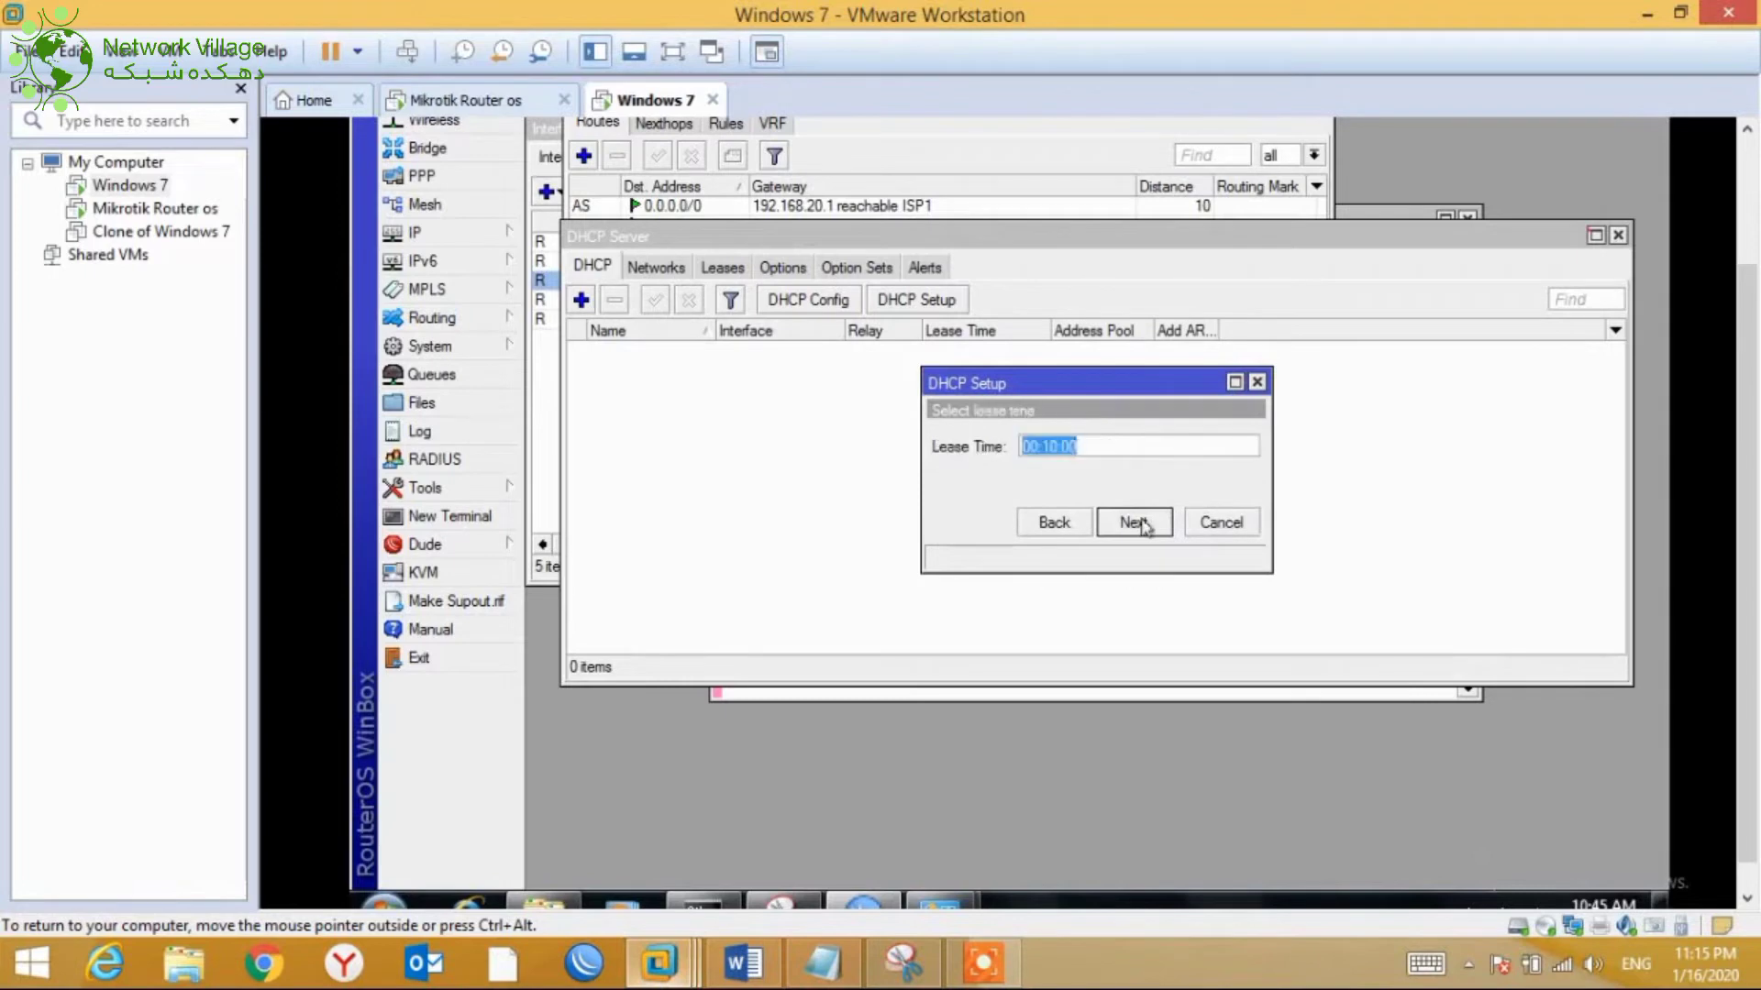
{"action": "left_click", "coordinate": [1133, 522]}
{"action": "left_click", "coordinate": [1087, 456]}
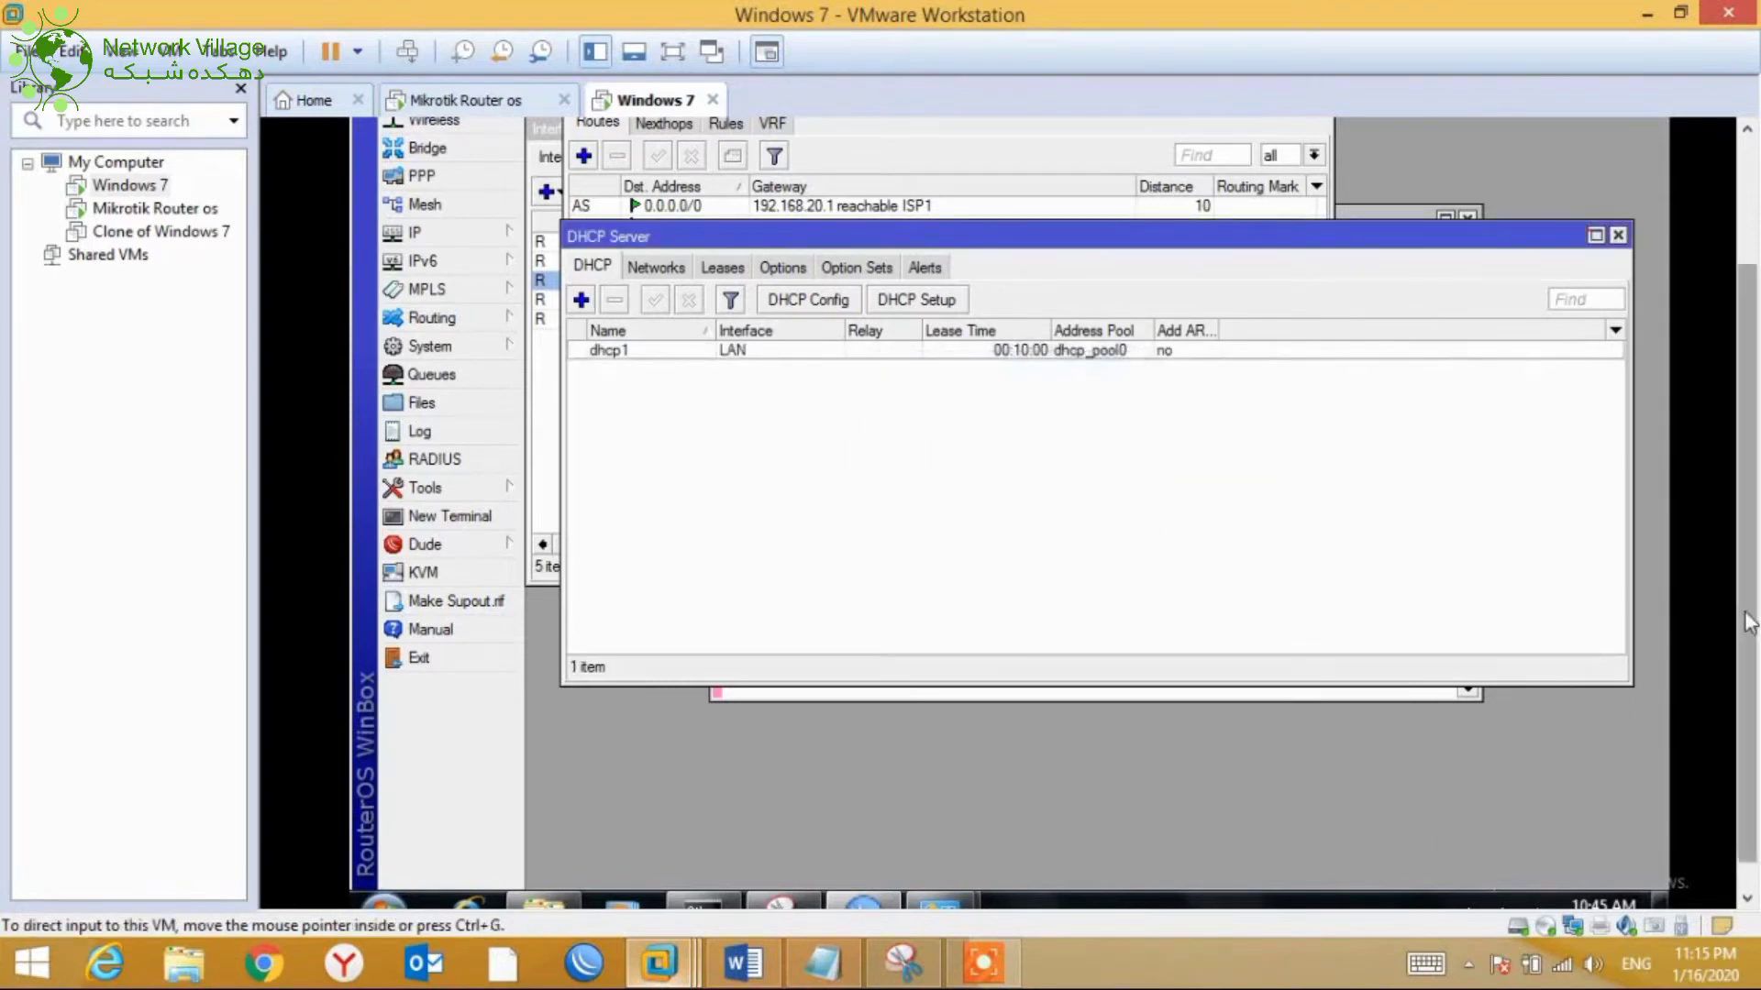
Switch back to the Windows client's Network Connection Details to check its IPv4 settings
{"action": "scroll", "coordinate": [1748, 632], "scroll_direction": "down", "scroll_amount": 1}
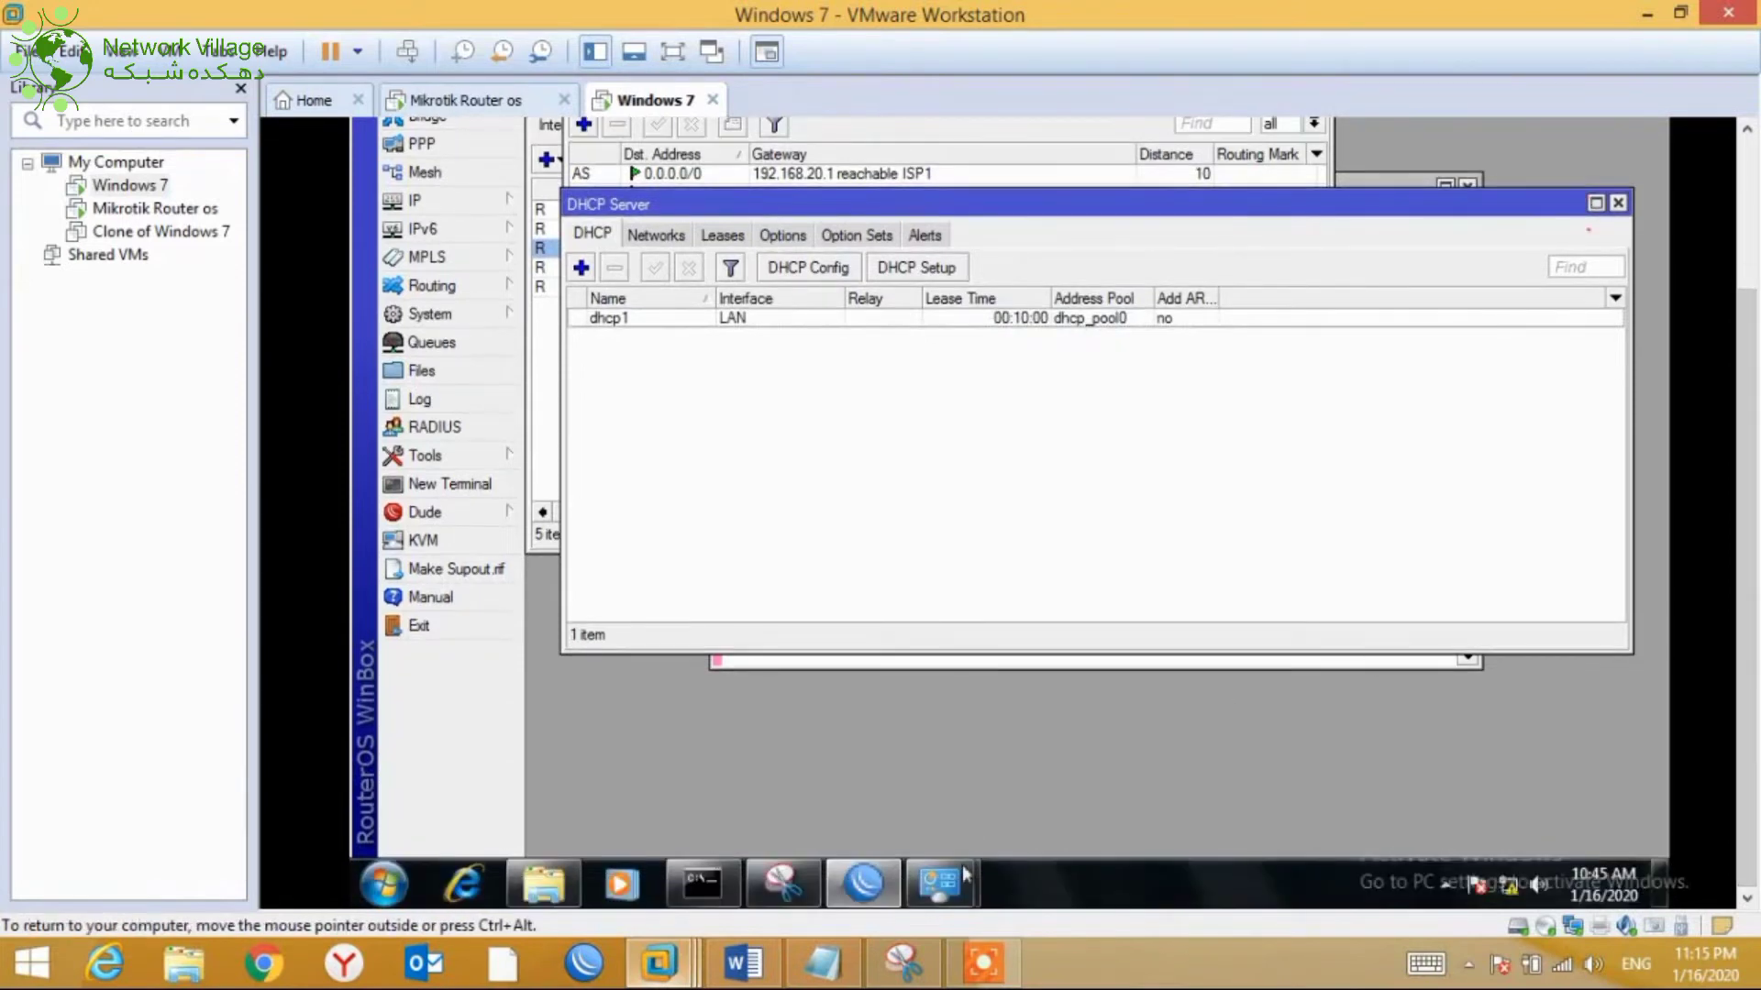
{"action": "mouse_move", "coordinate": [938, 884]}
{"action": "left_click", "coordinate": [1088, 736]}
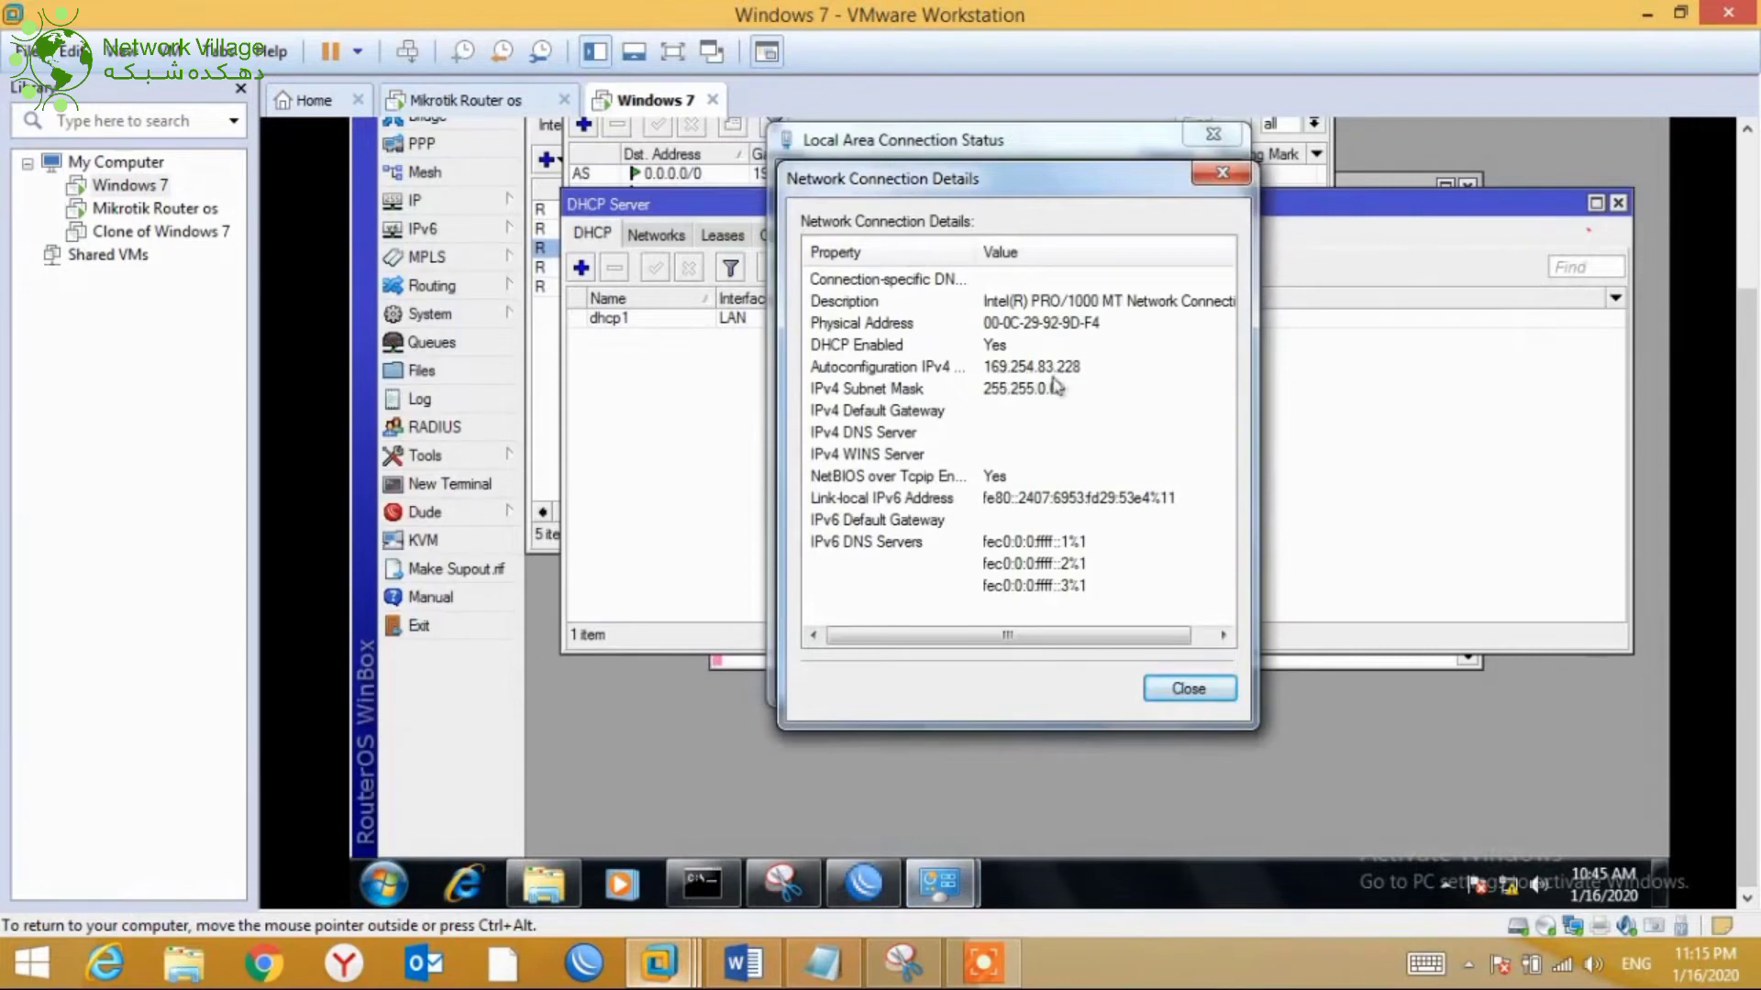
Close the connection detail windows and open the adapter settings to disable and re-enable the Local Area Connection
{"action": "left_click", "coordinate": [1189, 690]}
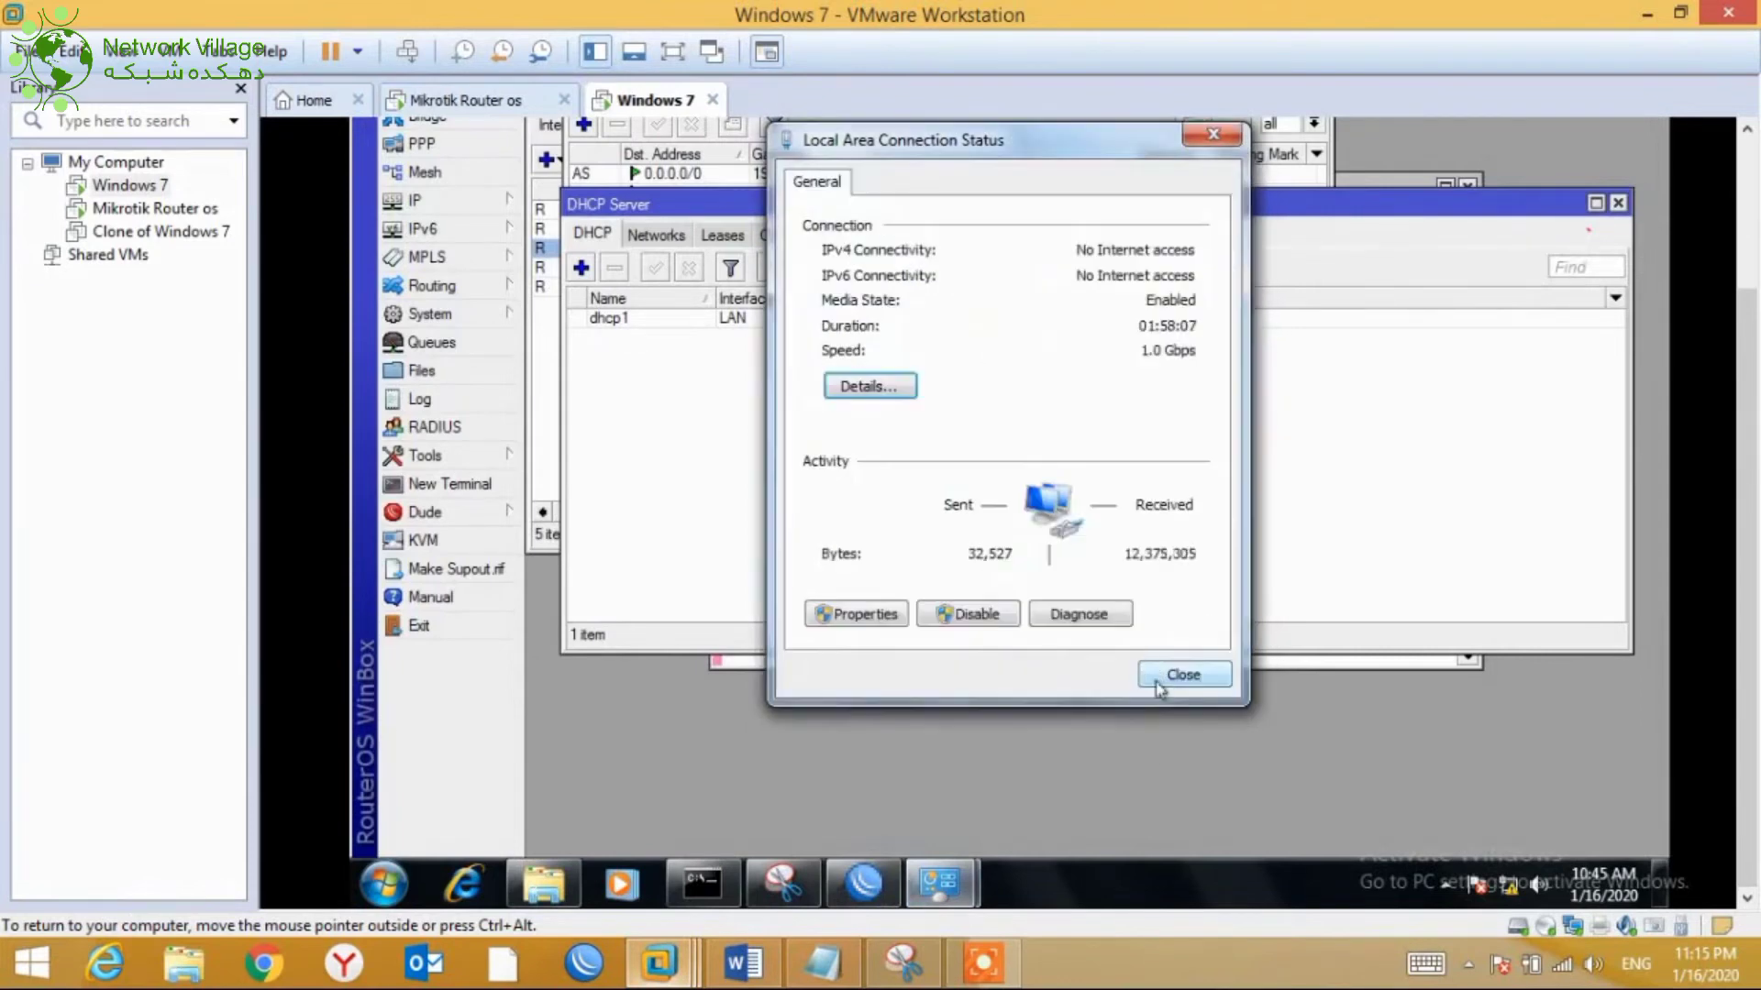
{"action": "left_click", "coordinate": [1158, 687]}
{"action": "left_click", "coordinate": [936, 894]}
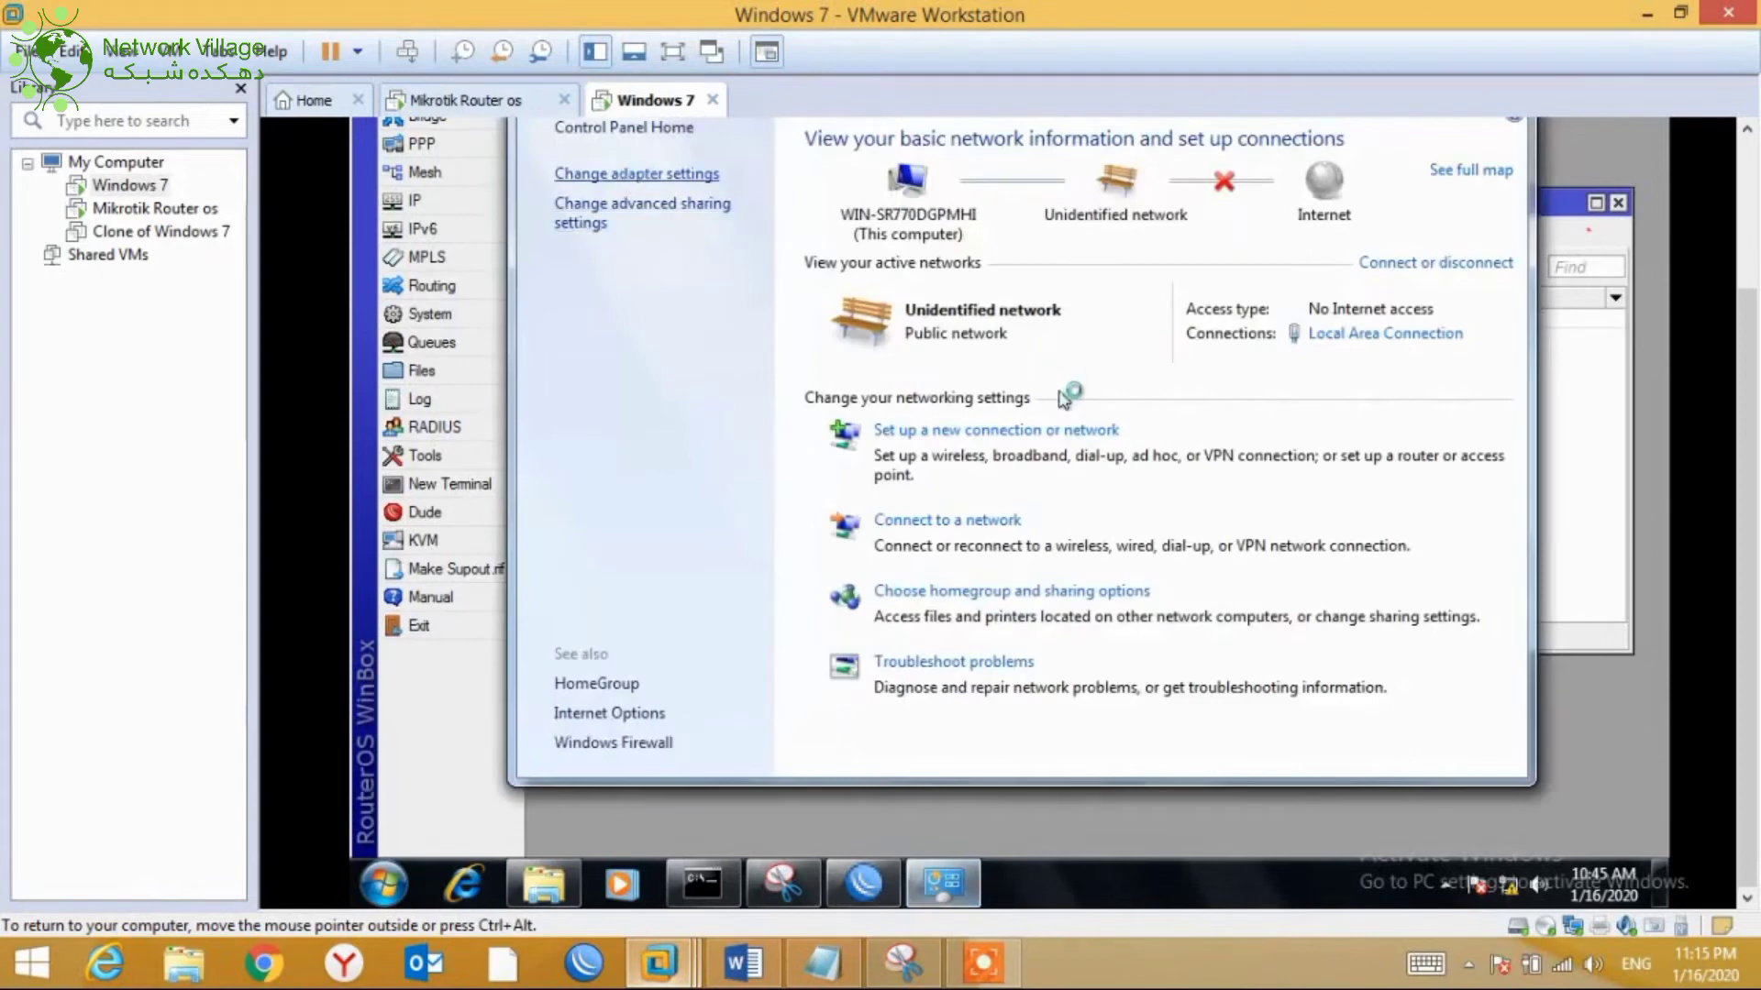
{"action": "left_click", "coordinate": [636, 173]}
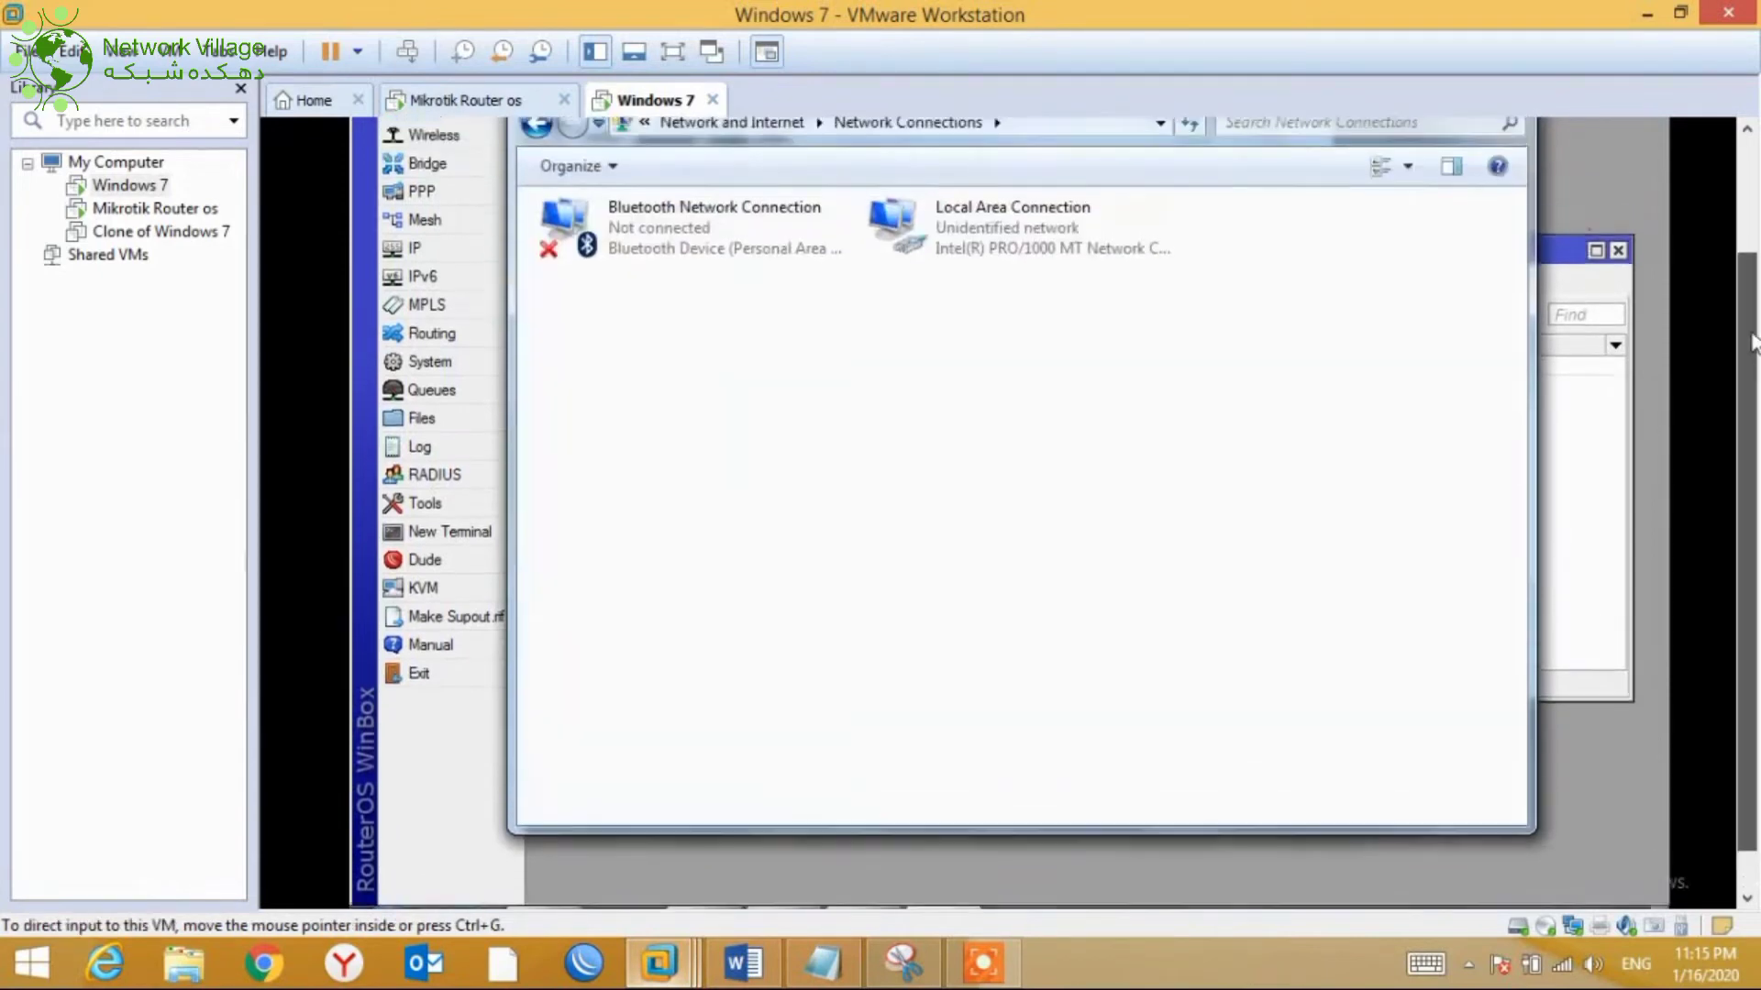
{"action": "right_click", "coordinate": [897, 232]}
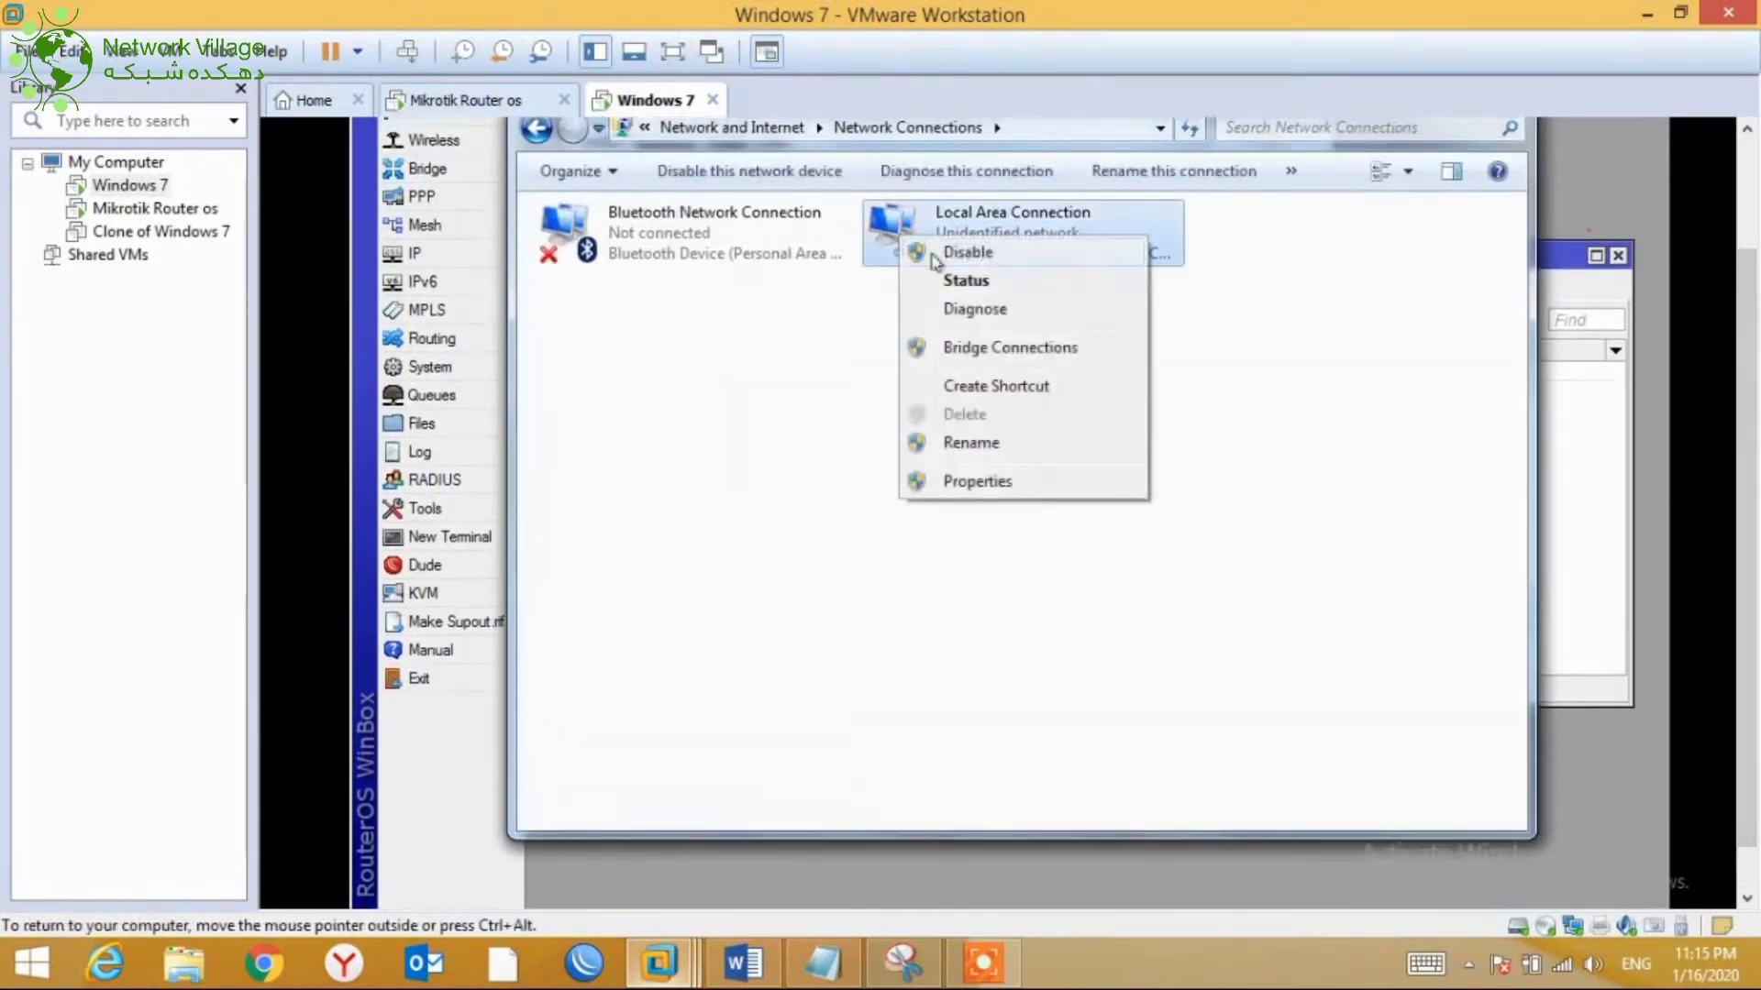
{"action": "left_click", "coordinate": [871, 221]}
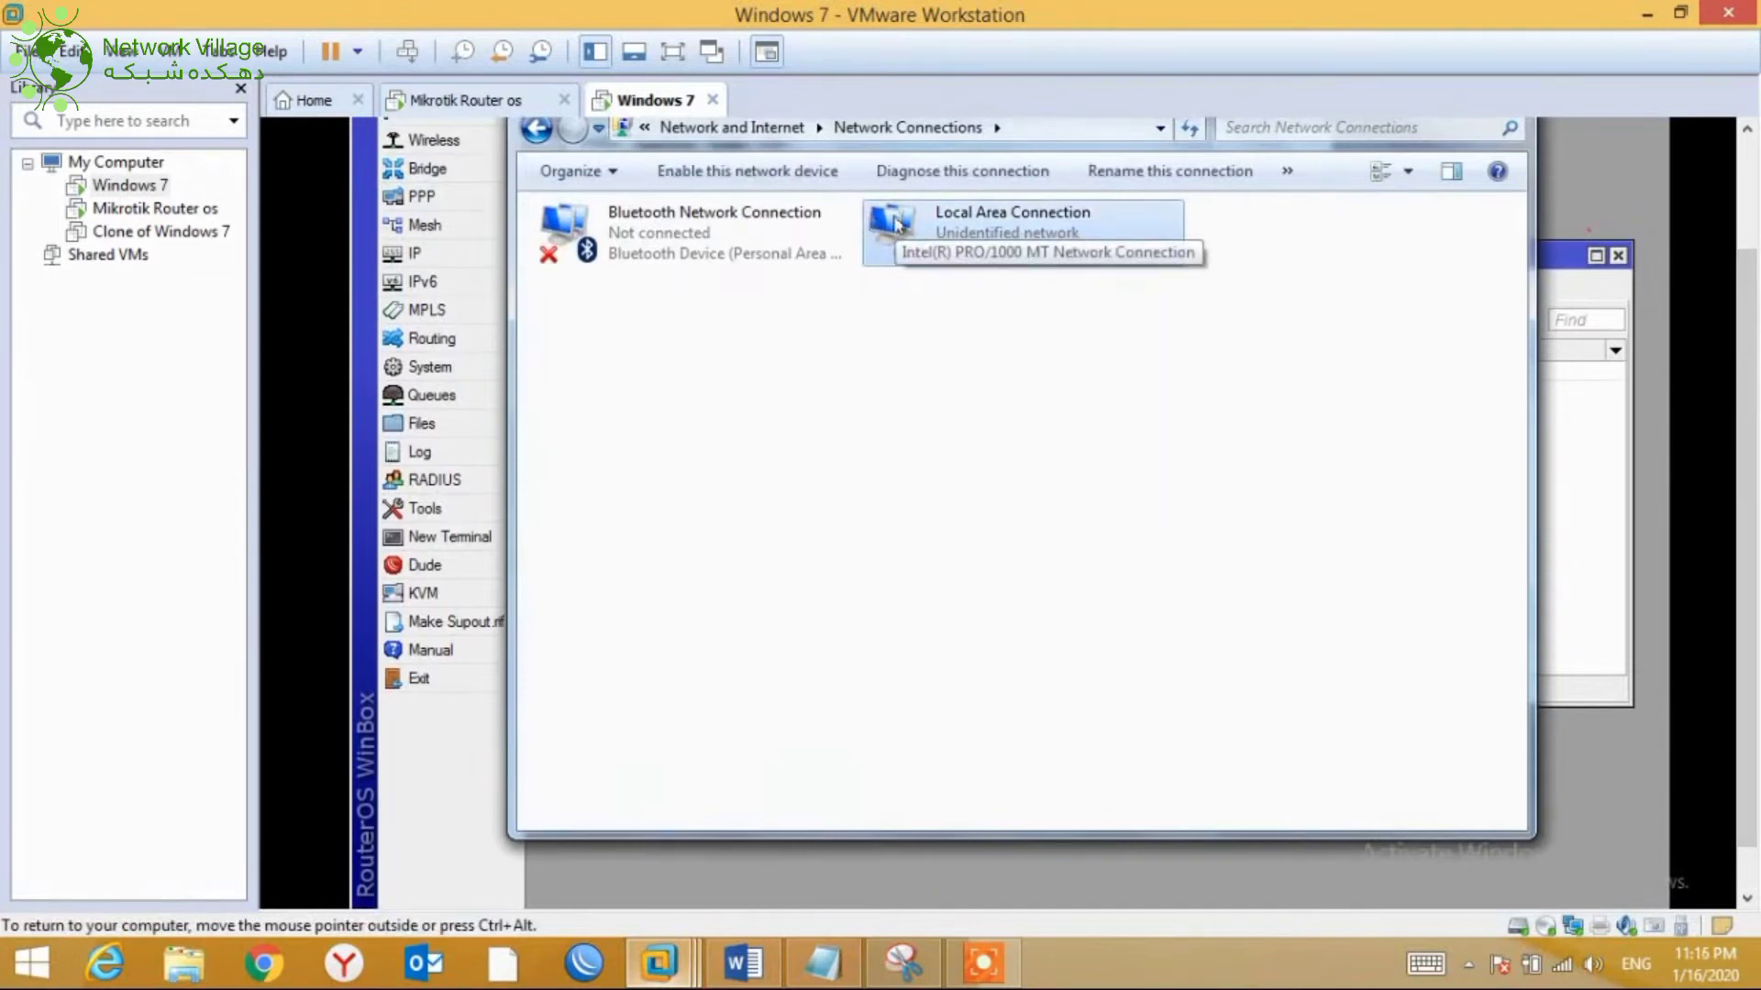
{"action": "right_click", "coordinate": [897, 222]}
{"action": "left_click", "coordinate": [923, 235]}
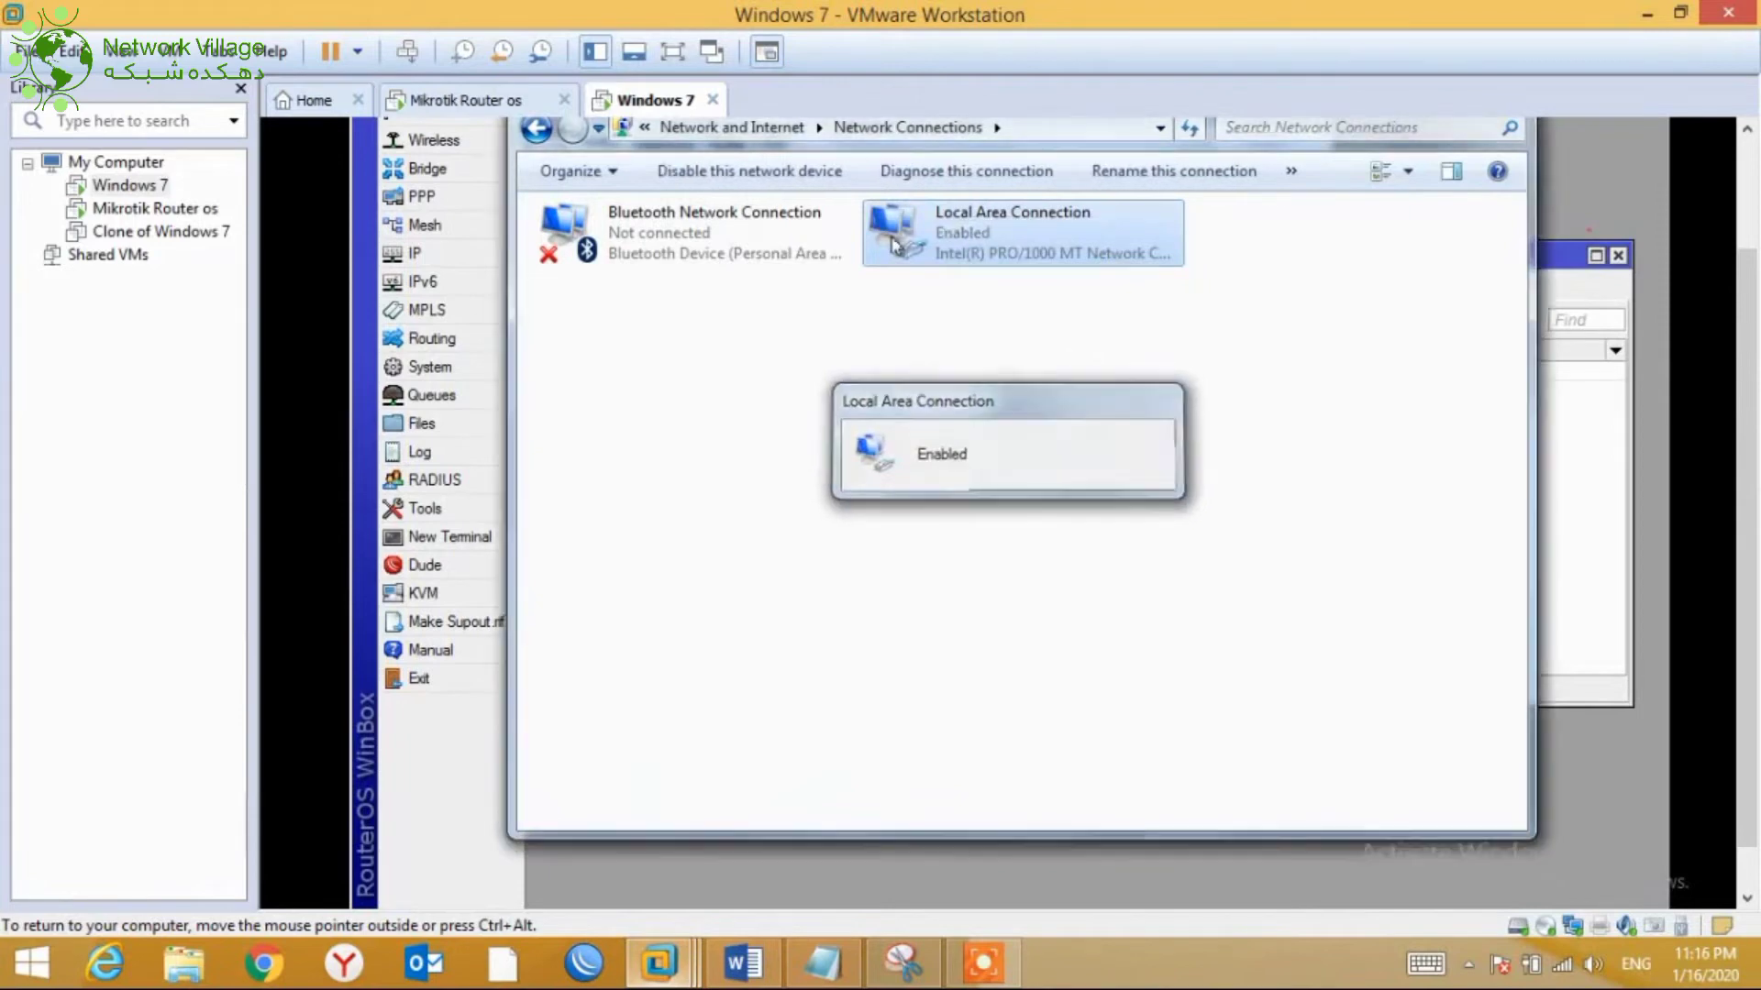
View the Local Area Connection's status details to check the IPv4 address, gateway and DNS servers leased by DHCP
{"action": "right_click", "coordinate": [894, 243]}
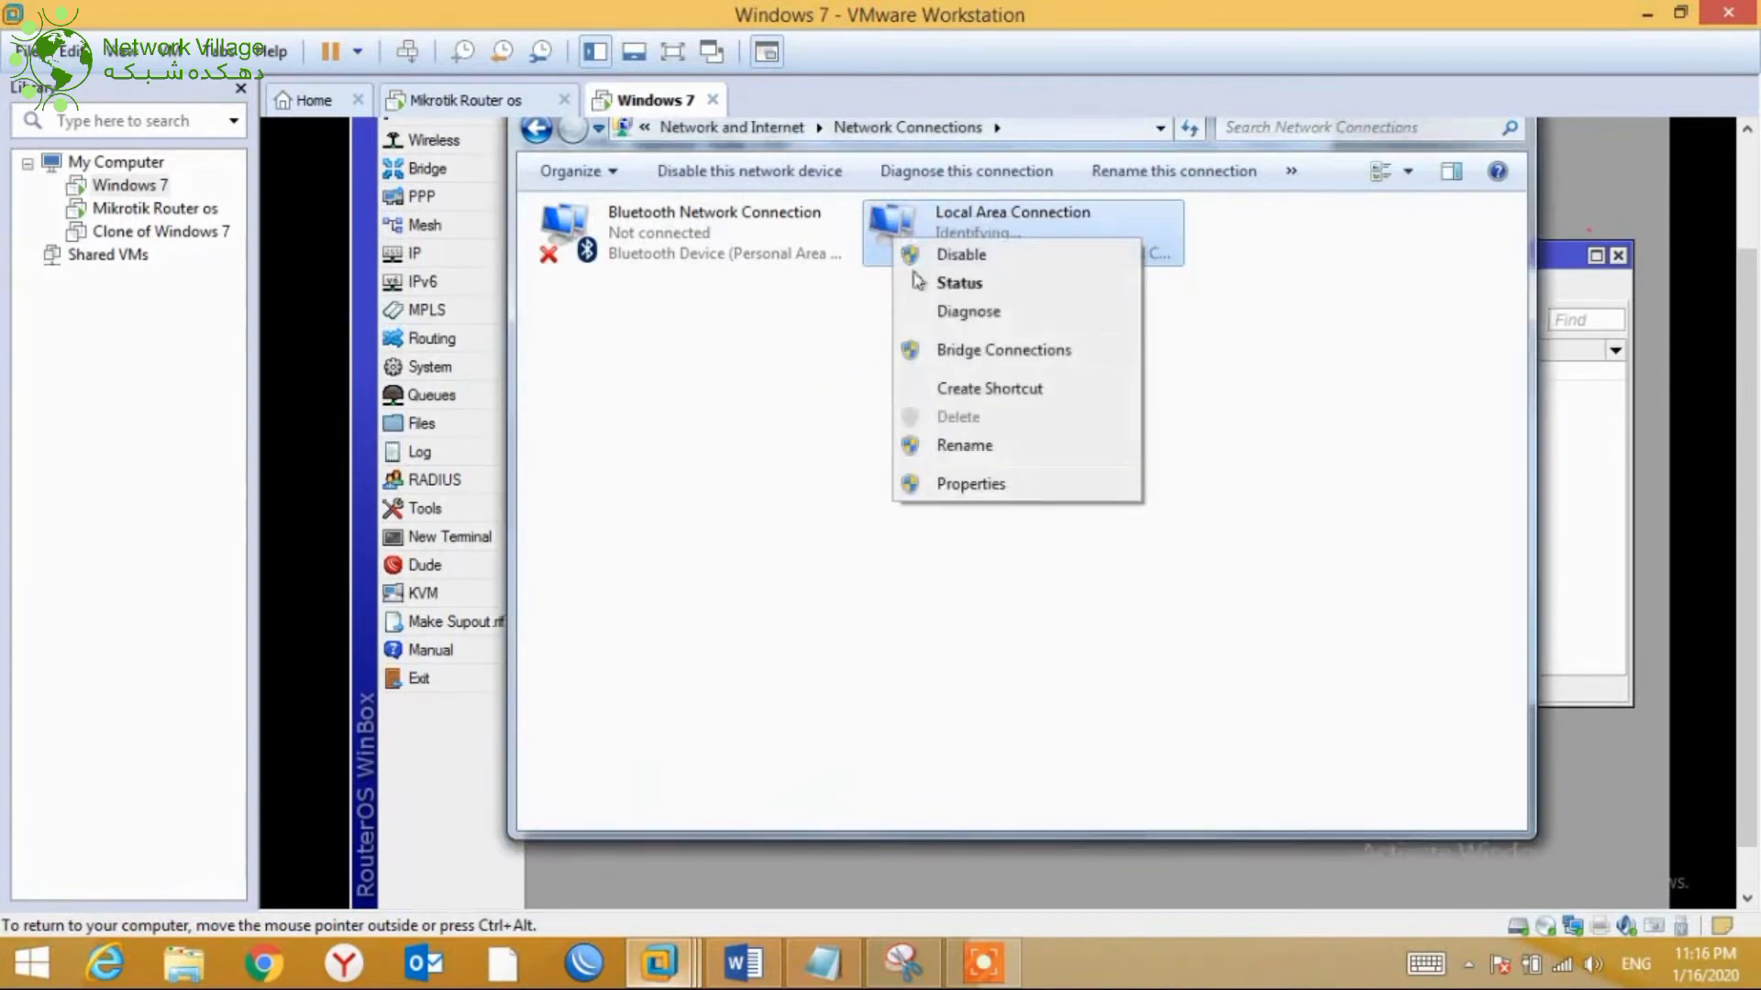
{"action": "left_click", "coordinate": [981, 484]}
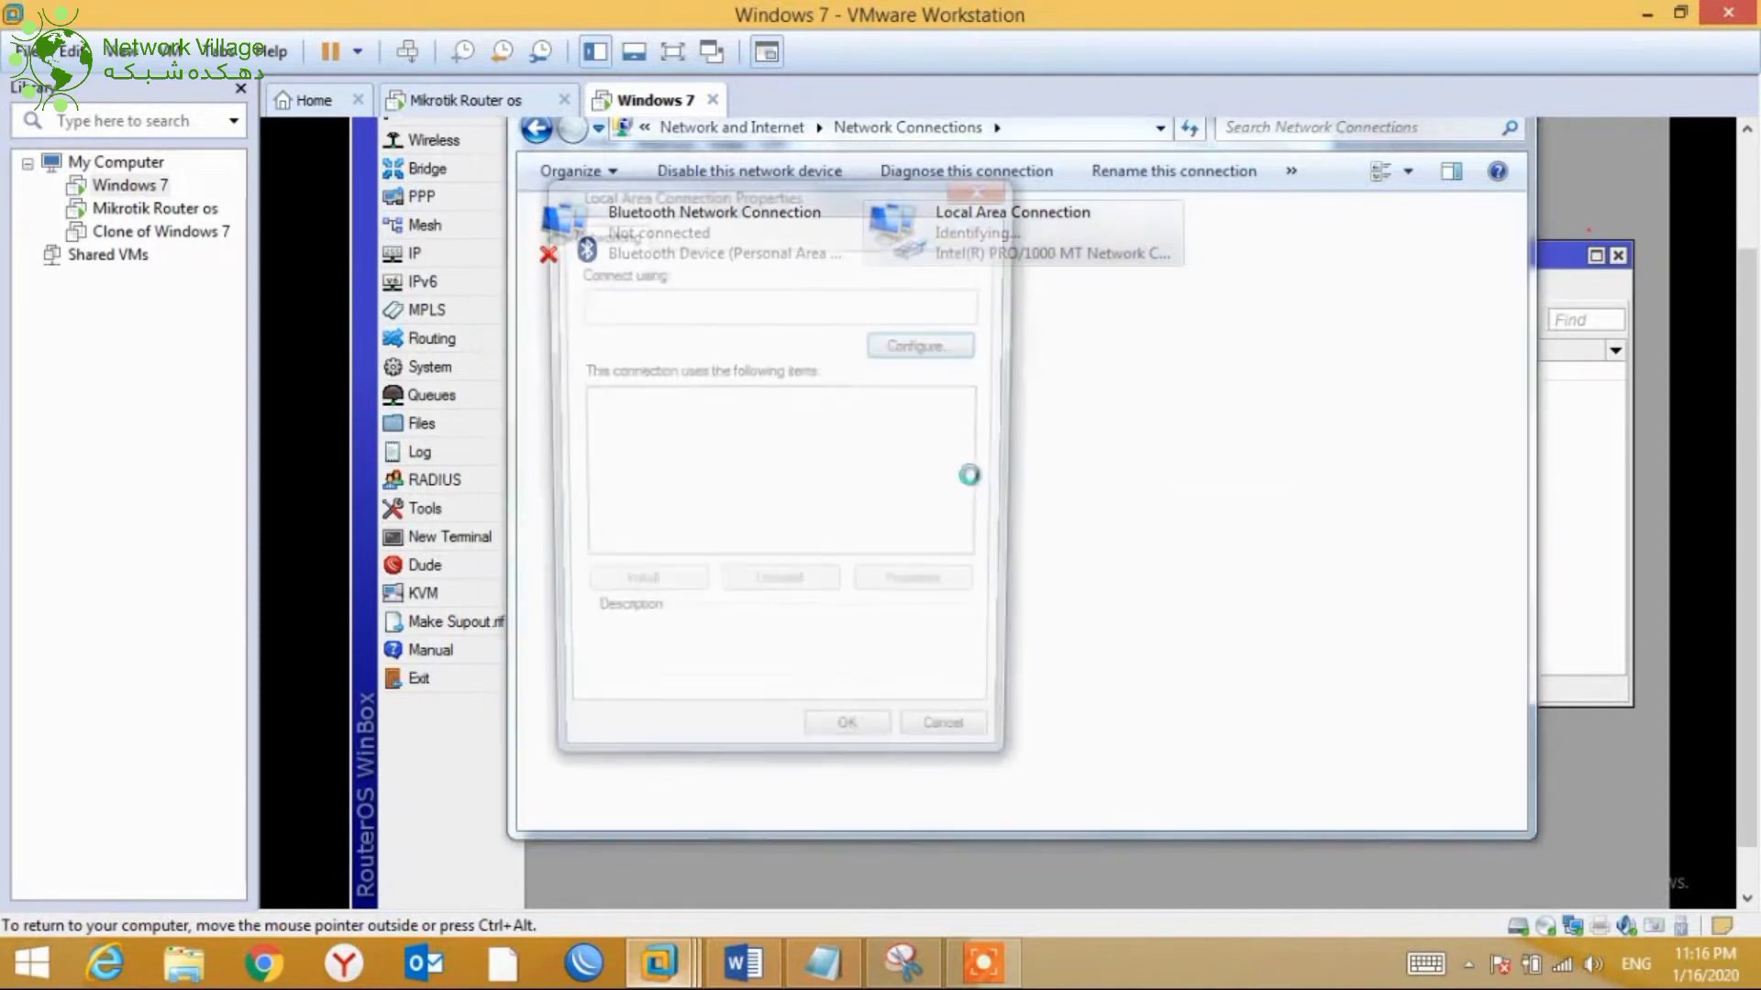
{"action": "left_click", "coordinate": [984, 189]}
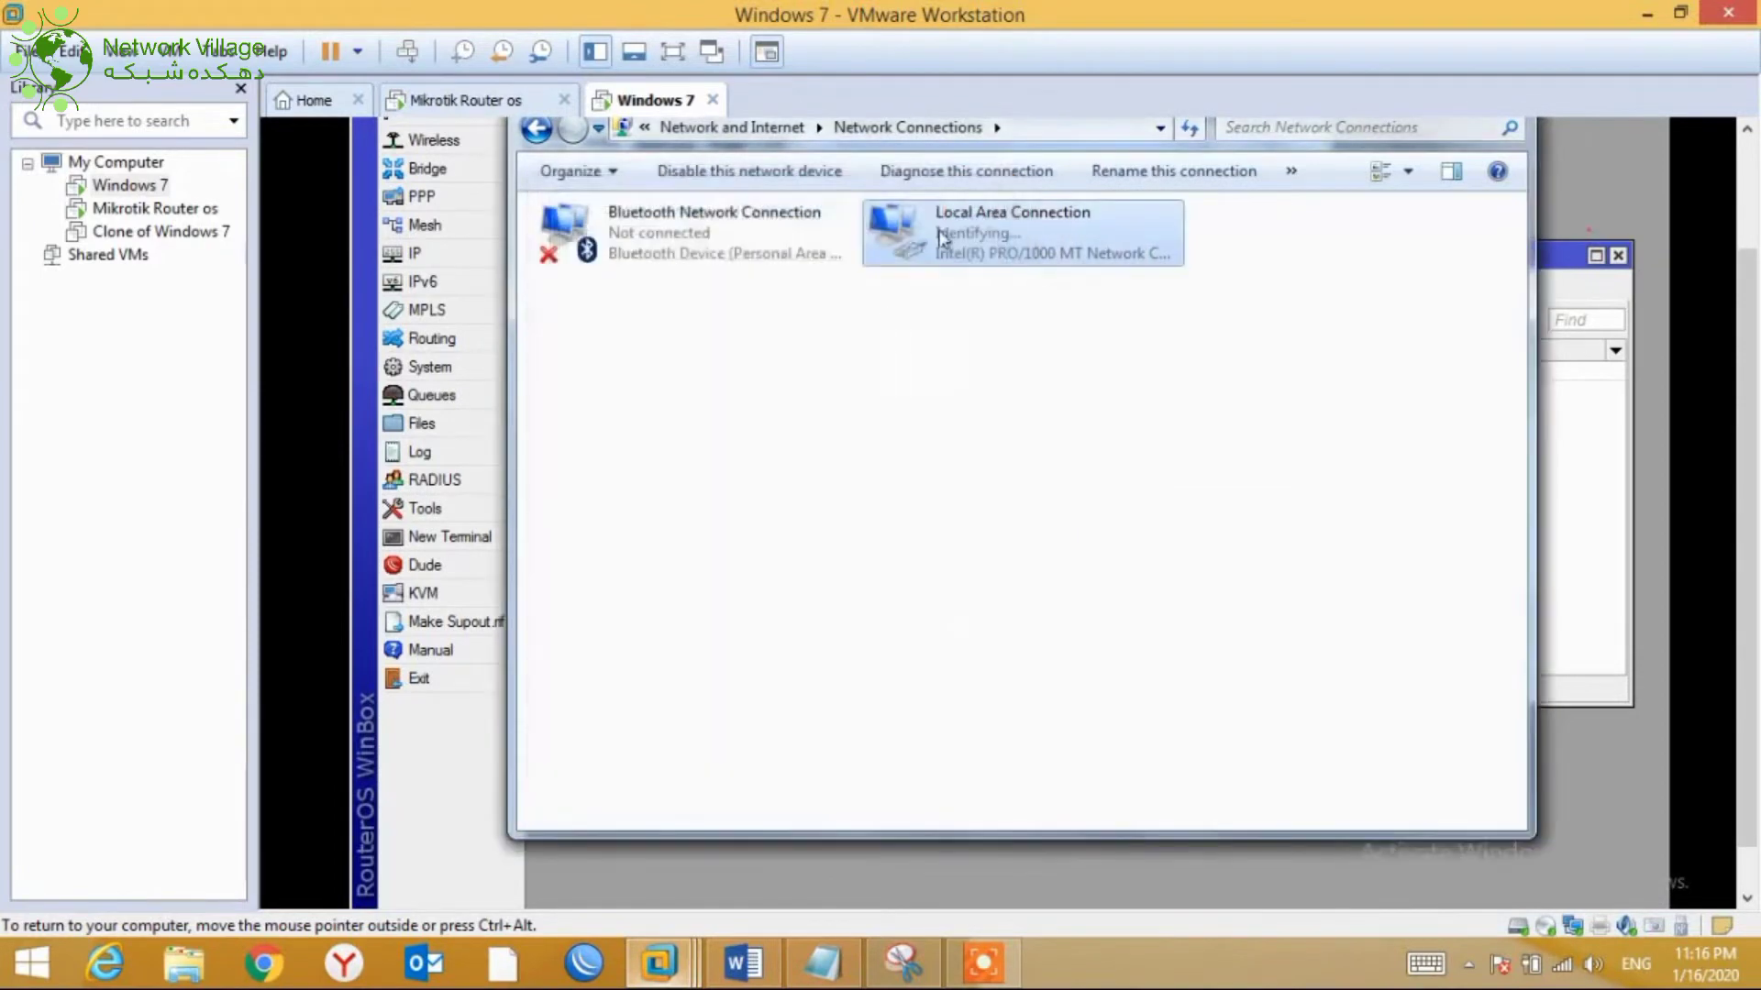
{"action": "right_click", "coordinate": [941, 231]}
{"action": "left_click", "coordinate": [980, 279]}
{"action": "left_click", "coordinate": [864, 440]}
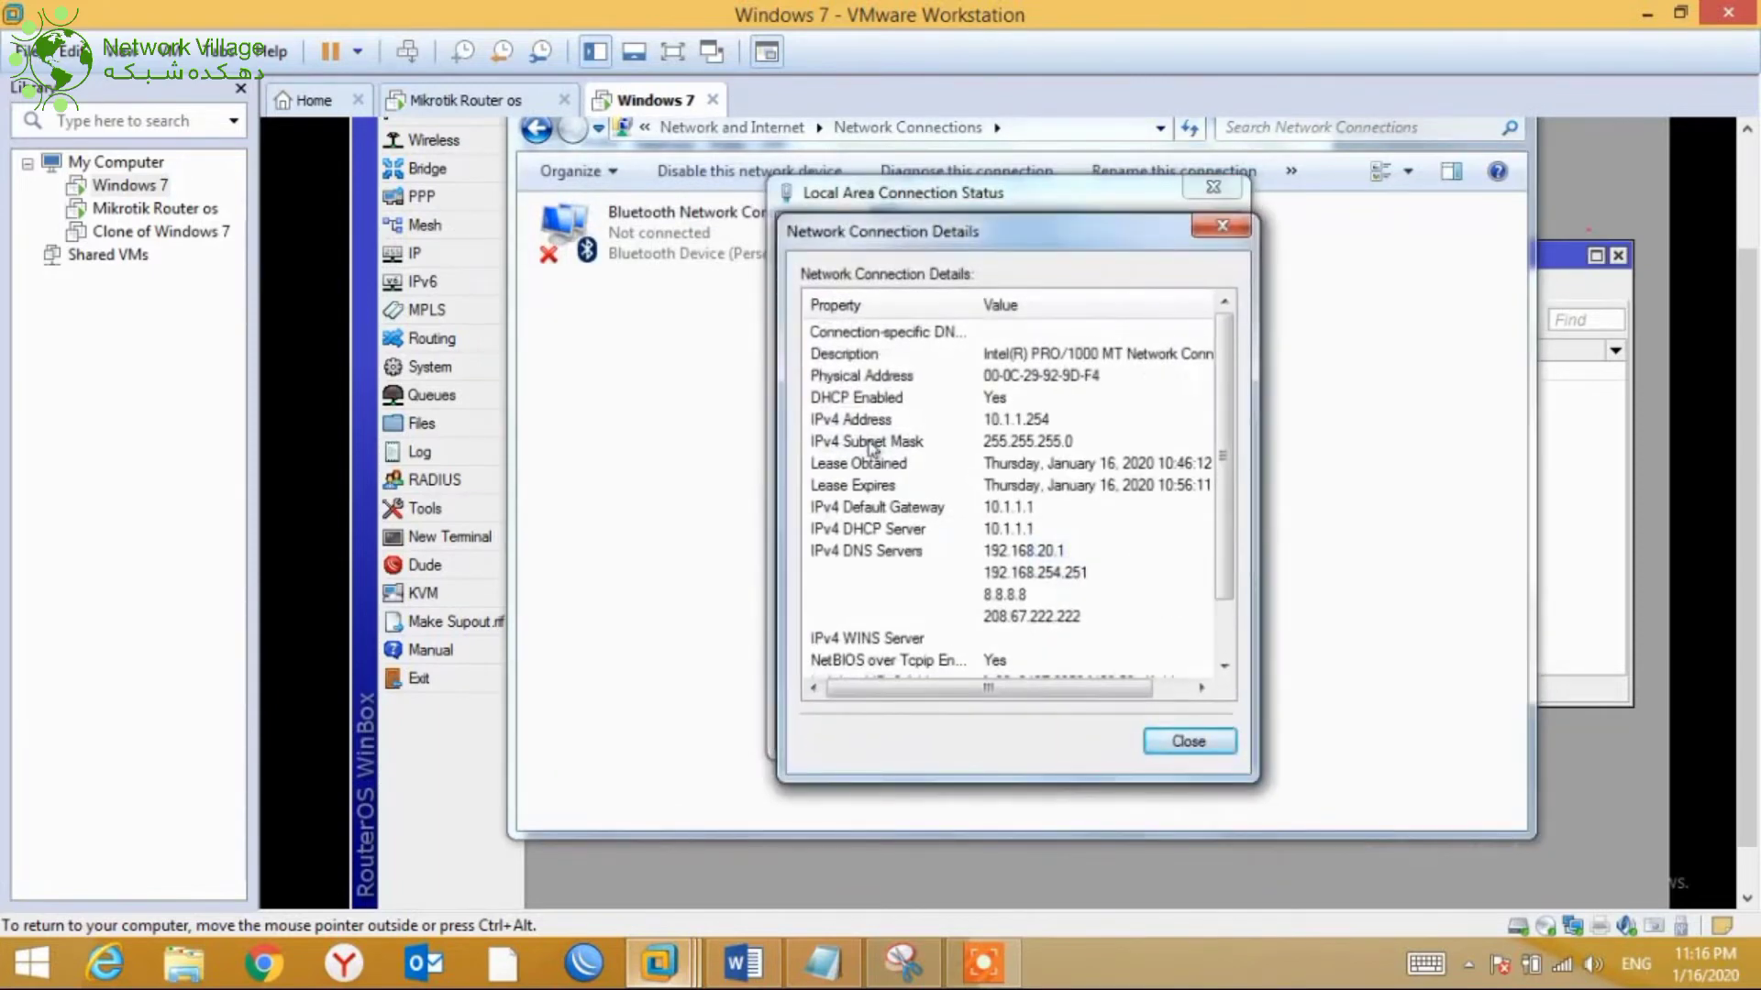
Dismiss the WinBox disconnection error and bring up the running google.com ping, closing the Local Area Connection windows
{"action": "left_click", "coordinate": [449, 257]}
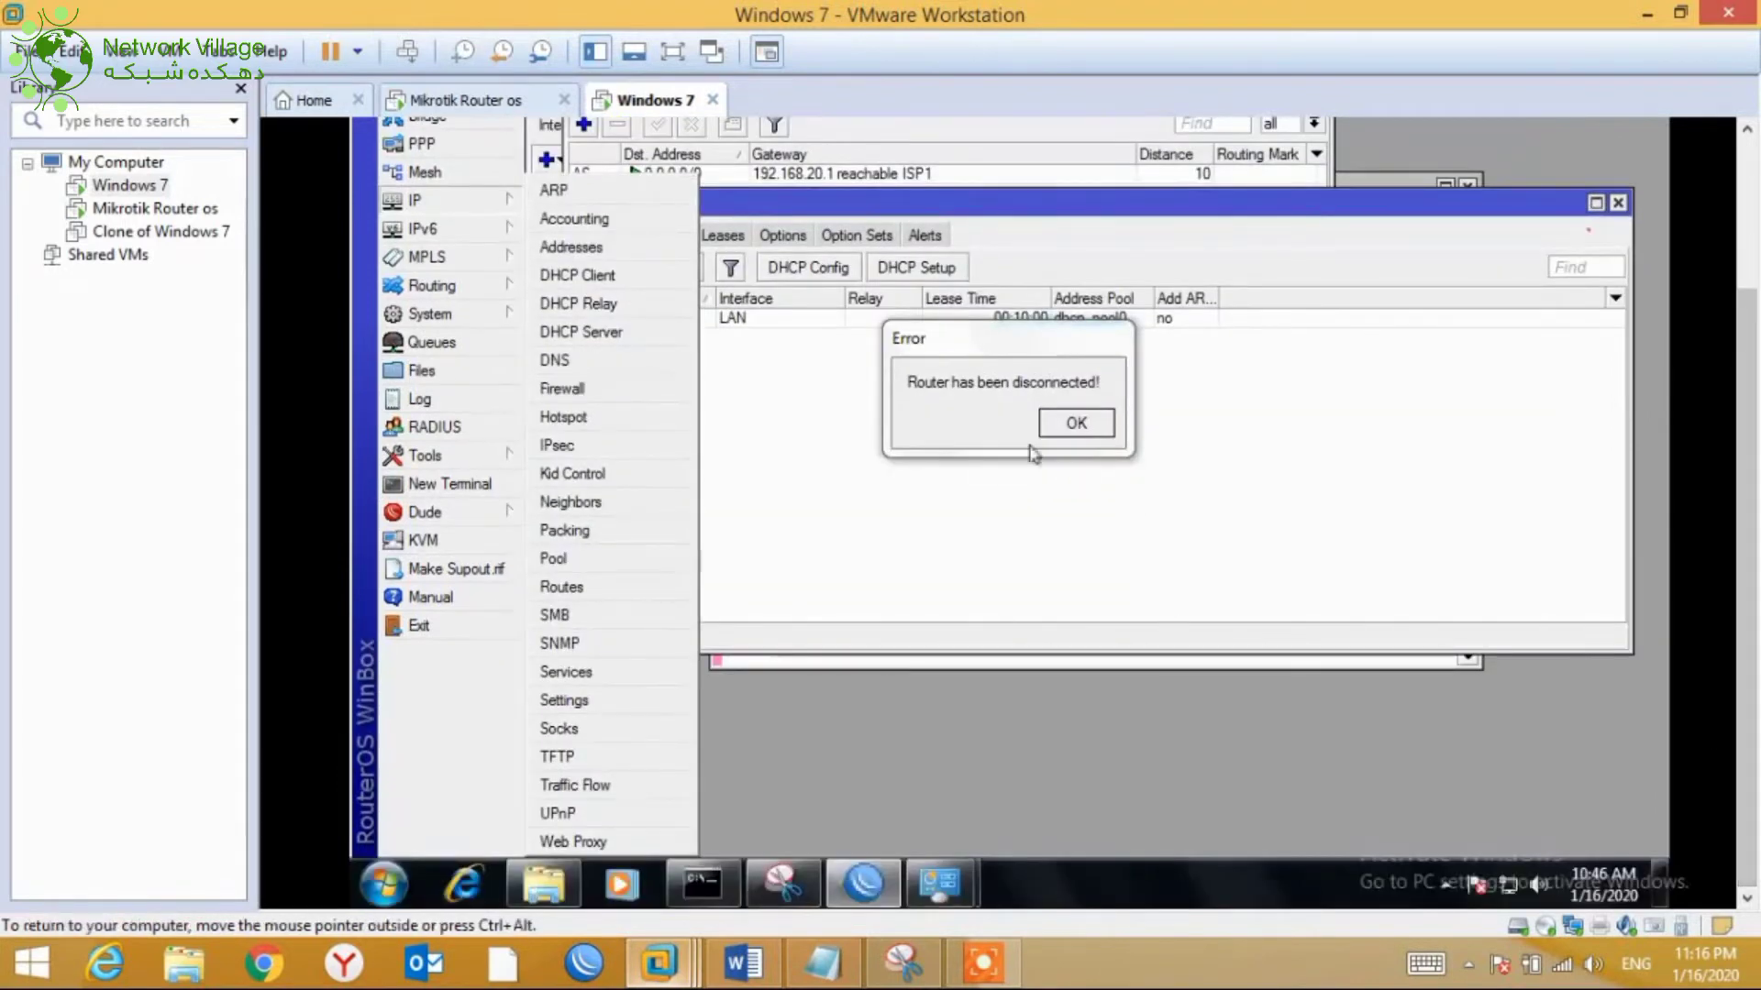
{"action": "left_click", "coordinate": [1069, 431]}
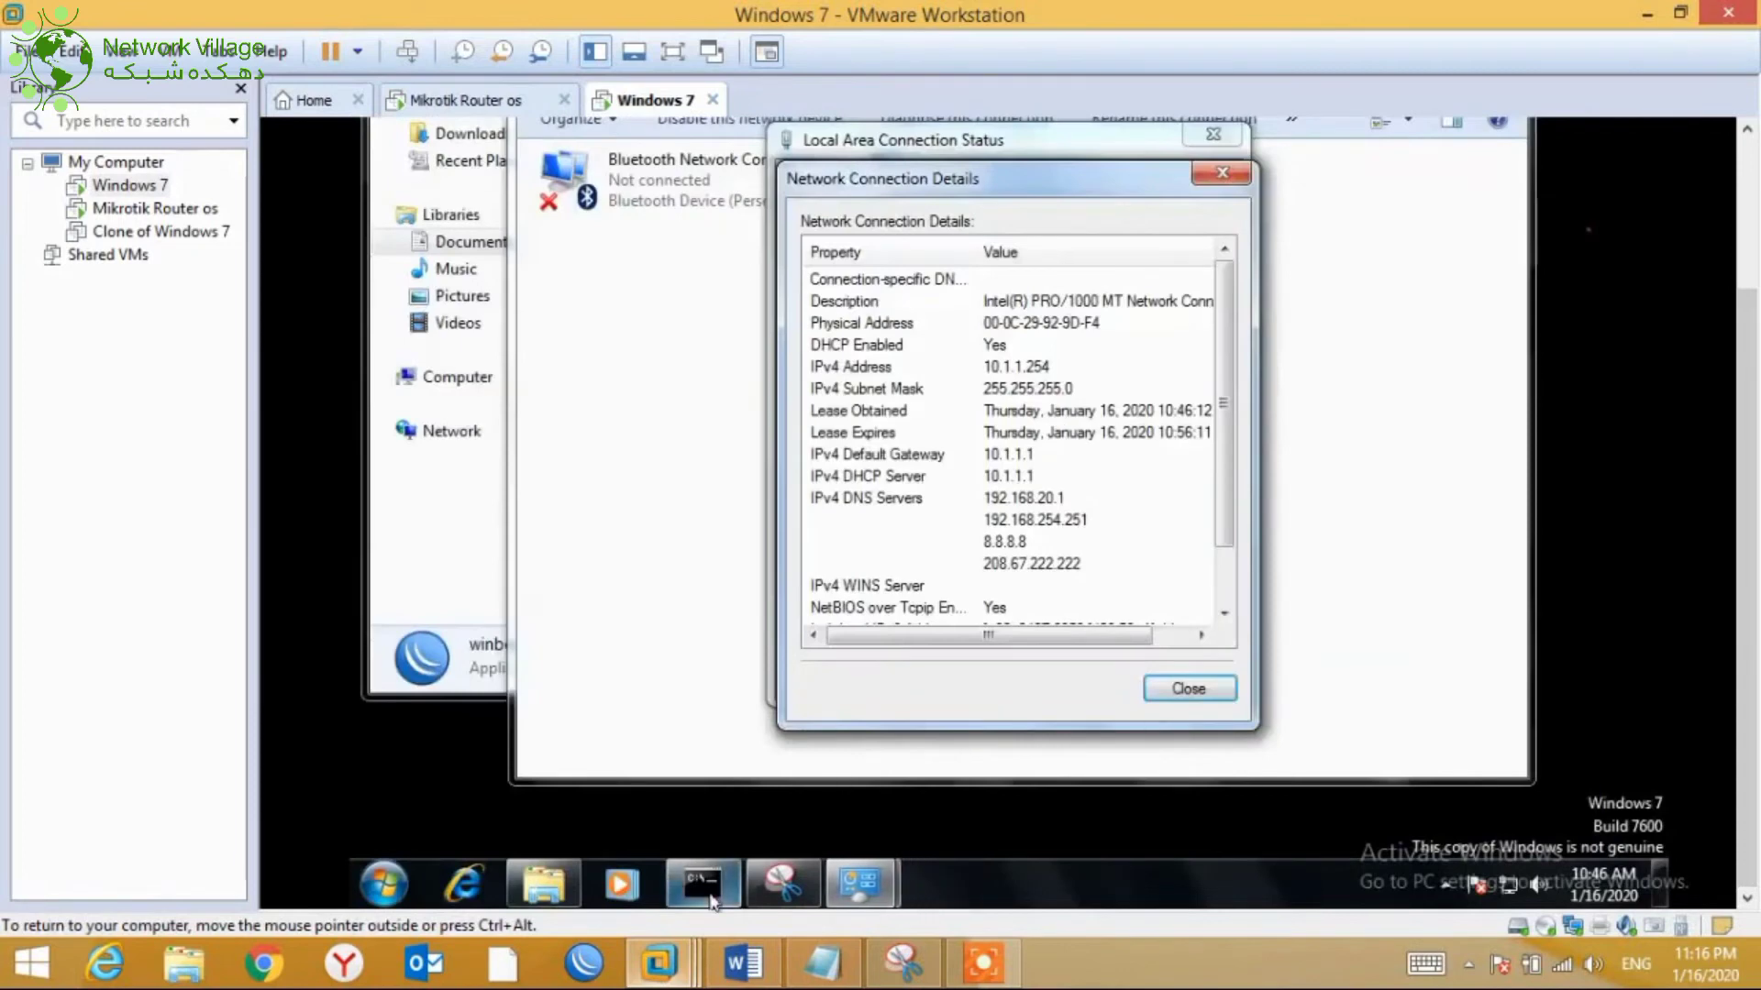
{"action": "left_click", "coordinate": [702, 885]}
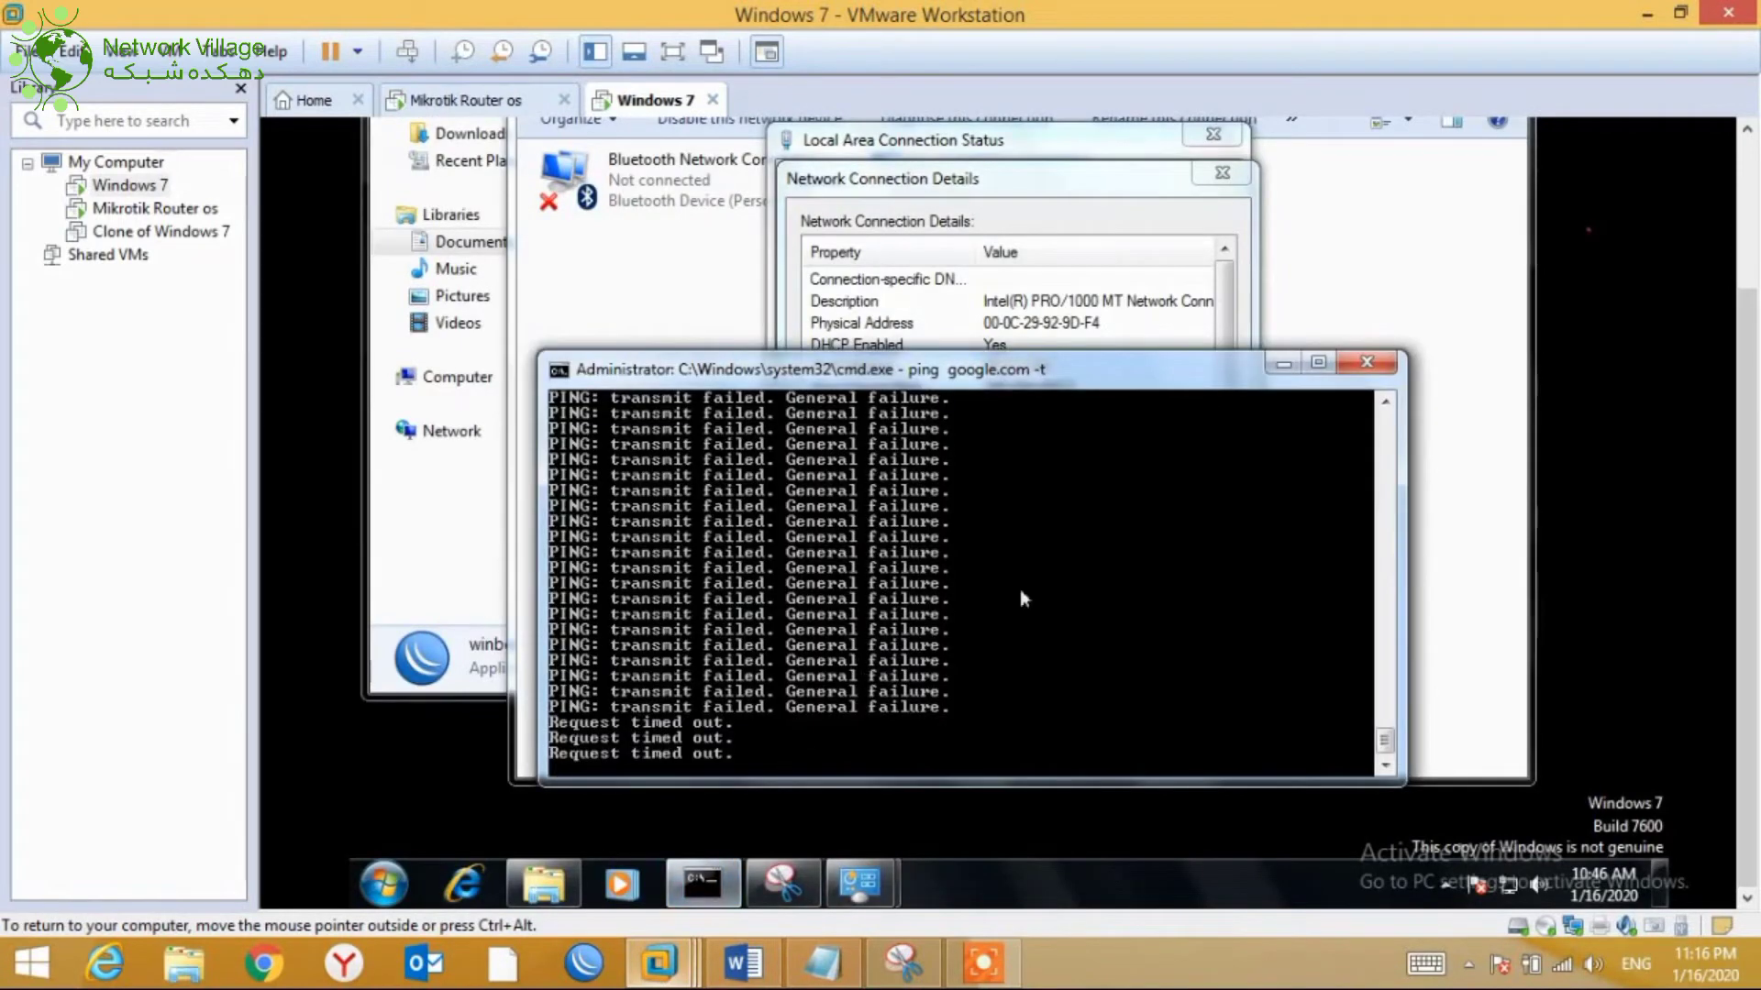
{"action": "left_click", "coordinate": [1172, 229]}
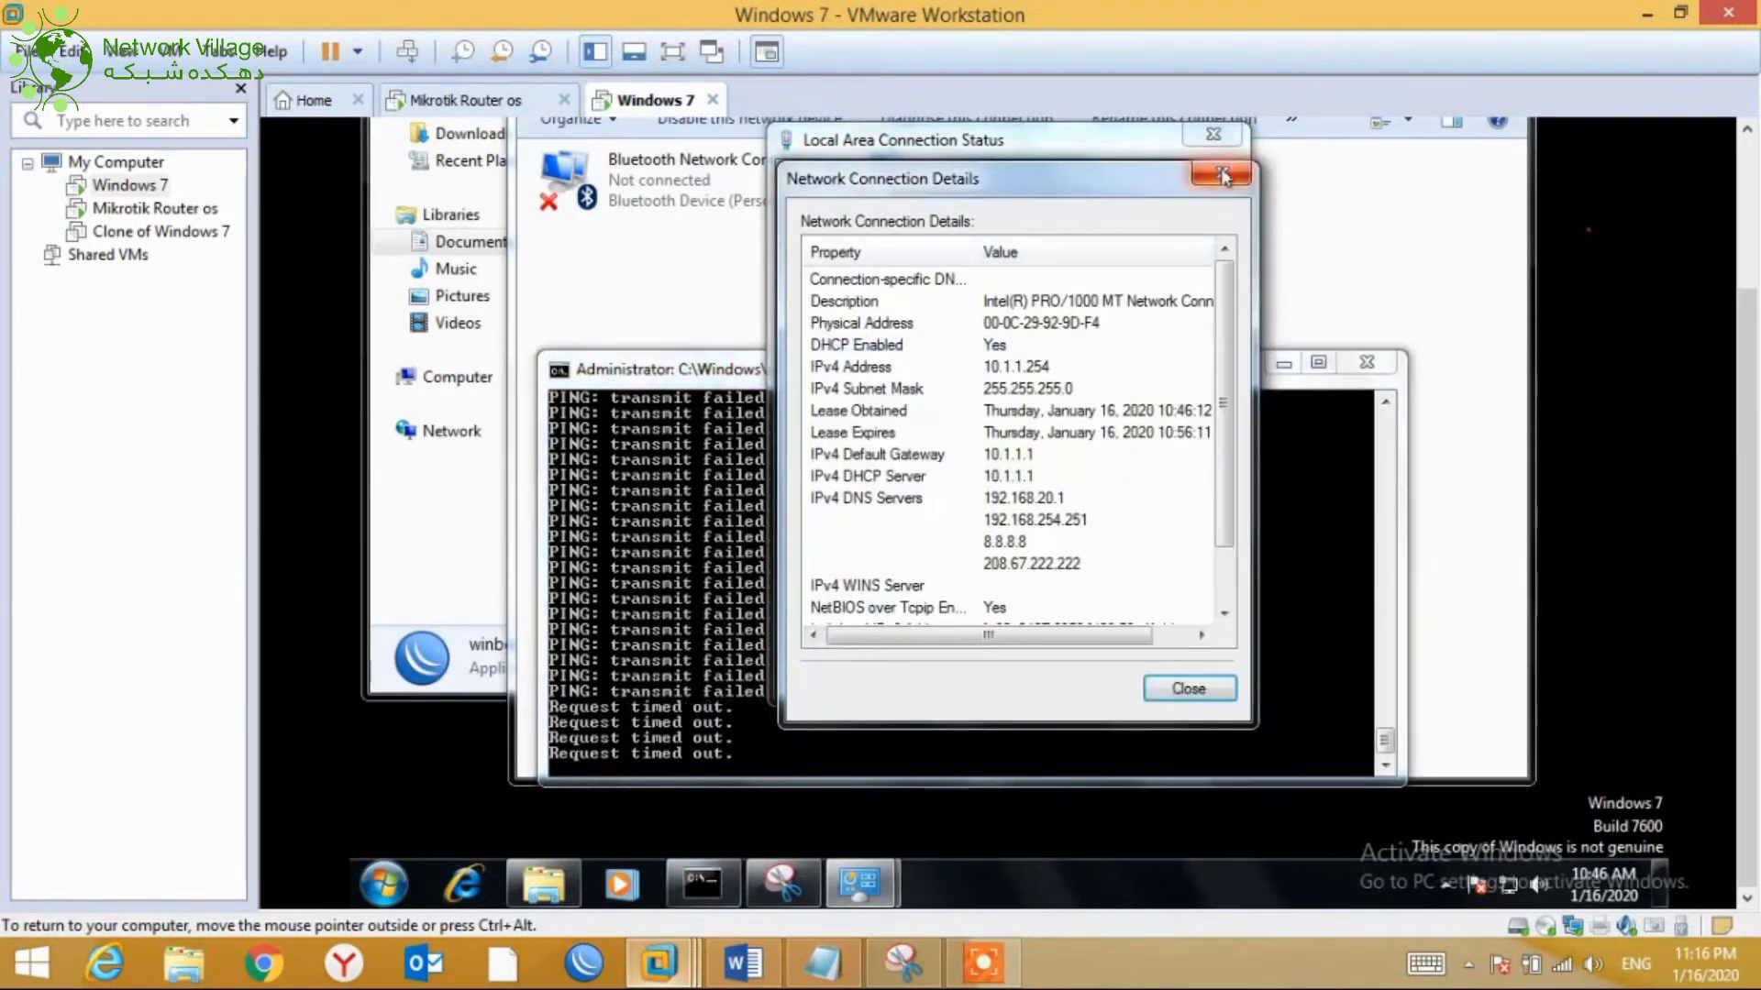
{"action": "left_click", "coordinate": [1222, 173]}
{"action": "left_click", "coordinate": [1174, 675]}
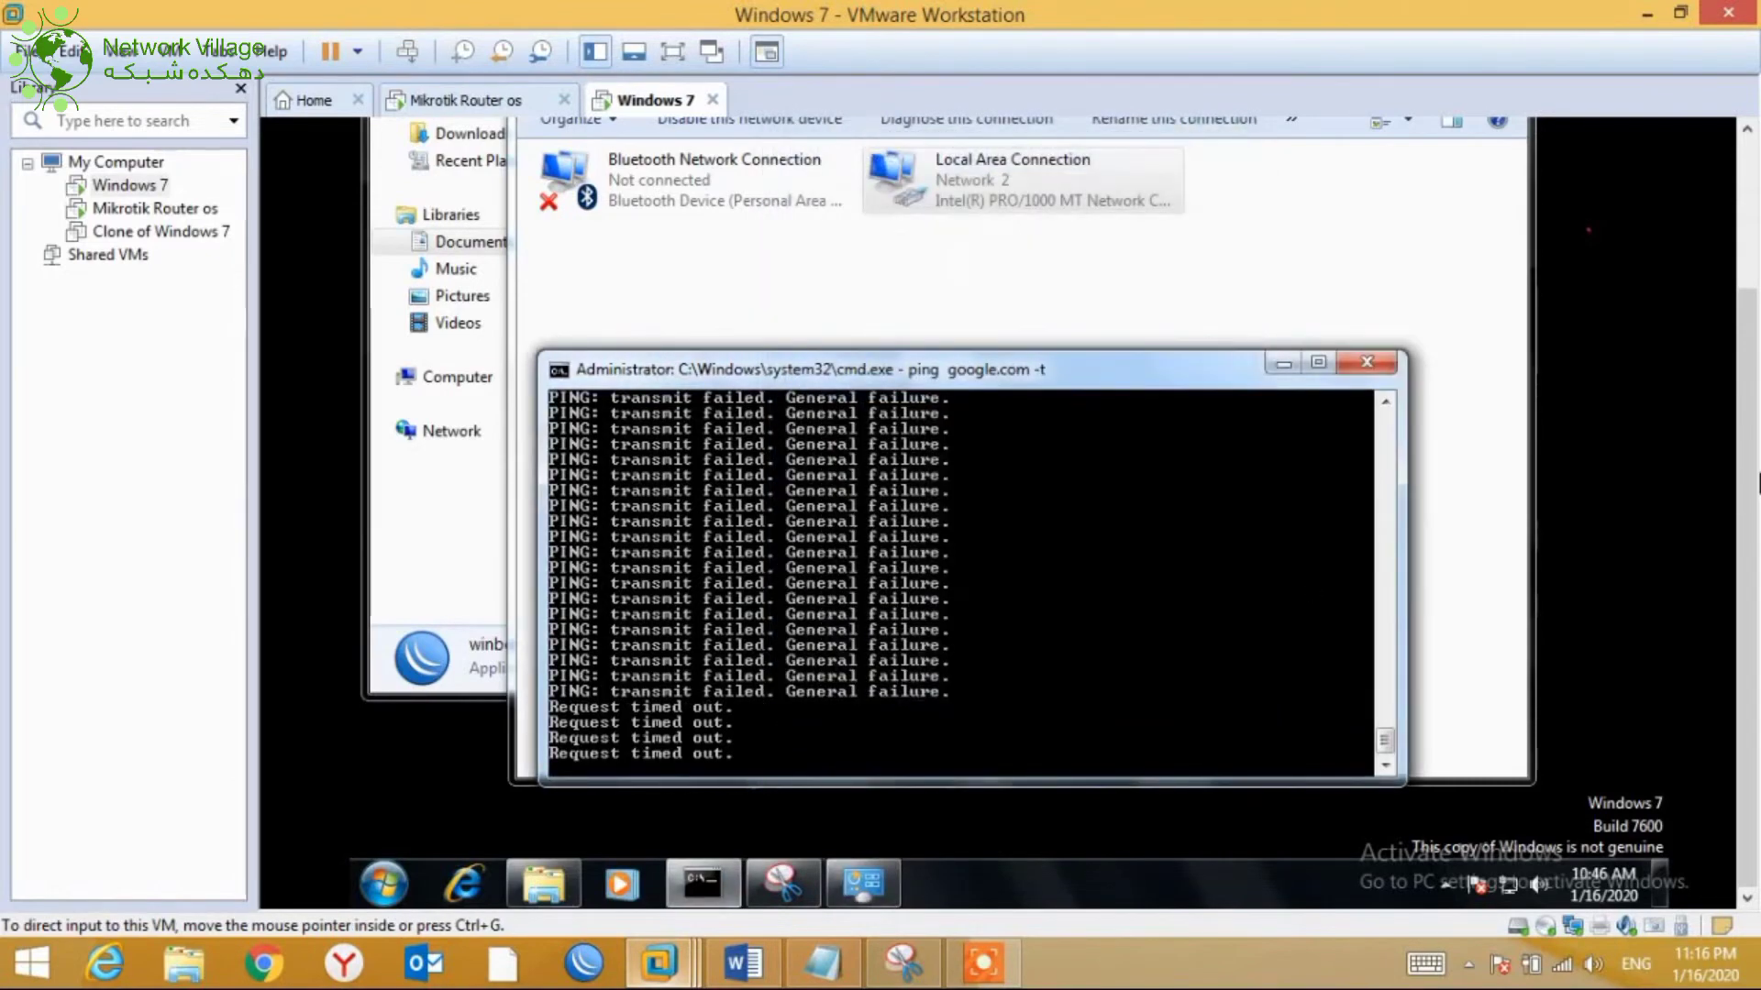
Relaunch winbox from the Documents library and reconnect to router 00:0C:29:BA:CA:CB as admin, dismissing the RouterOS welcome message
{"action": "scroll", "coordinate": [1751, 483], "scroll_direction": "up", "scroll_amount": 3}
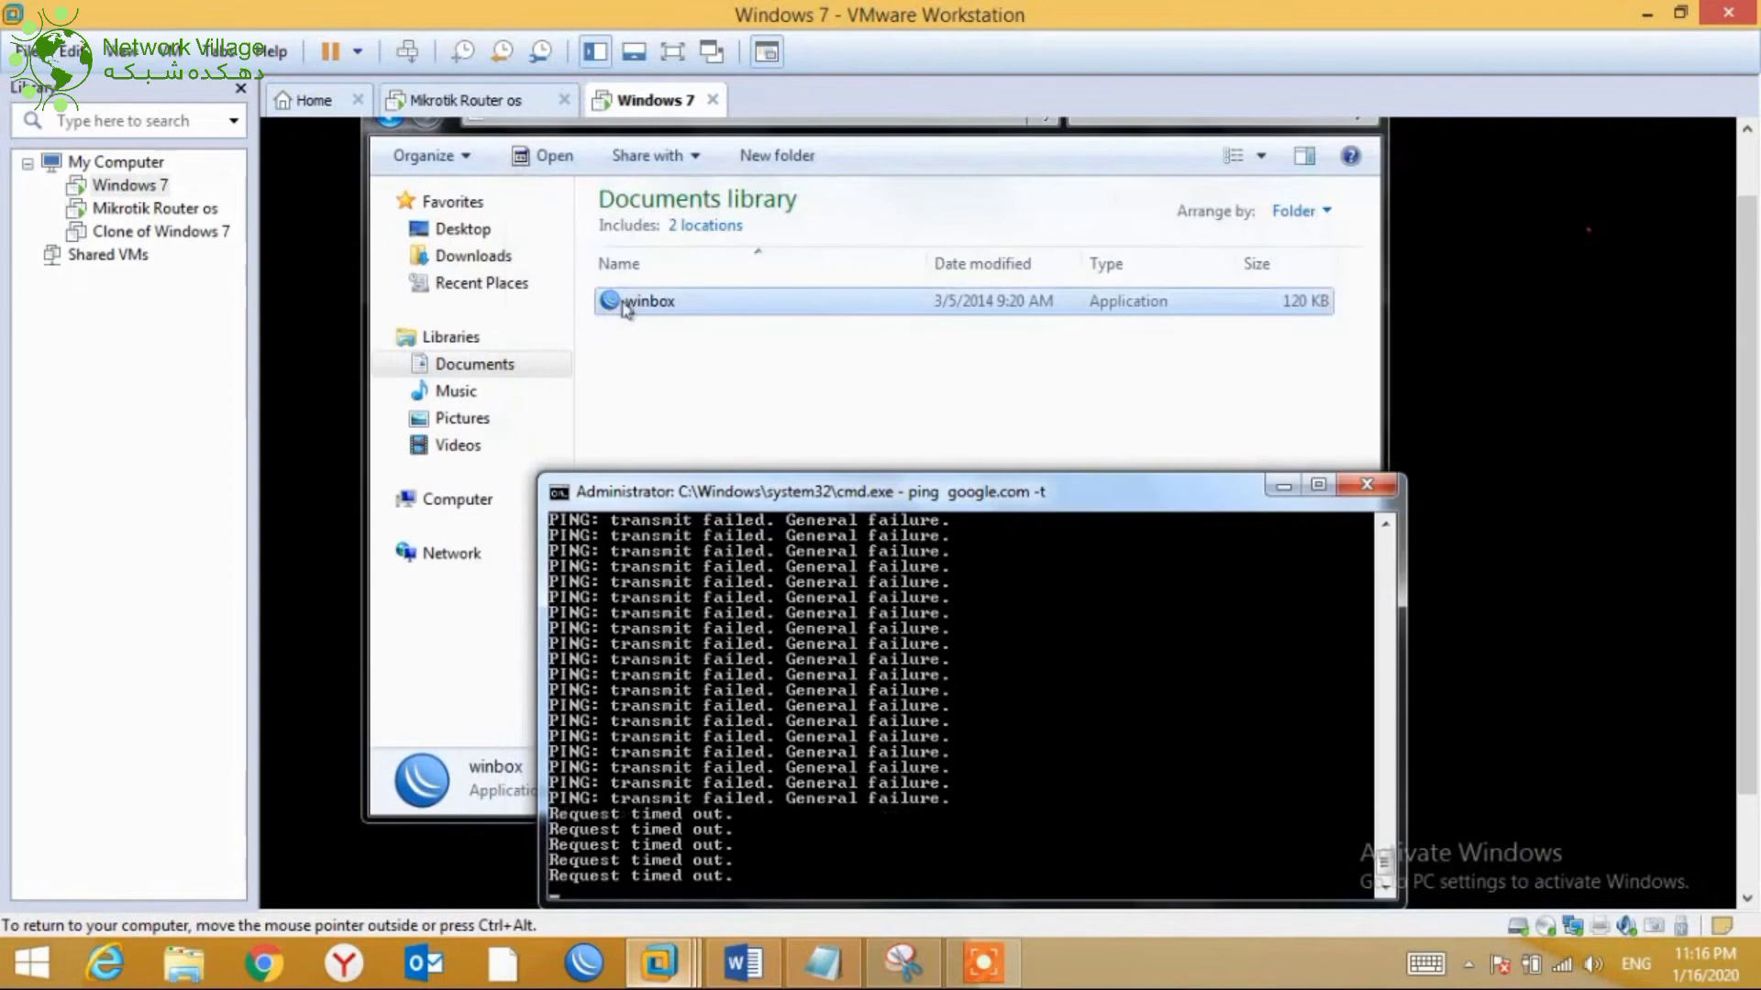
{"action": "double_click", "coordinate": [626, 307]}
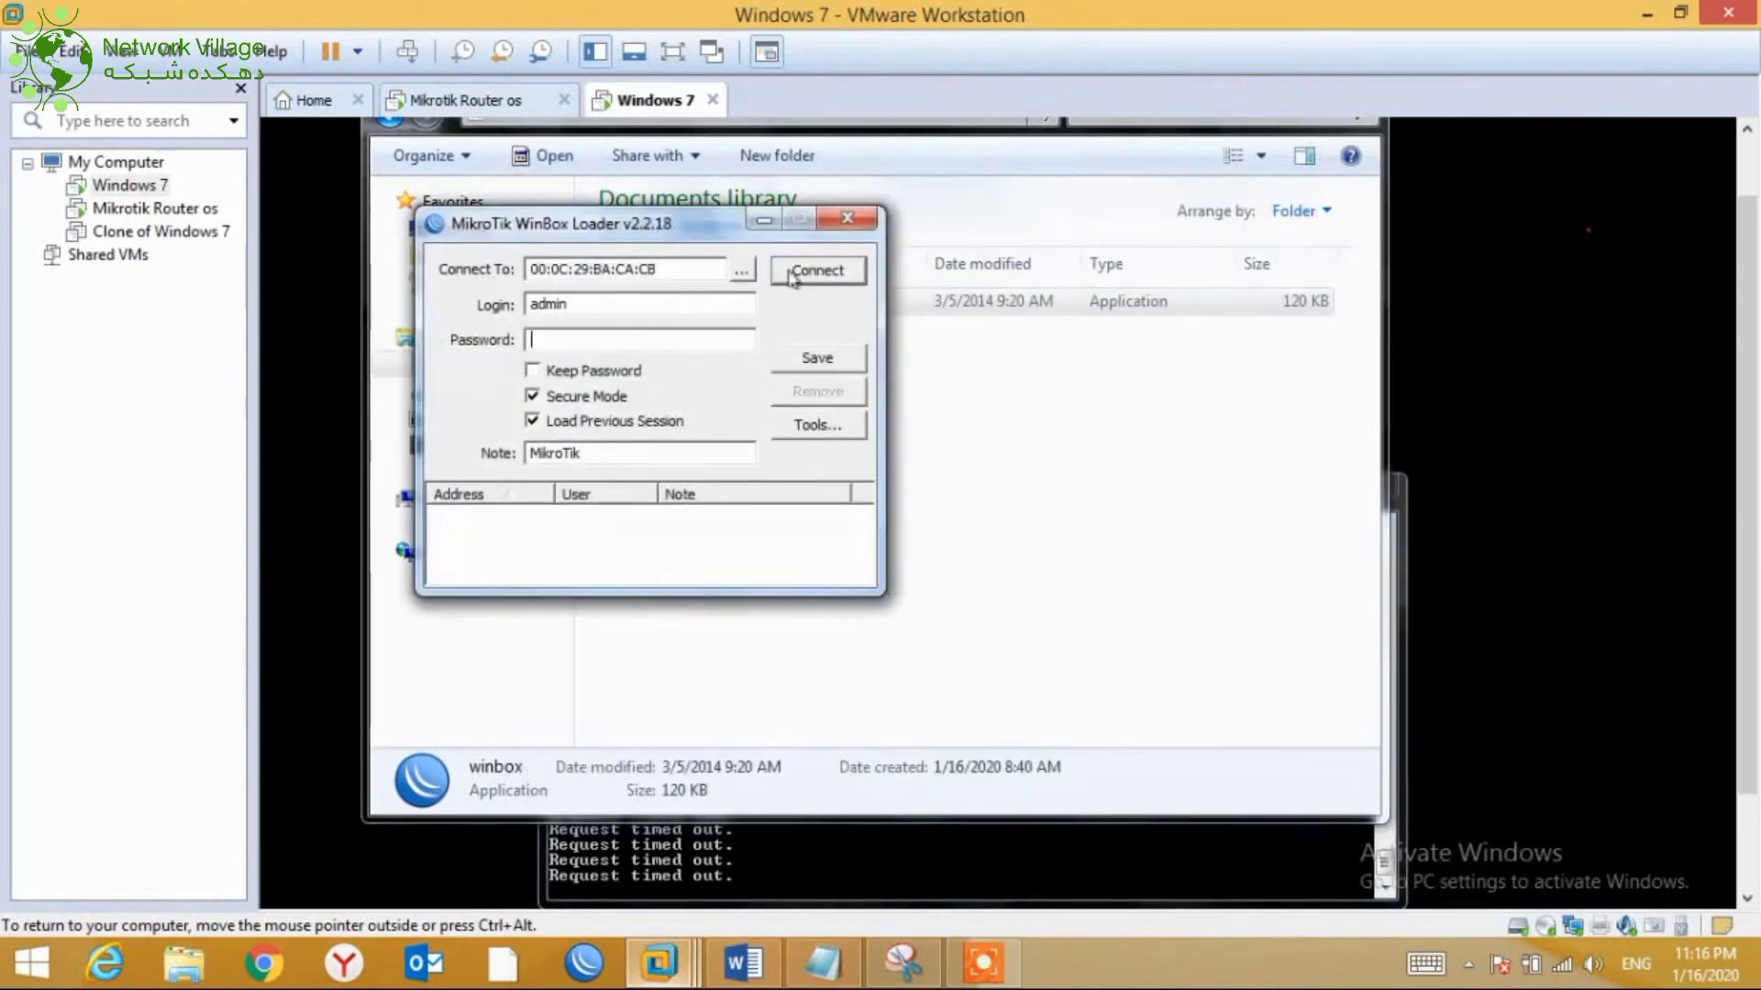
{"action": "left_click", "coordinate": [792, 273]}
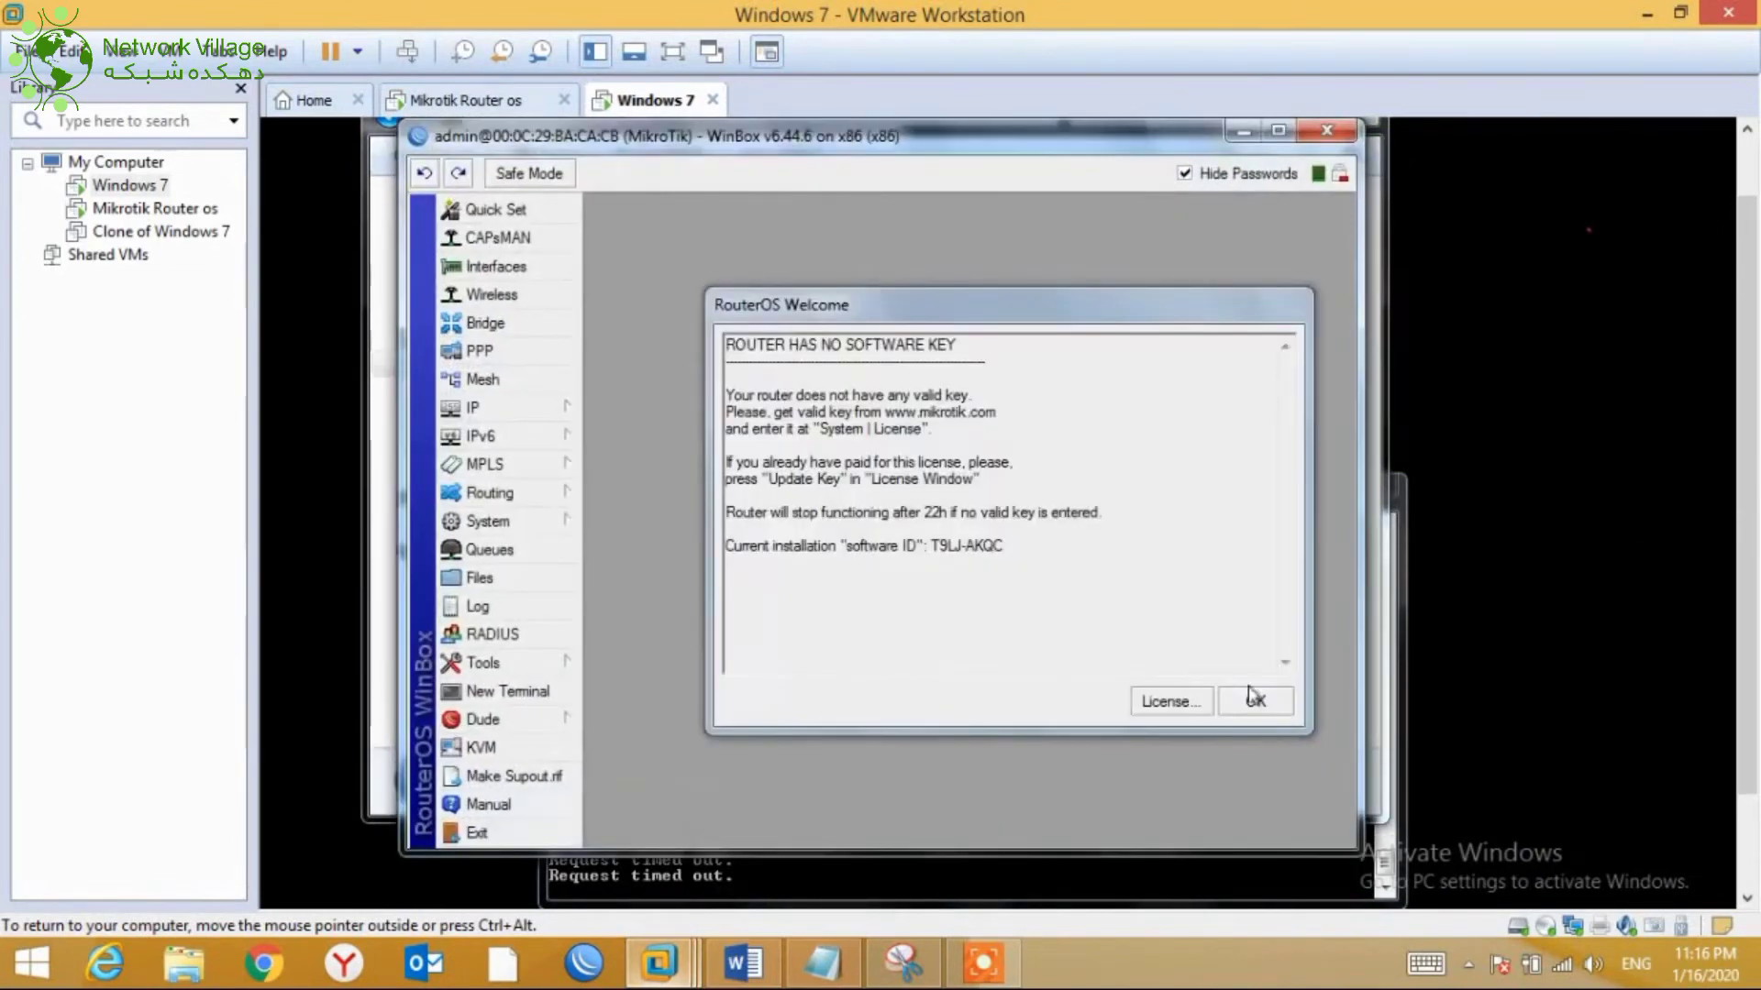
{"action": "left_click", "coordinate": [1250, 690]}
Start a new firewall NAT rule with chain srcnat and out interface all ethernet
{"action": "left_click", "coordinate": [565, 407]}
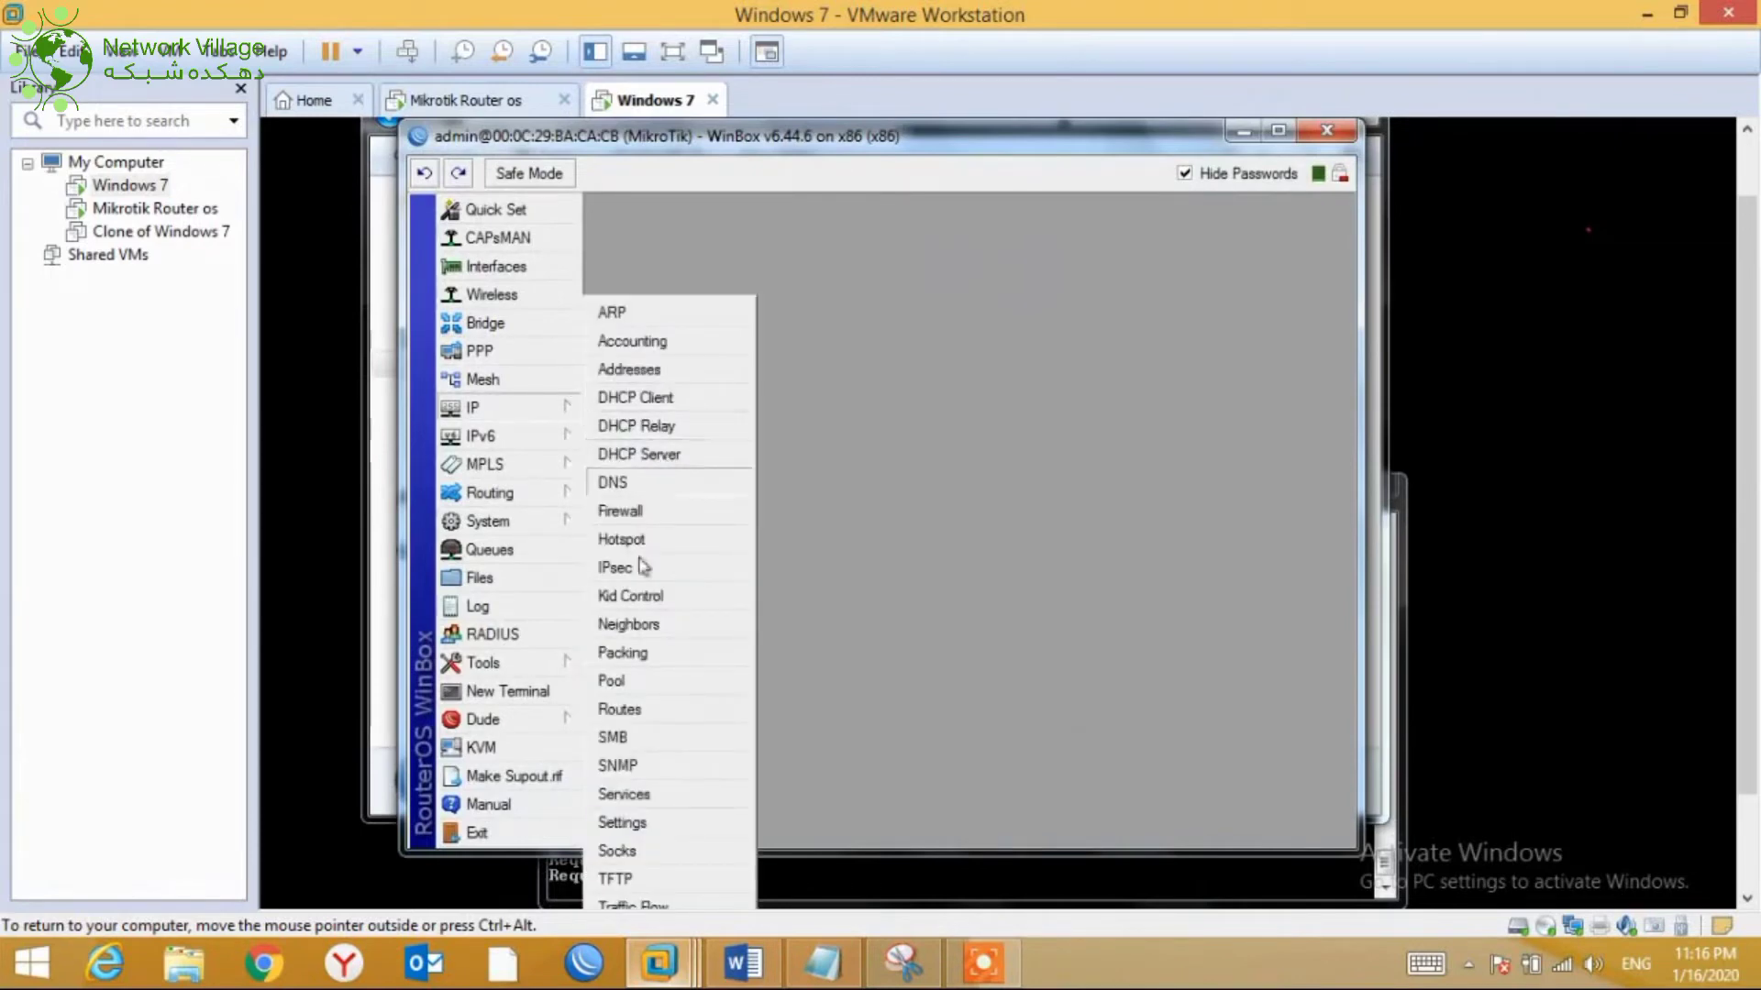
{"action": "left_click", "coordinate": [636, 524]}
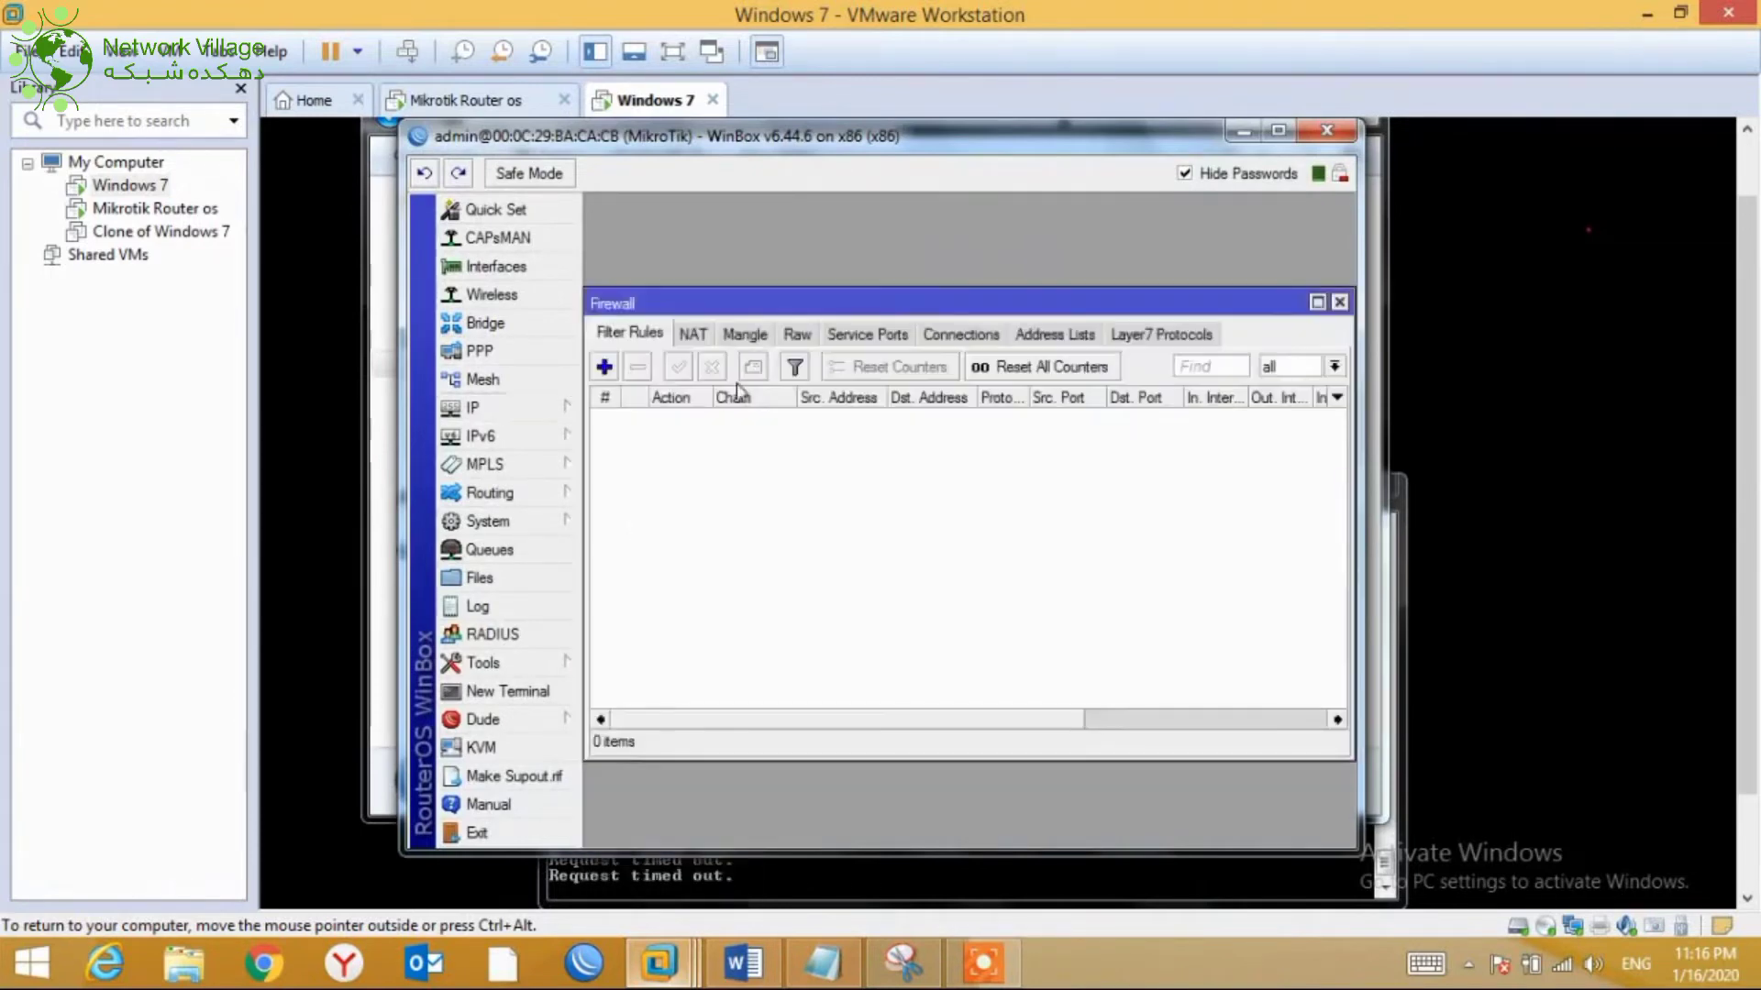
{"action": "left_click", "coordinate": [694, 334]}
{"action": "left_click", "coordinate": [604, 368]}
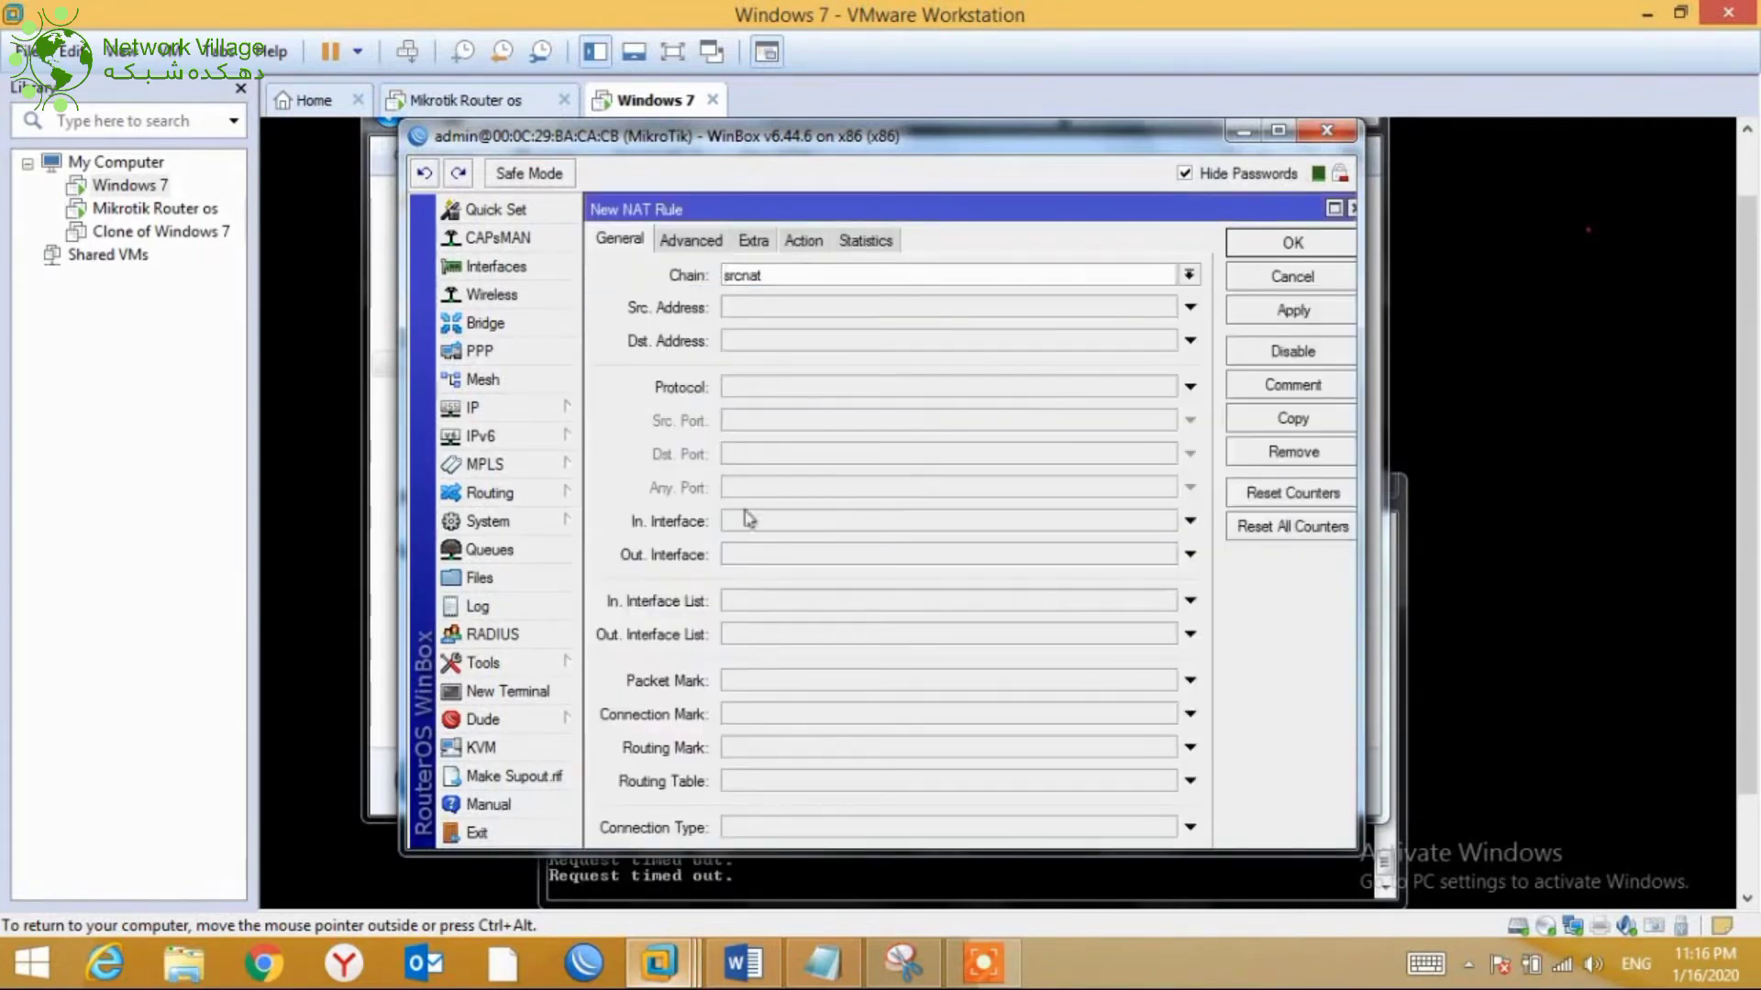
{"action": "left_click", "coordinate": [764, 556]}
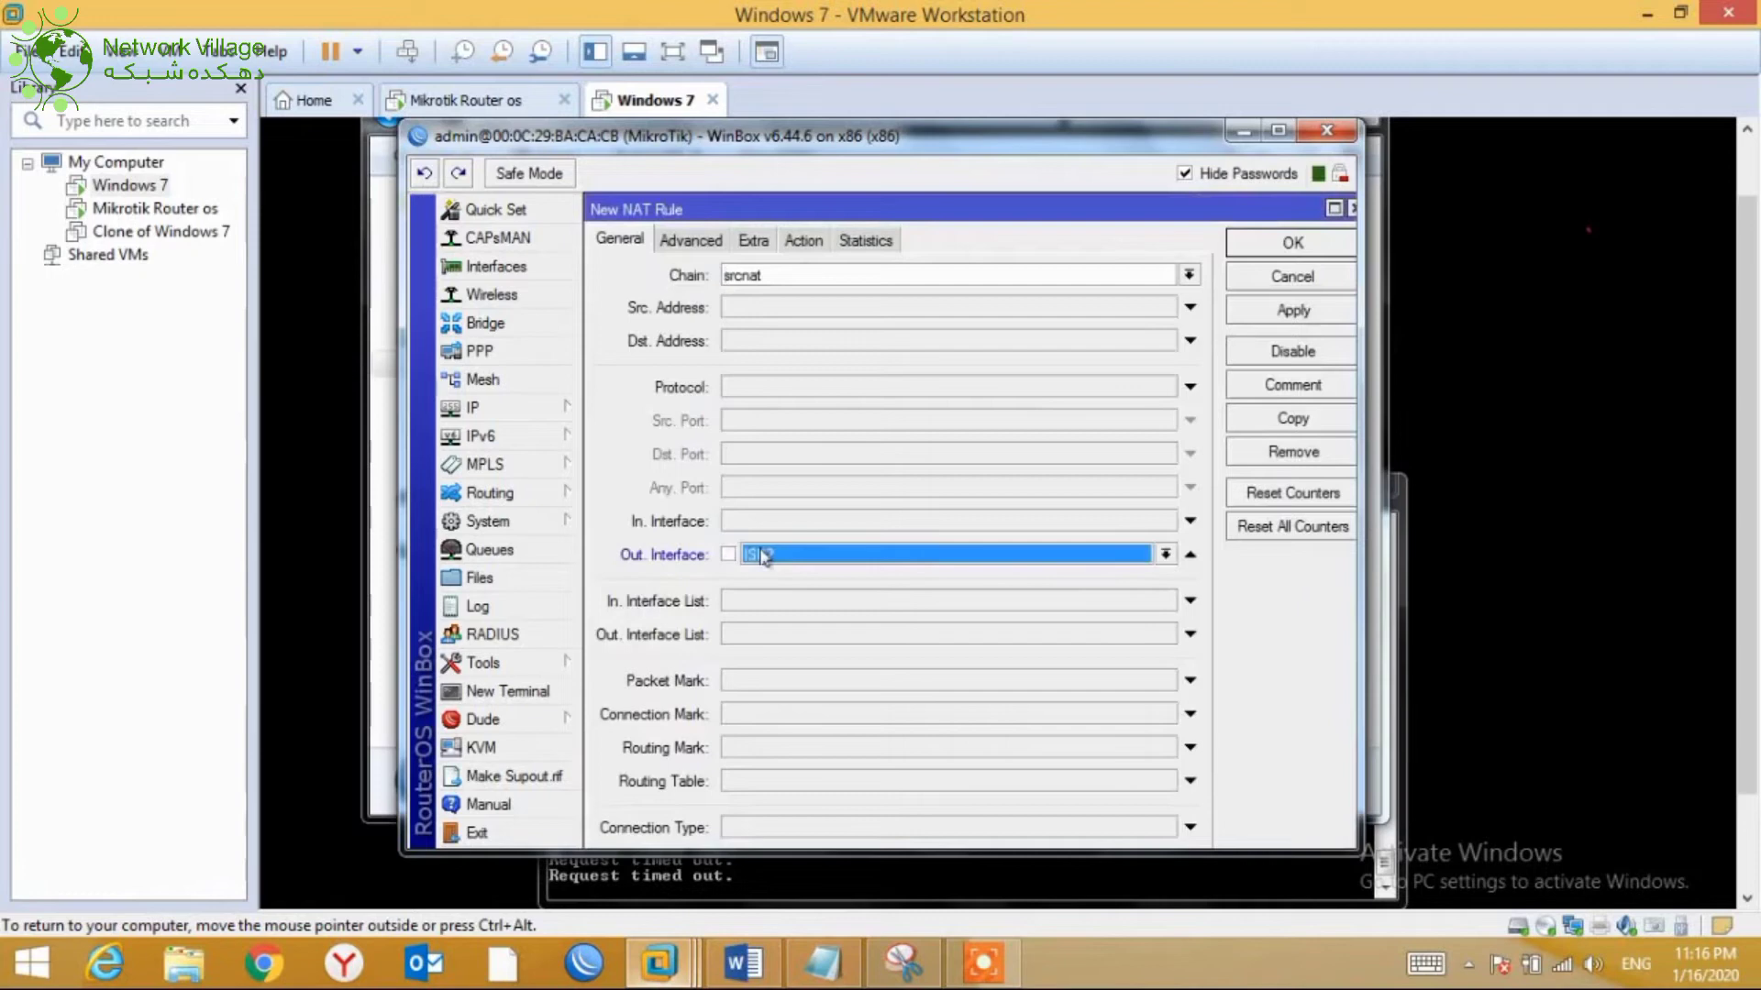
{"action": "left_click", "coordinate": [1163, 554]}
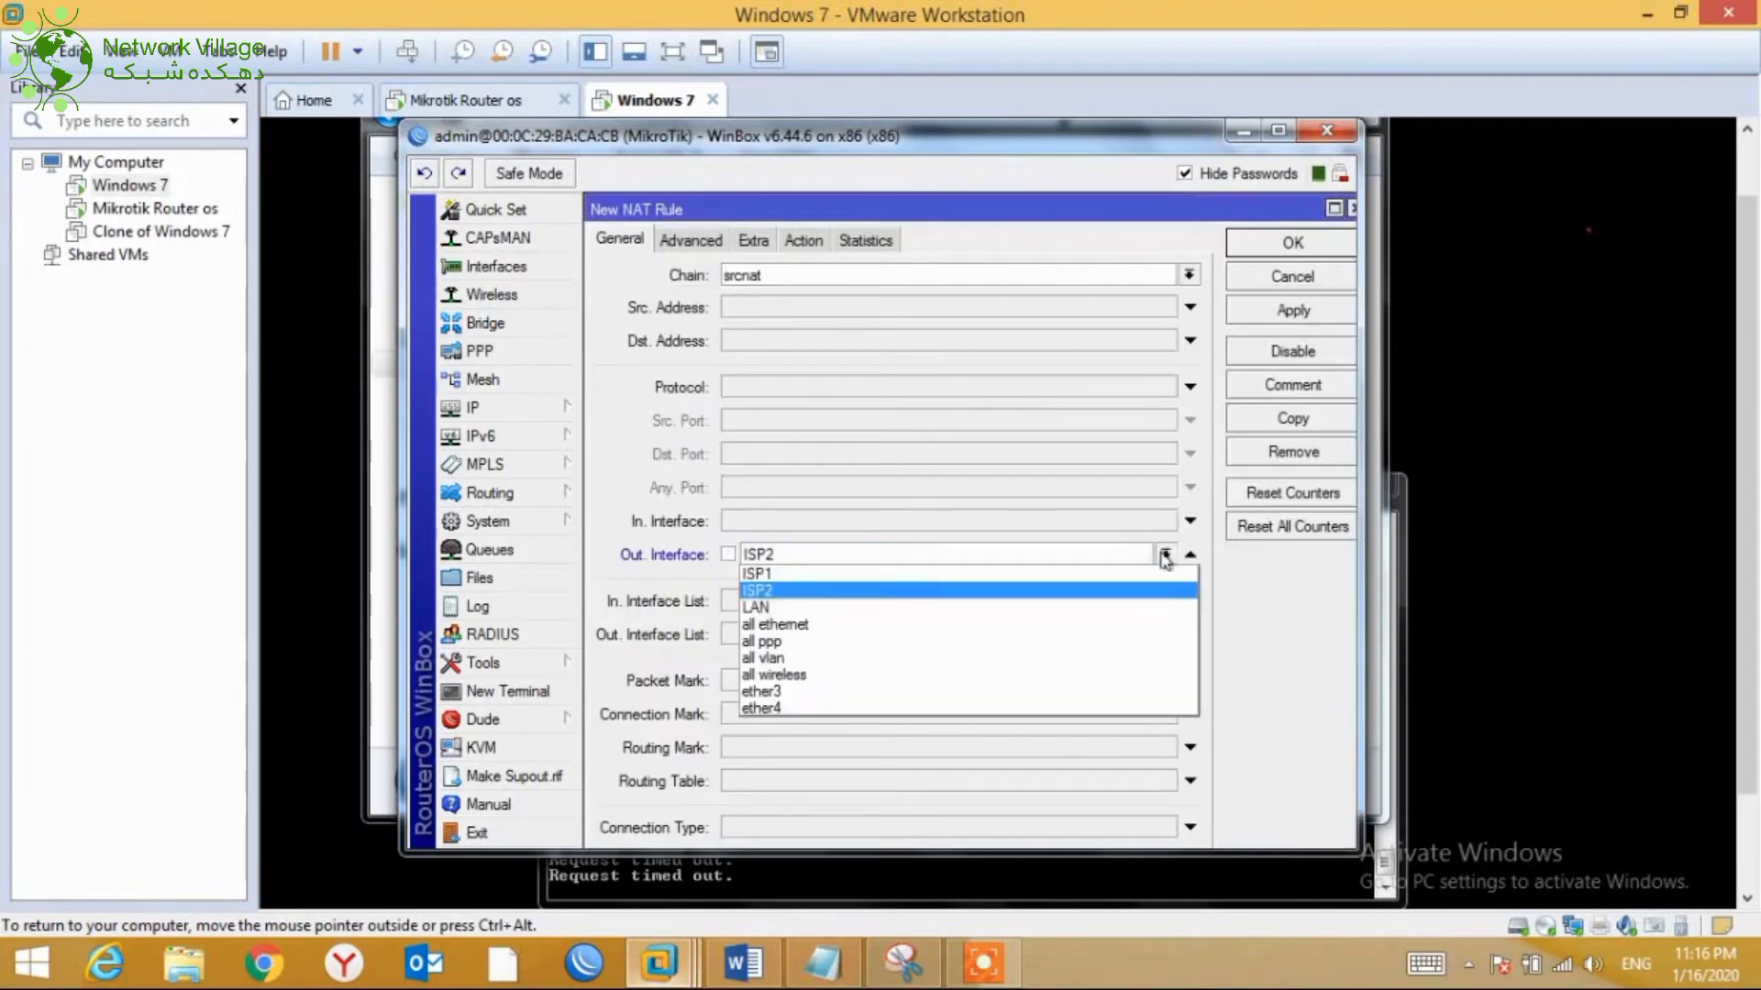
{"action": "left_click", "coordinate": [756, 574]}
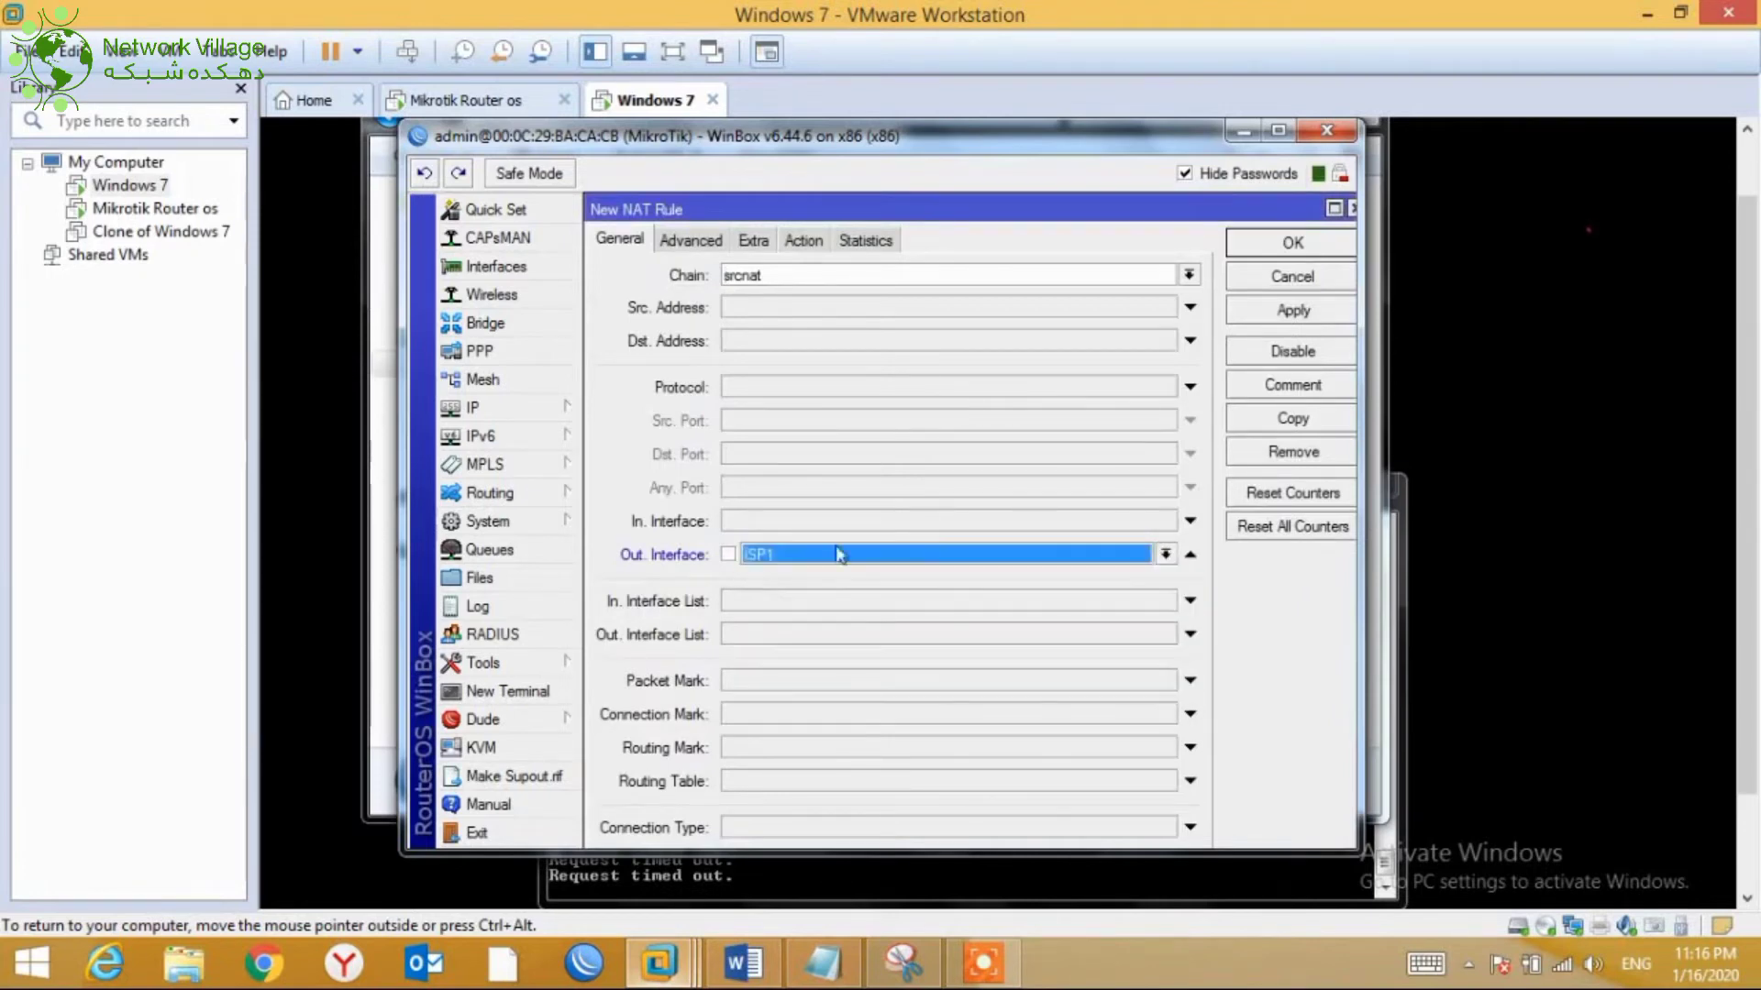
{"action": "left_click", "coordinate": [1164, 556]}
{"action": "left_click", "coordinate": [793, 633]}
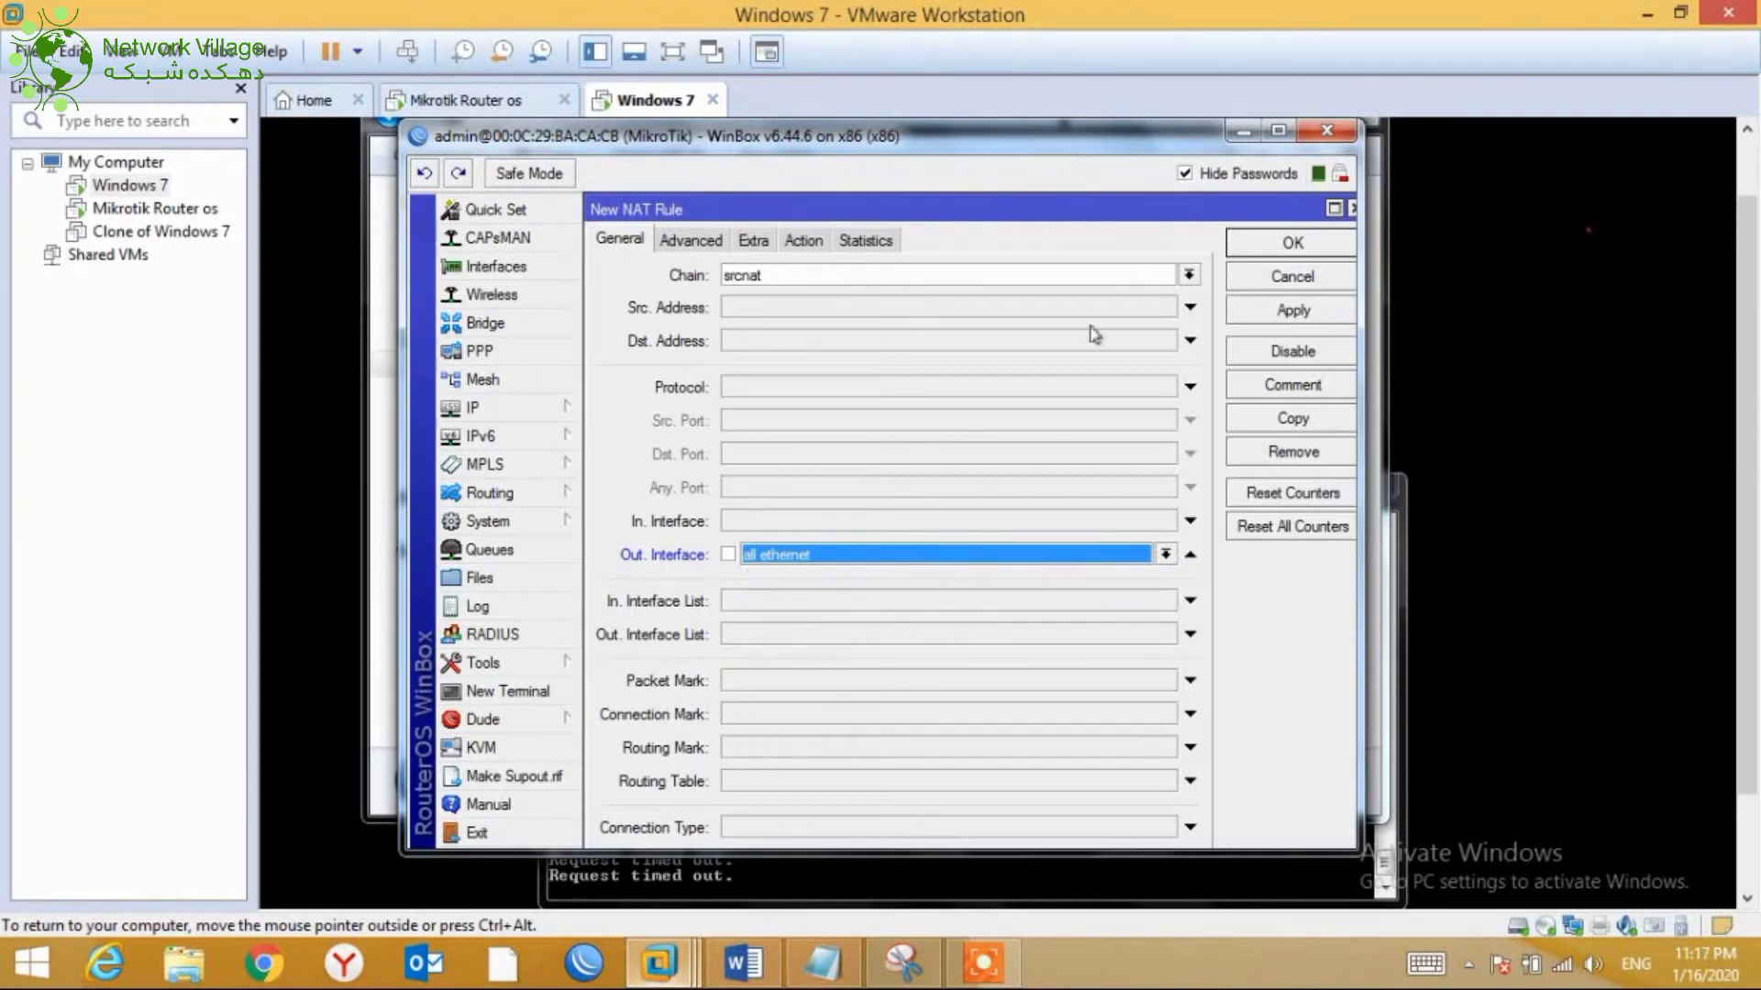
{"action": "left_click", "coordinate": [791, 556]}
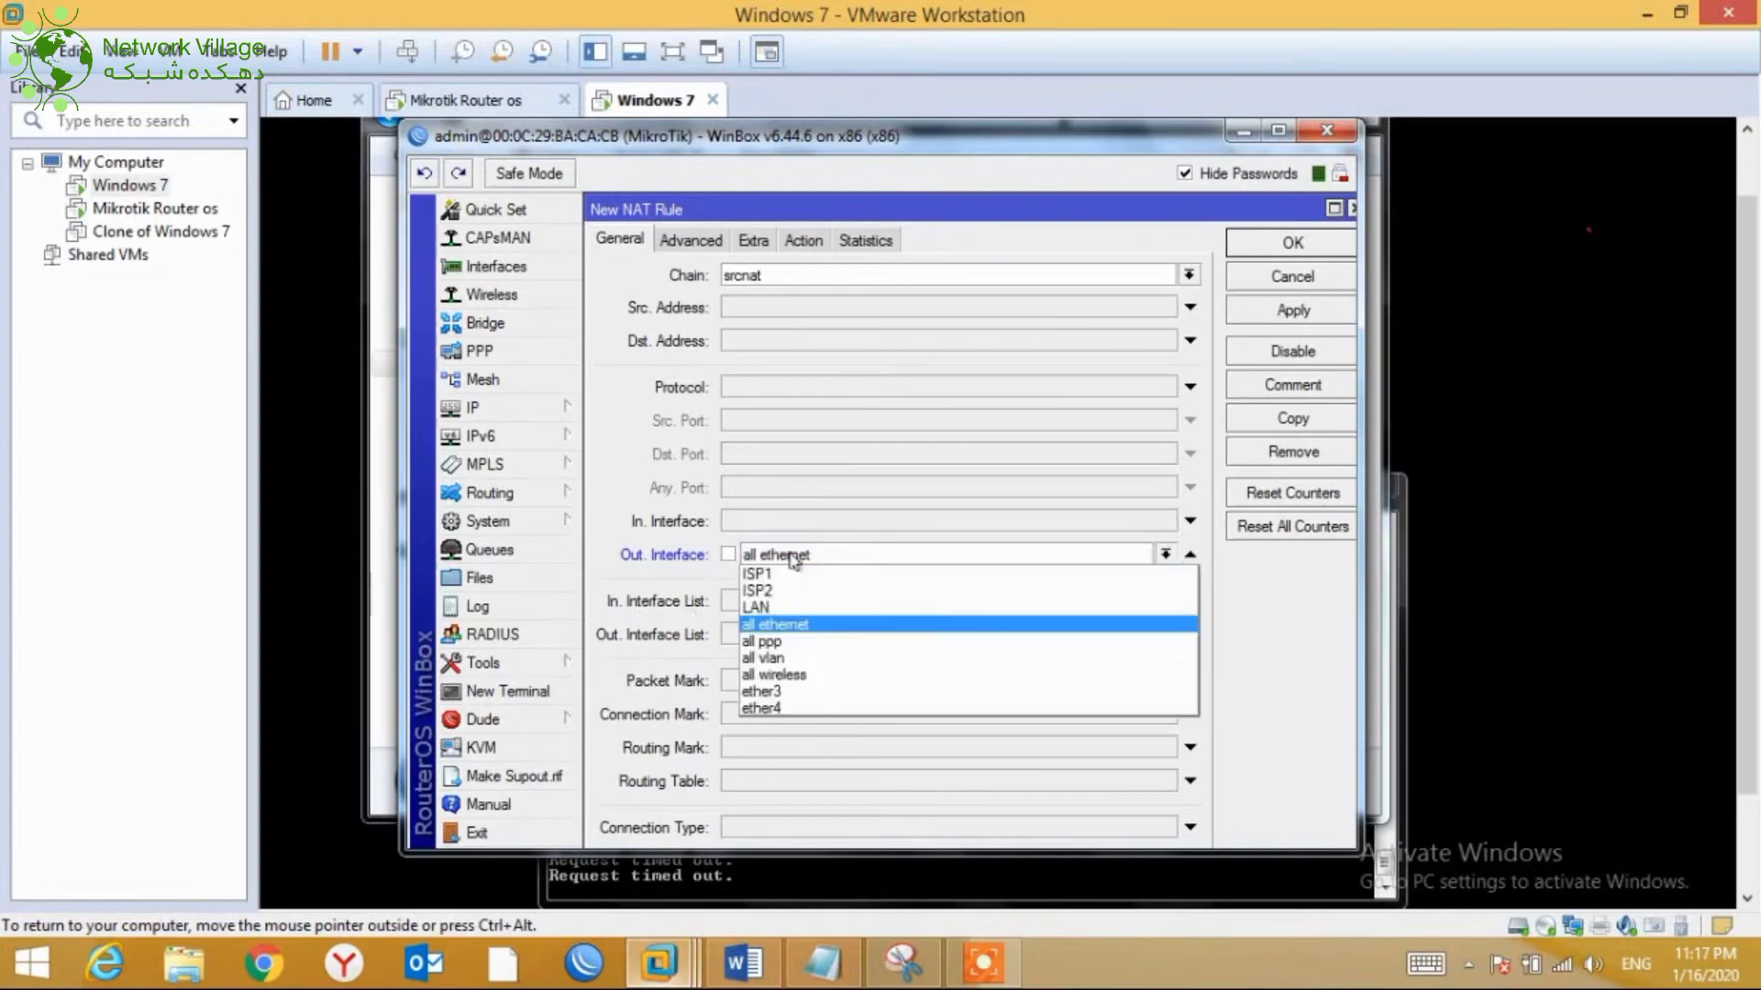
{"action": "left_click", "coordinate": [766, 624]}
Set the NAT rule's action to masquerade and save the rule
{"action": "left_click", "coordinate": [808, 241]}
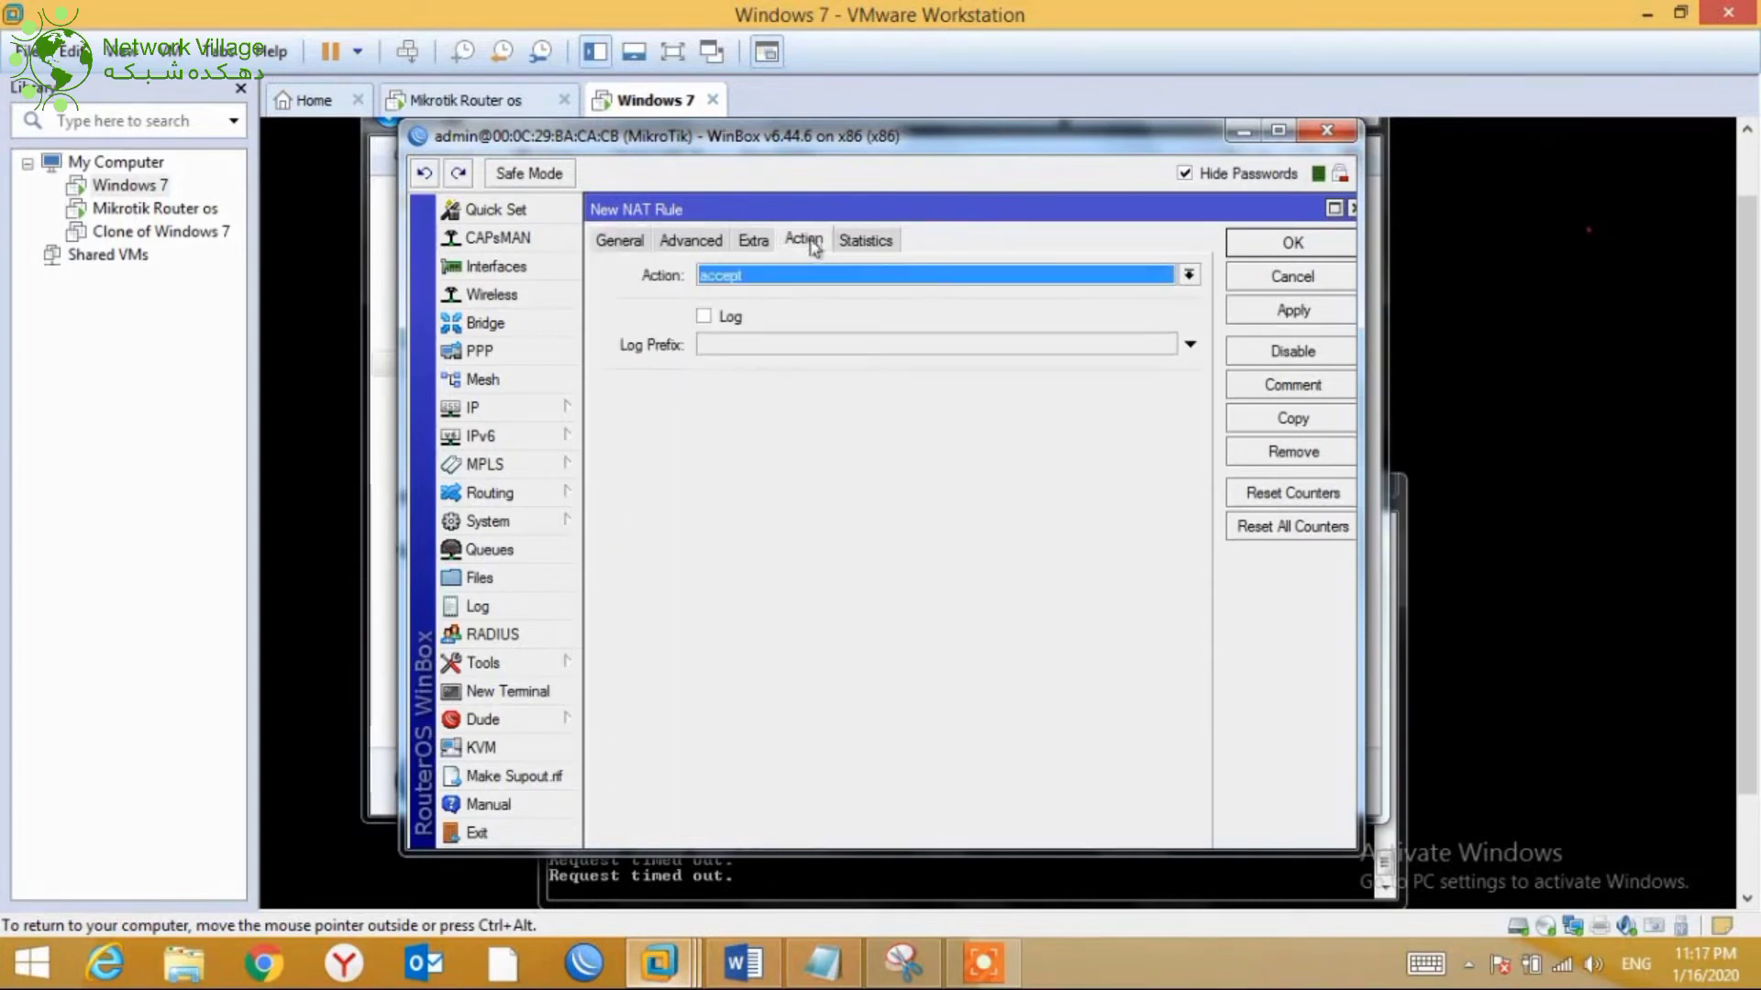
{"action": "left_click", "coordinate": [745, 277]}
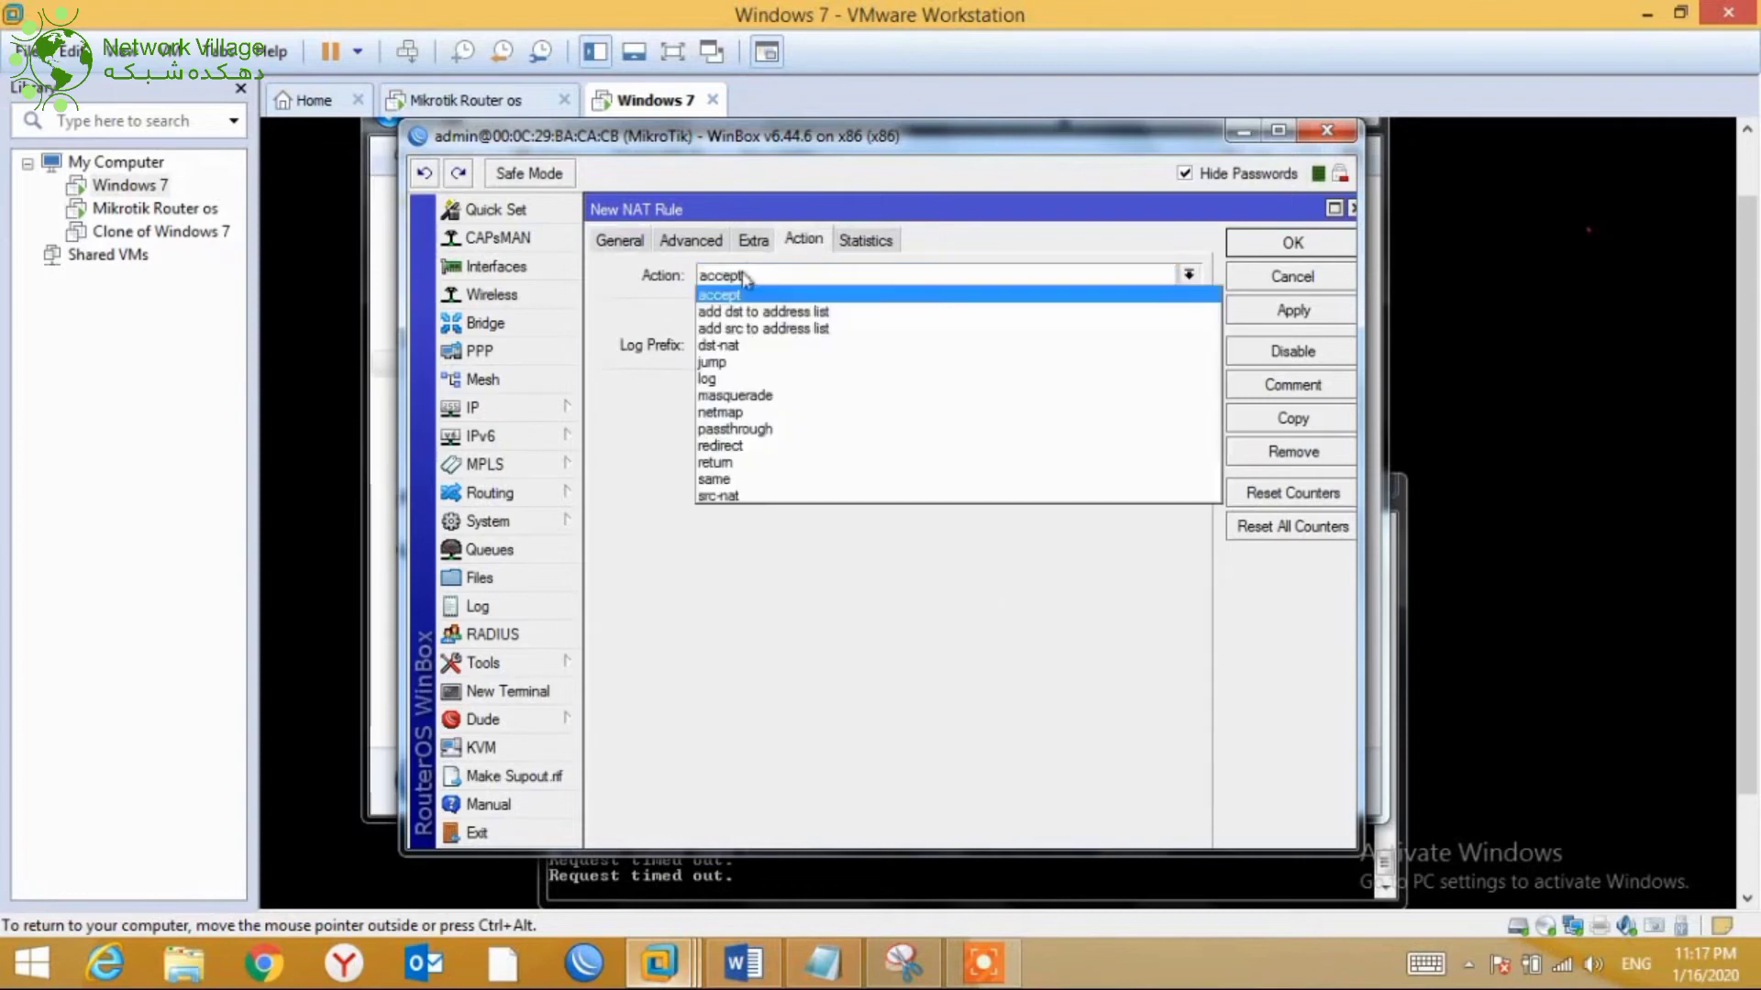
{"action": "left_click", "coordinate": [735, 395]}
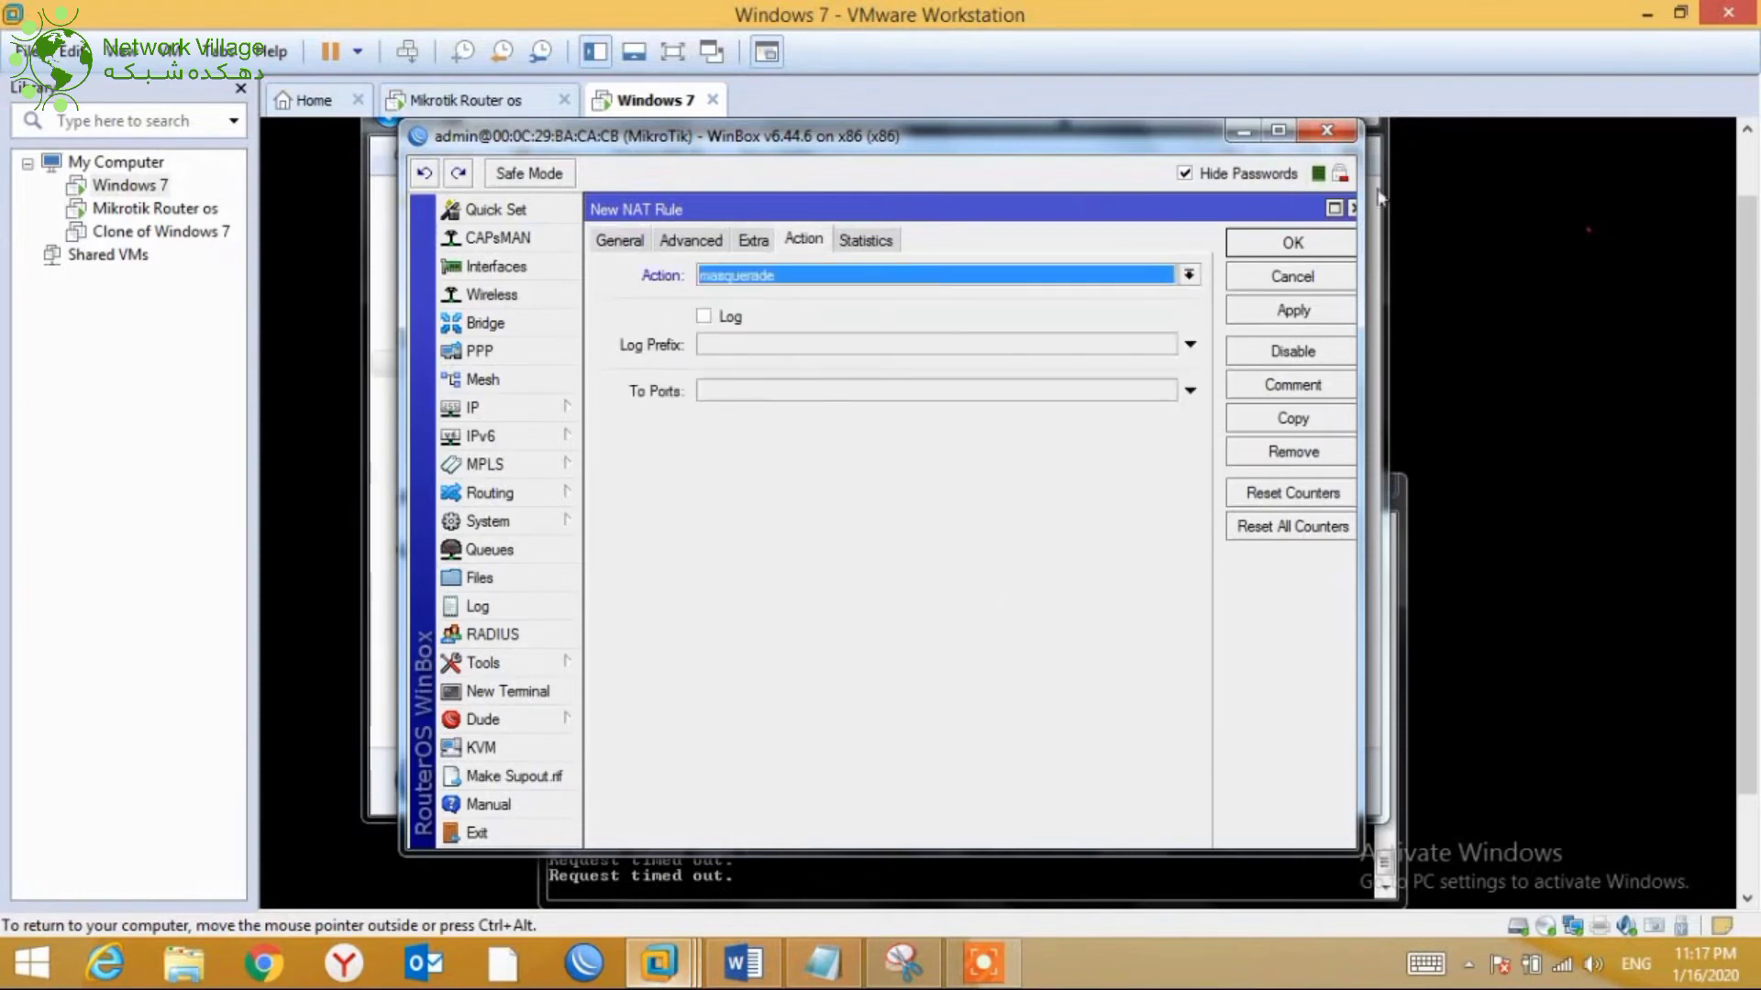
{"action": "left_click", "coordinate": [1289, 311]}
{"action": "left_click", "coordinate": [1279, 244]}
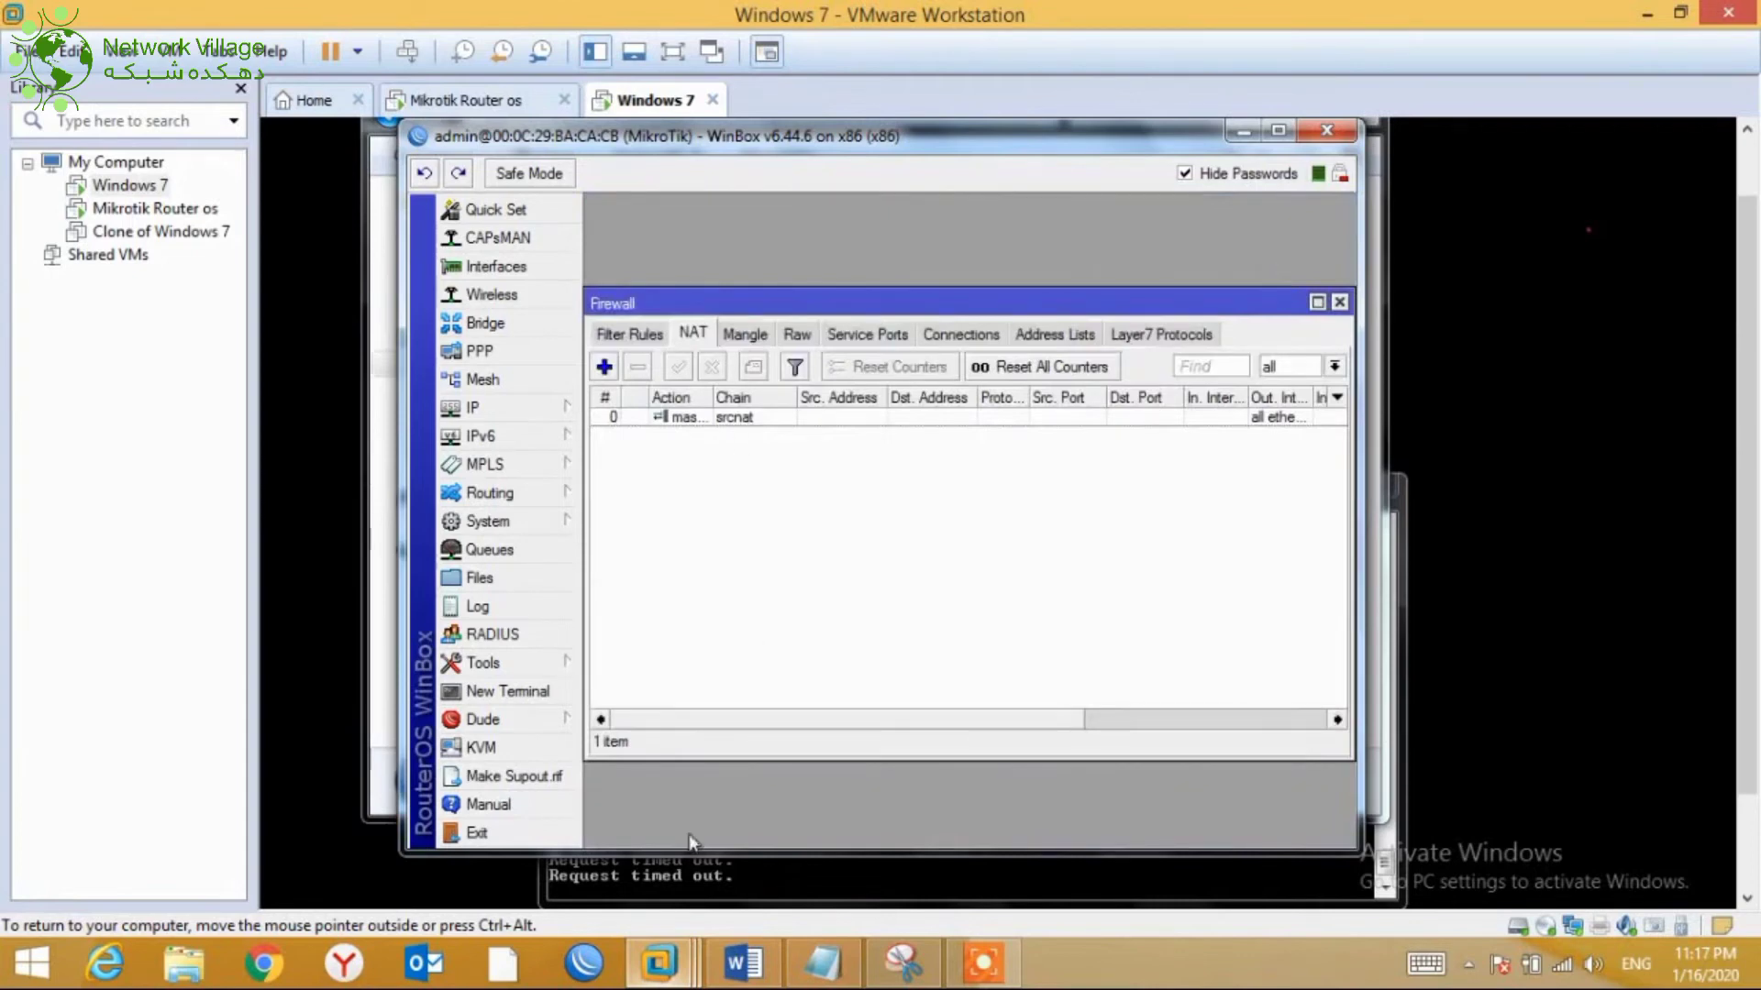
Check the continuous google.com ping in the Command Prompt, and return to the WinBox window
{"action": "left_click", "coordinate": [711, 879]}
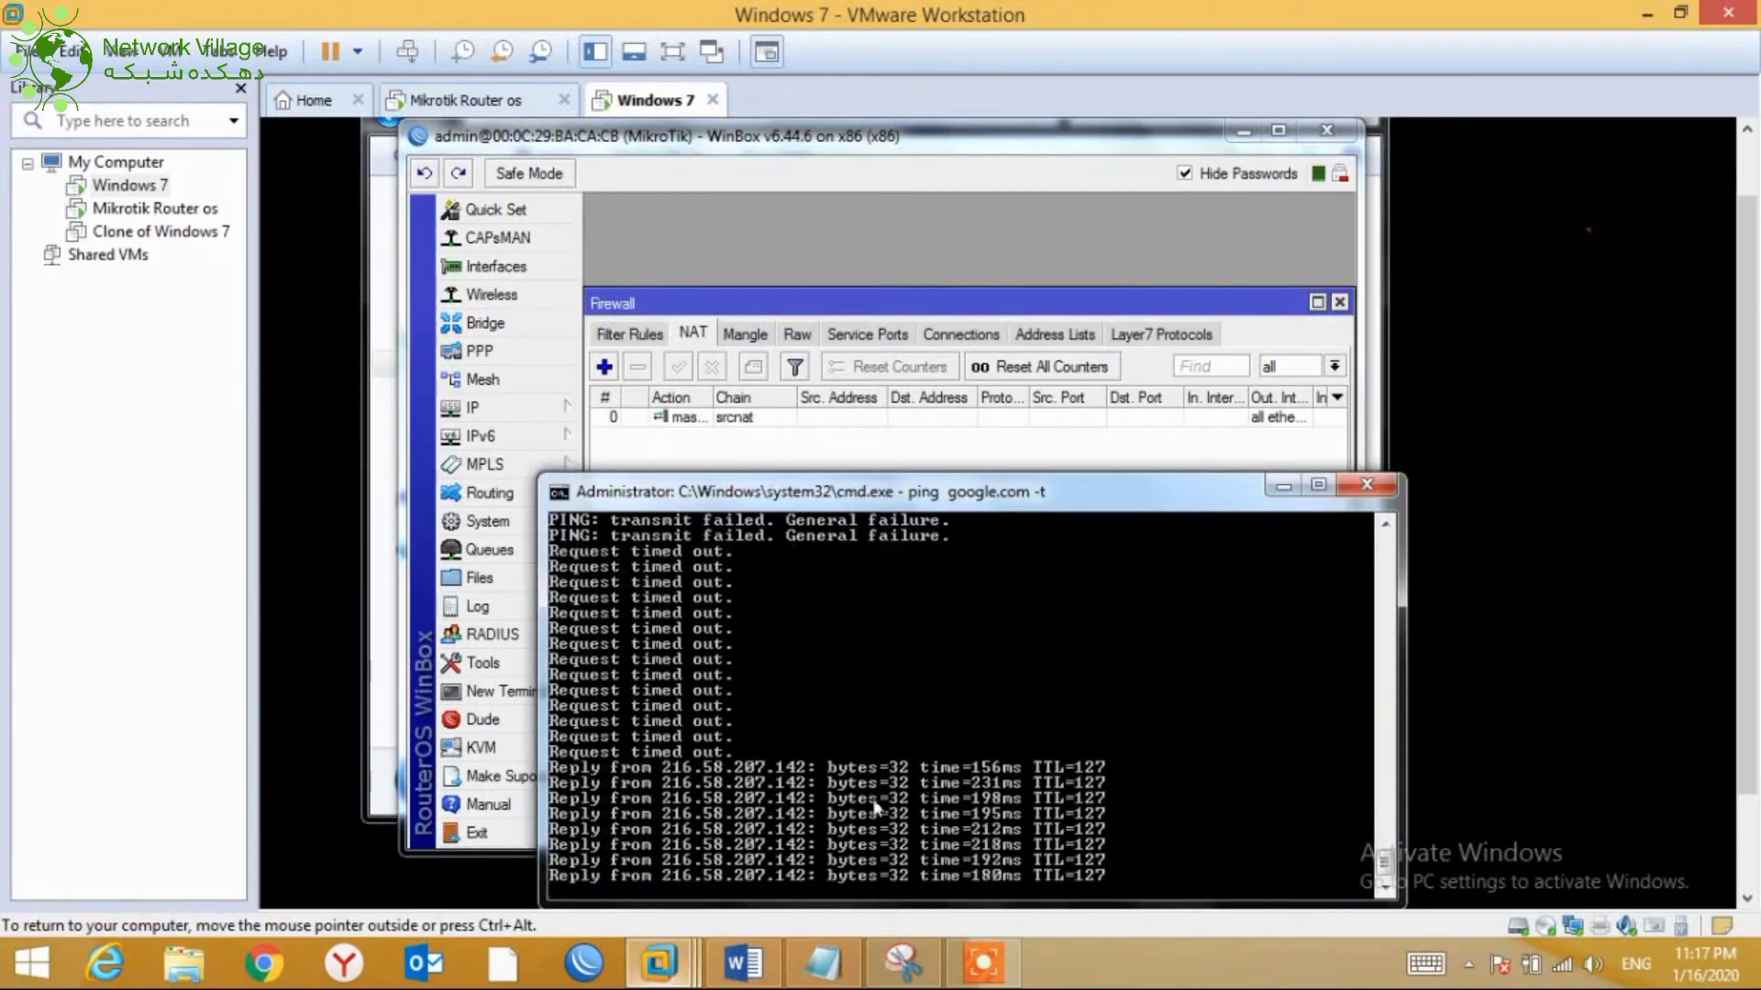
{"action": "left_click", "coordinate": [706, 152]}
{"action": "left_click_drag", "start_coordinate": [706, 156], "coordinate": [687, 154]}
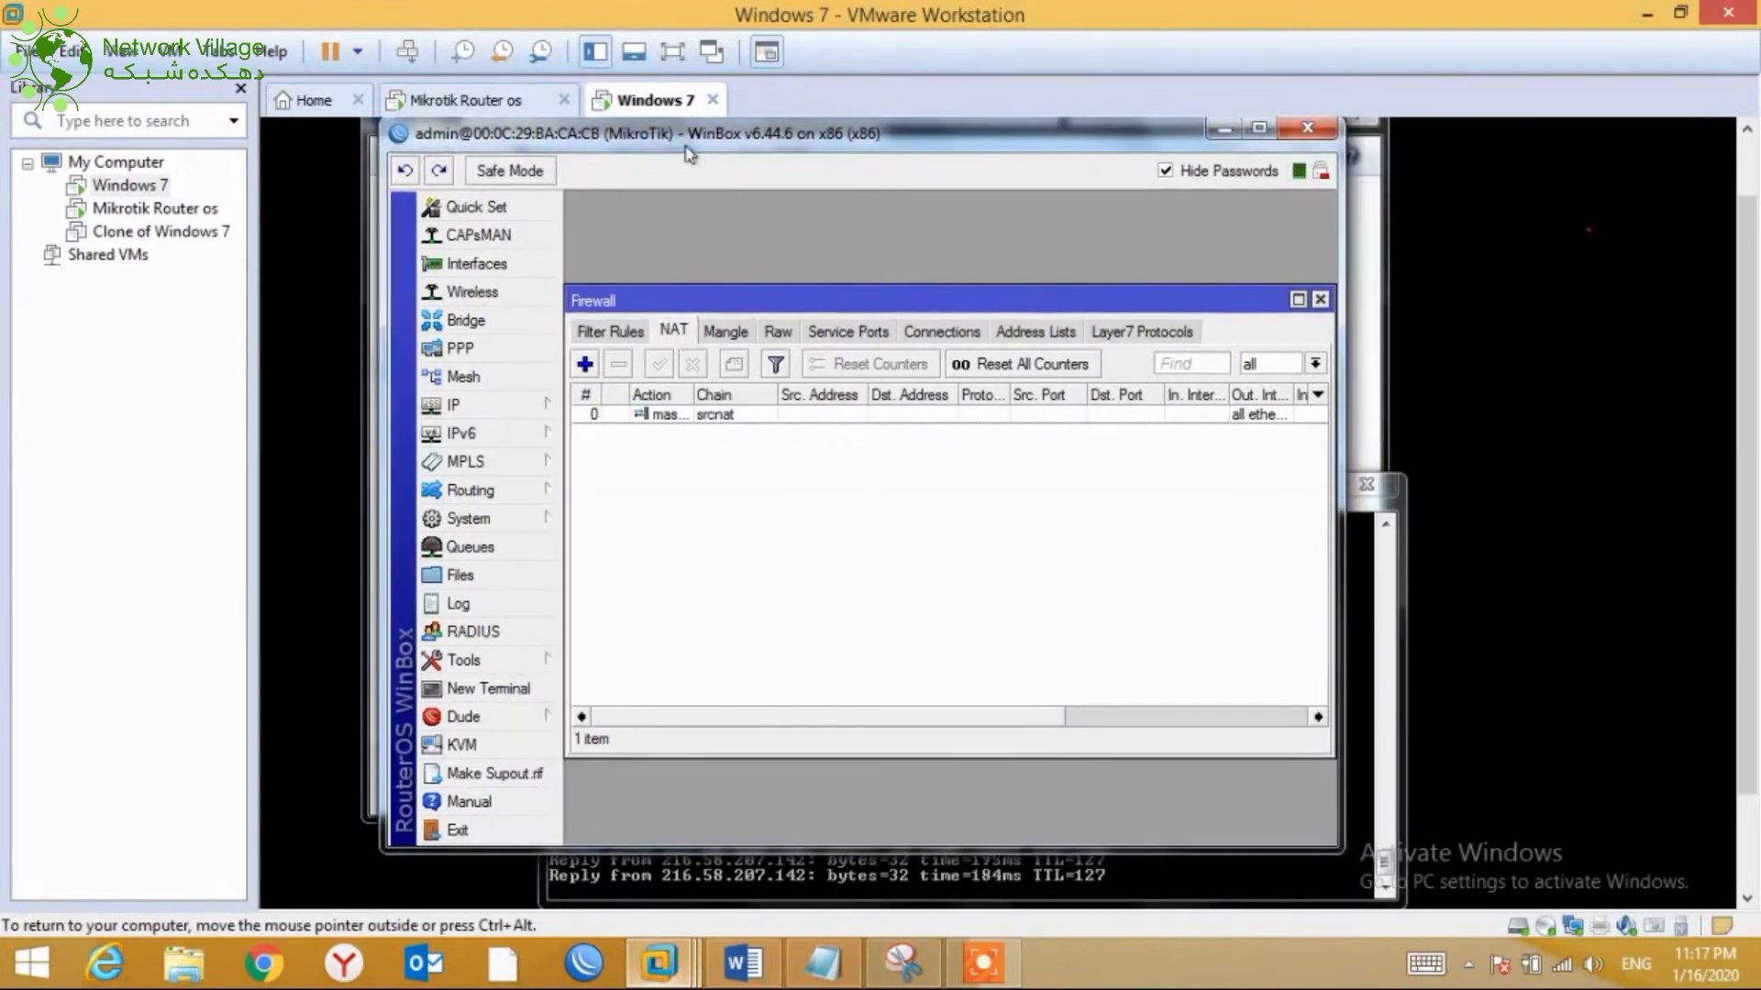
Open the router's route list and select the 0.0.0.0/0 default route through gateway 192.168.20.1 to examine it
{"action": "left_click", "coordinate": [545, 408]}
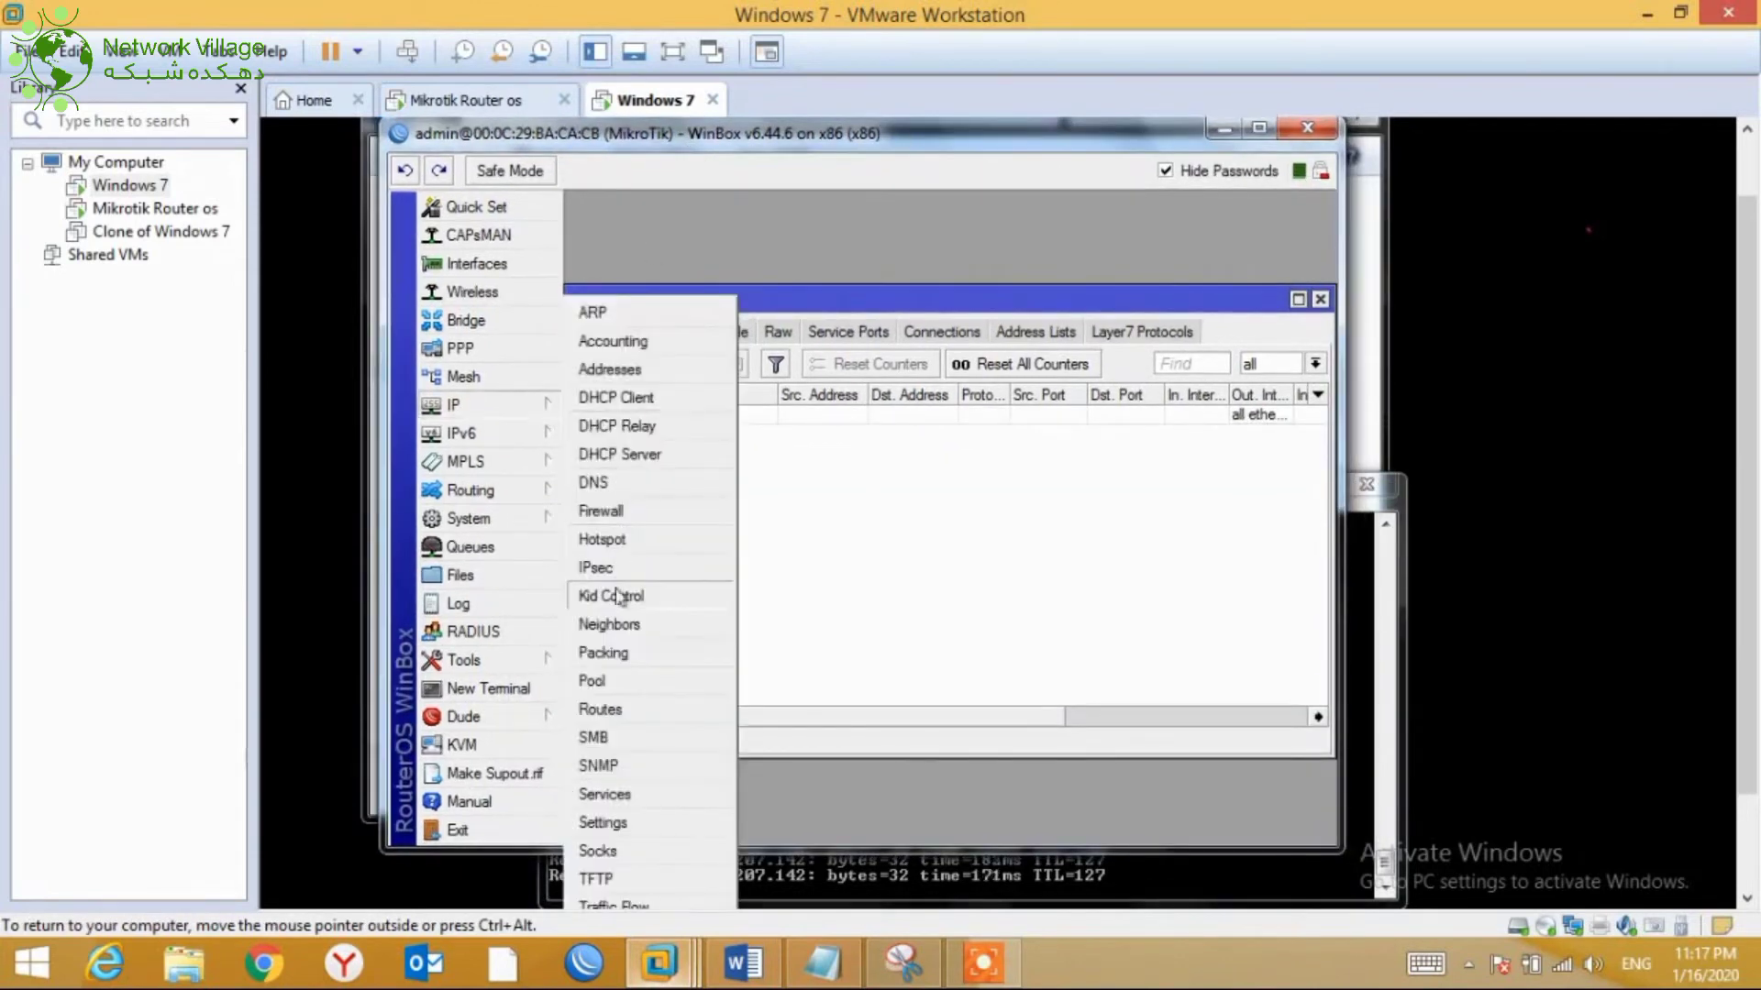
{"action": "left_click", "coordinate": [620, 712]}
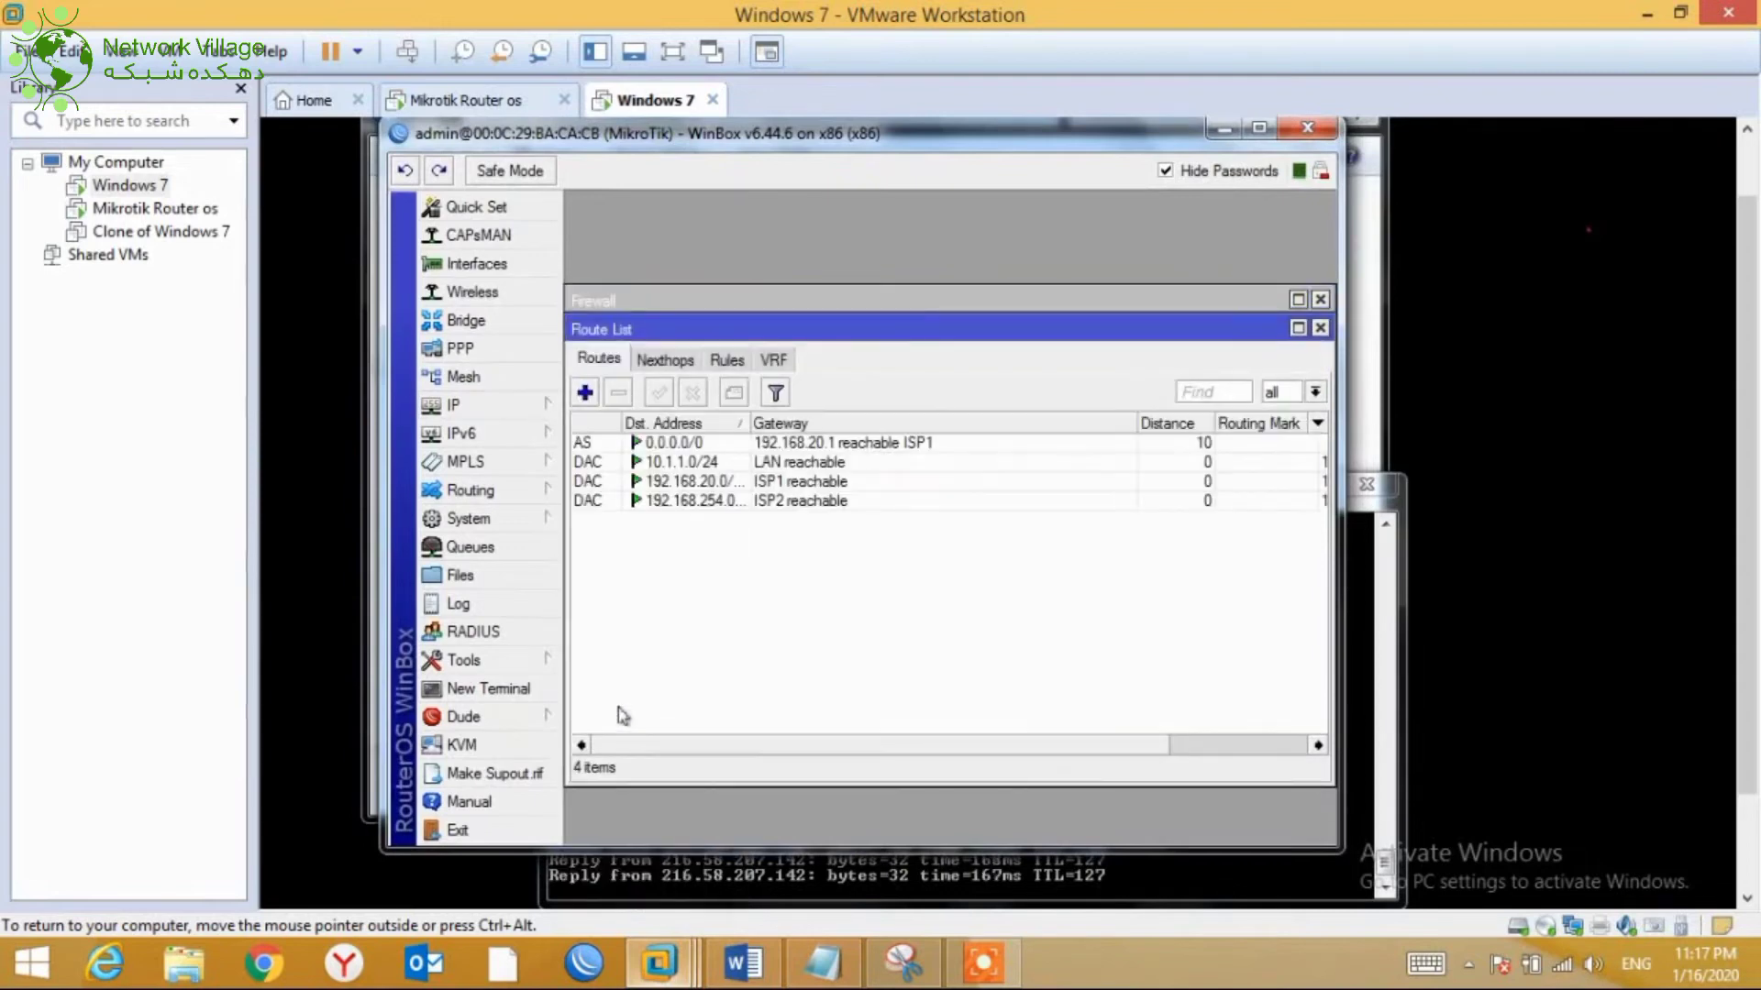
{"action": "left_click", "coordinate": [701, 444]}
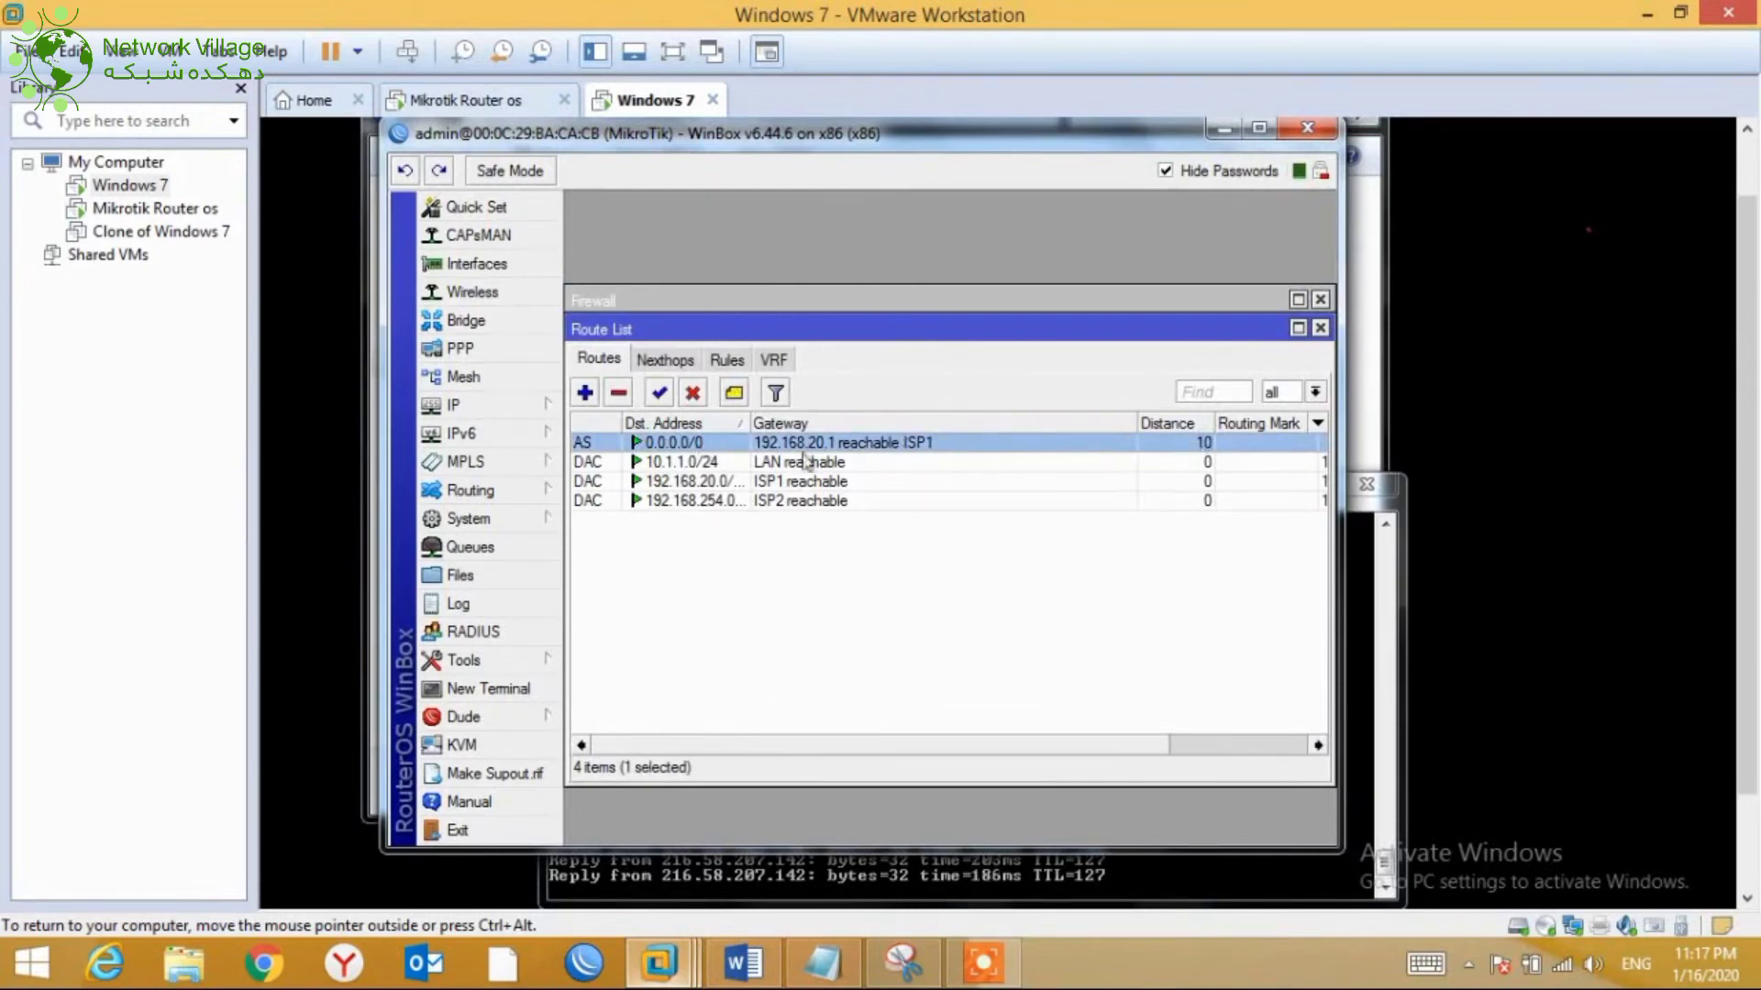
{"action": "left_click", "coordinate": [585, 395]}
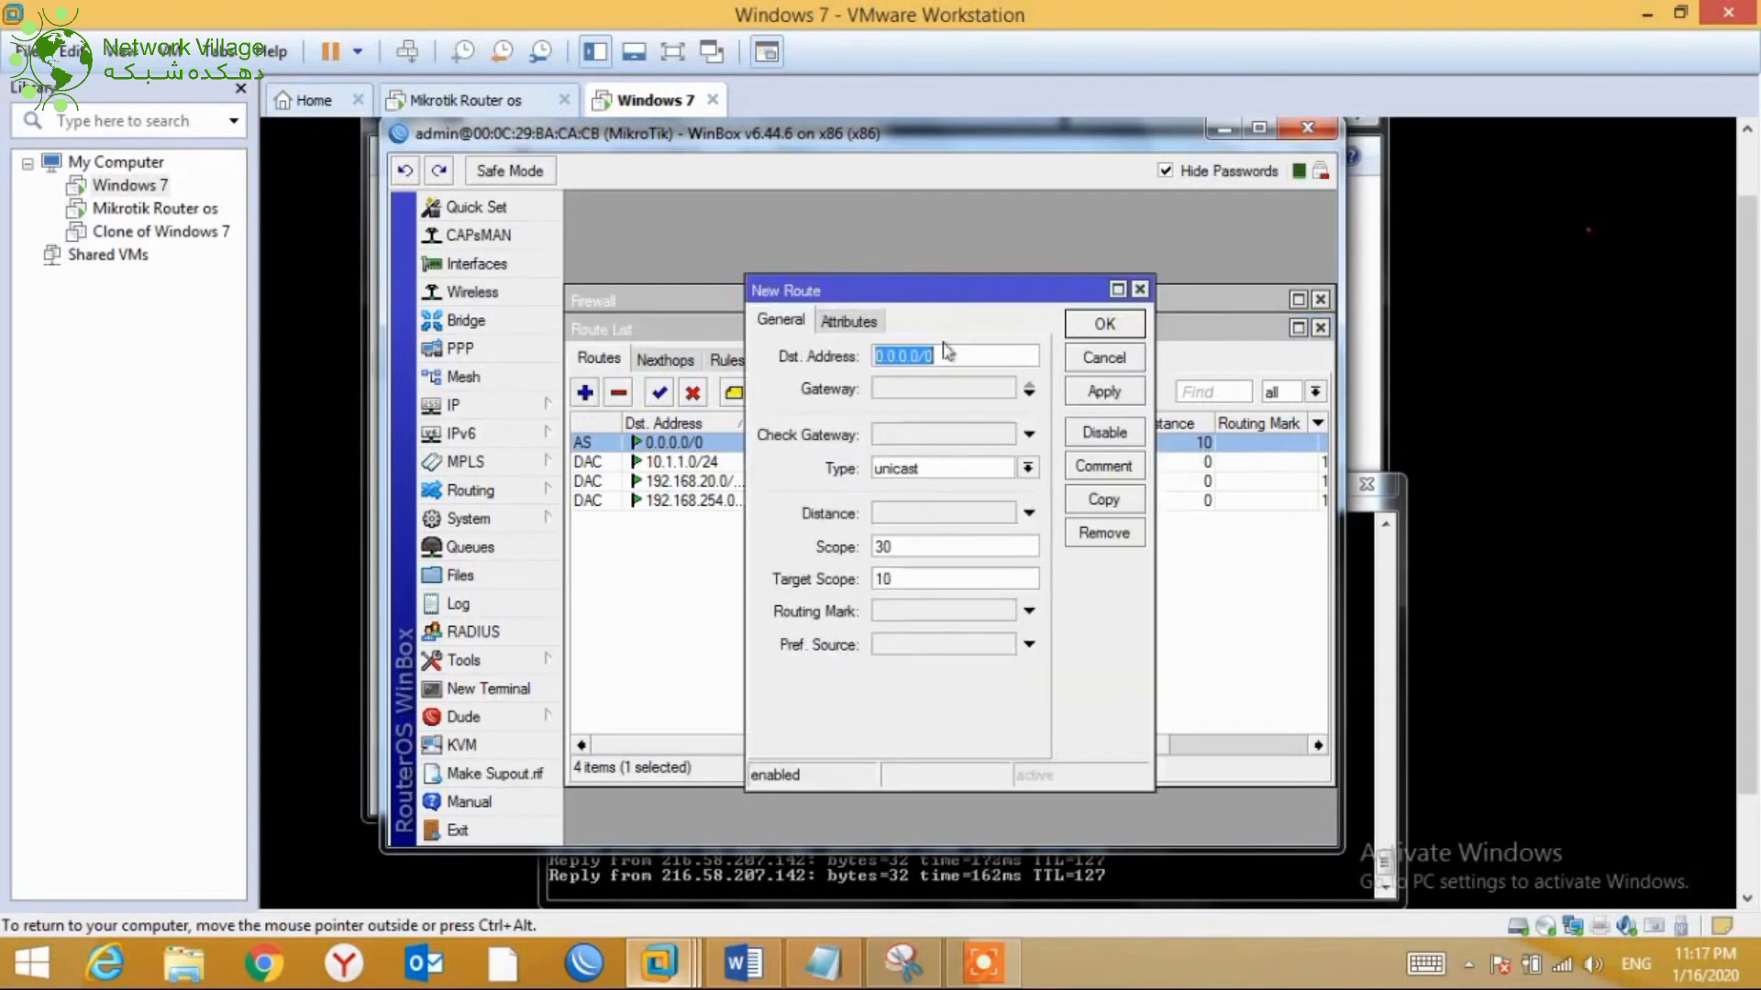
{"action": "type", "text": "1"}
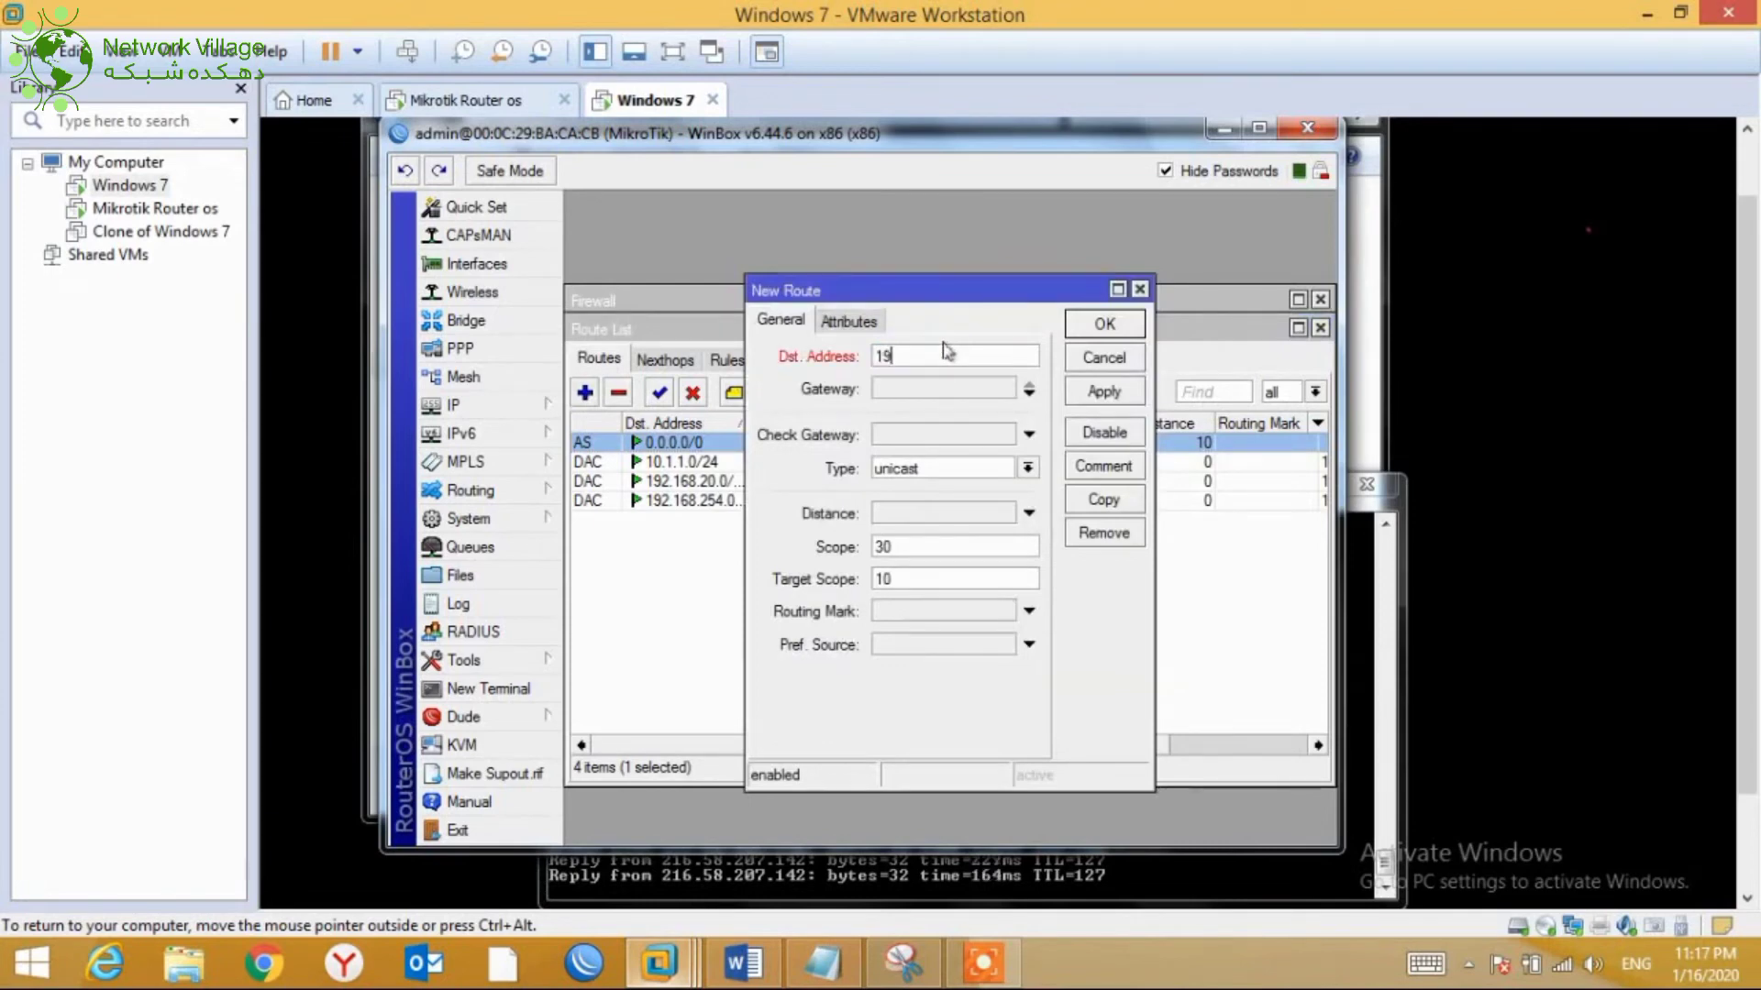
{"action": "left_click", "coordinate": [1085, 361]}
Start a new route to 0.0.0.0/0 with gateway 192.168.254.251
{"action": "left_click", "coordinate": [585, 394]}
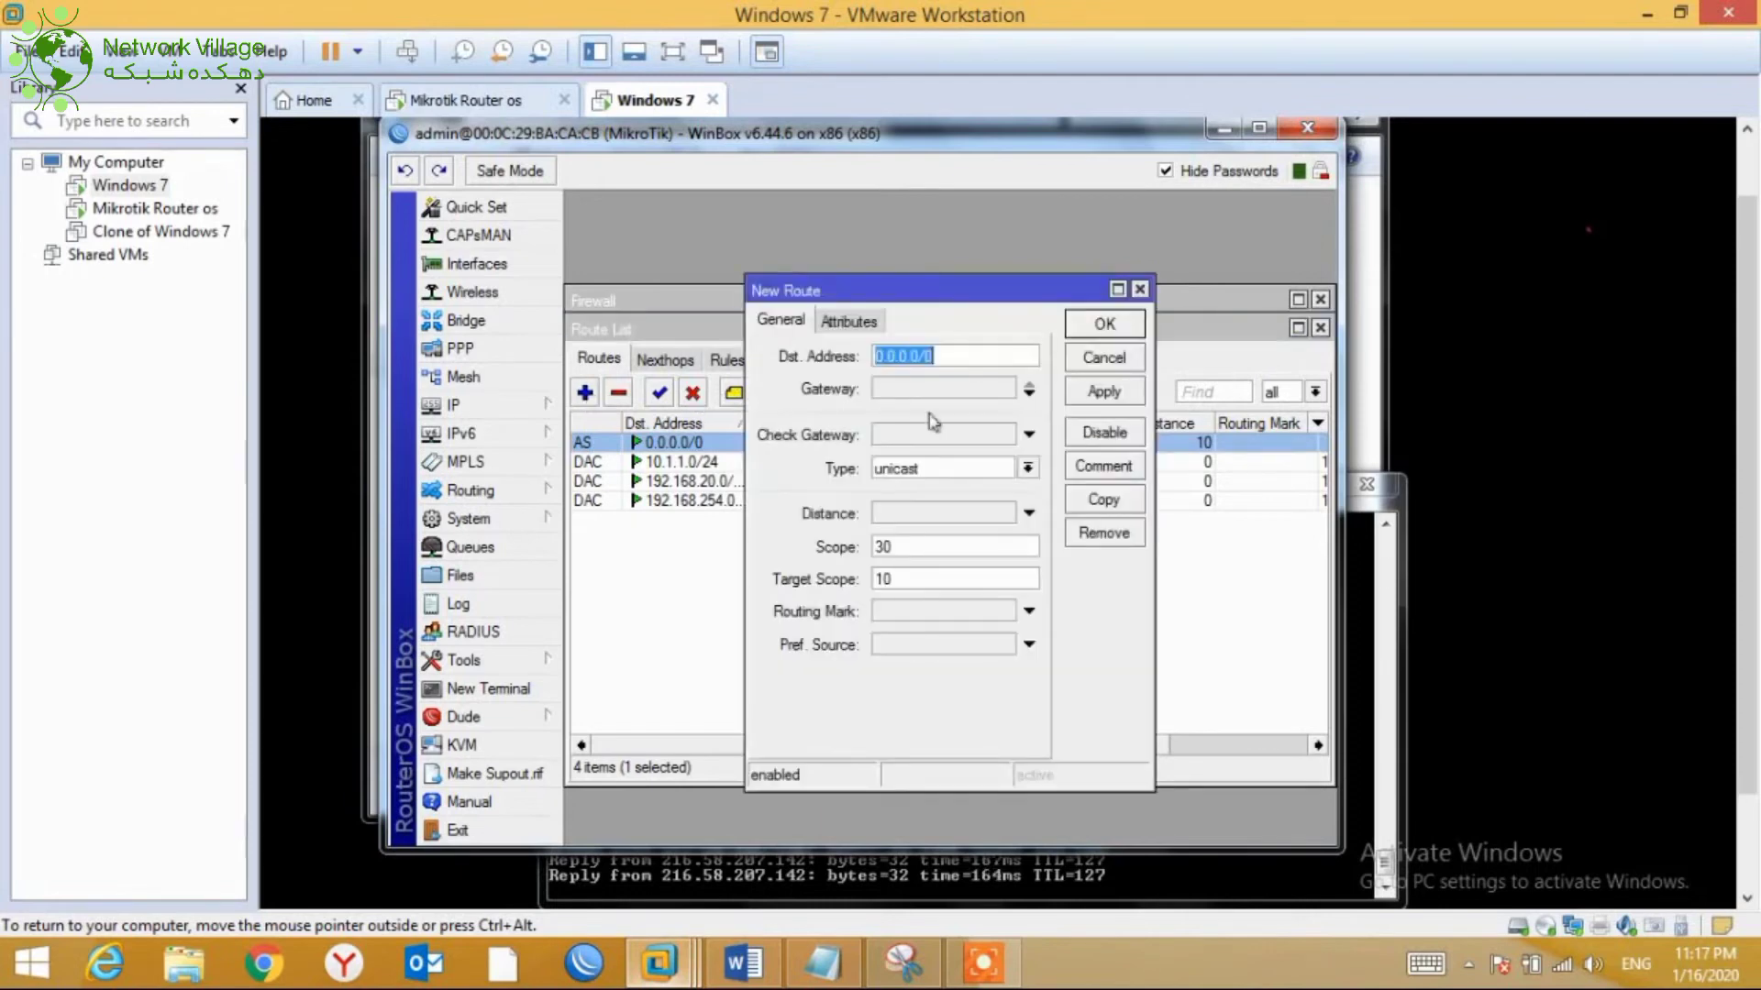
{"action": "left_click", "coordinate": [954, 390]}
{"action": "type", "text": "0.0.0.0"}
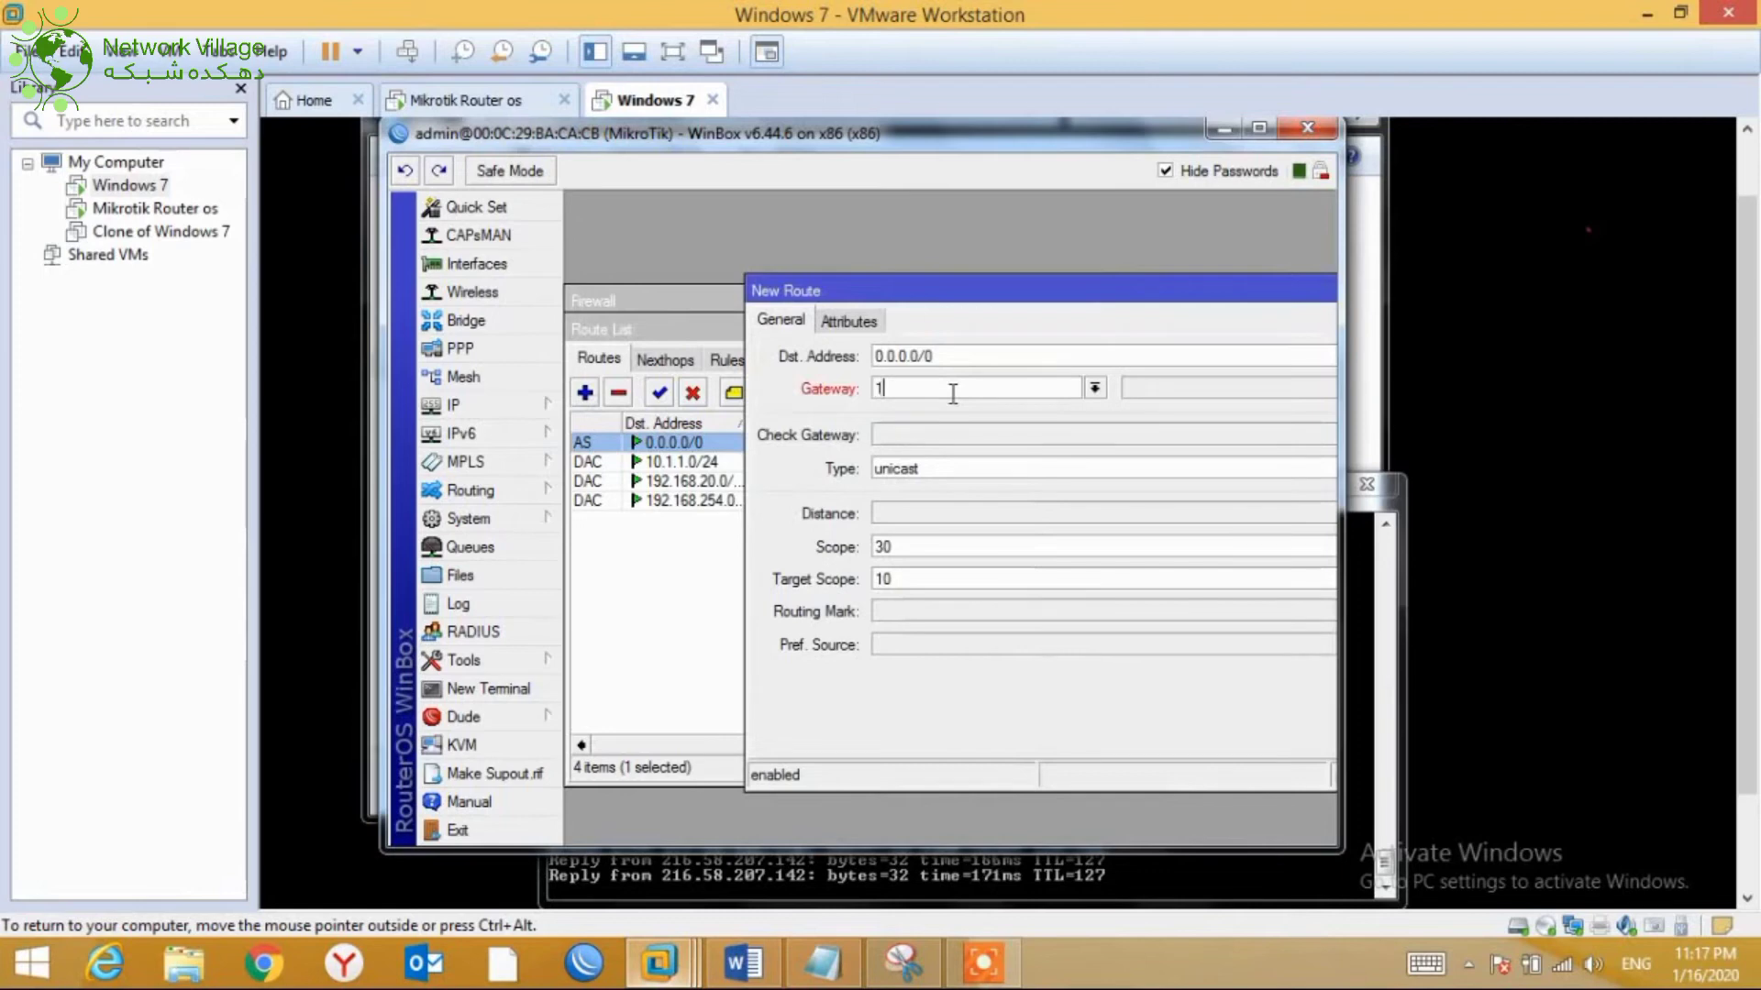
{"action": "type", "text": ".1"}
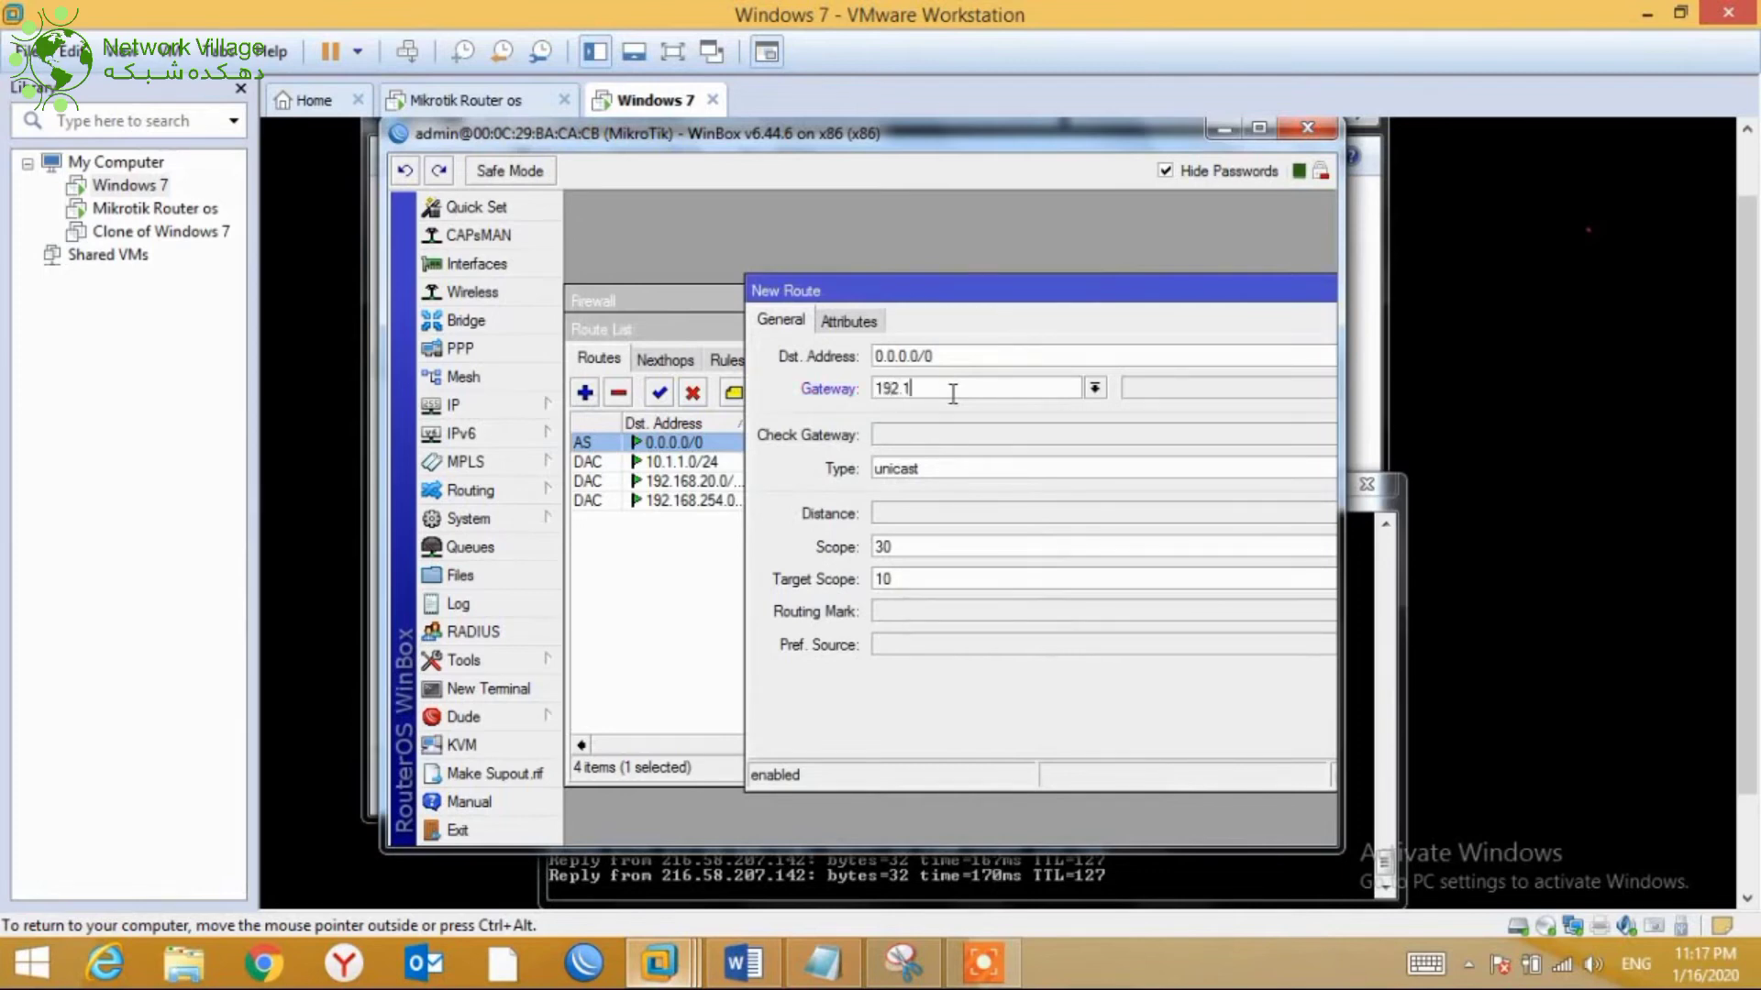
{"action": "type", "text": "68.254.251"}
{"action": "left_click_drag", "start_coordinate": [1013, 296], "coordinate": [828, 237]}
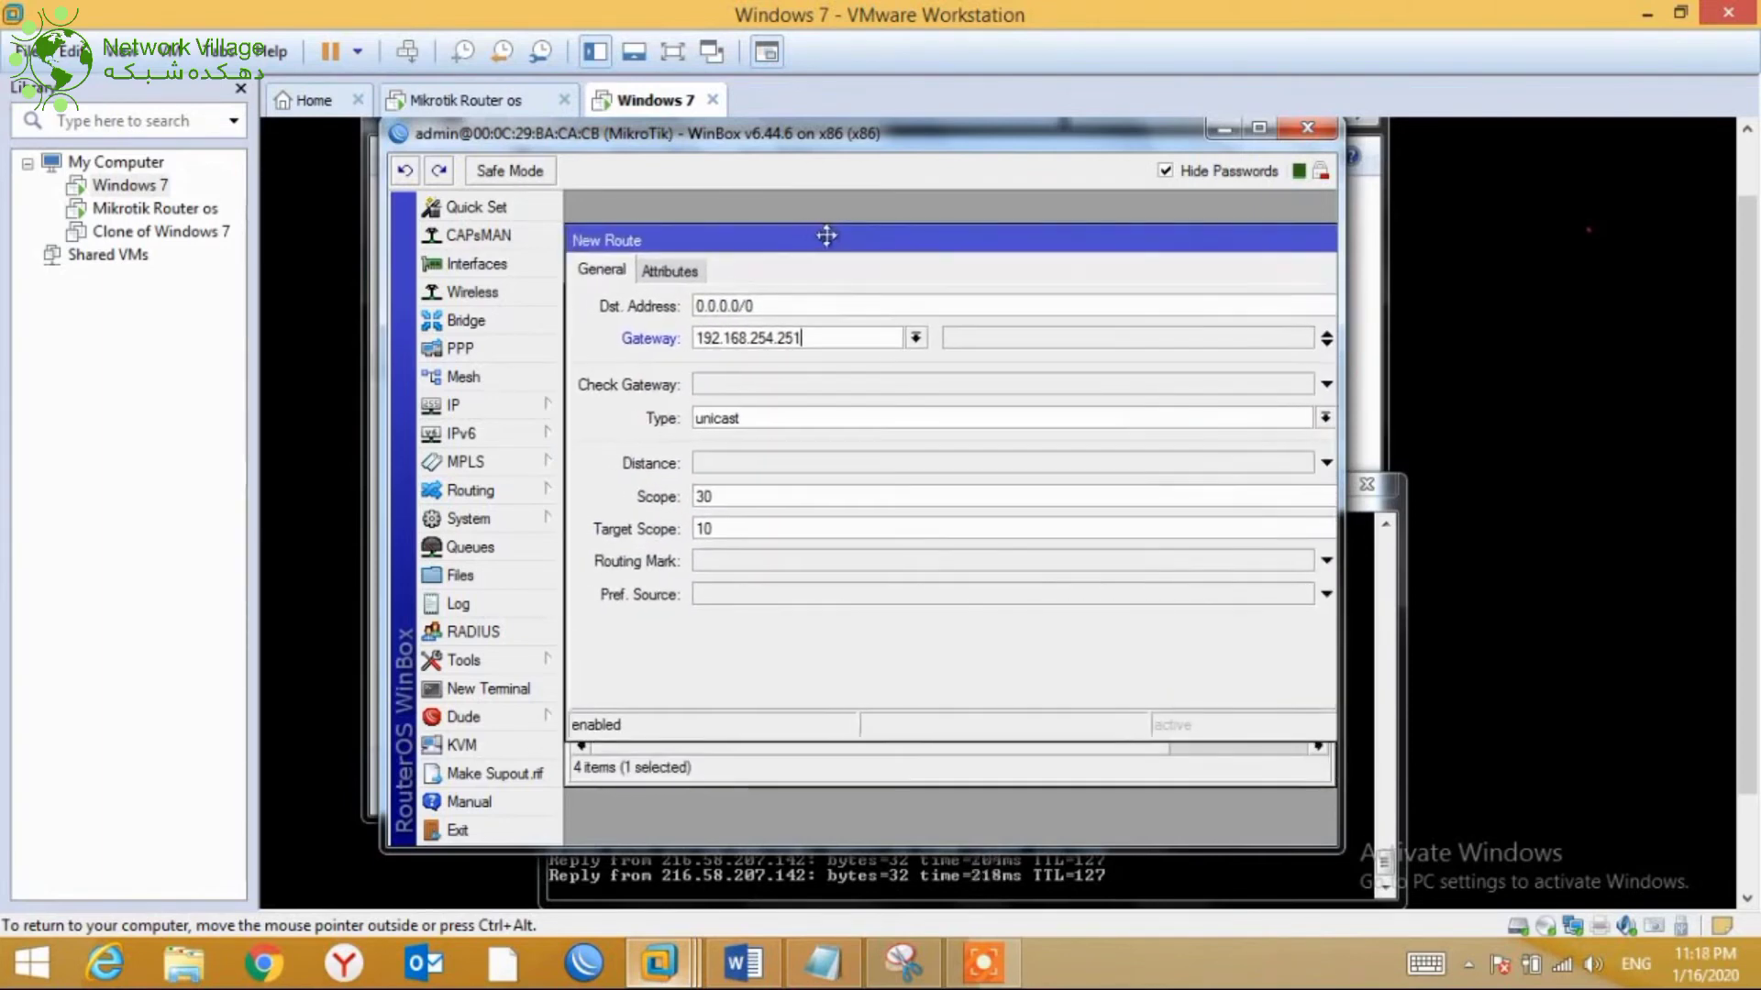
Set the new default route's distance to 20 and save the route
{"action": "left_click", "coordinate": [713, 463]}
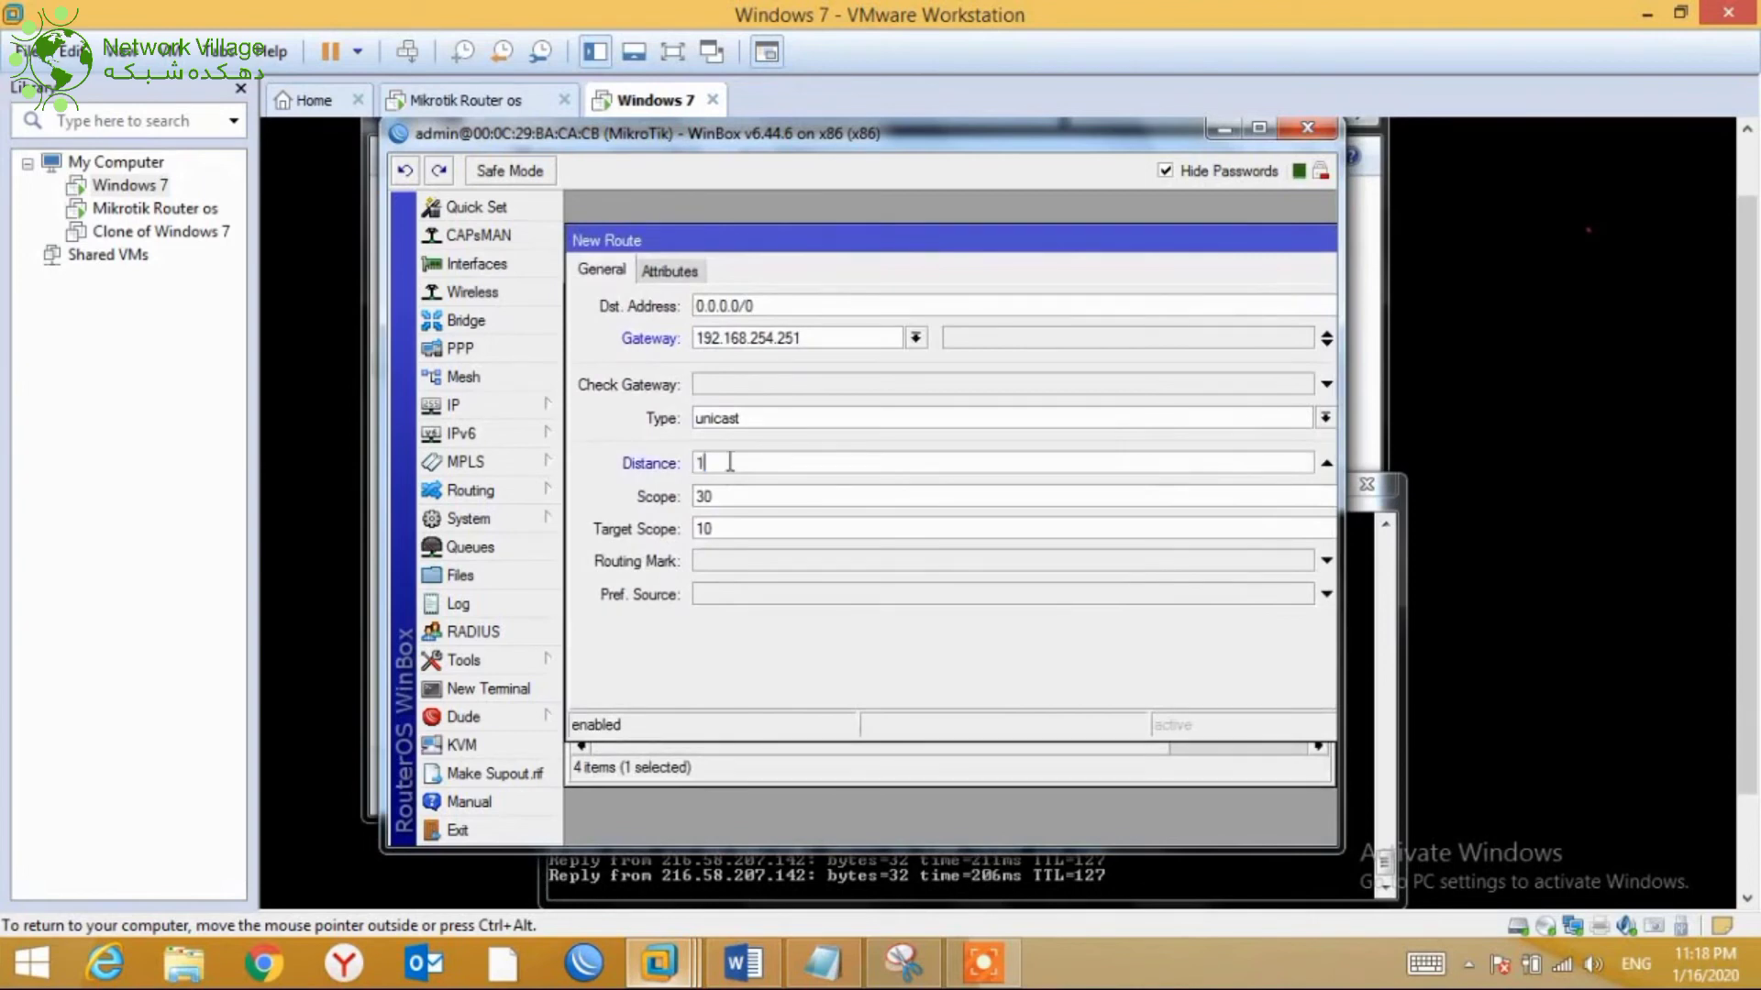
{"action": "key", "text": "BackSpace"}
{"action": "left_click", "coordinate": [730, 463]}
{"action": "type", "text": "0"}
{"action": "key", "text": "BackSpace"}
{"action": "type", "text": "1"}
{"action": "key", "text": "BackSpace"}
{"action": "type", "text": "20"}
{"action": "left_click_drag", "start_coordinate": [1093, 249], "coordinate": [974, 248]}
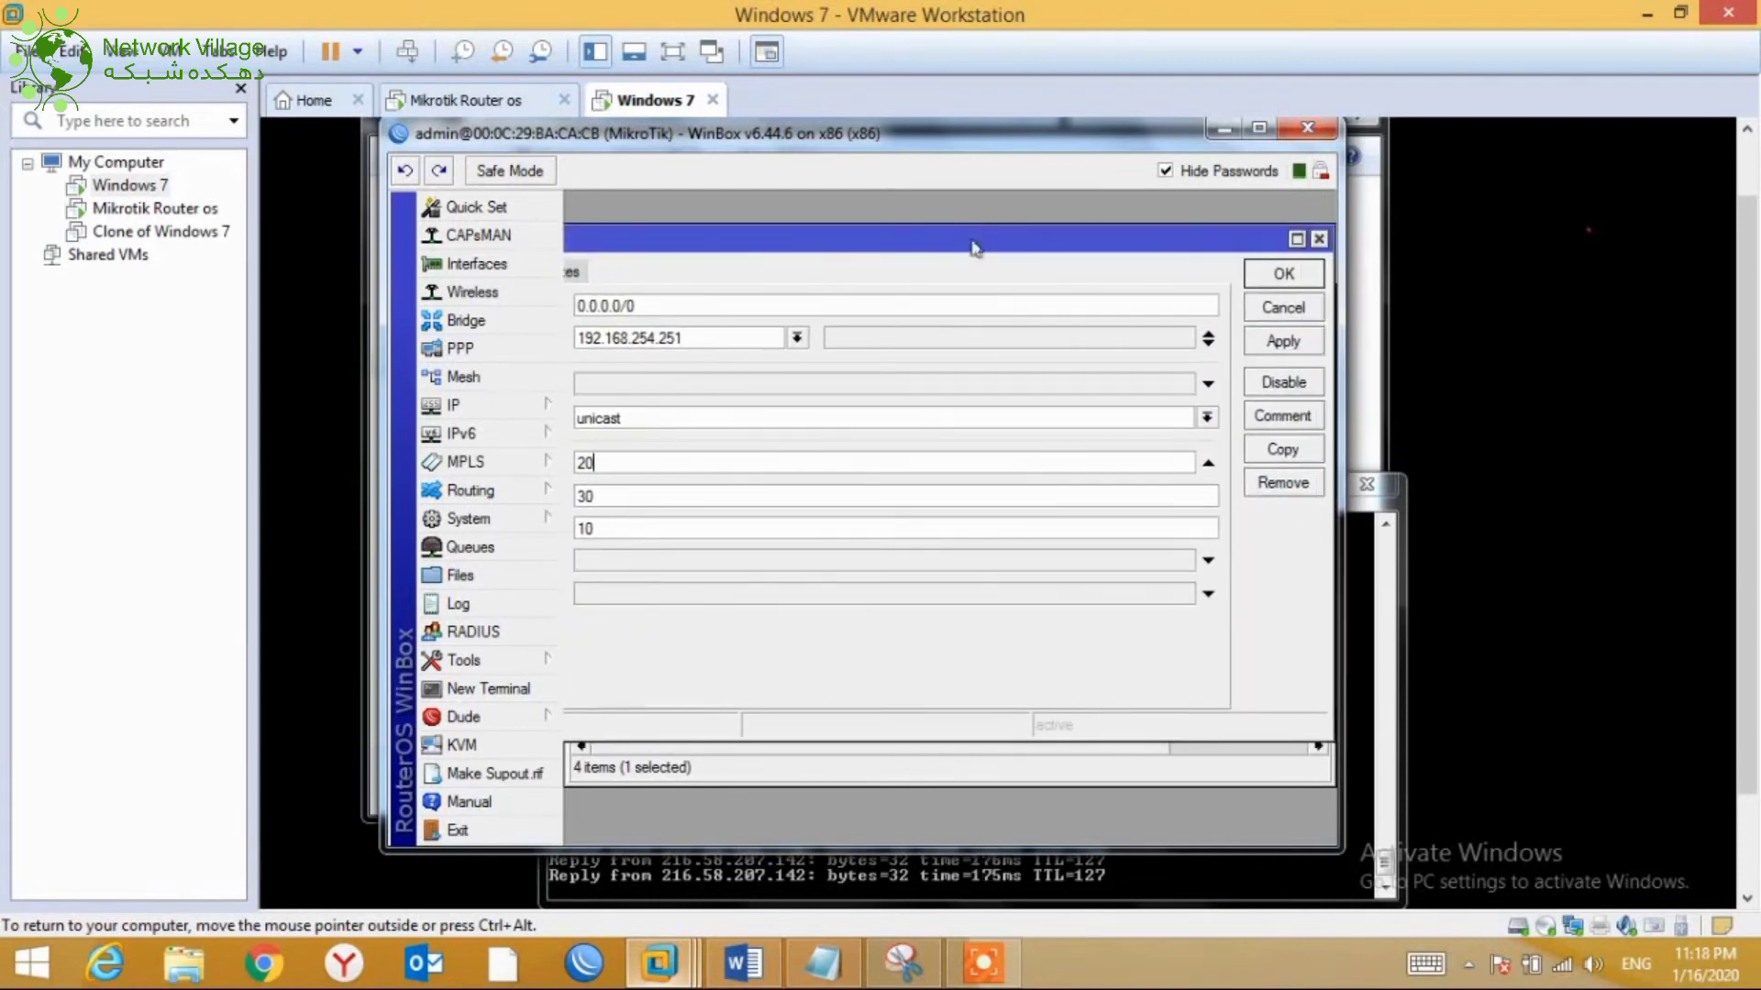
{"action": "left_click", "coordinate": [675, 337]}
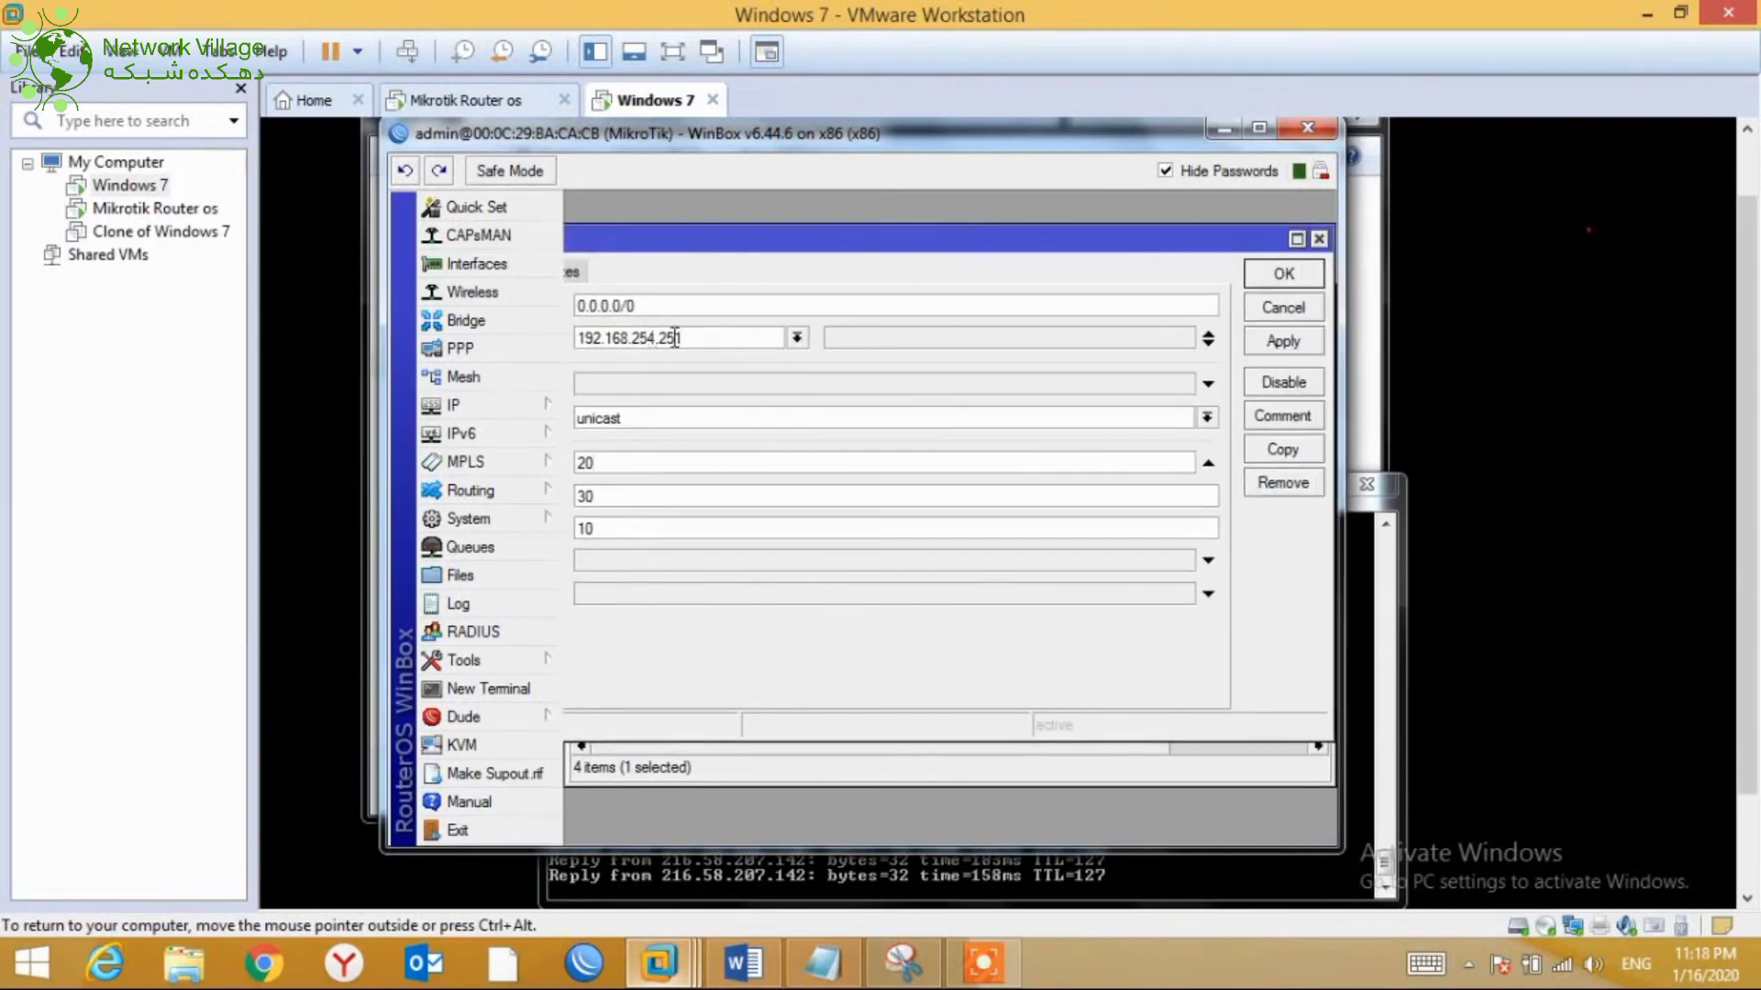
{"action": "left_click", "coordinate": [1275, 343]}
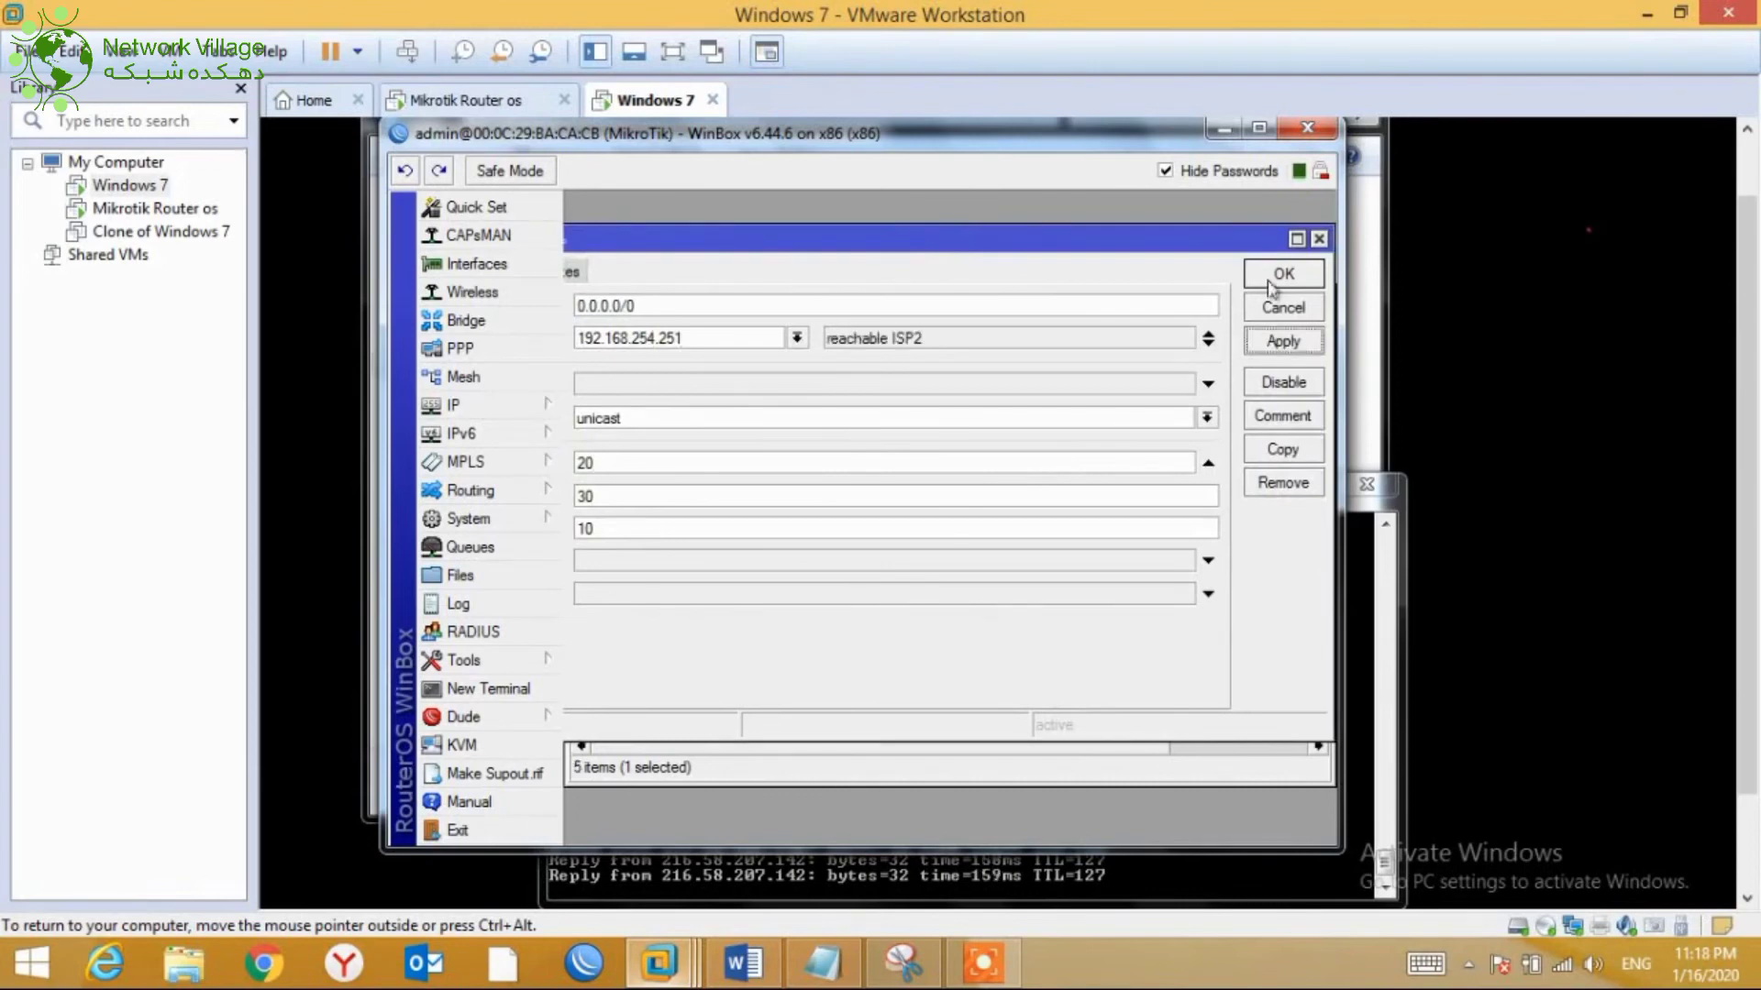
{"action": "left_click", "coordinate": [1270, 278]}
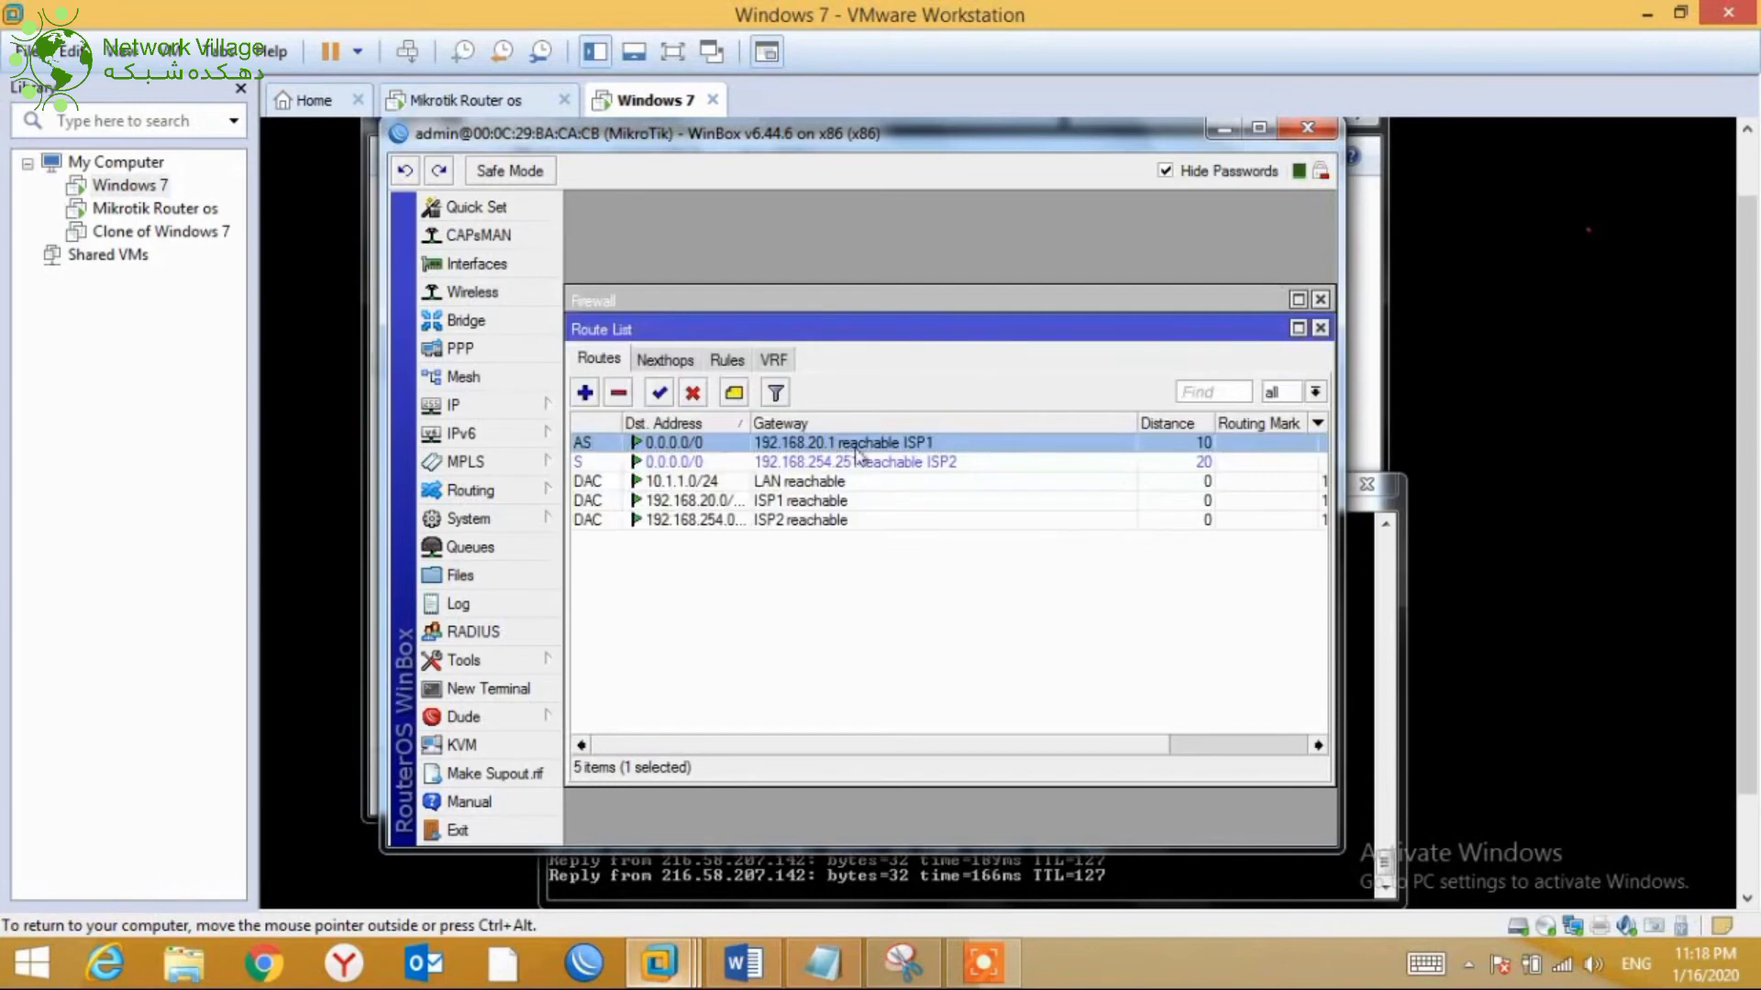
Compare the two 0.0.0.0/0 default routes through ISP1 and ISP2 in the route list
{"action": "left_click", "coordinate": [685, 462]}
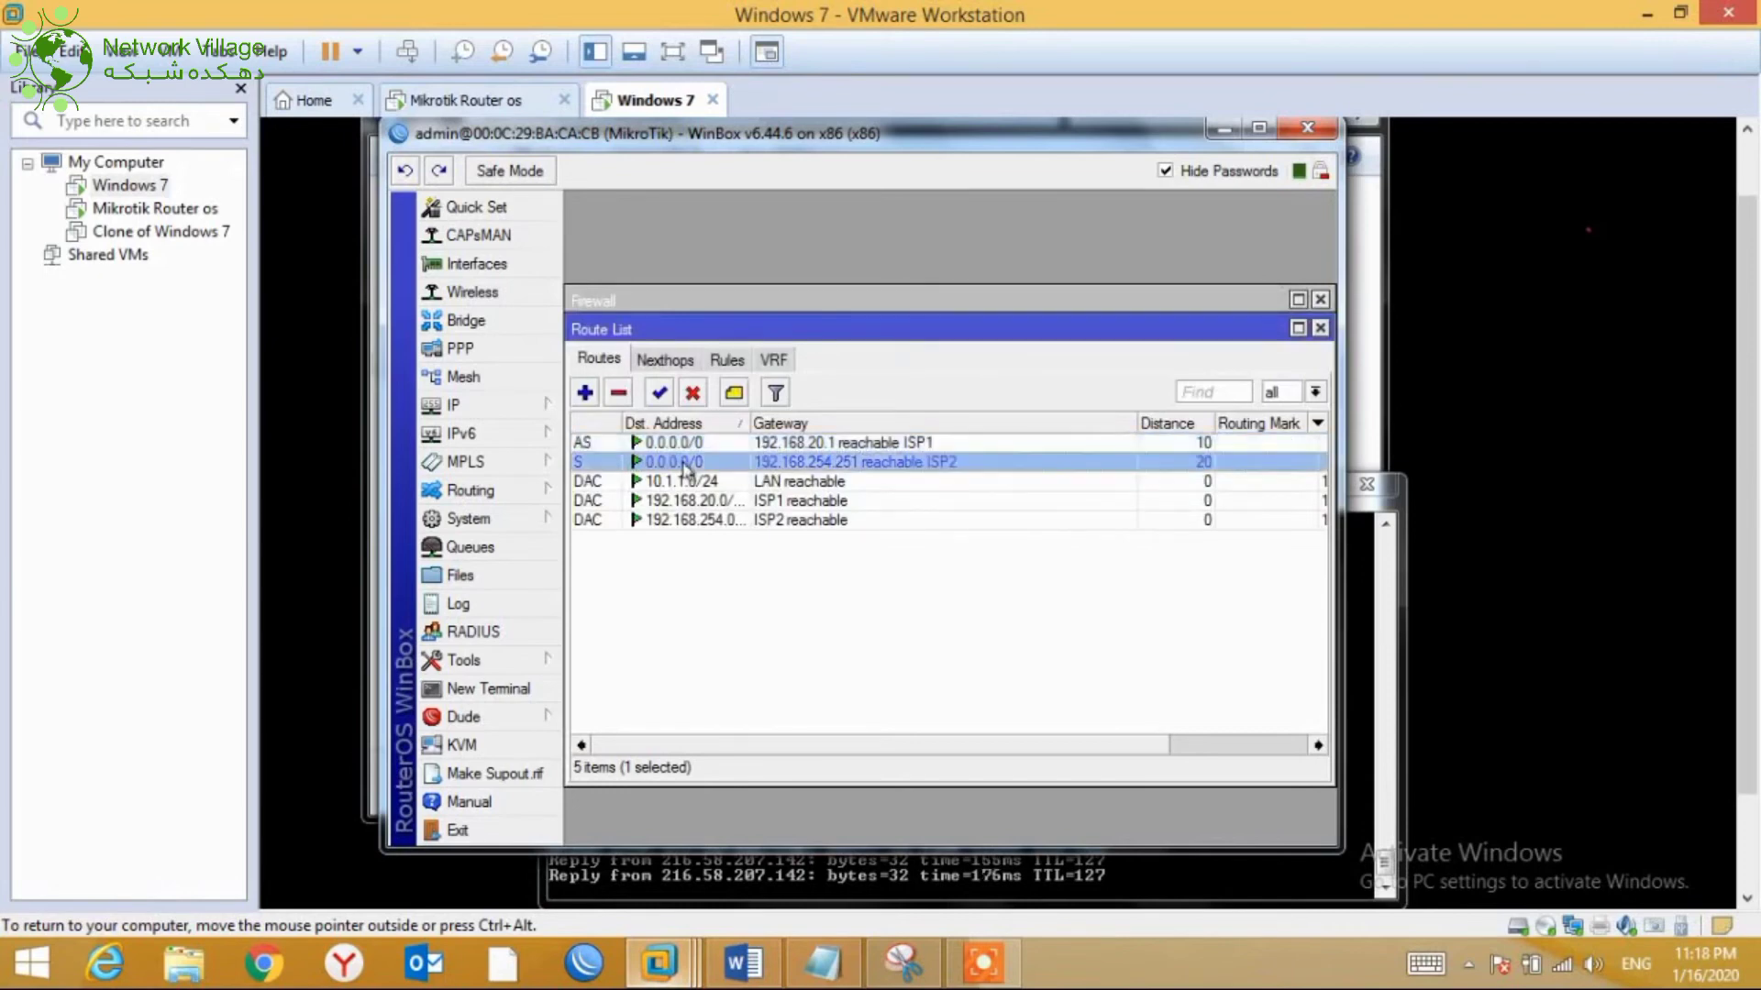
{"action": "left_click", "coordinate": [861, 444]}
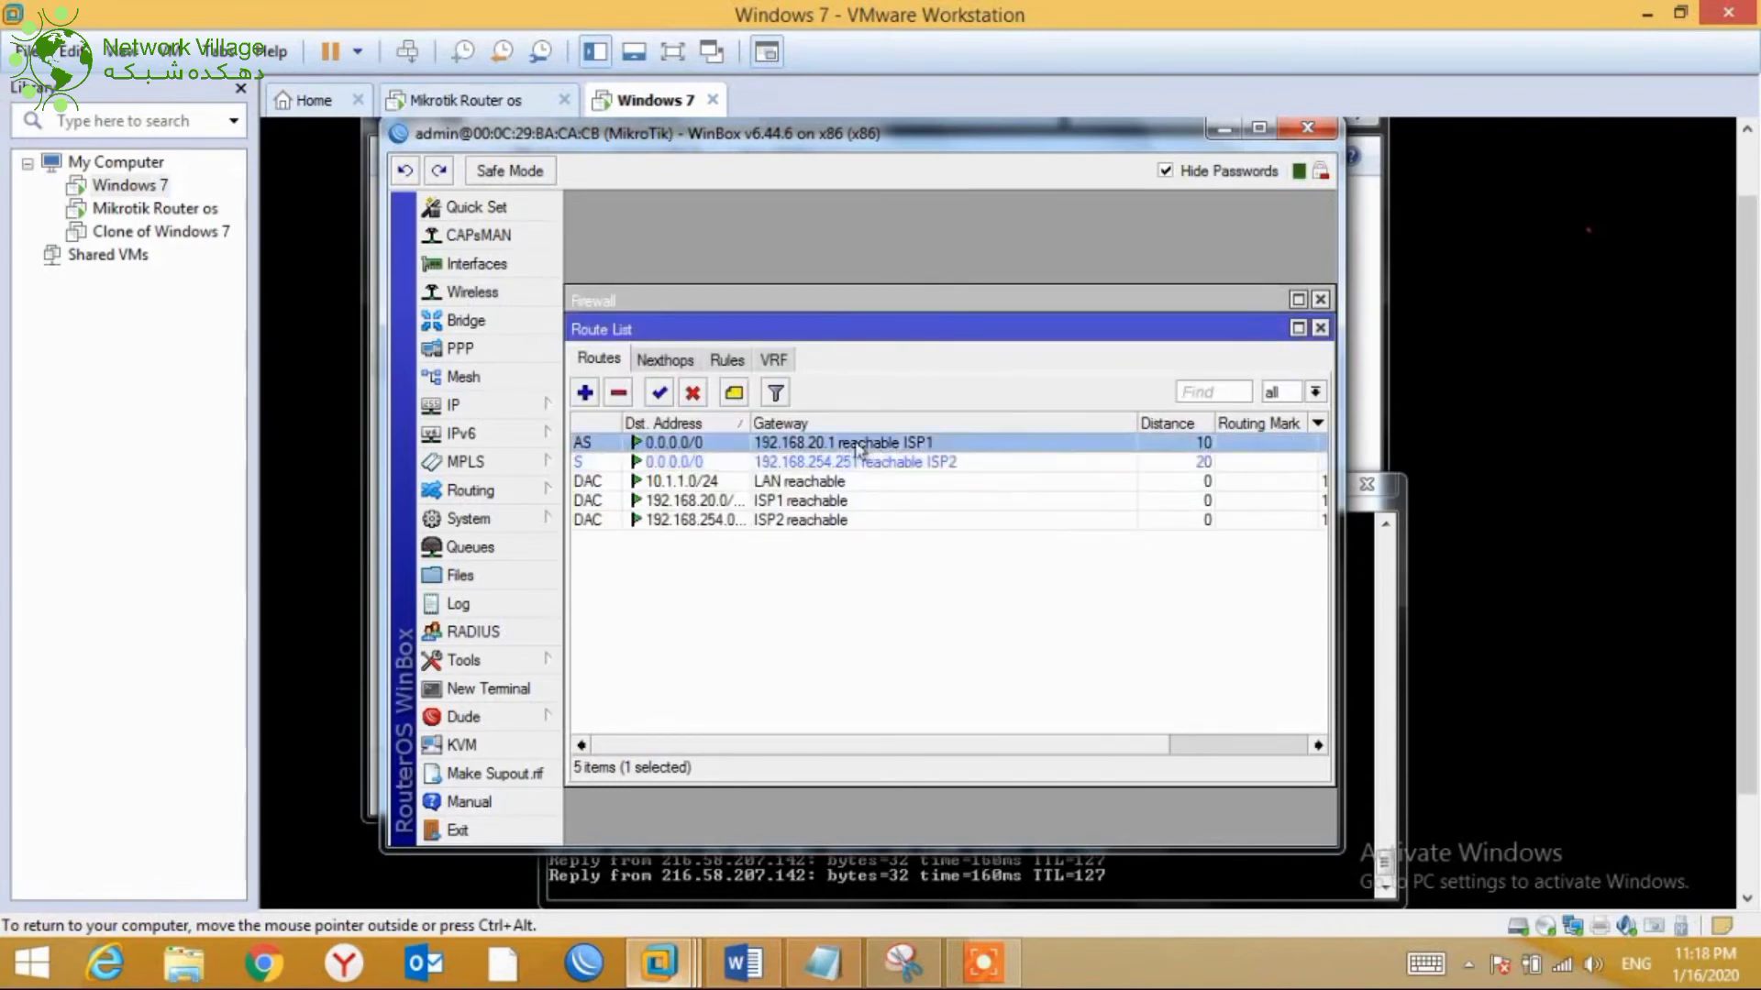
{"action": "left_click", "coordinate": [758, 462]}
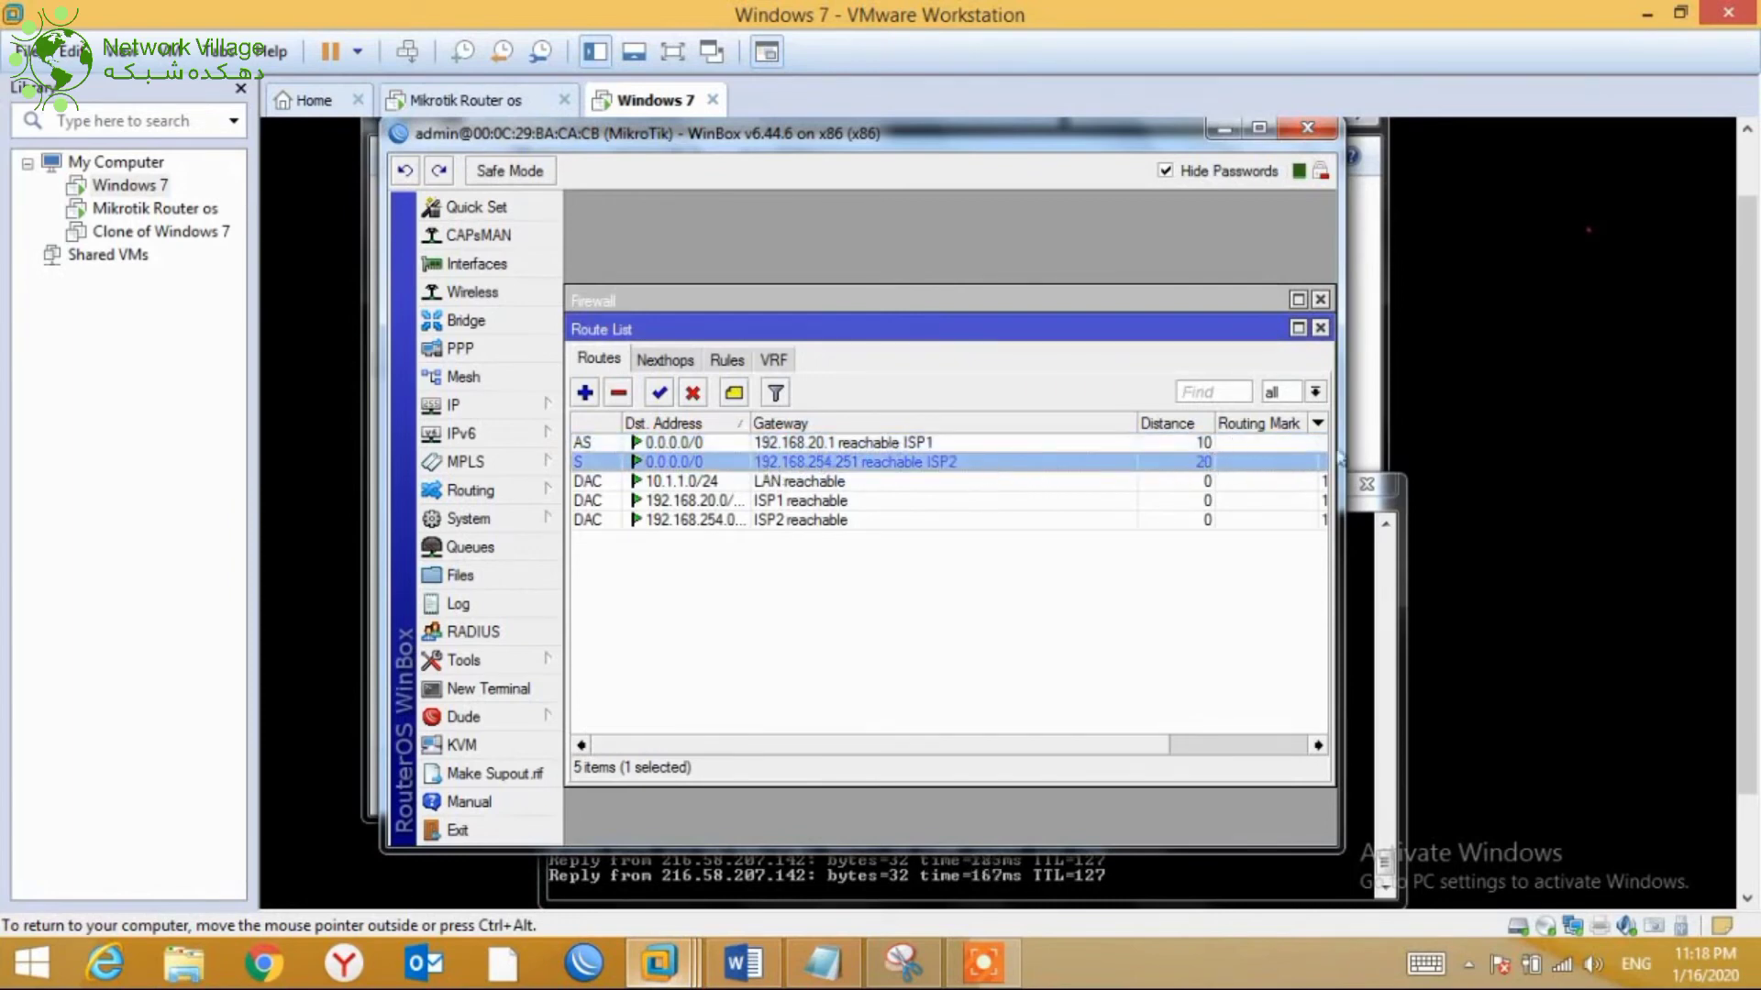
{"action": "left_click", "coordinate": [1205, 444]}
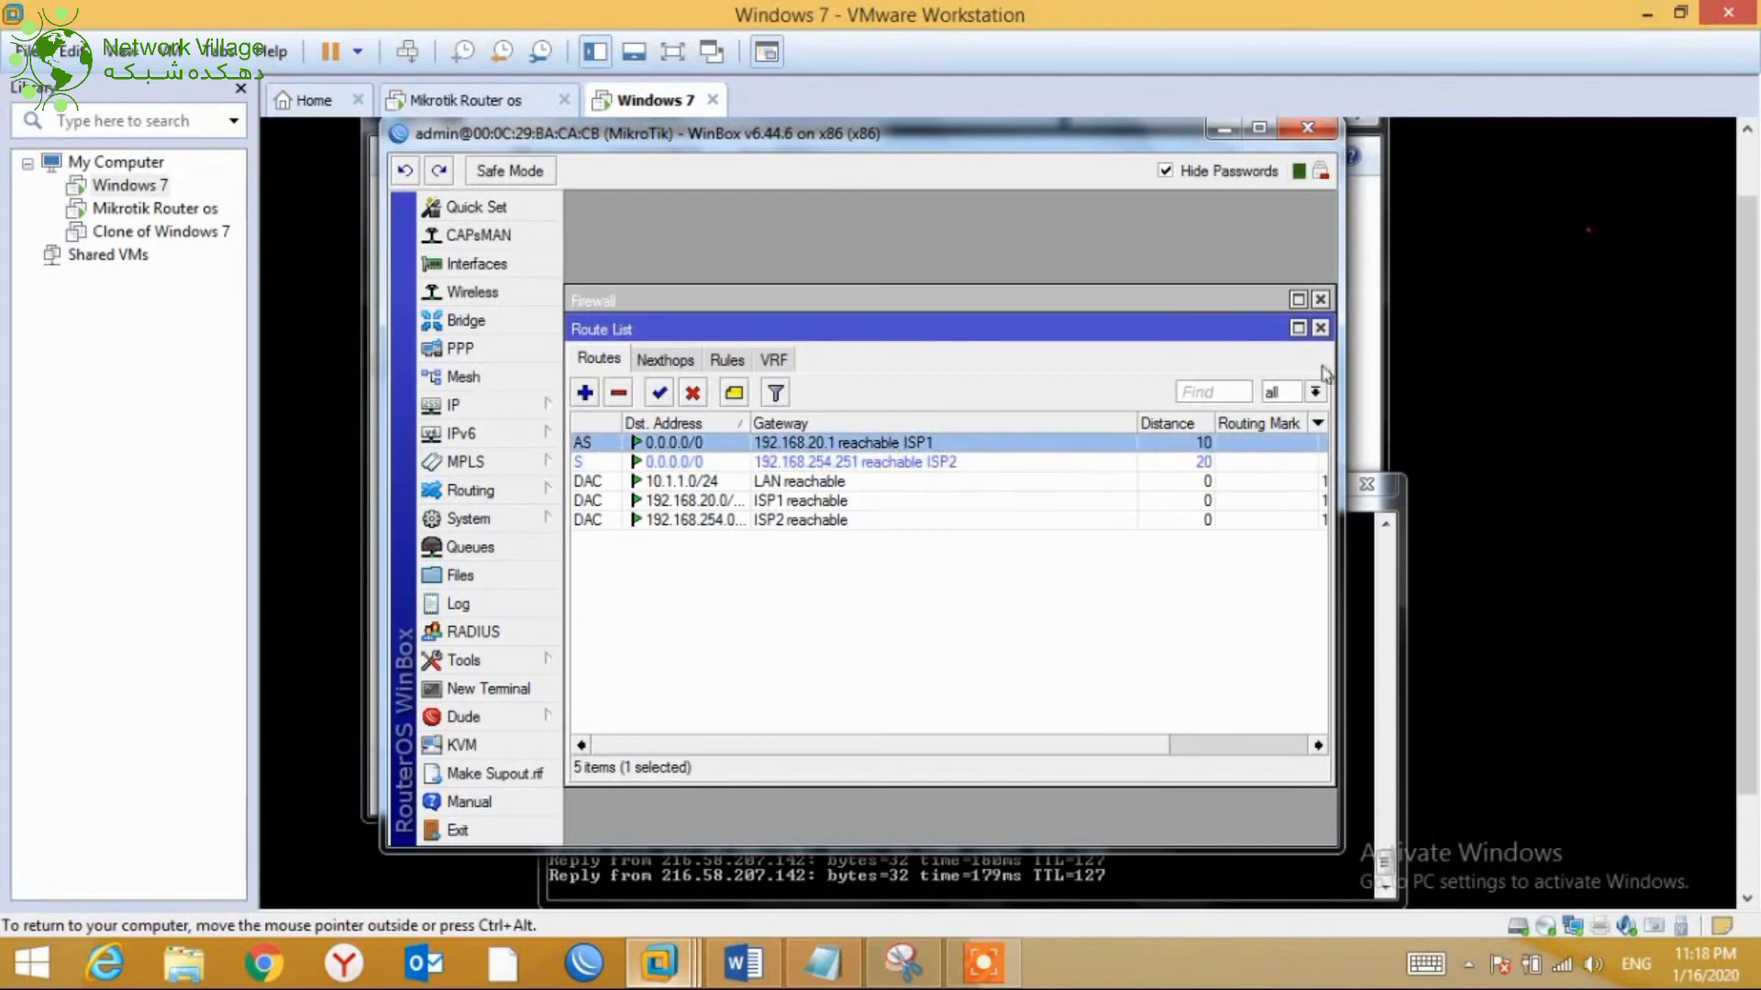
Open the router's IP address list and disable the address assigned to the ISP1 interface
{"action": "left_click", "coordinate": [548, 413]}
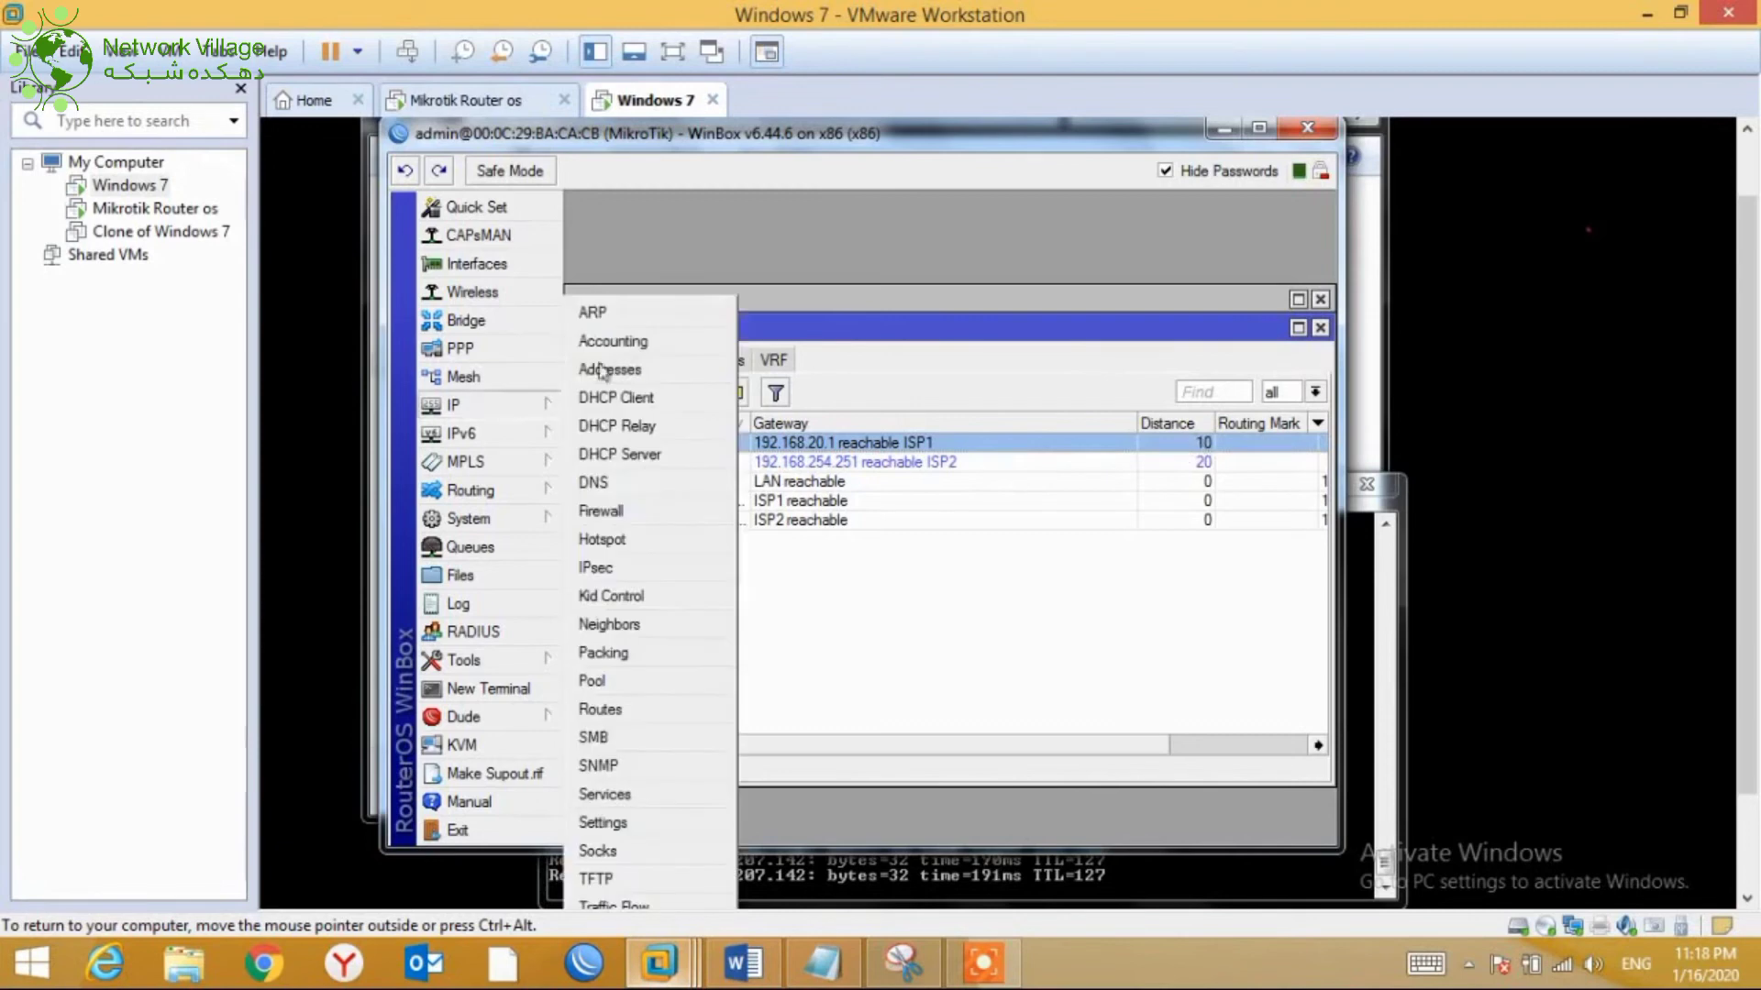
{"action": "left_click", "coordinate": [725, 366]}
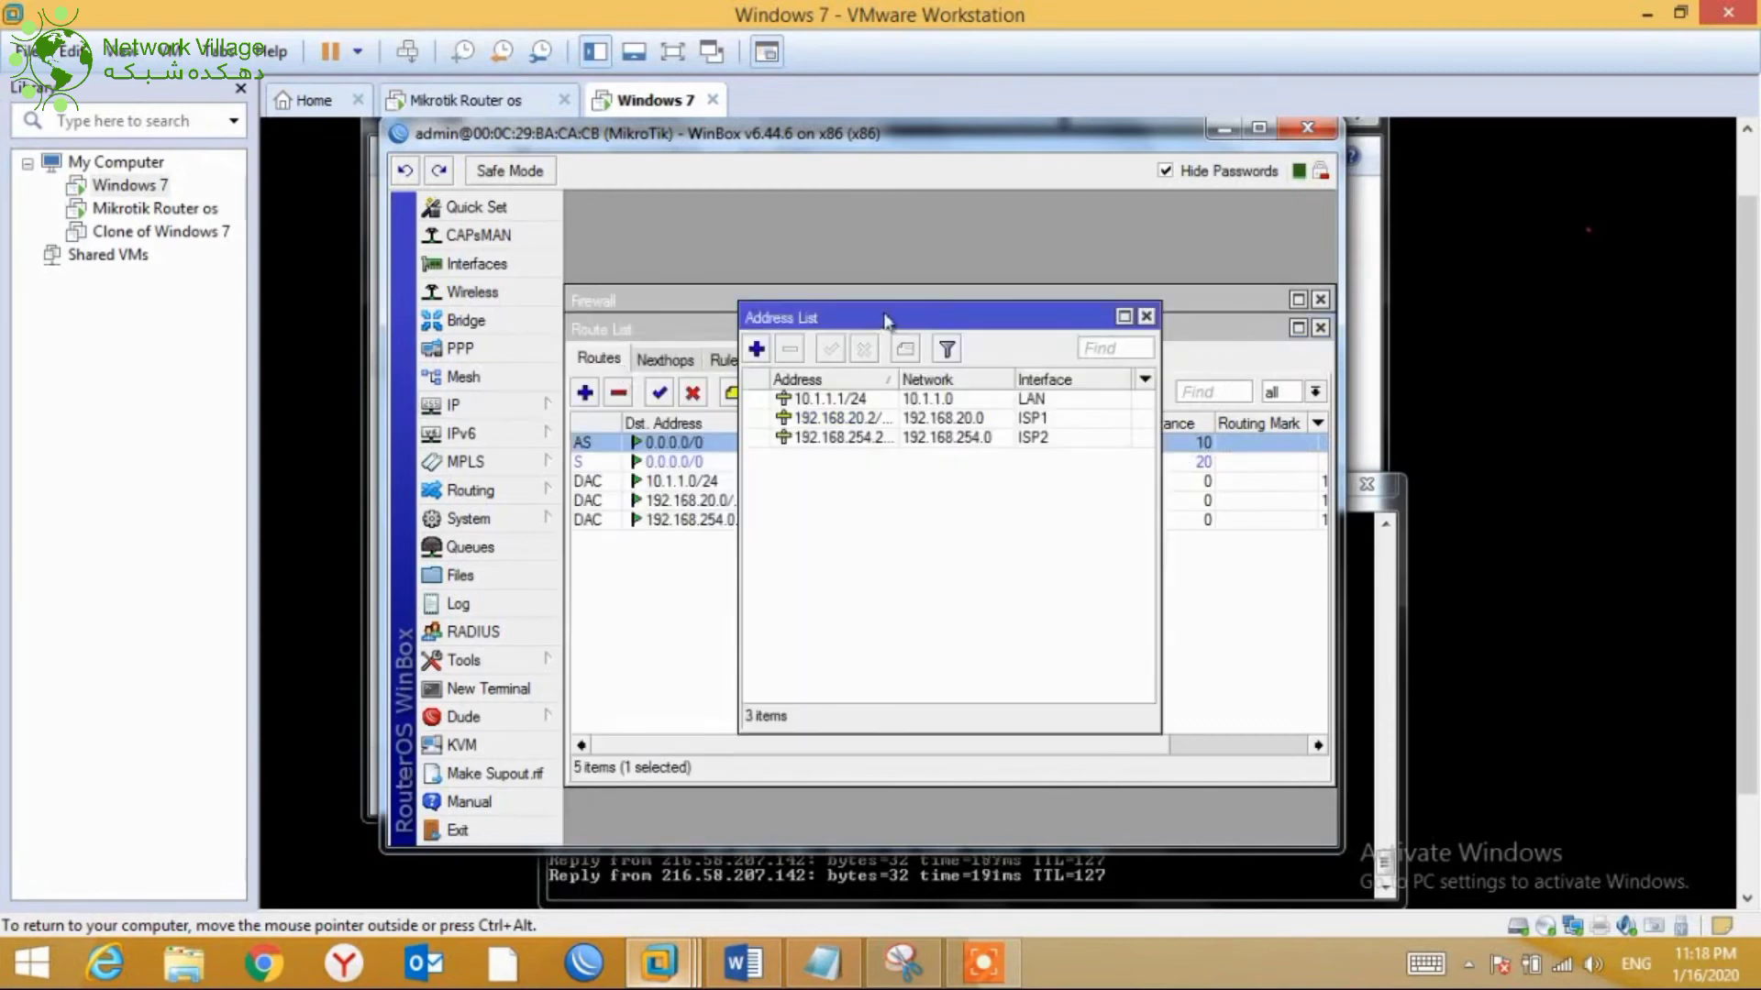
{"action": "left_click_drag", "start_coordinate": [886, 320], "coordinate": [807, 210]}
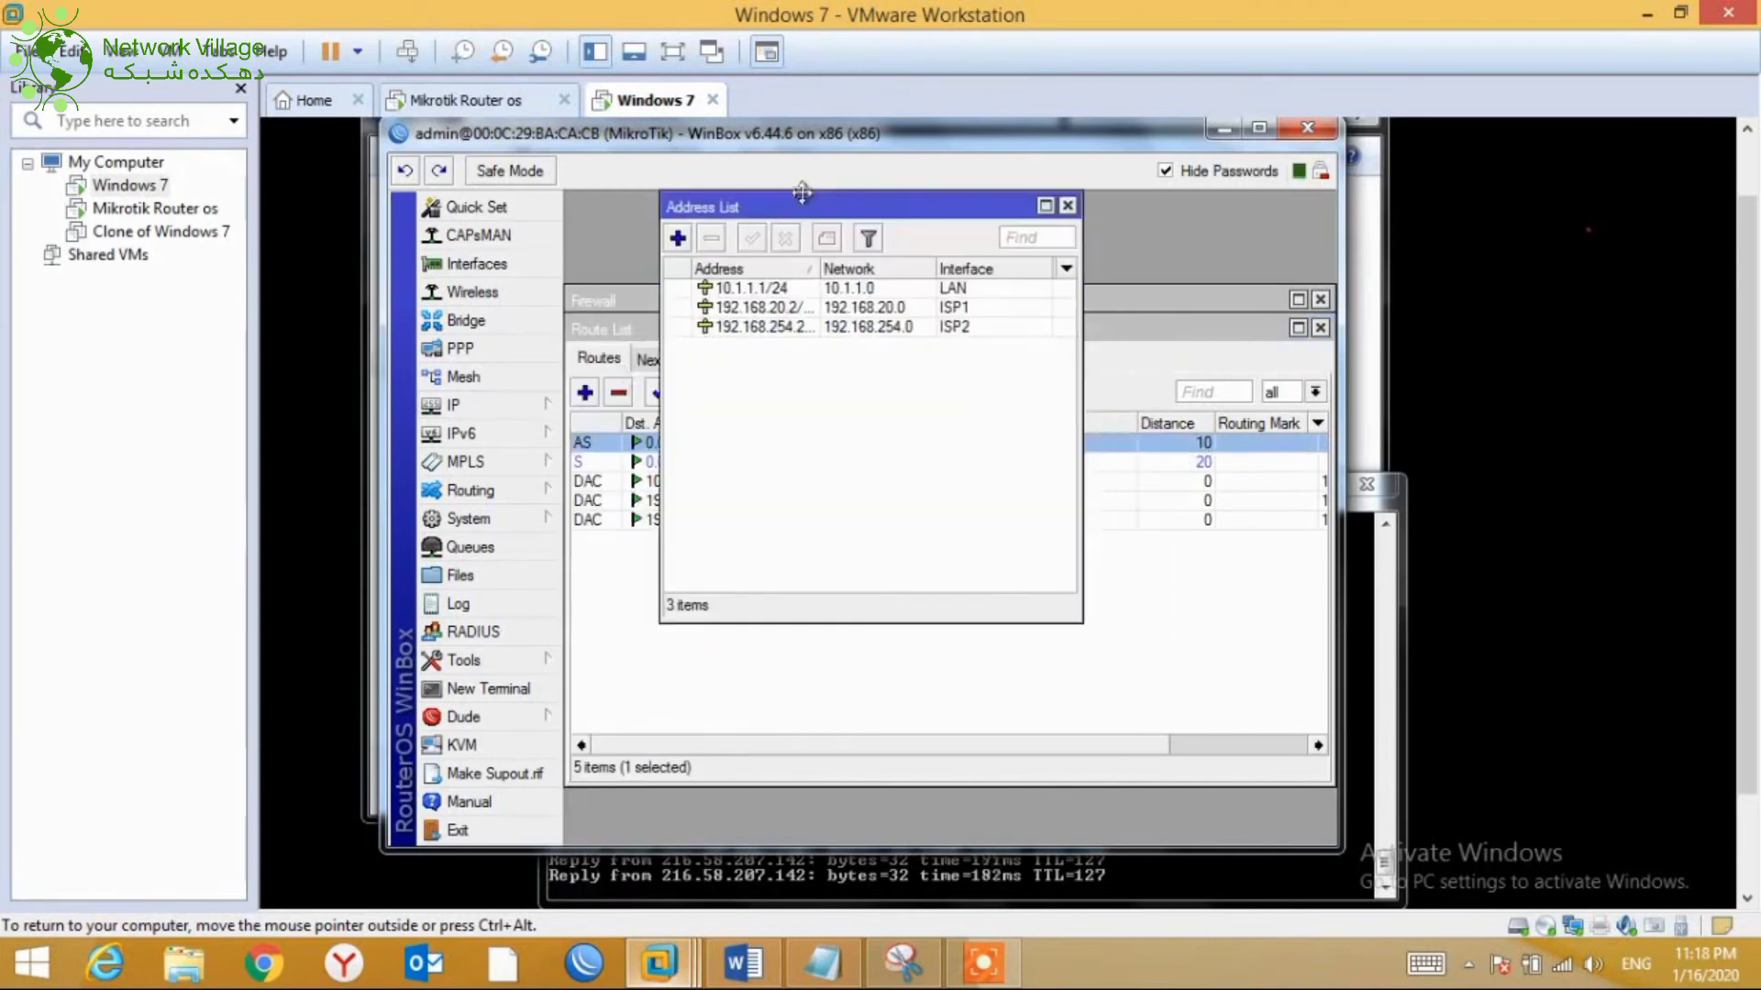
{"action": "left_click", "coordinate": [752, 310]}
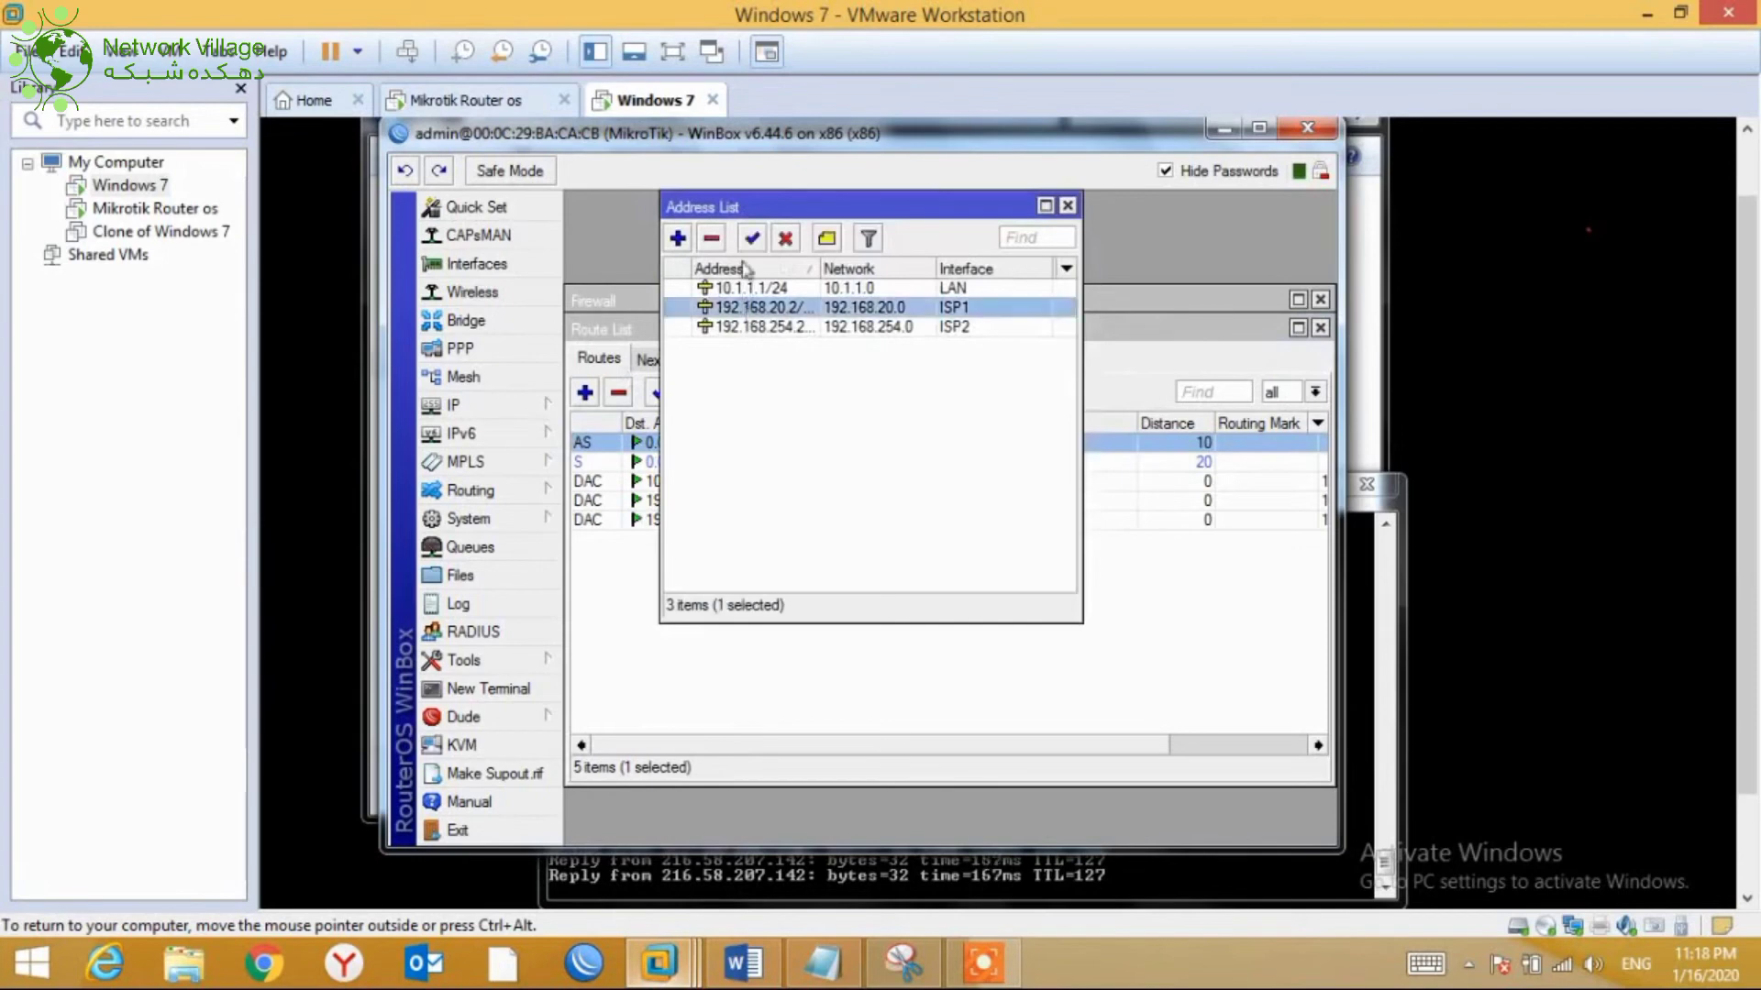
{"action": "left_click", "coordinate": [784, 241]}
Check the continuous google.com ping in the Command Prompt, and examine both default routes in the WinBox route list
{"action": "left_click", "coordinate": [906, 879]}
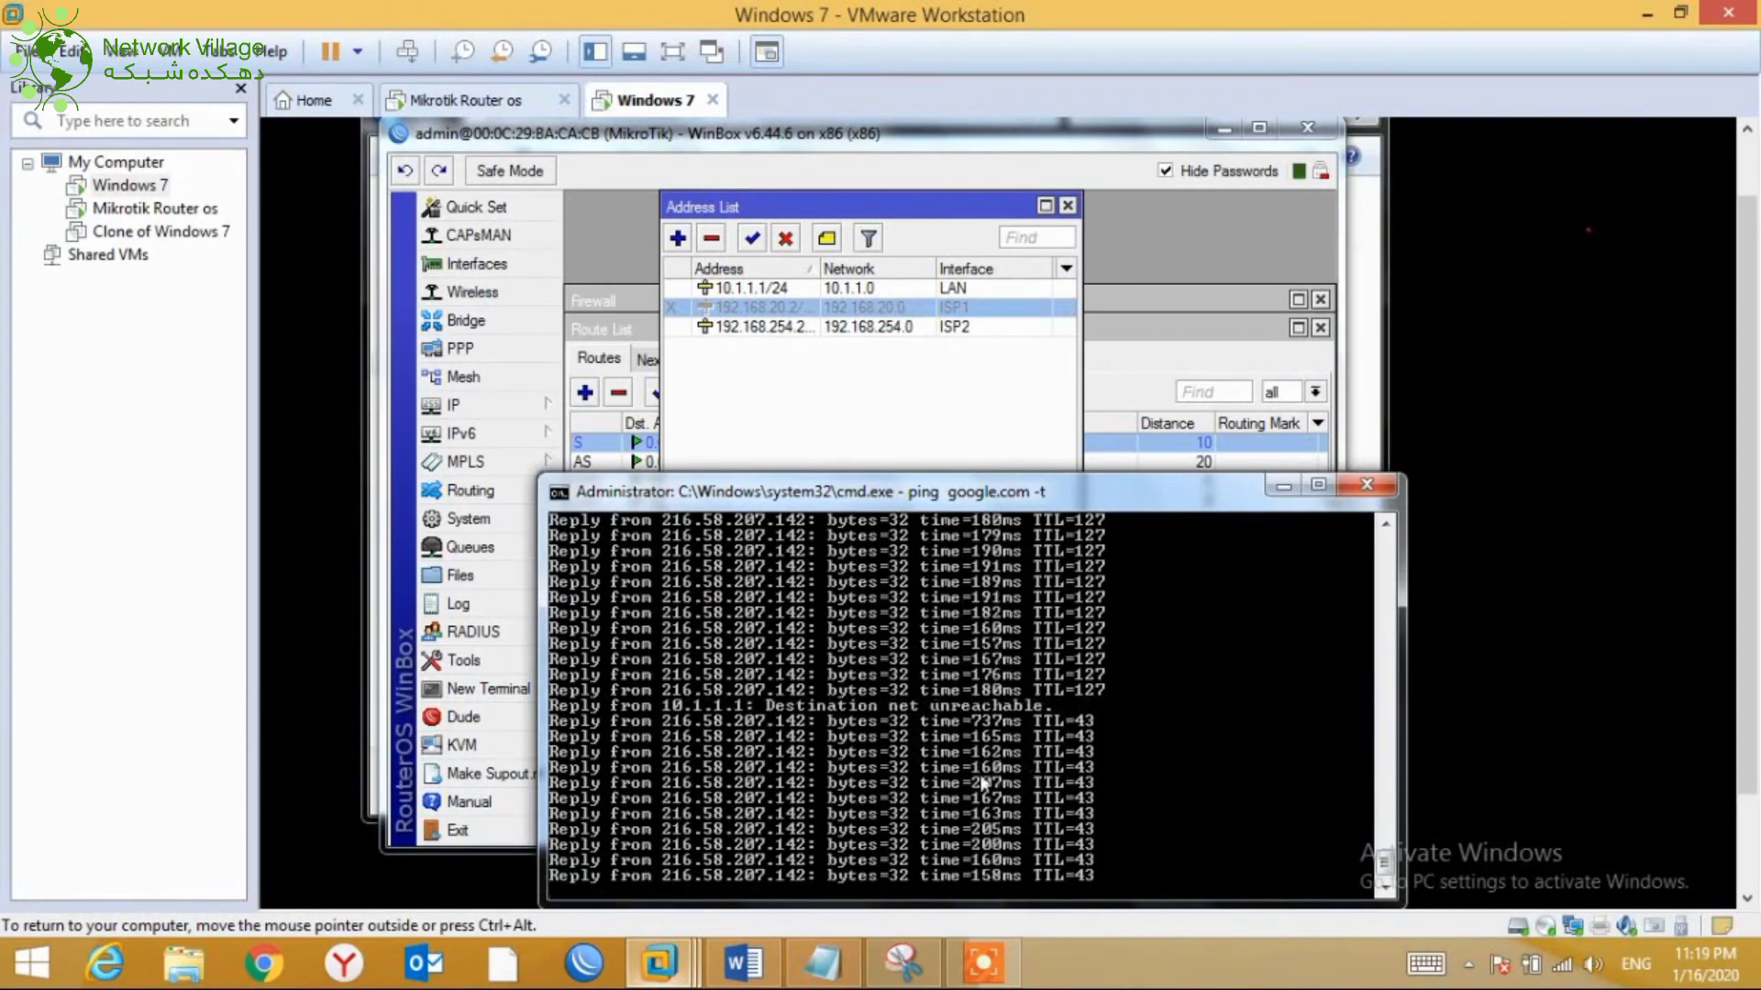
{"action": "left_click", "coordinate": [1165, 328]}
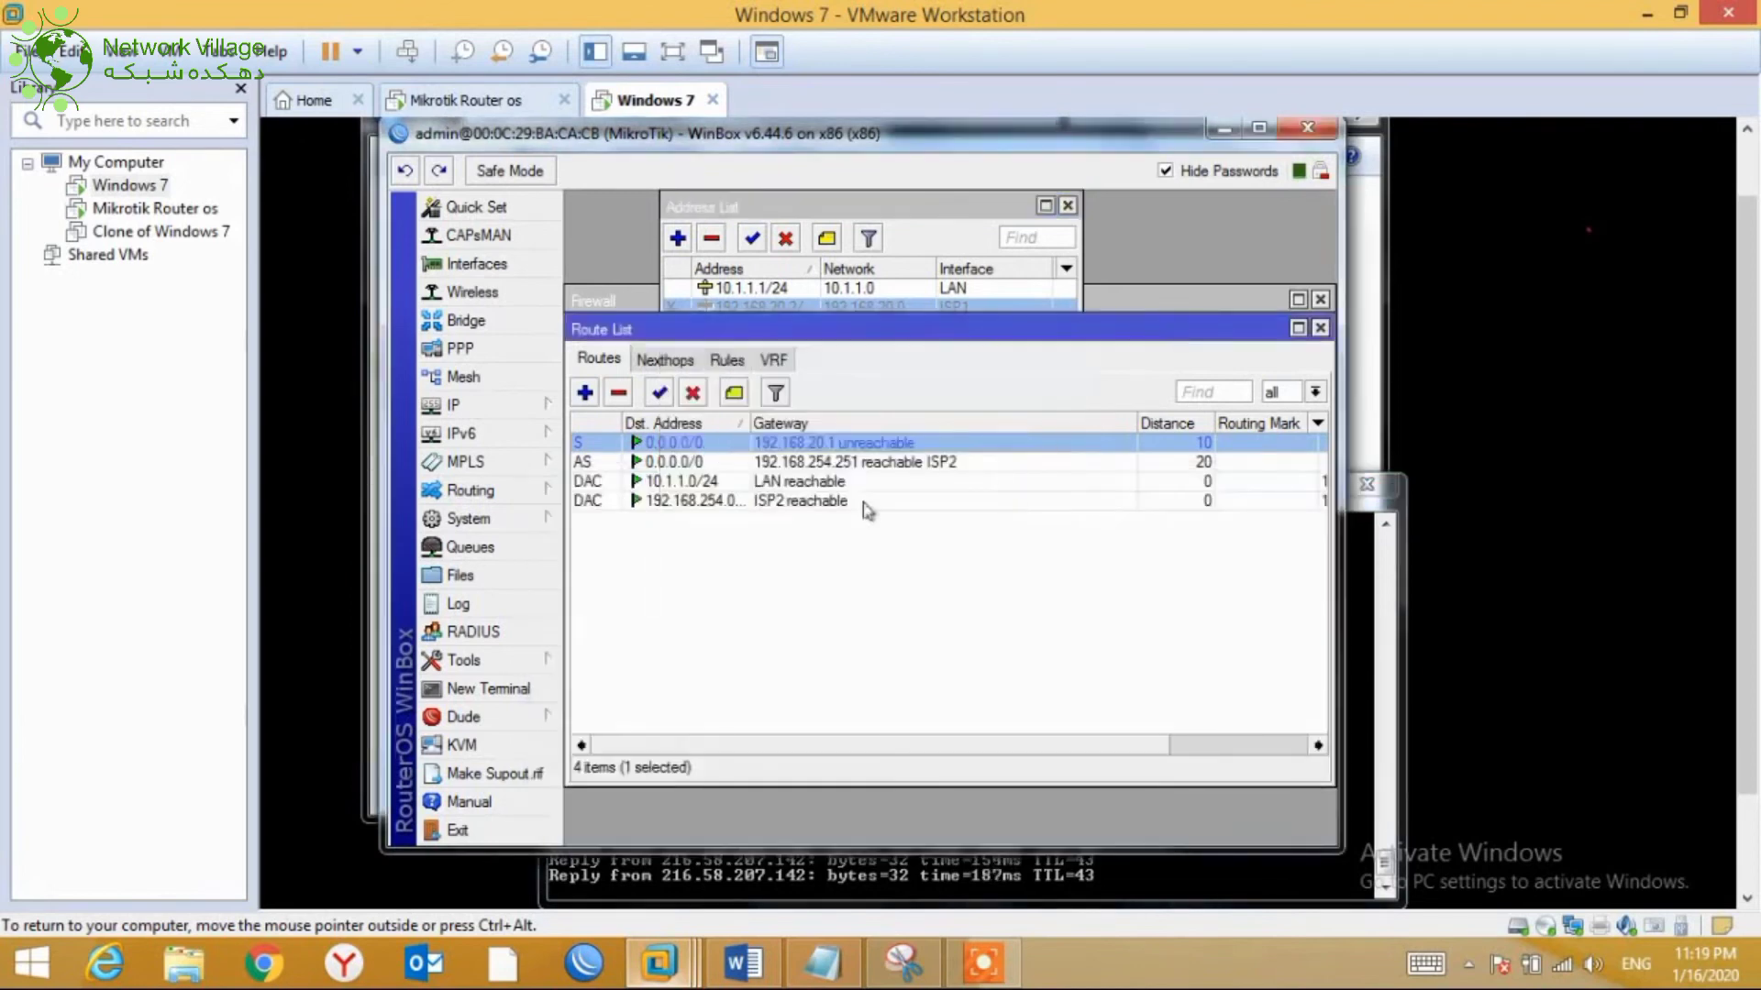
{"action": "left_click", "coordinate": [948, 466]}
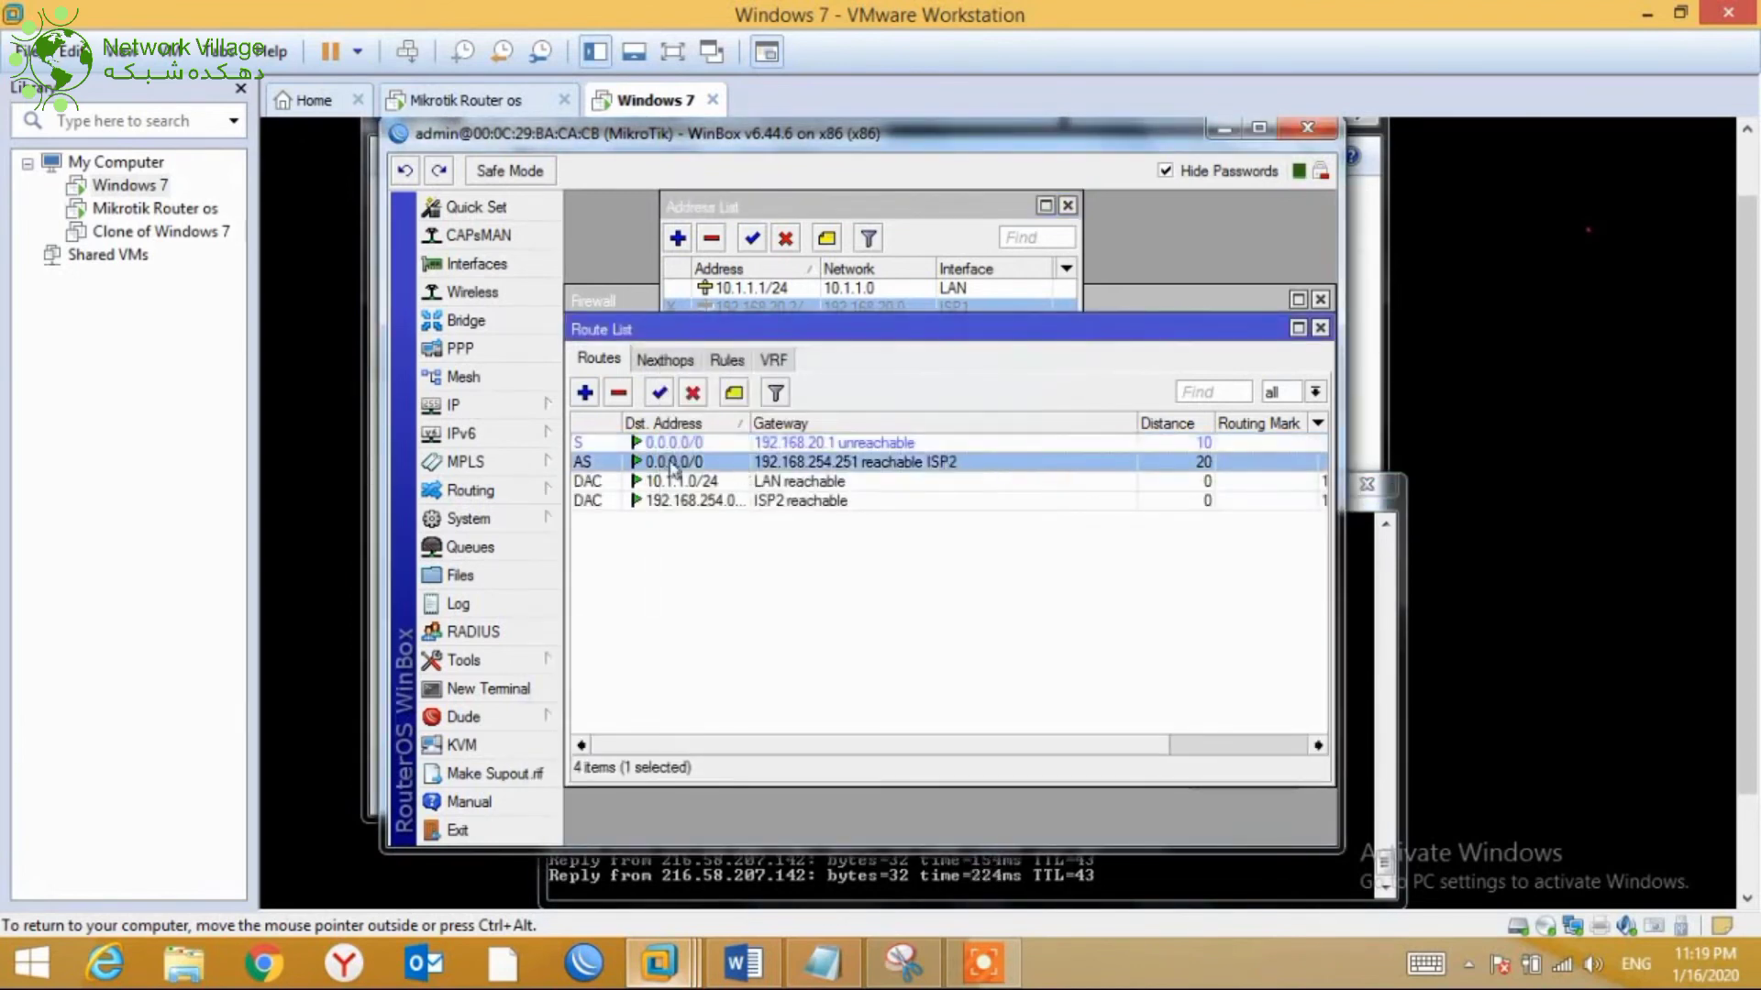
{"action": "left_click", "coordinate": [689, 444]}
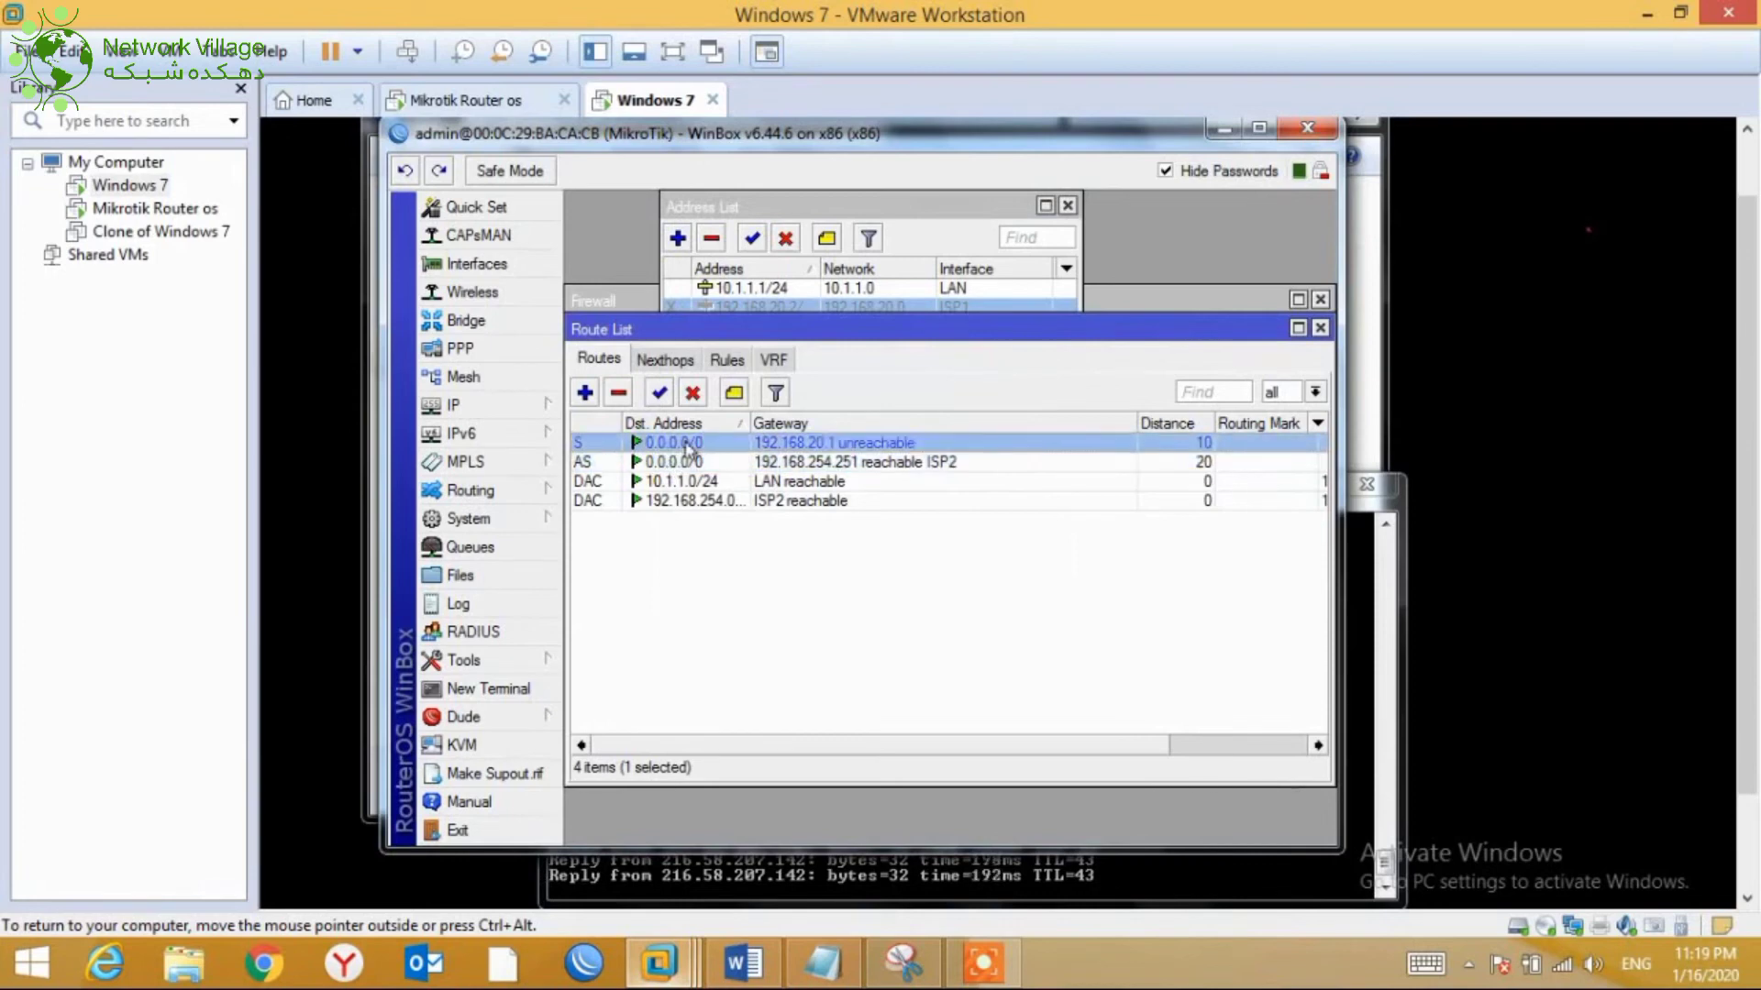
Move the address list beside the default routes and re-enable the ISP1 interface's address
{"action": "left_click", "coordinate": [906, 232]}
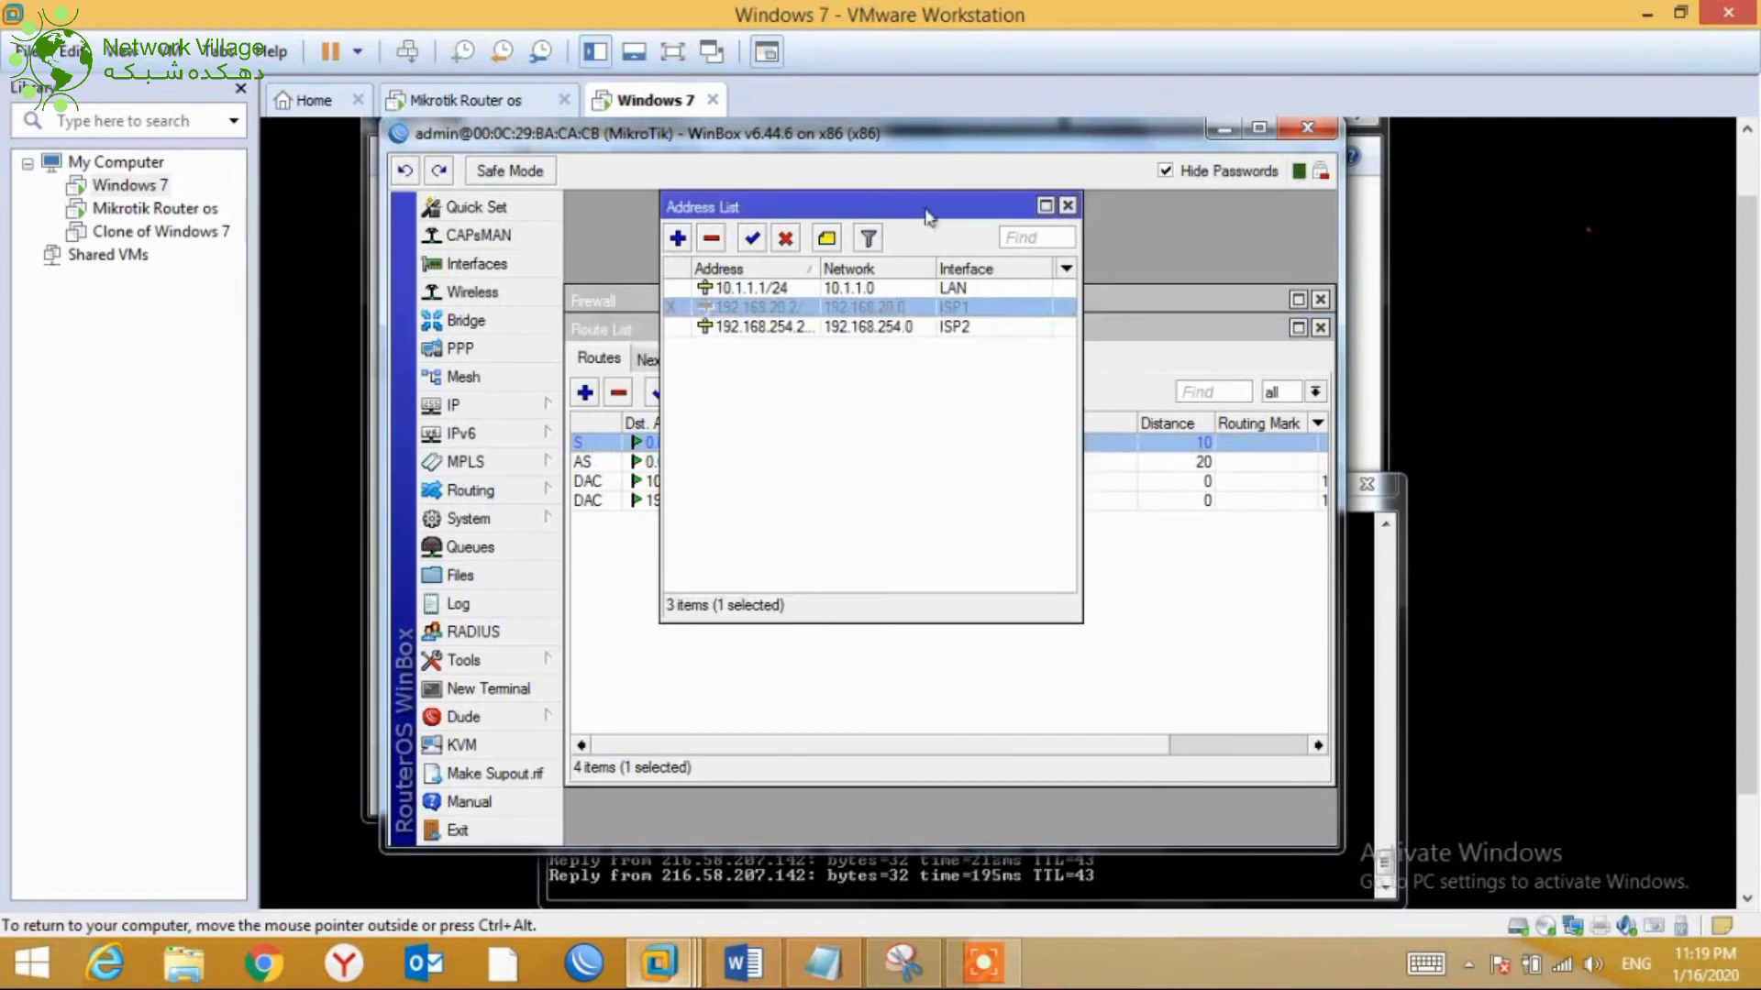
{"action": "left_click_drag", "start_coordinate": [927, 218], "coordinate": [1201, 320]}
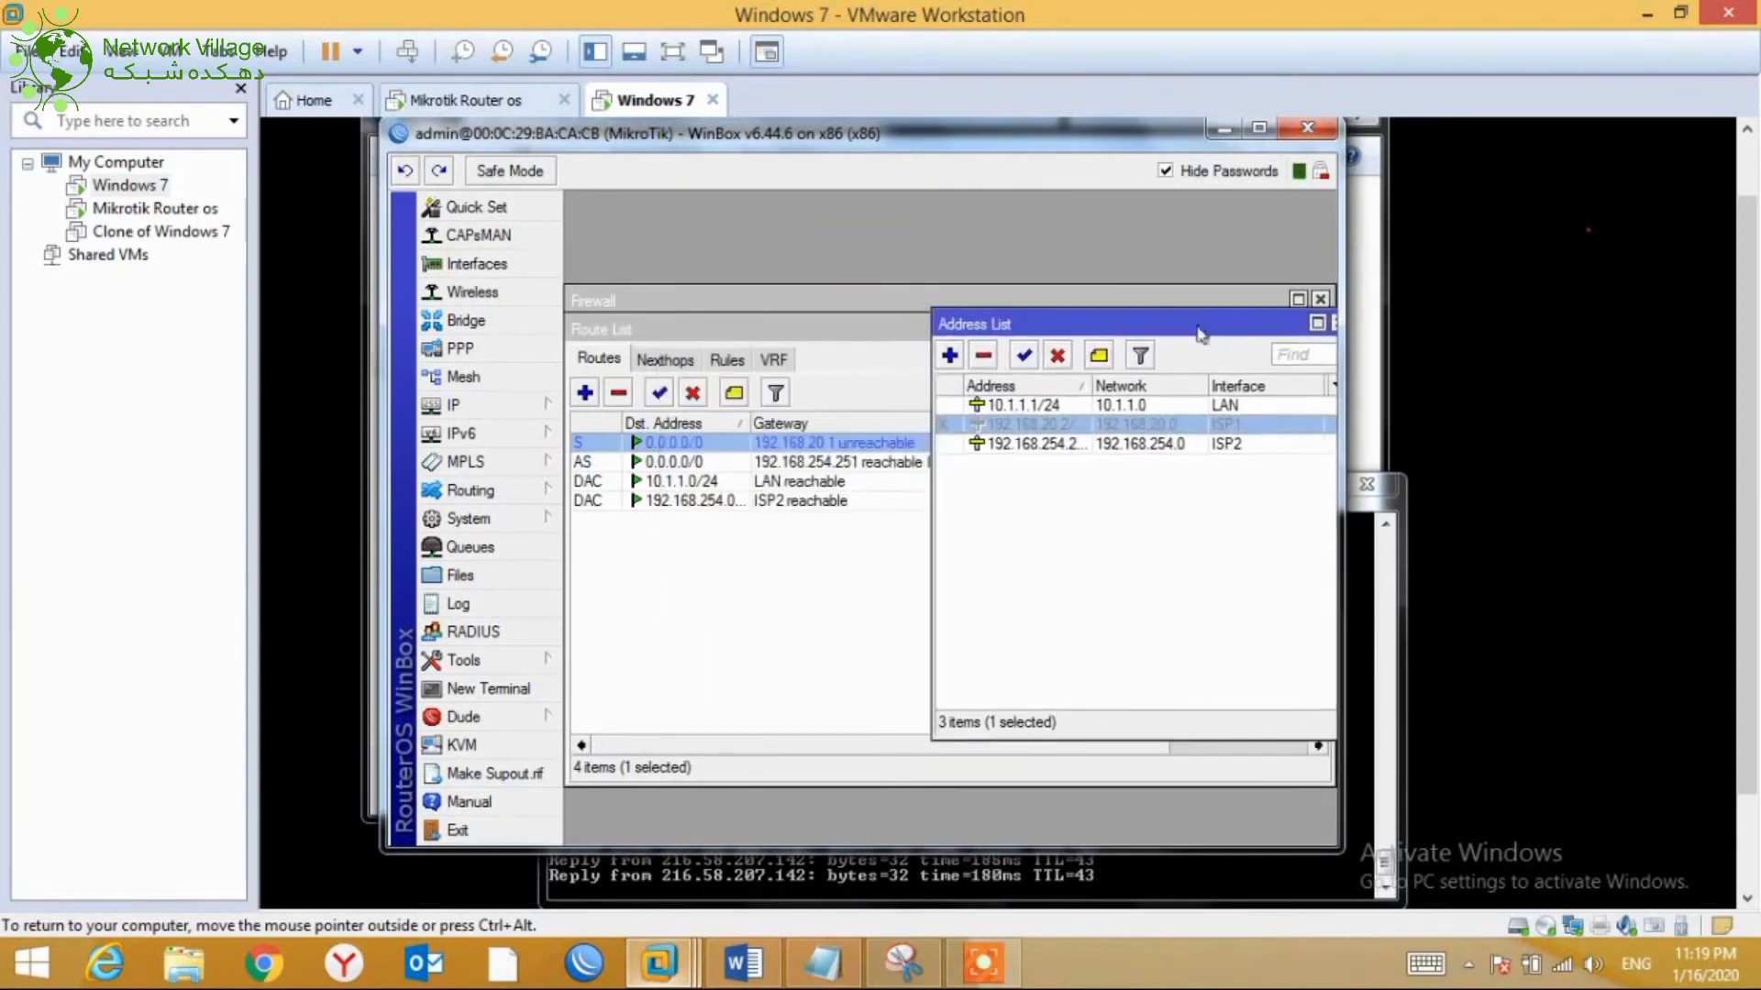
{"action": "left_click", "coordinate": [1037, 386]}
{"action": "left_click", "coordinate": [1025, 357]}
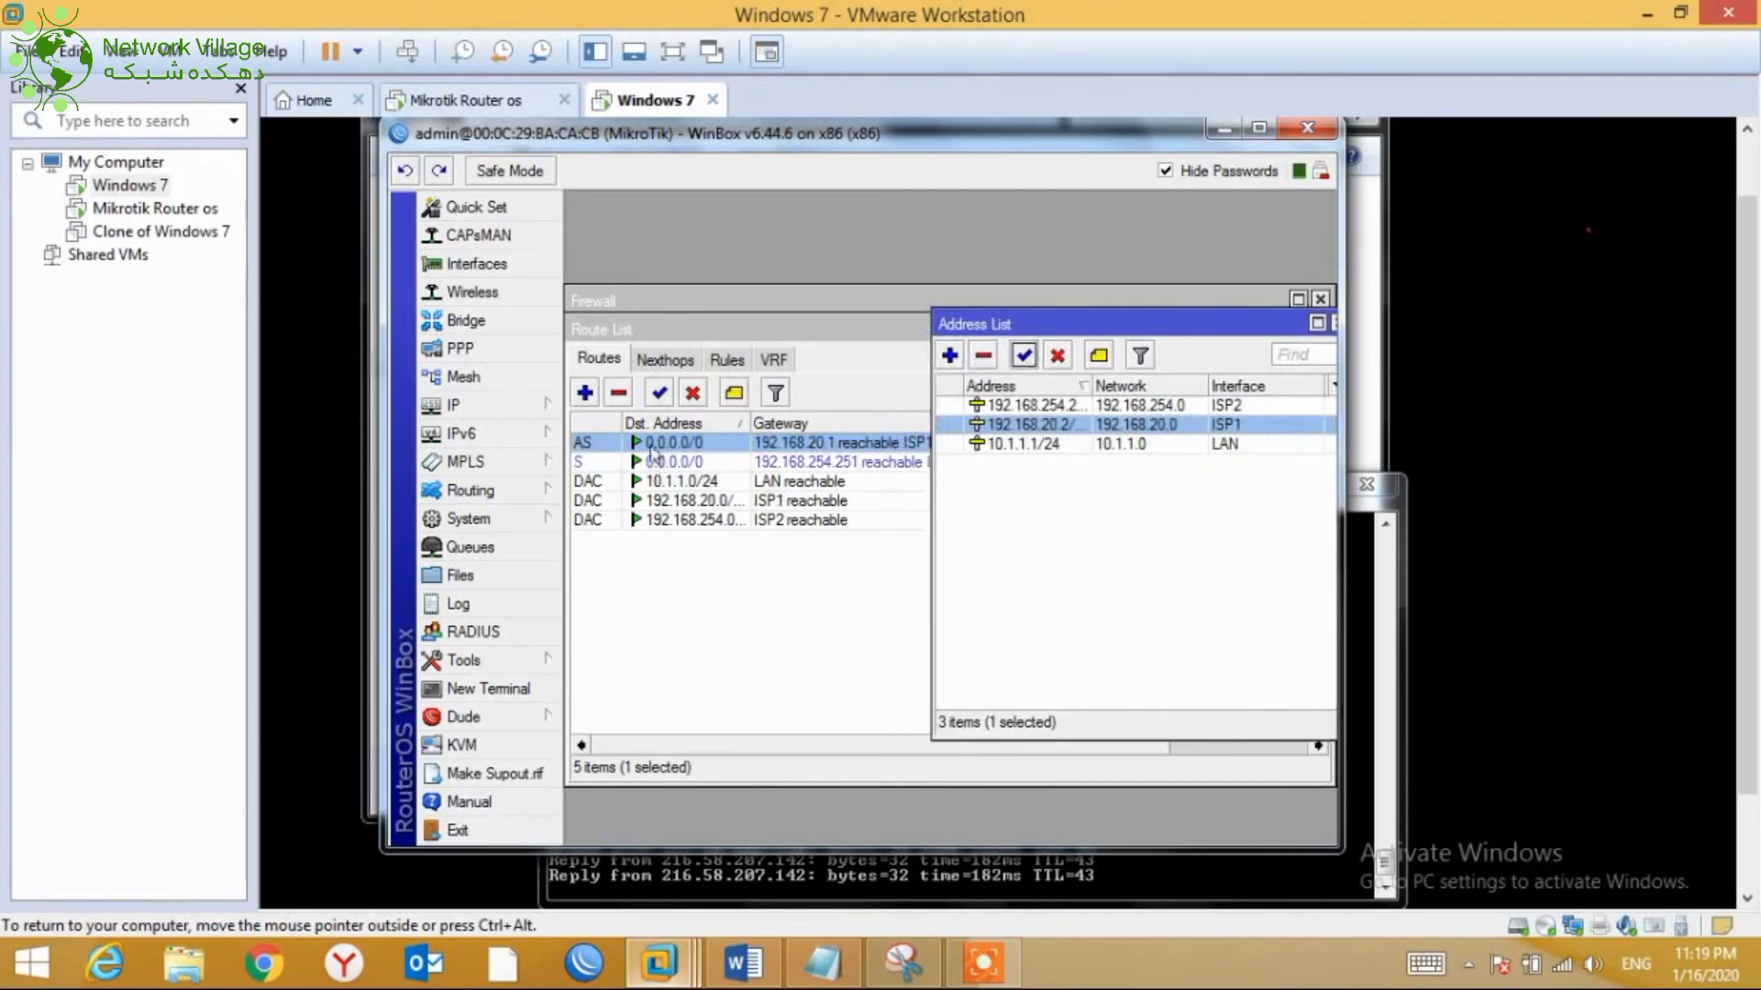
Examine the route list after re-enabling ISP1, and check the google.com ping in the Command Prompt
{"action": "left_click", "coordinate": [689, 445]}
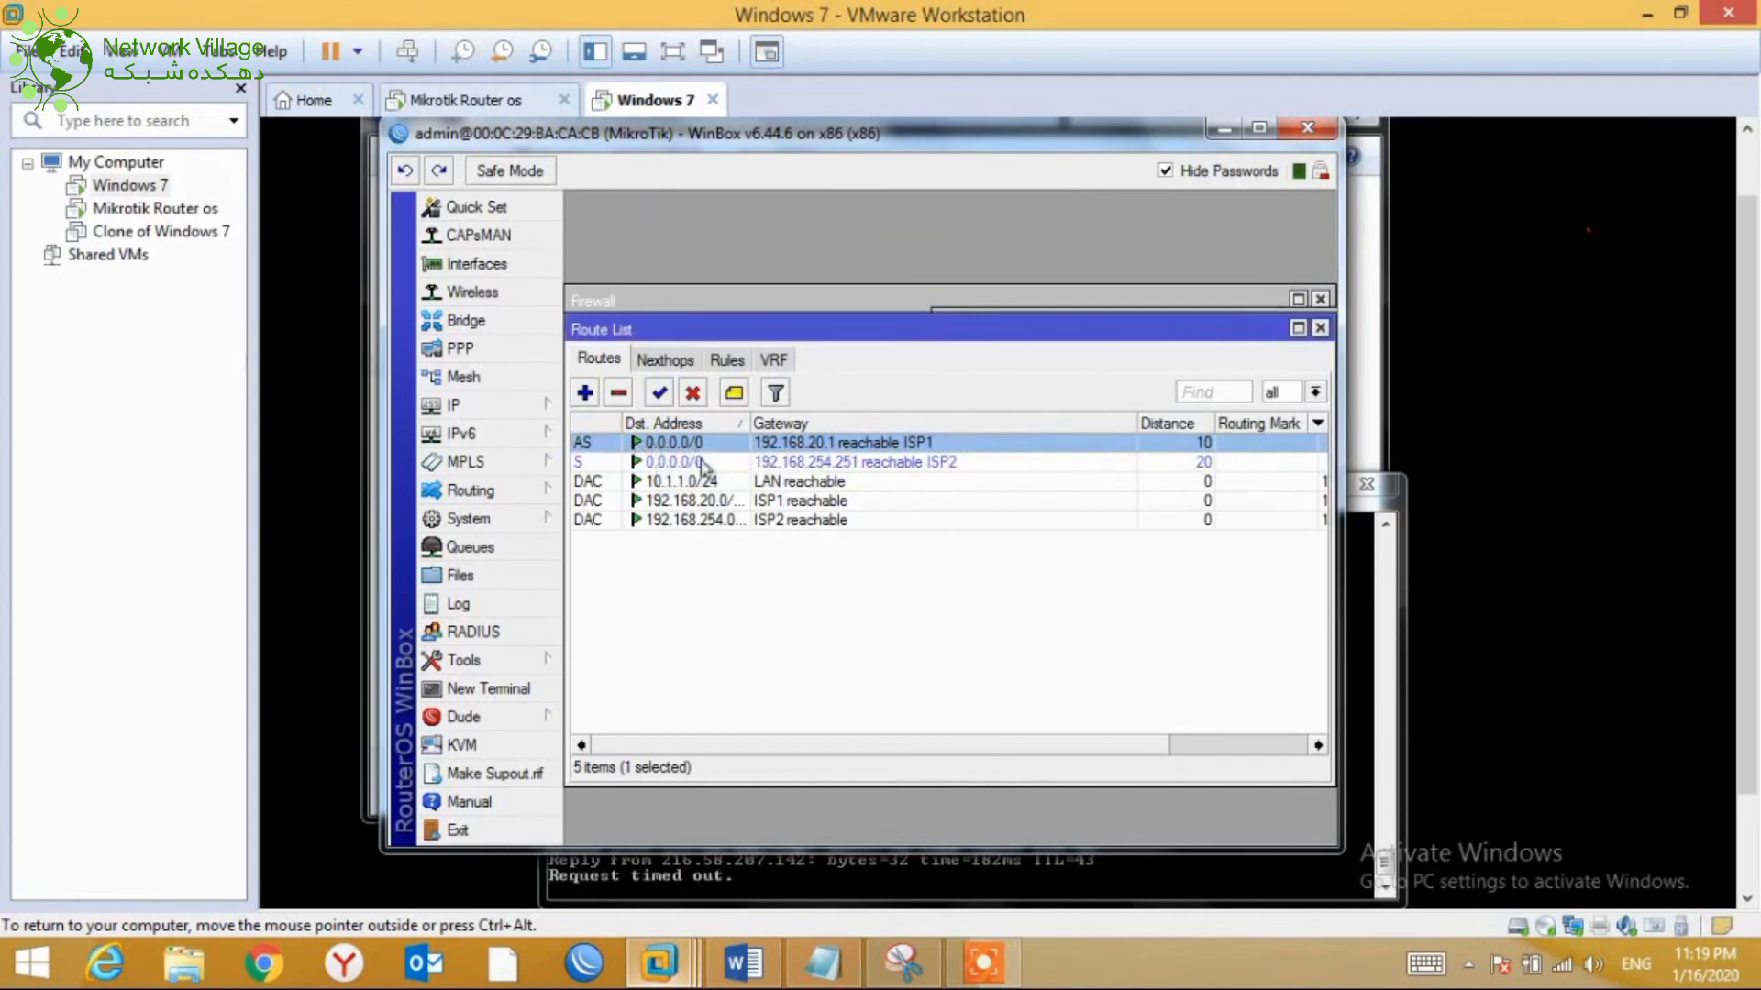
{"action": "left_click", "coordinate": [776, 877]}
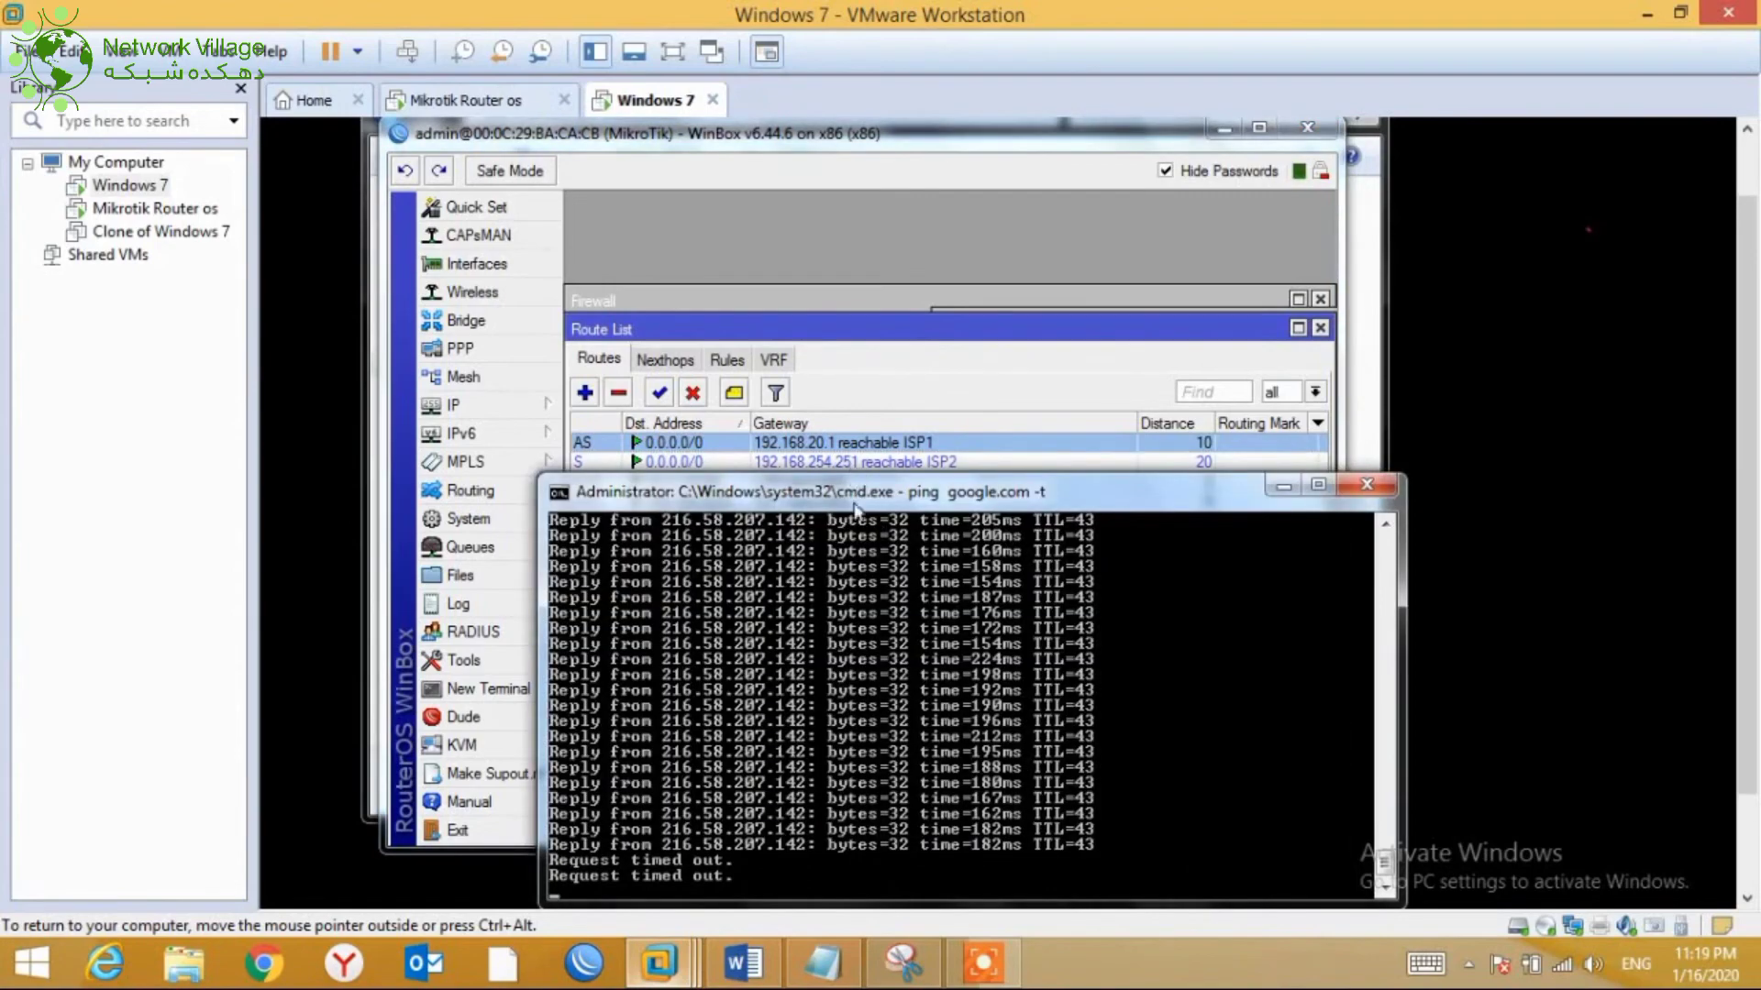
{"action": "left_click_drag", "start_coordinate": [856, 509], "coordinate": [731, 433]}
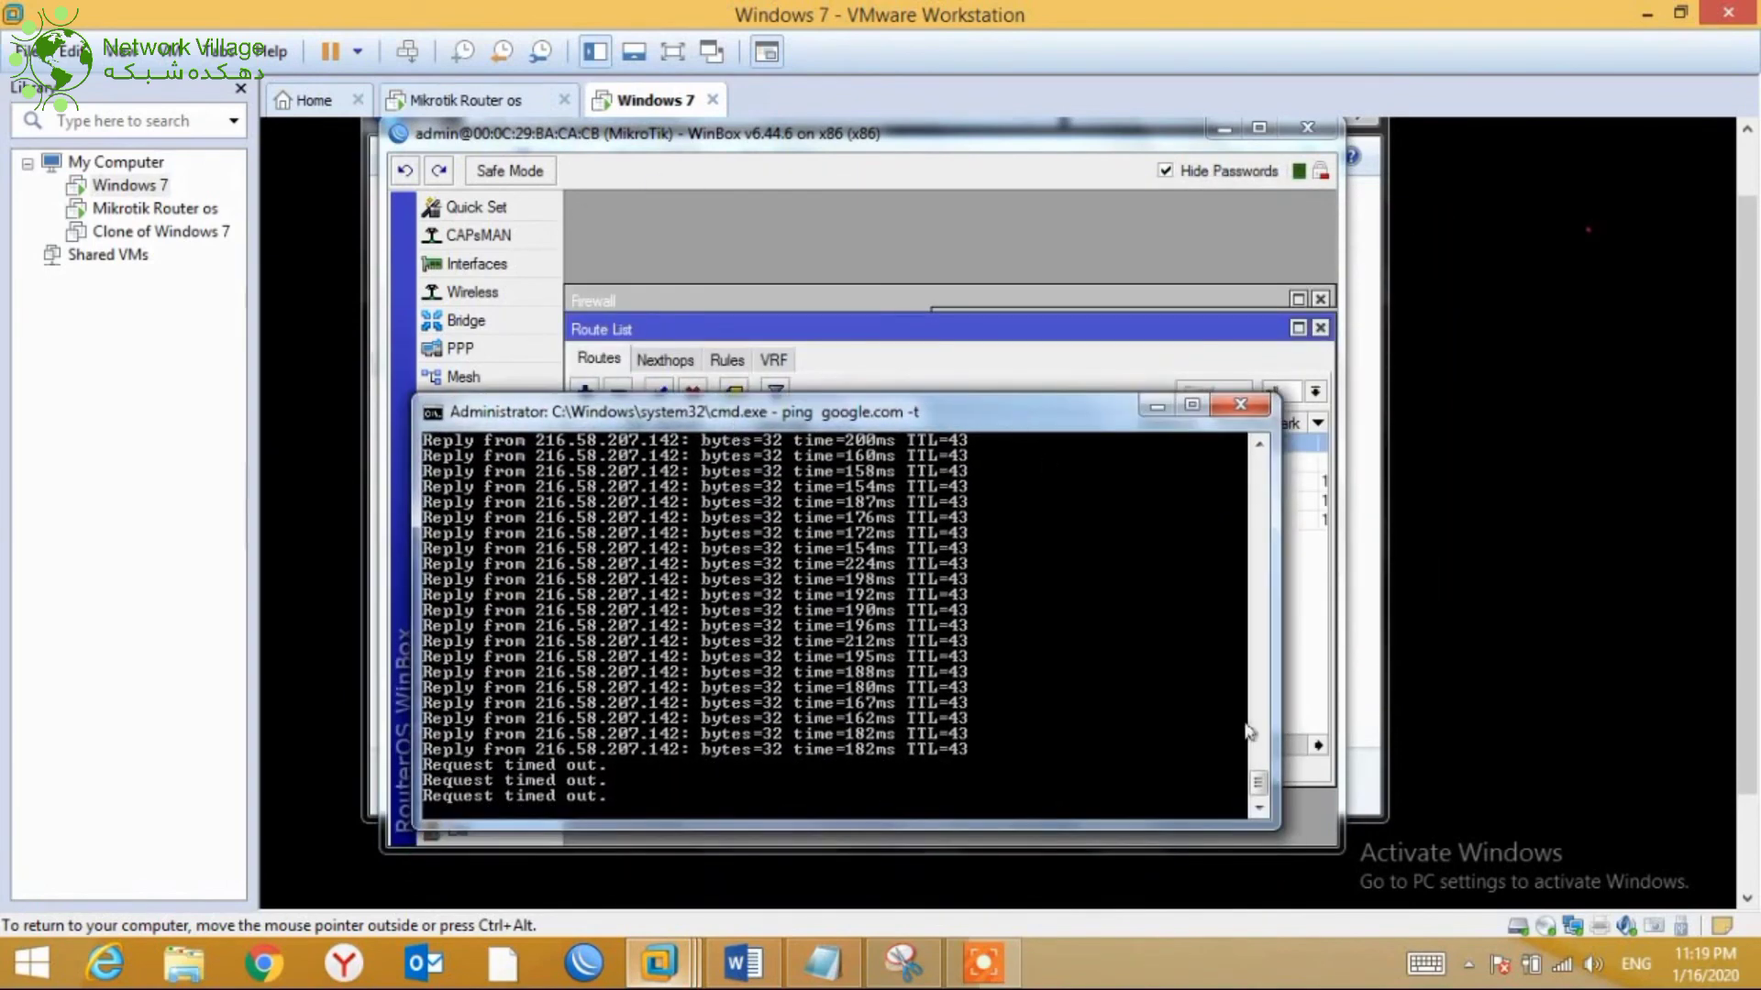
{"action": "mouse_move", "coordinate": [1017, 952]}
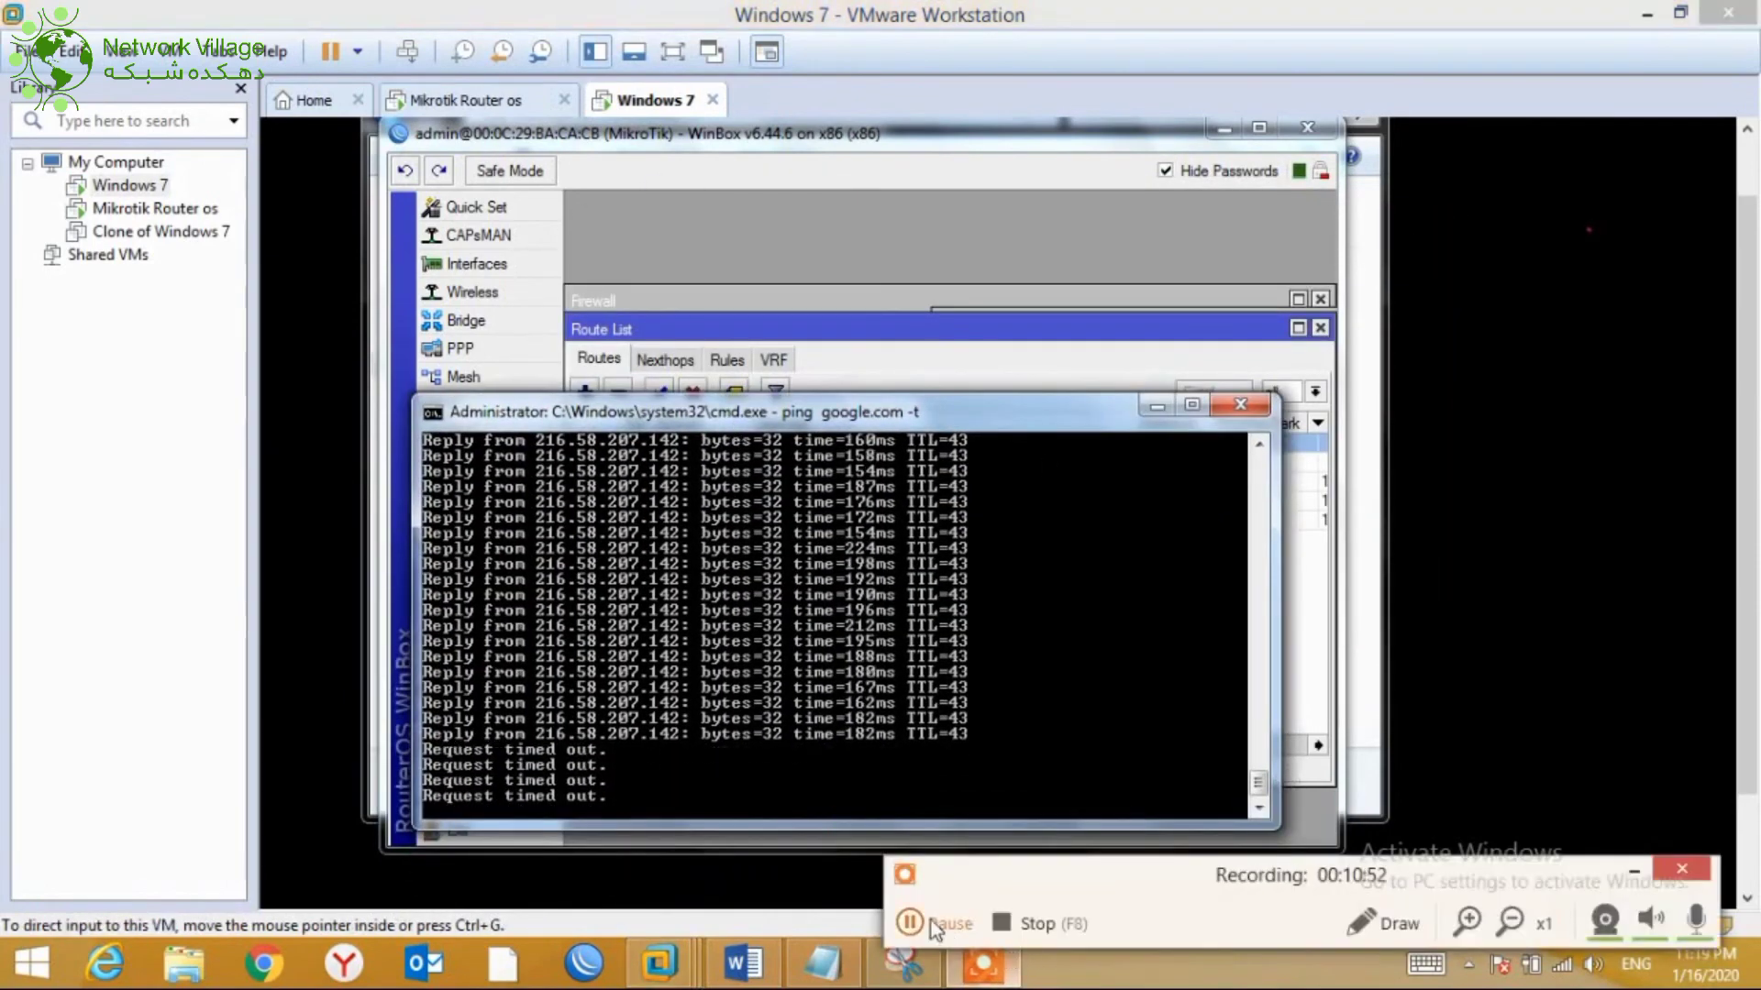
{"action": "left_click", "coordinate": [932, 921]}
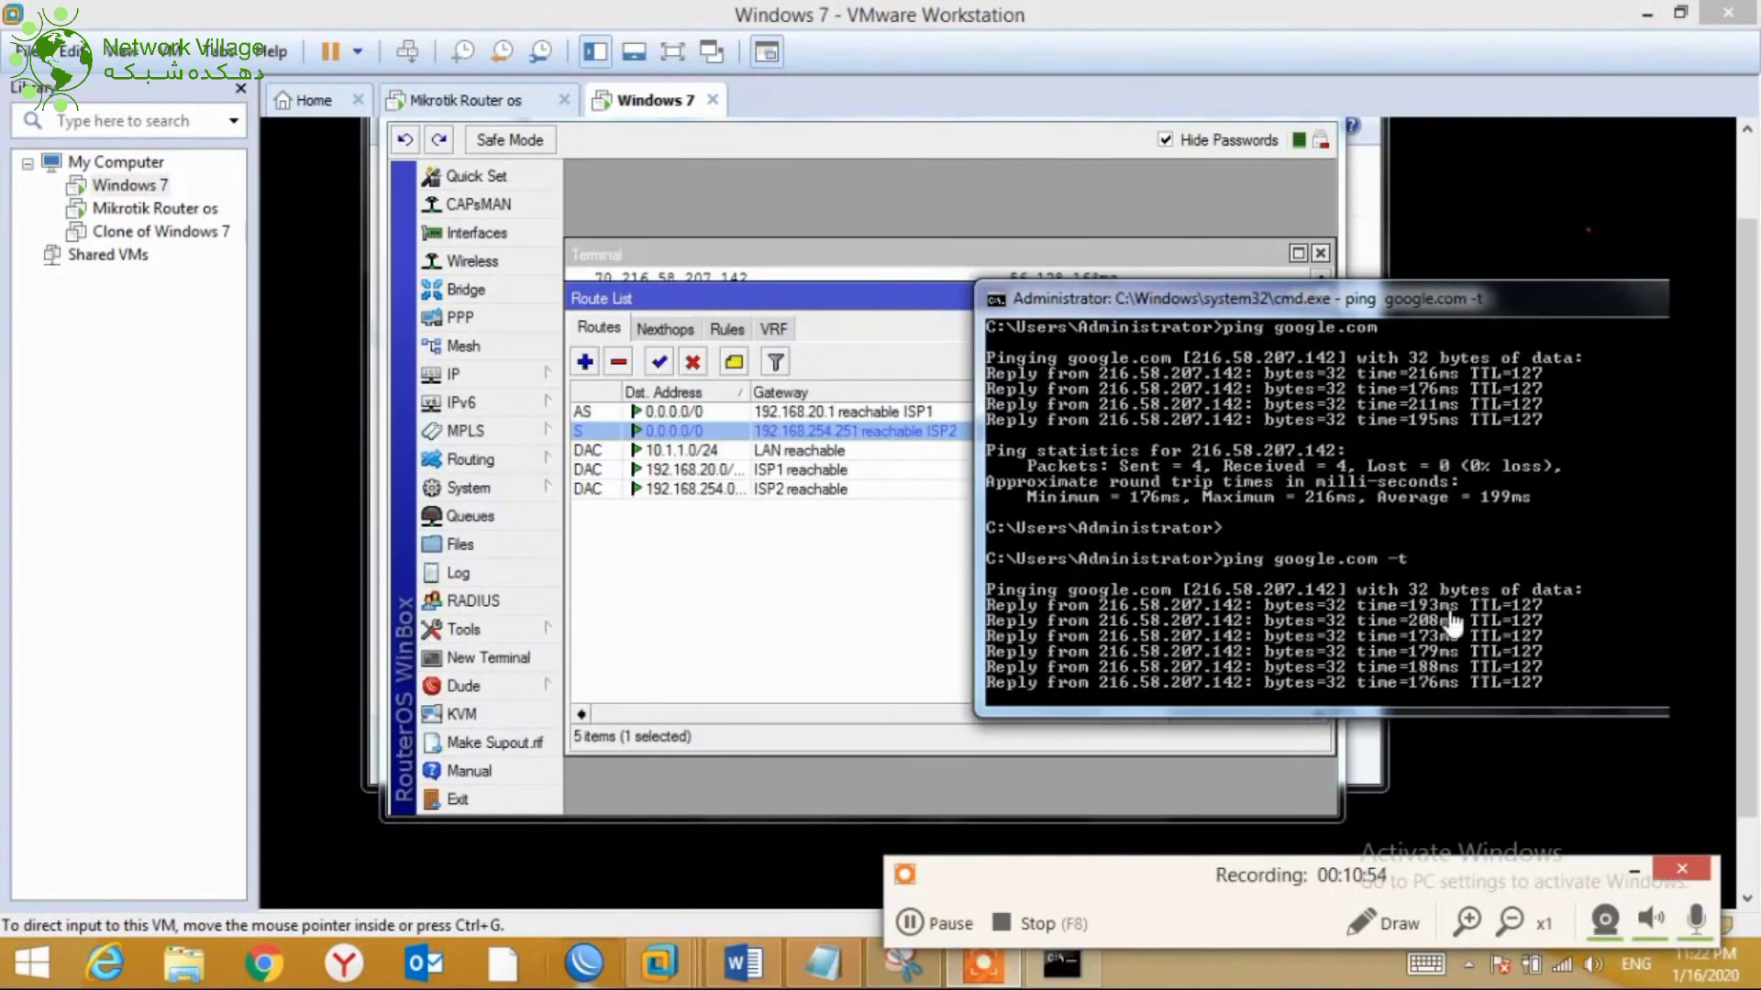
Check the restarted google.com ping, and select the default route through gateway 192.168.20.1 in the WinBox route list
{"action": "left_click", "coordinate": [1392, 295]}
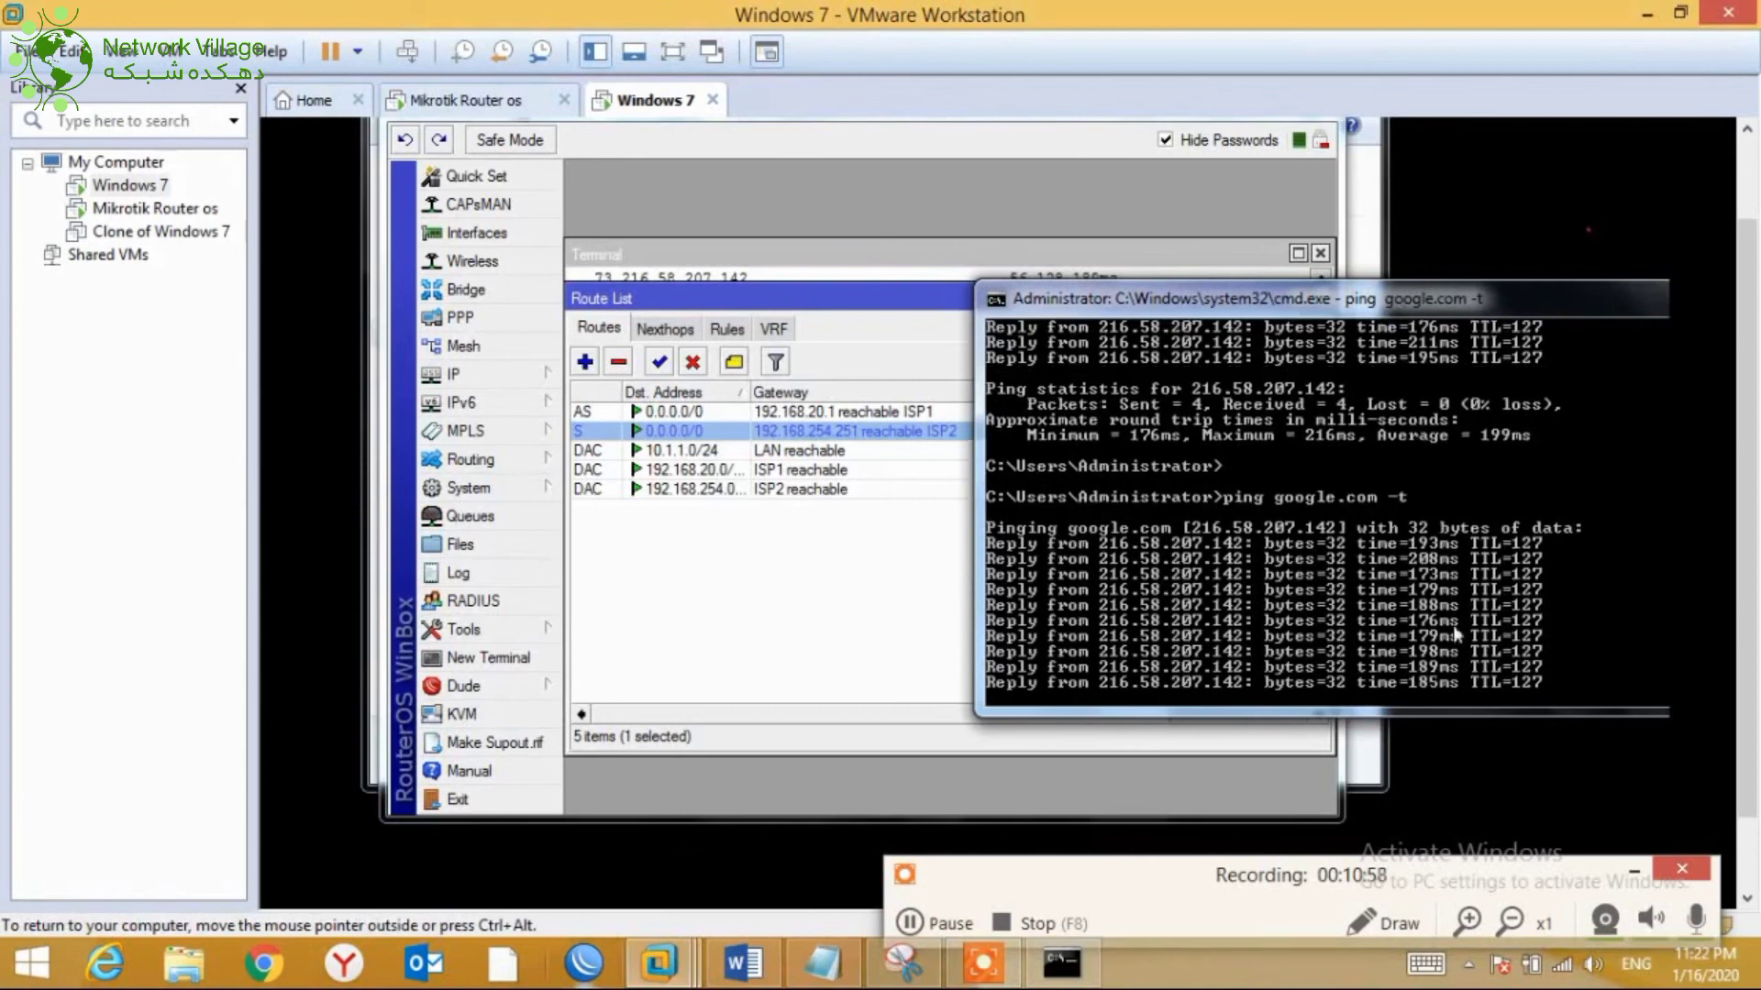
{"action": "left_click", "coordinate": [702, 596]}
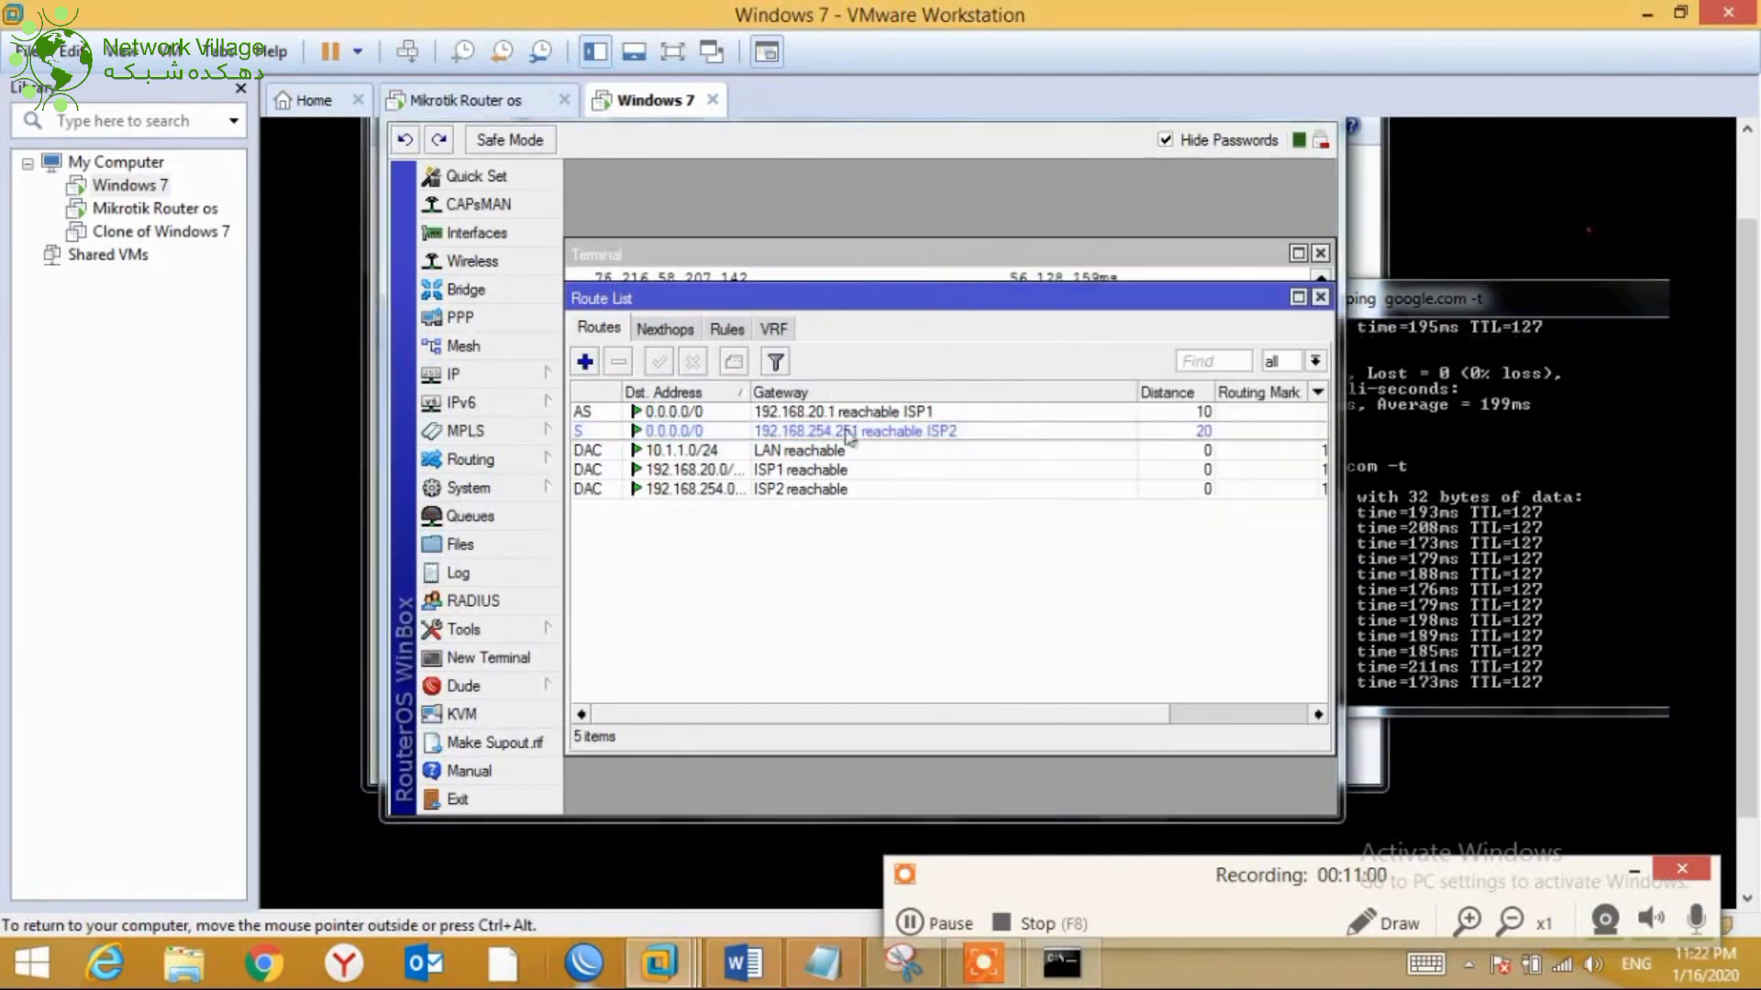
{"action": "left_click", "coordinate": [808, 414]}
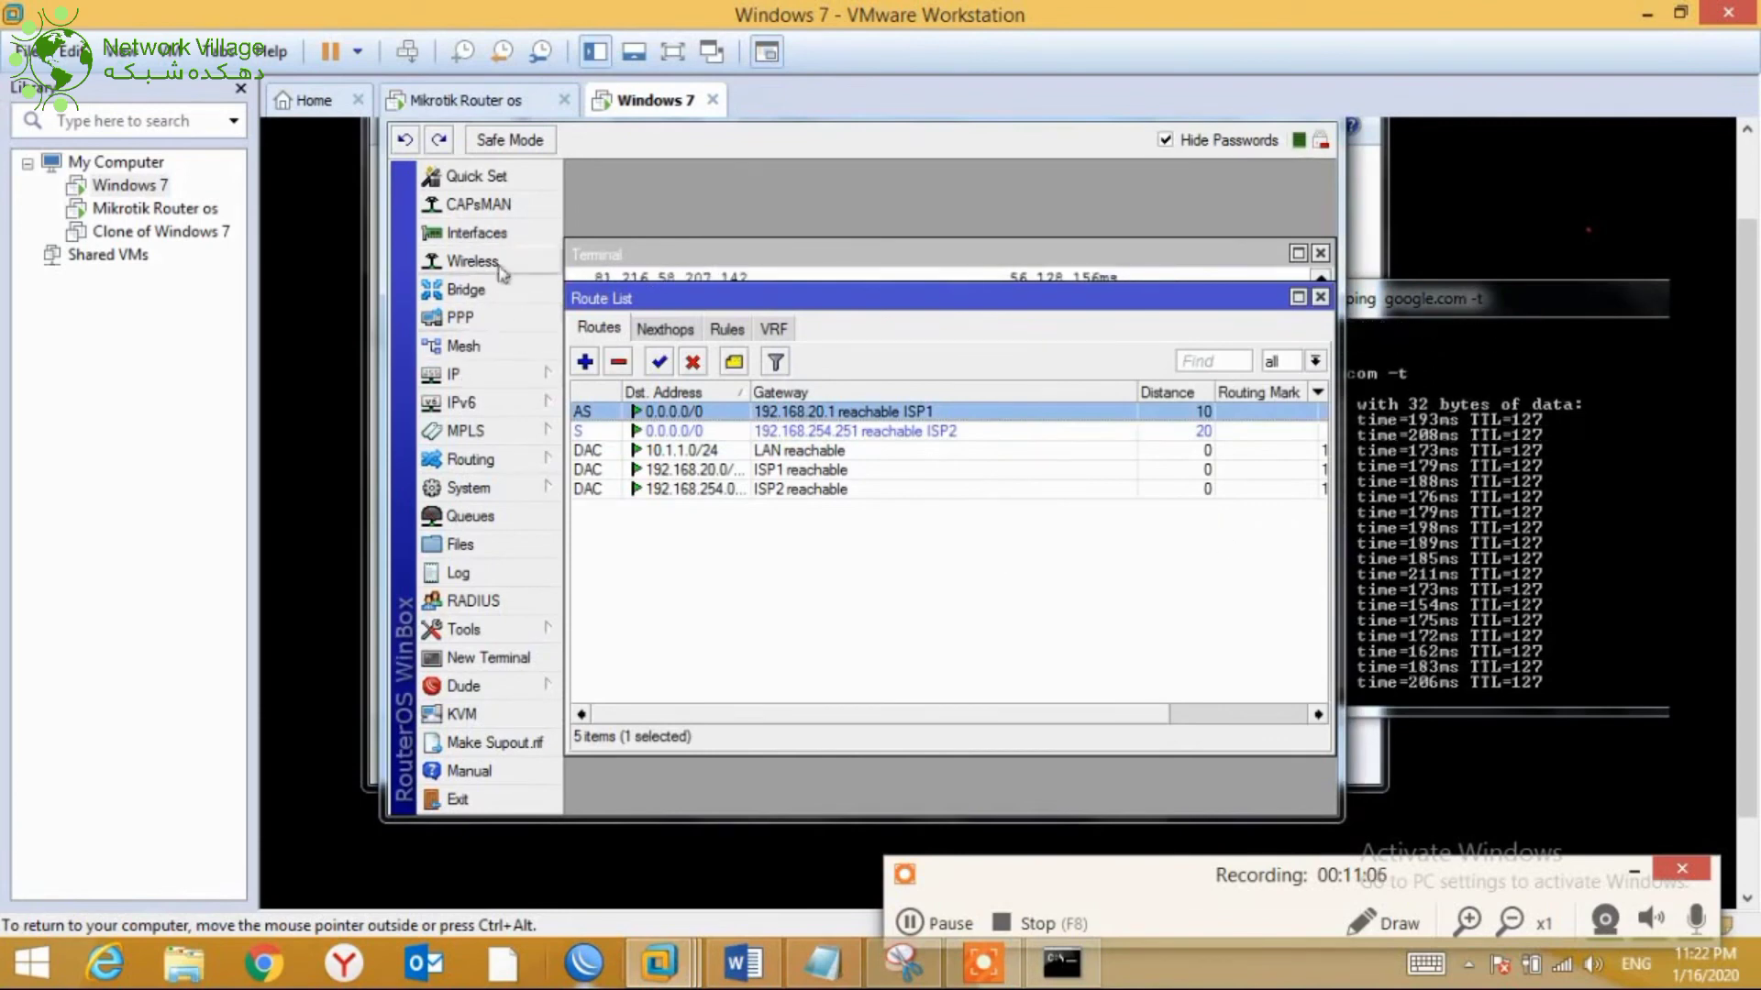
Open the router's IP address list and disable the ISP1 interface's address to simulate an ISP1 outage
{"action": "left_click", "coordinate": [541, 376]}
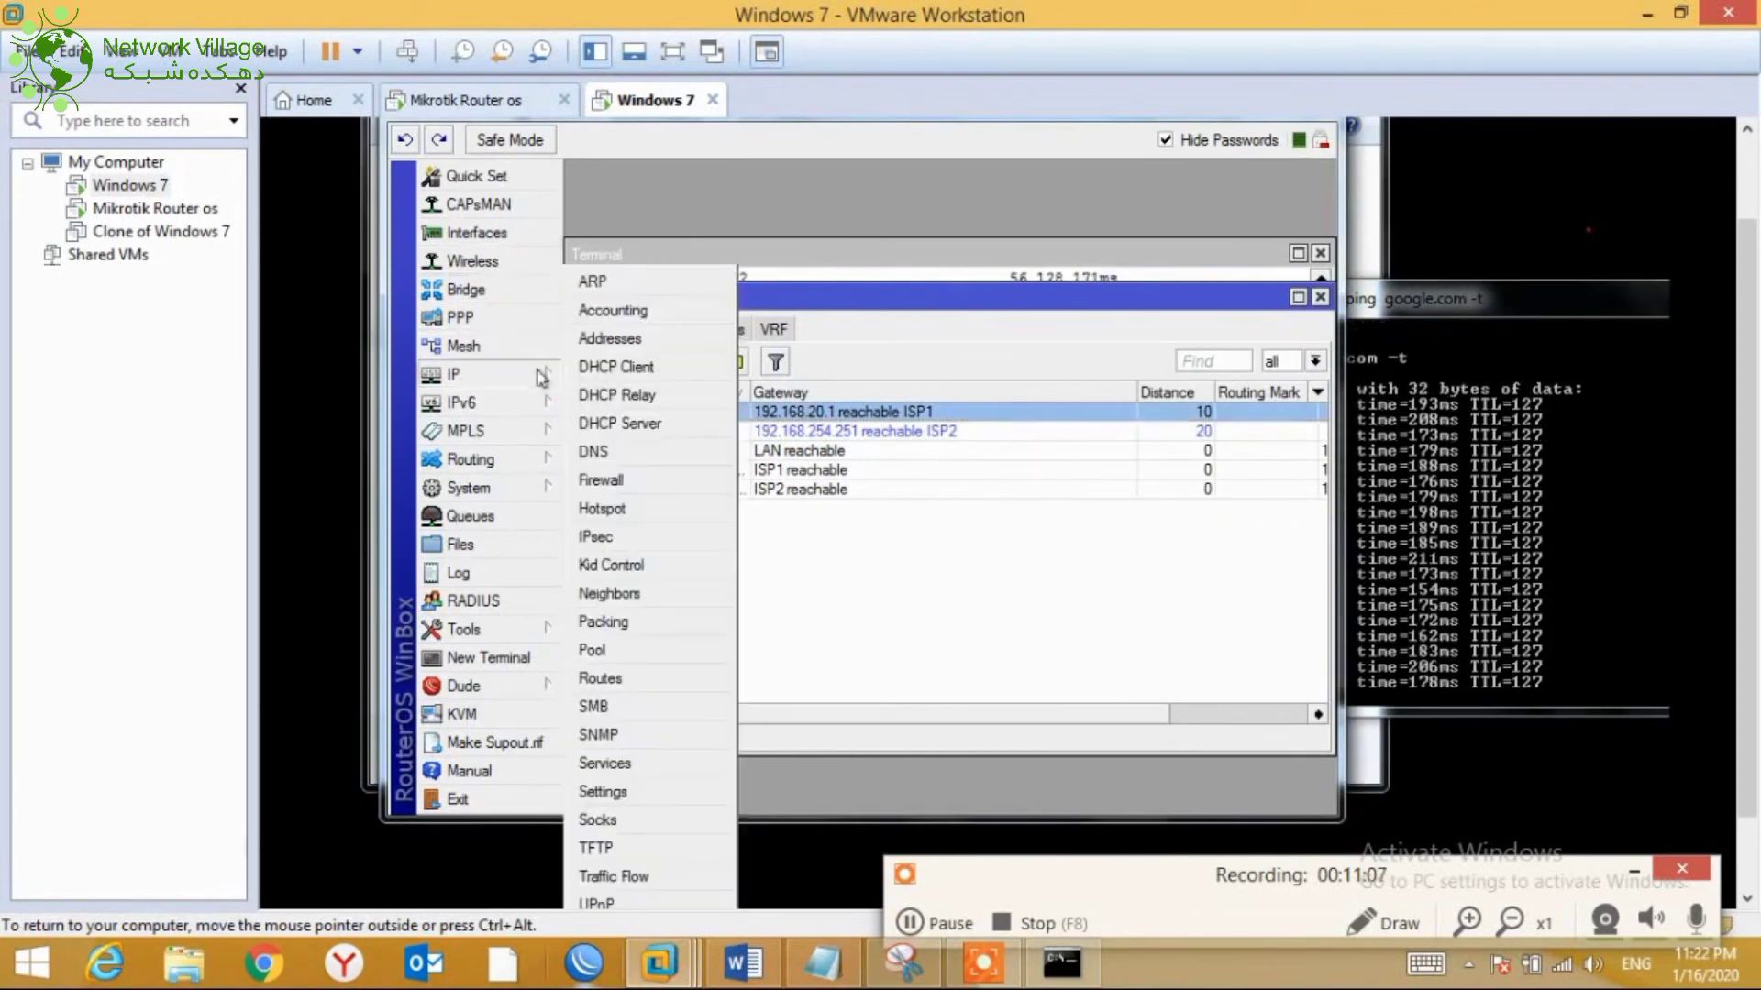
{"action": "left_click", "coordinate": [609, 339]}
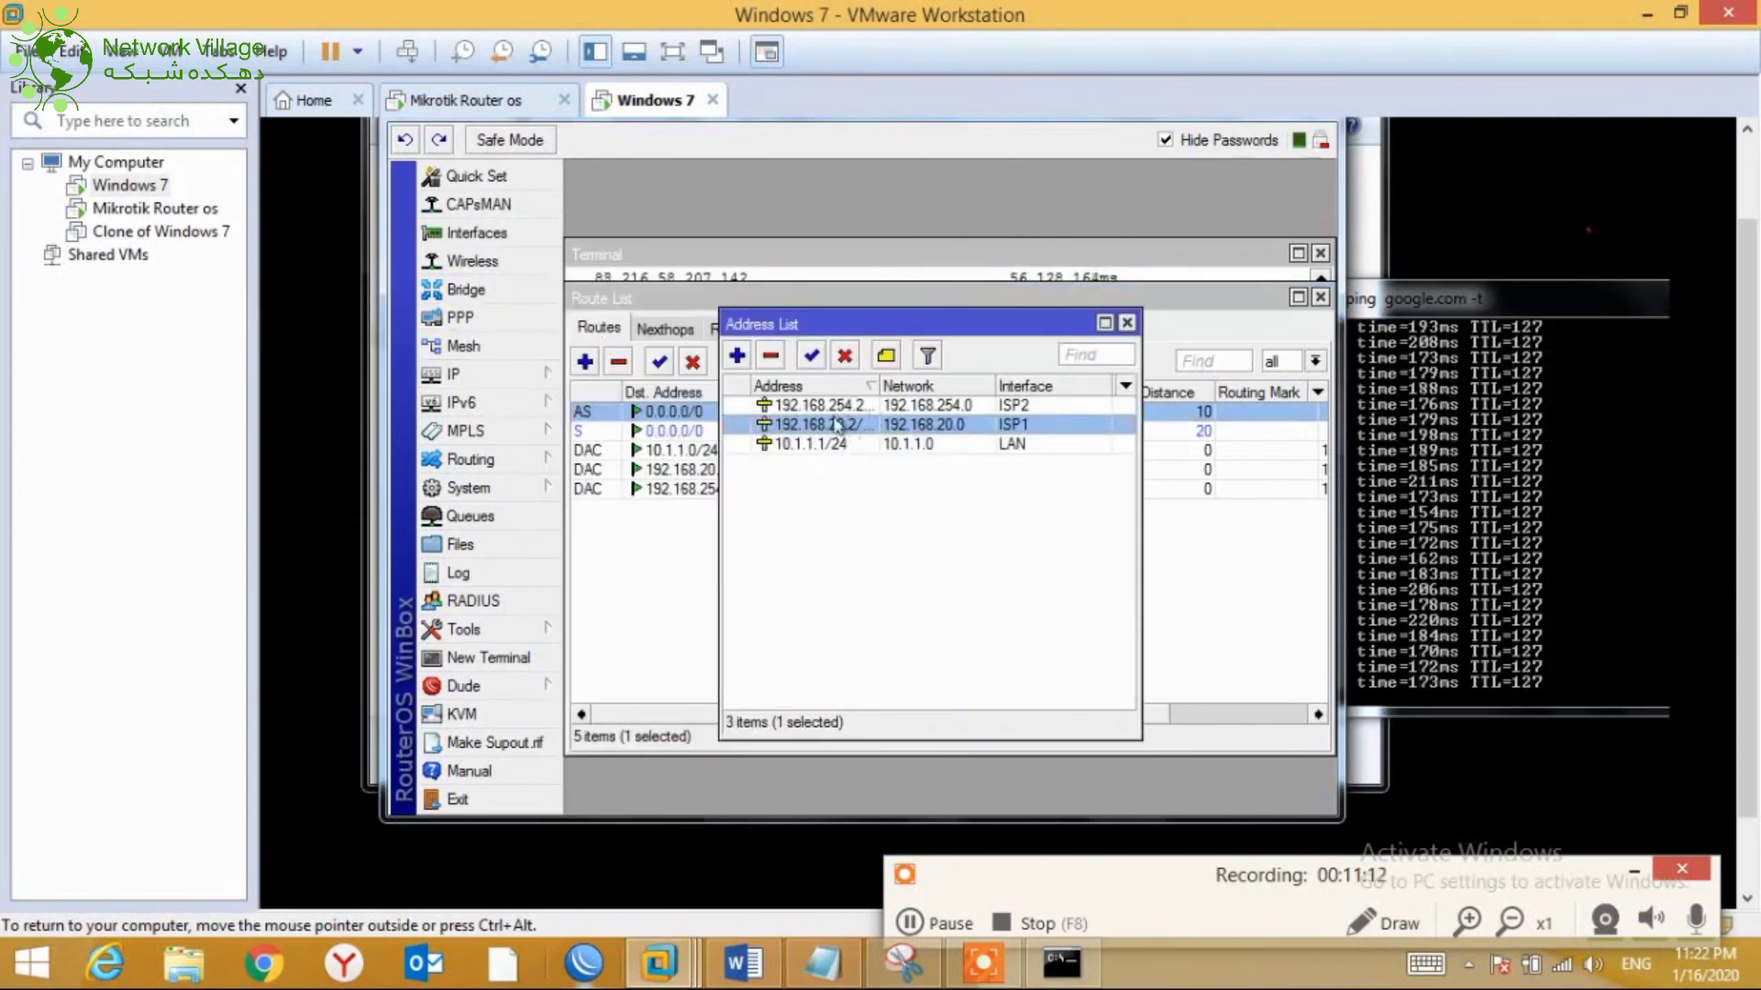
{"action": "left_click", "coordinate": [842, 357]}
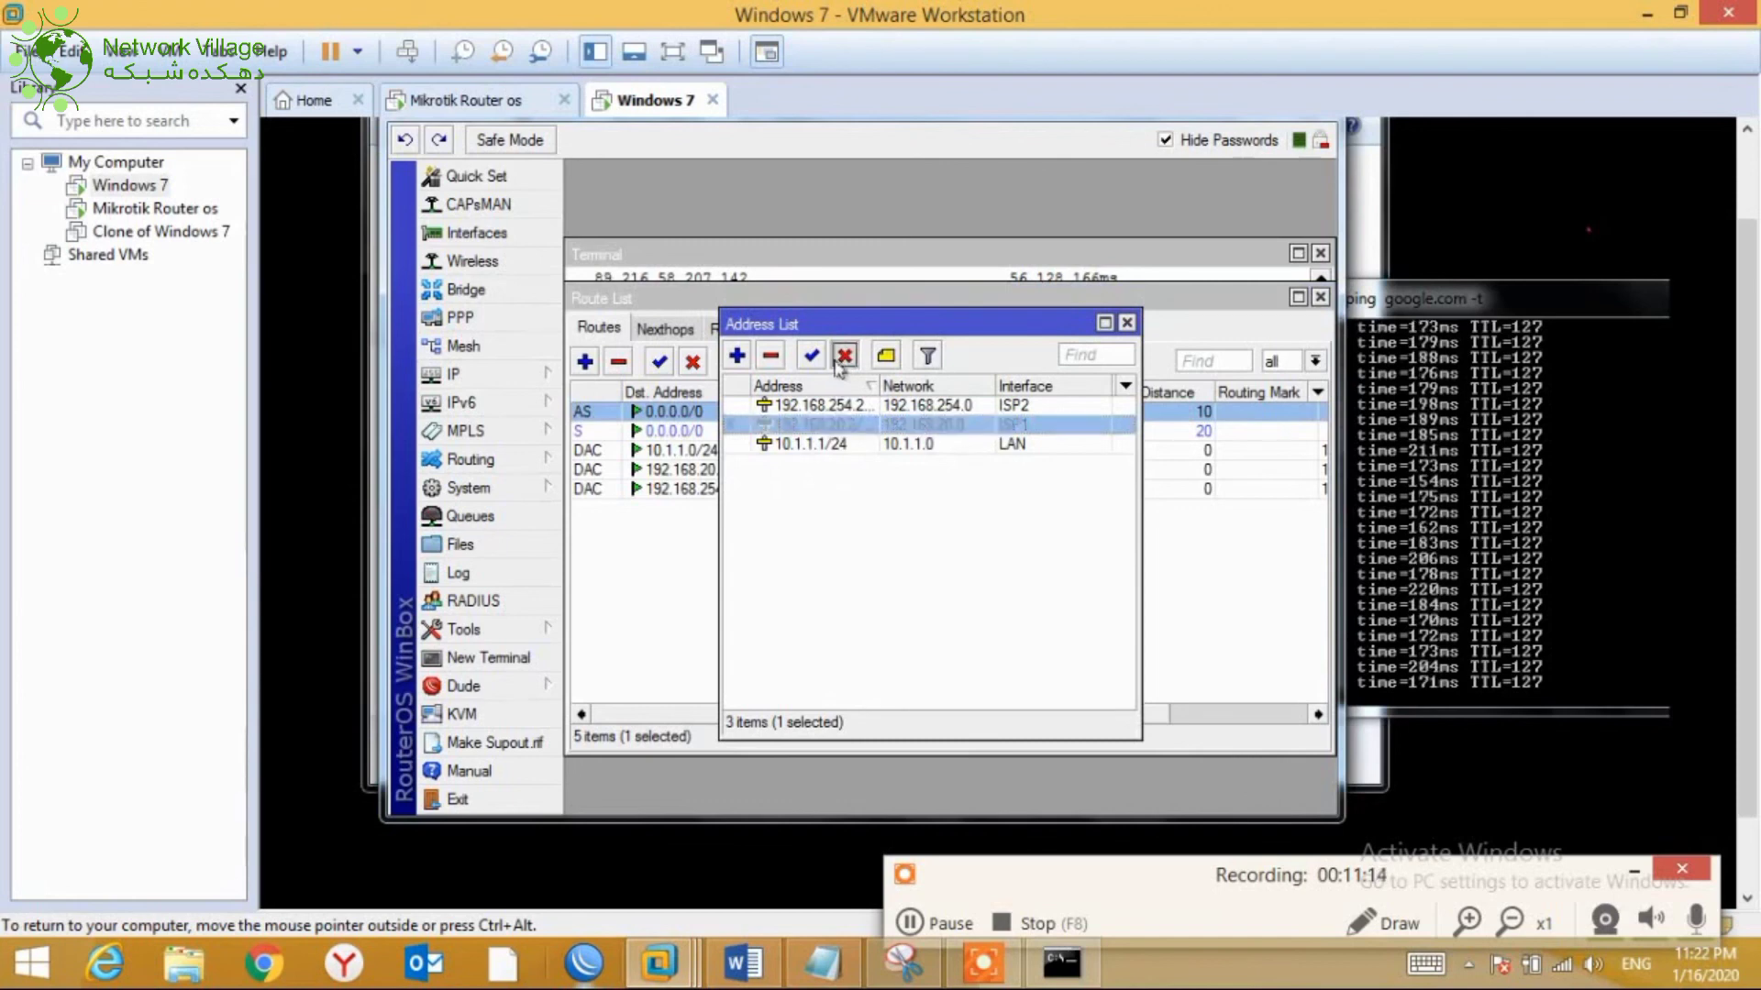
Examine both default routes in the route list, and check the running google.com pings in the Command Prompt and the WinBox terminal
{"action": "left_click", "coordinate": [642, 593]}
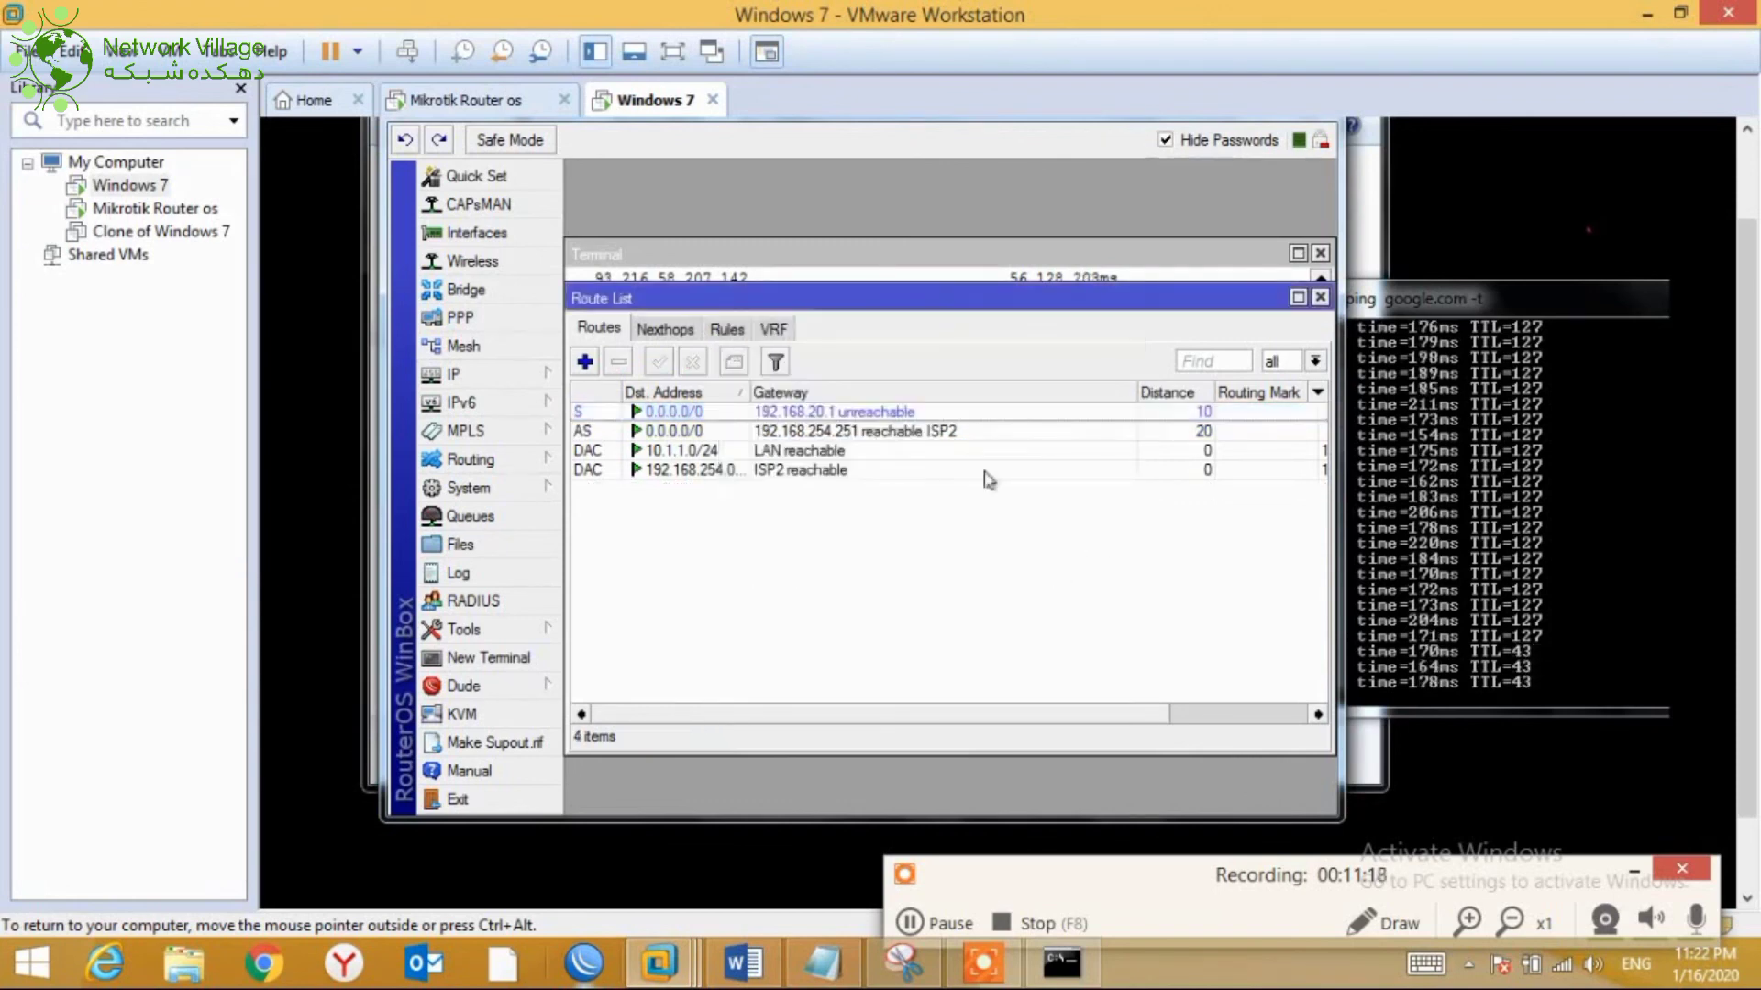
{"action": "left_click", "coordinate": [1405, 617]}
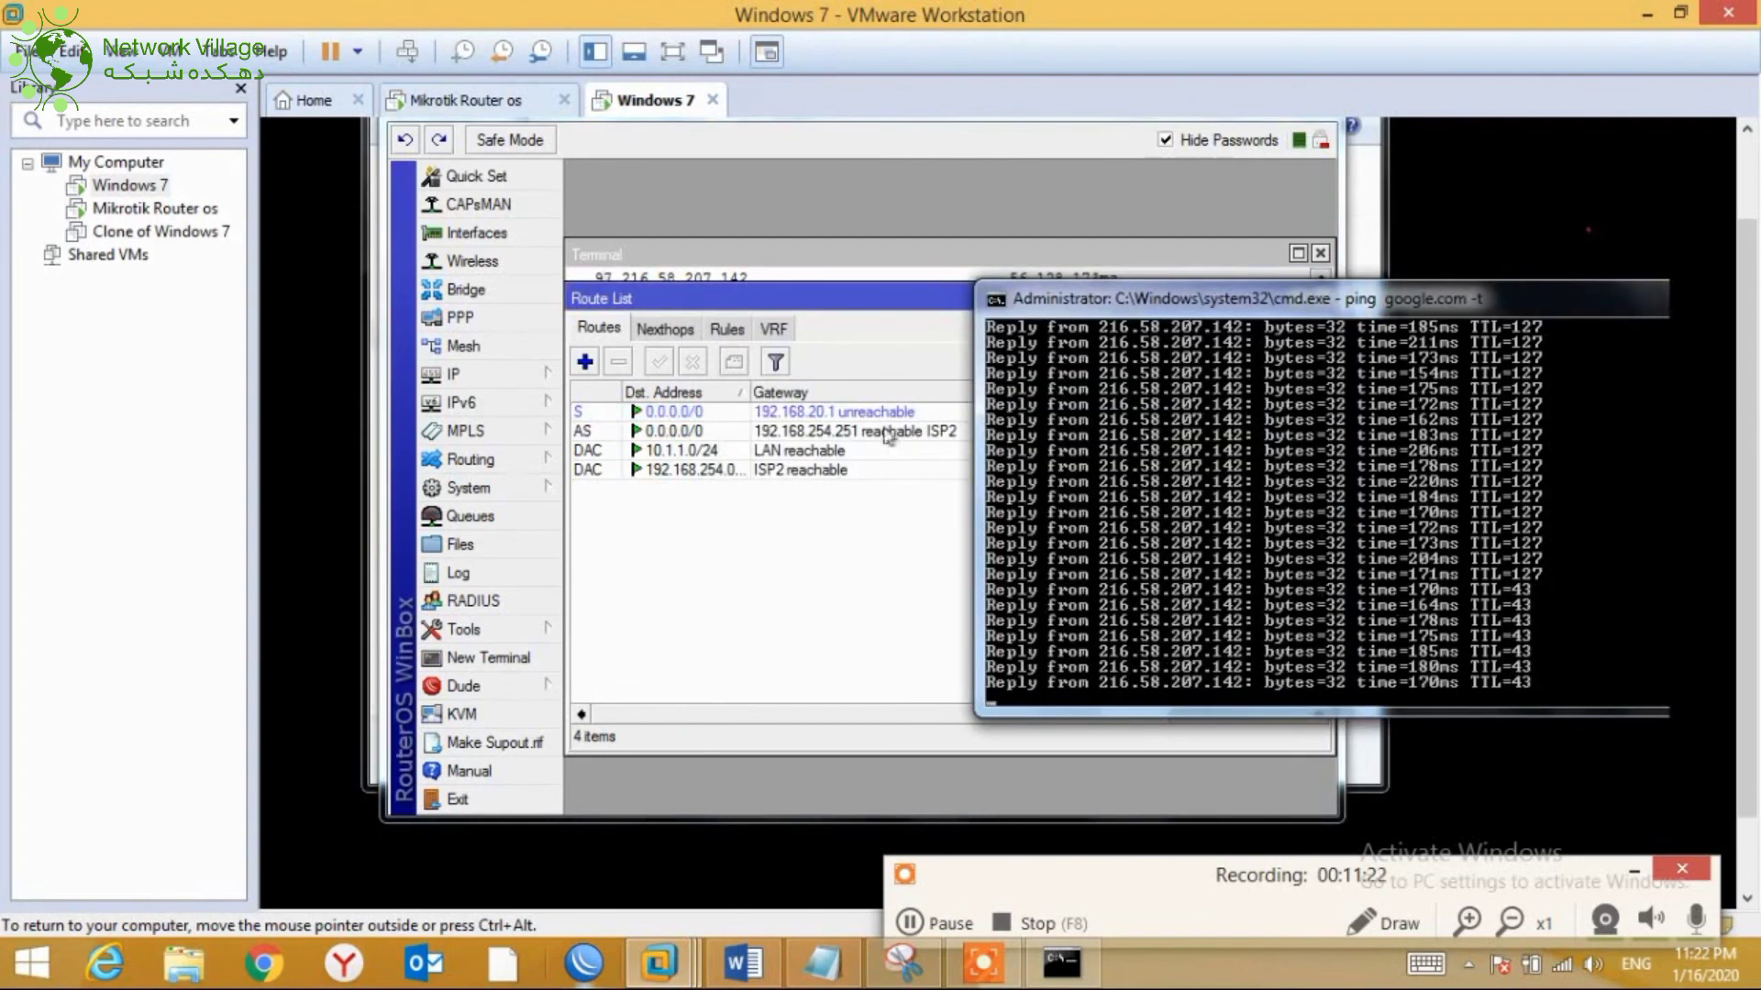
{"action": "left_click", "coordinate": [825, 609]}
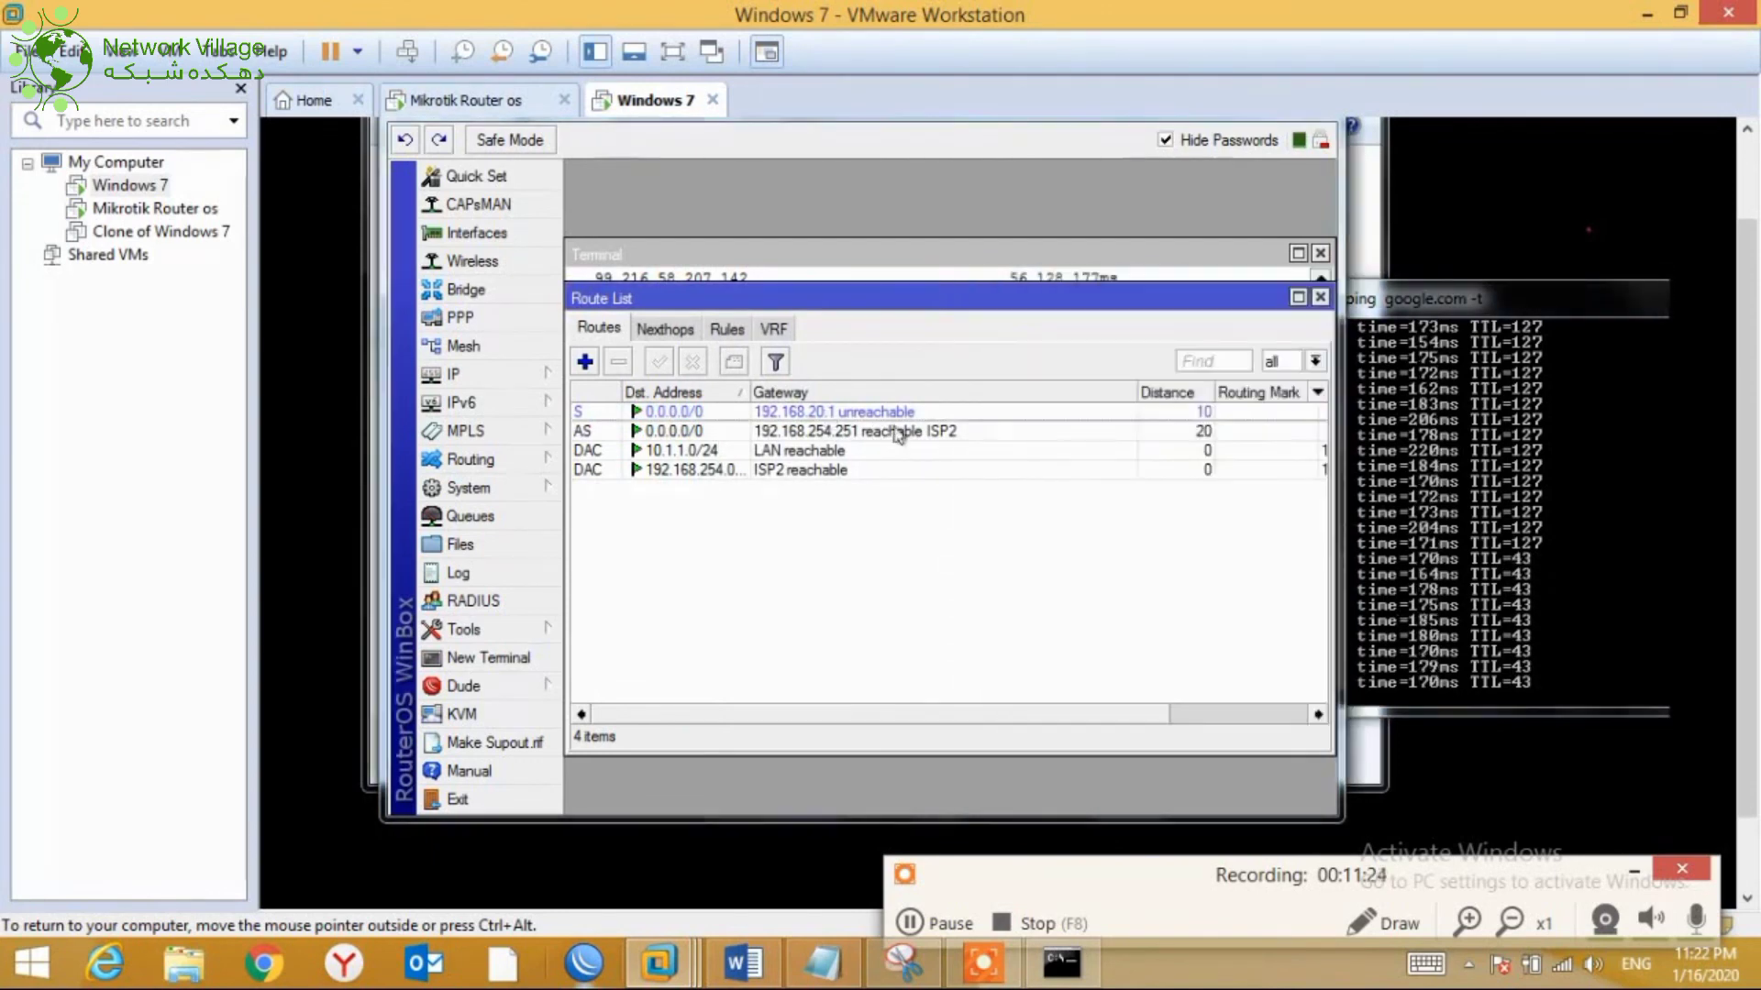
{"action": "left_click", "coordinate": [858, 438]}
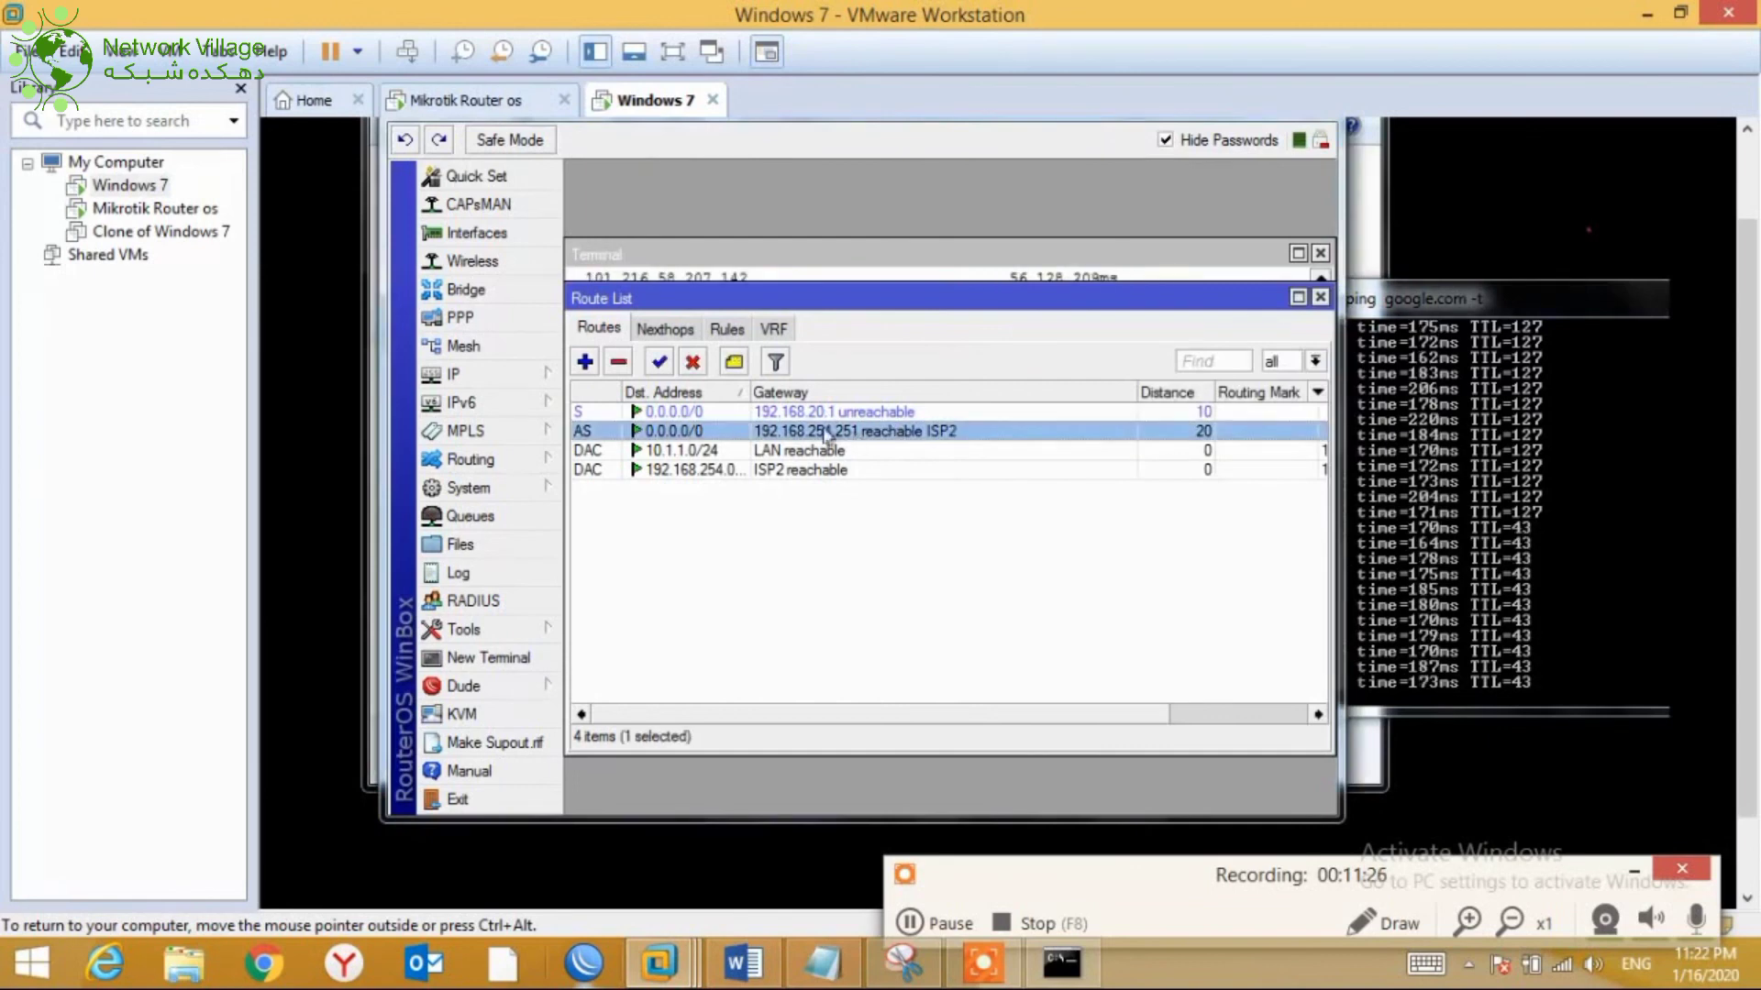
{"action": "left_click", "coordinate": [826, 417]}
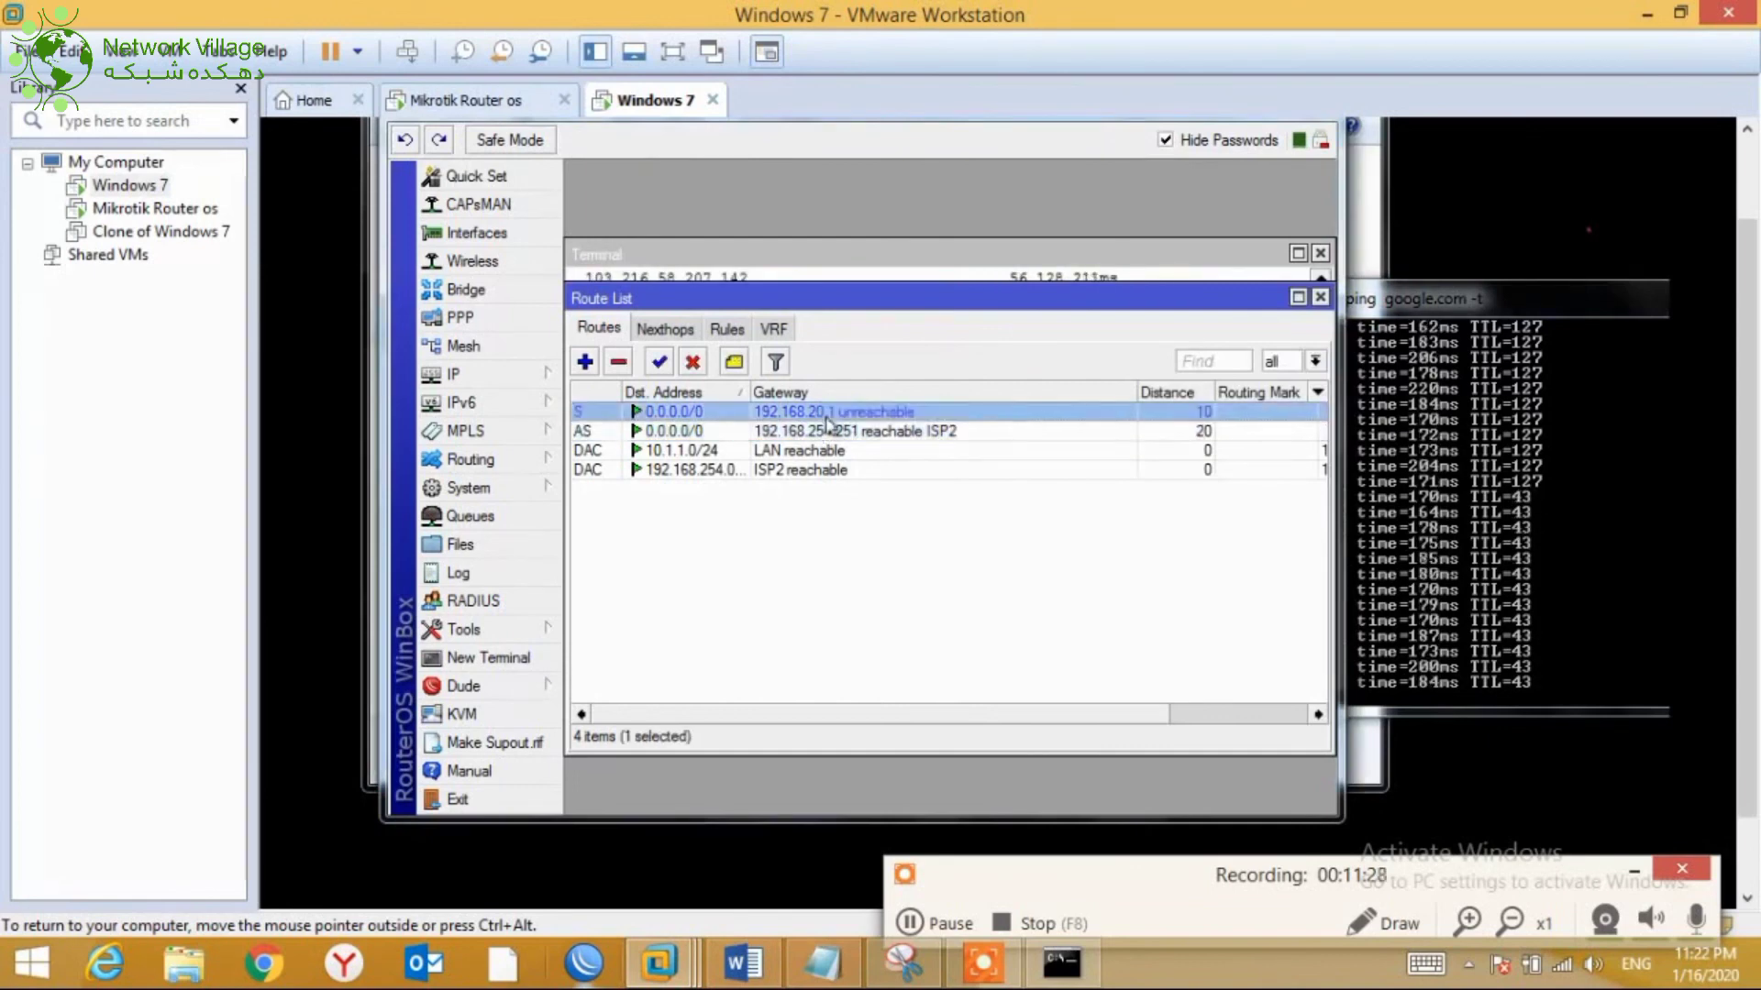
{"action": "left_click", "coordinate": [860, 257]}
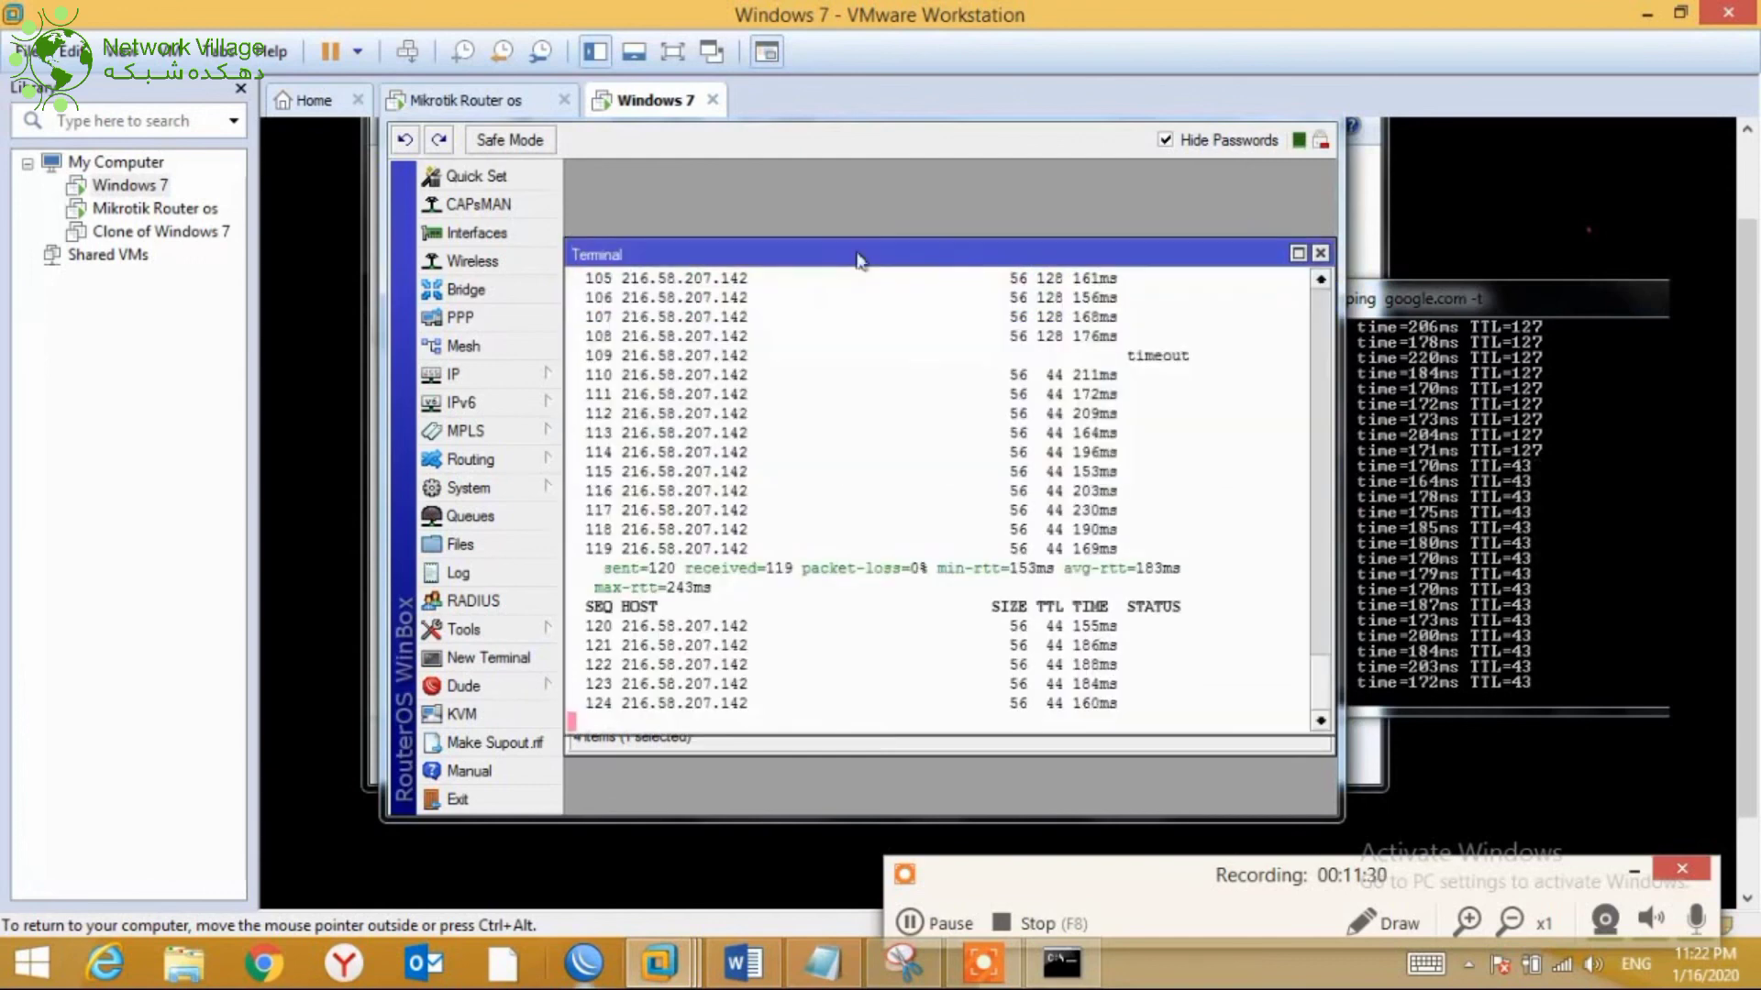
Re-enable the ISP1 interface's address in the address list and return to the route list
{"action": "left_click", "coordinate": [538, 376]}
{"action": "left_click", "coordinate": [609, 338]}
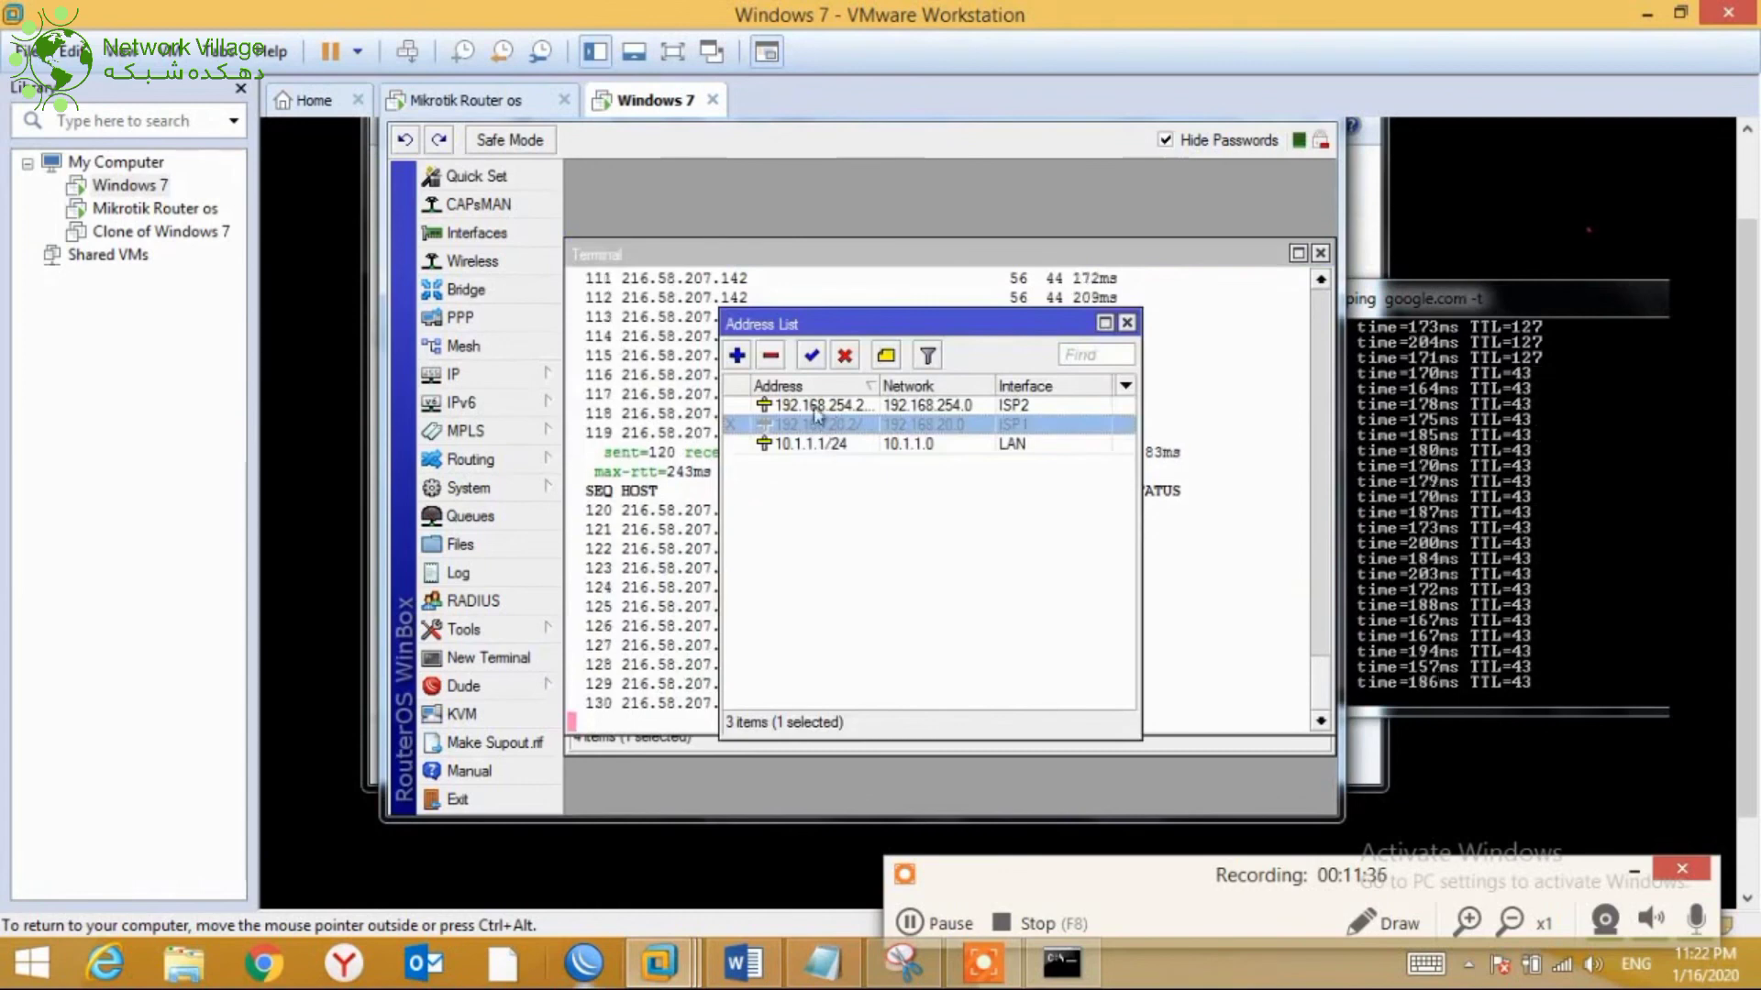
{"action": "left_click", "coordinate": [813, 357]}
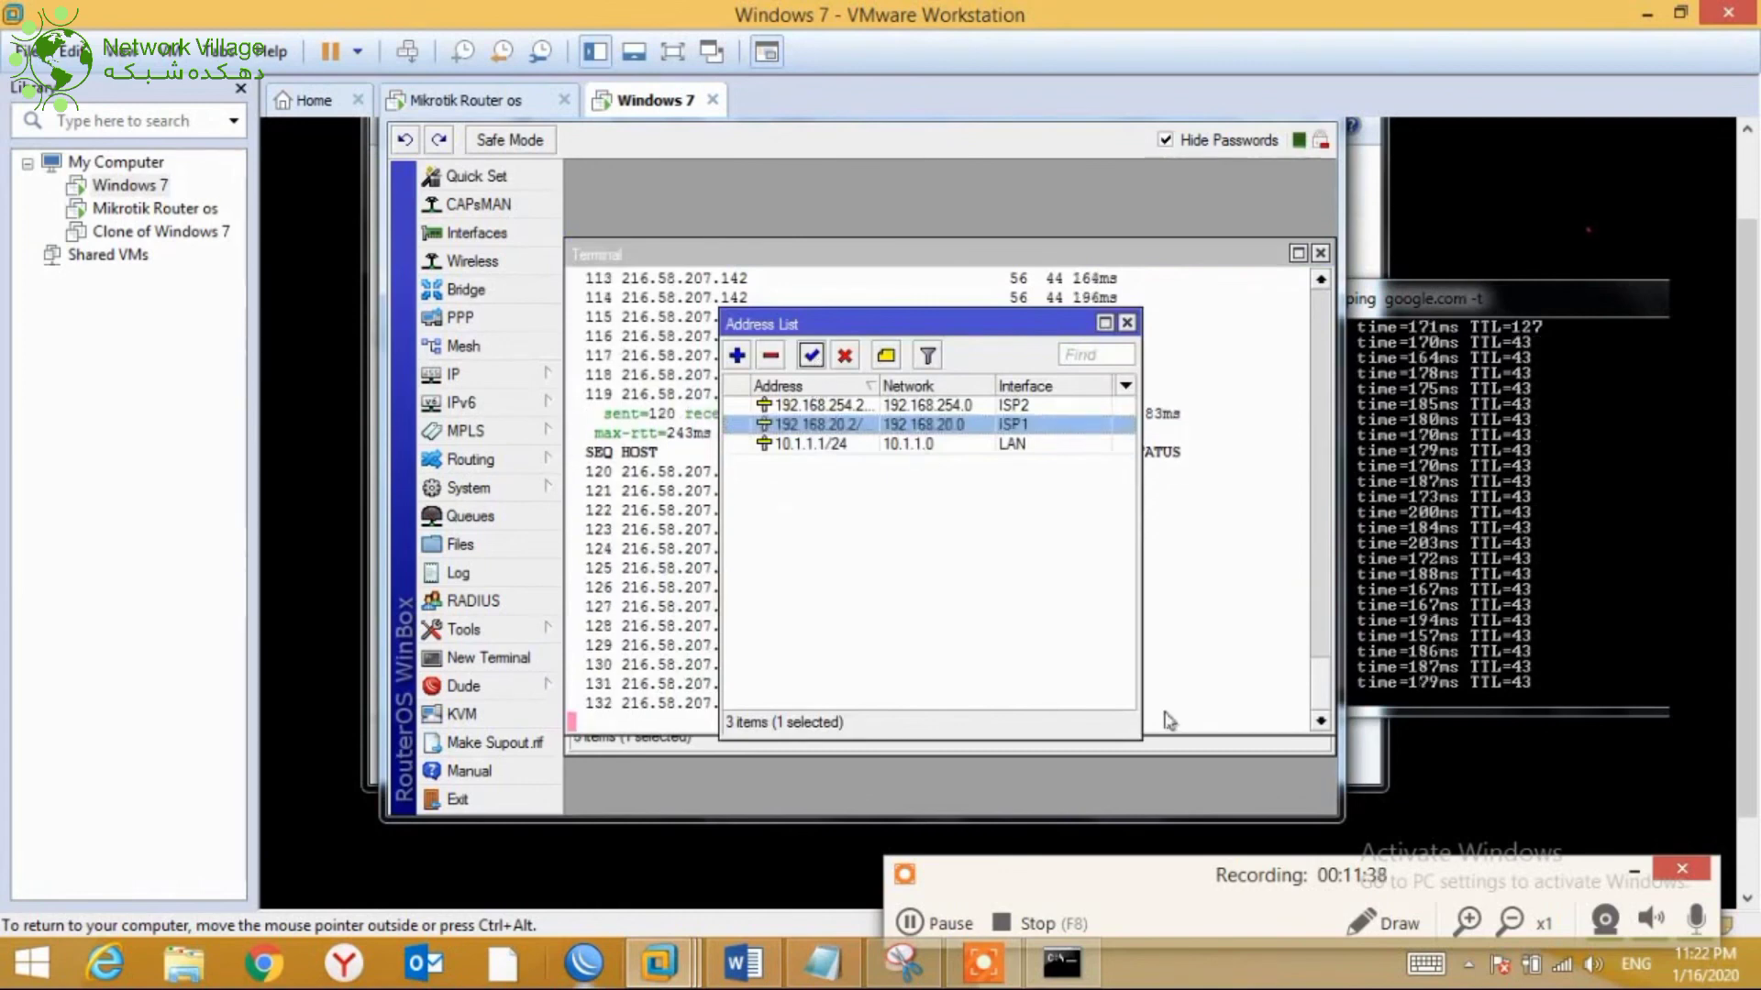
{"action": "left_click", "coordinate": [696, 748]}
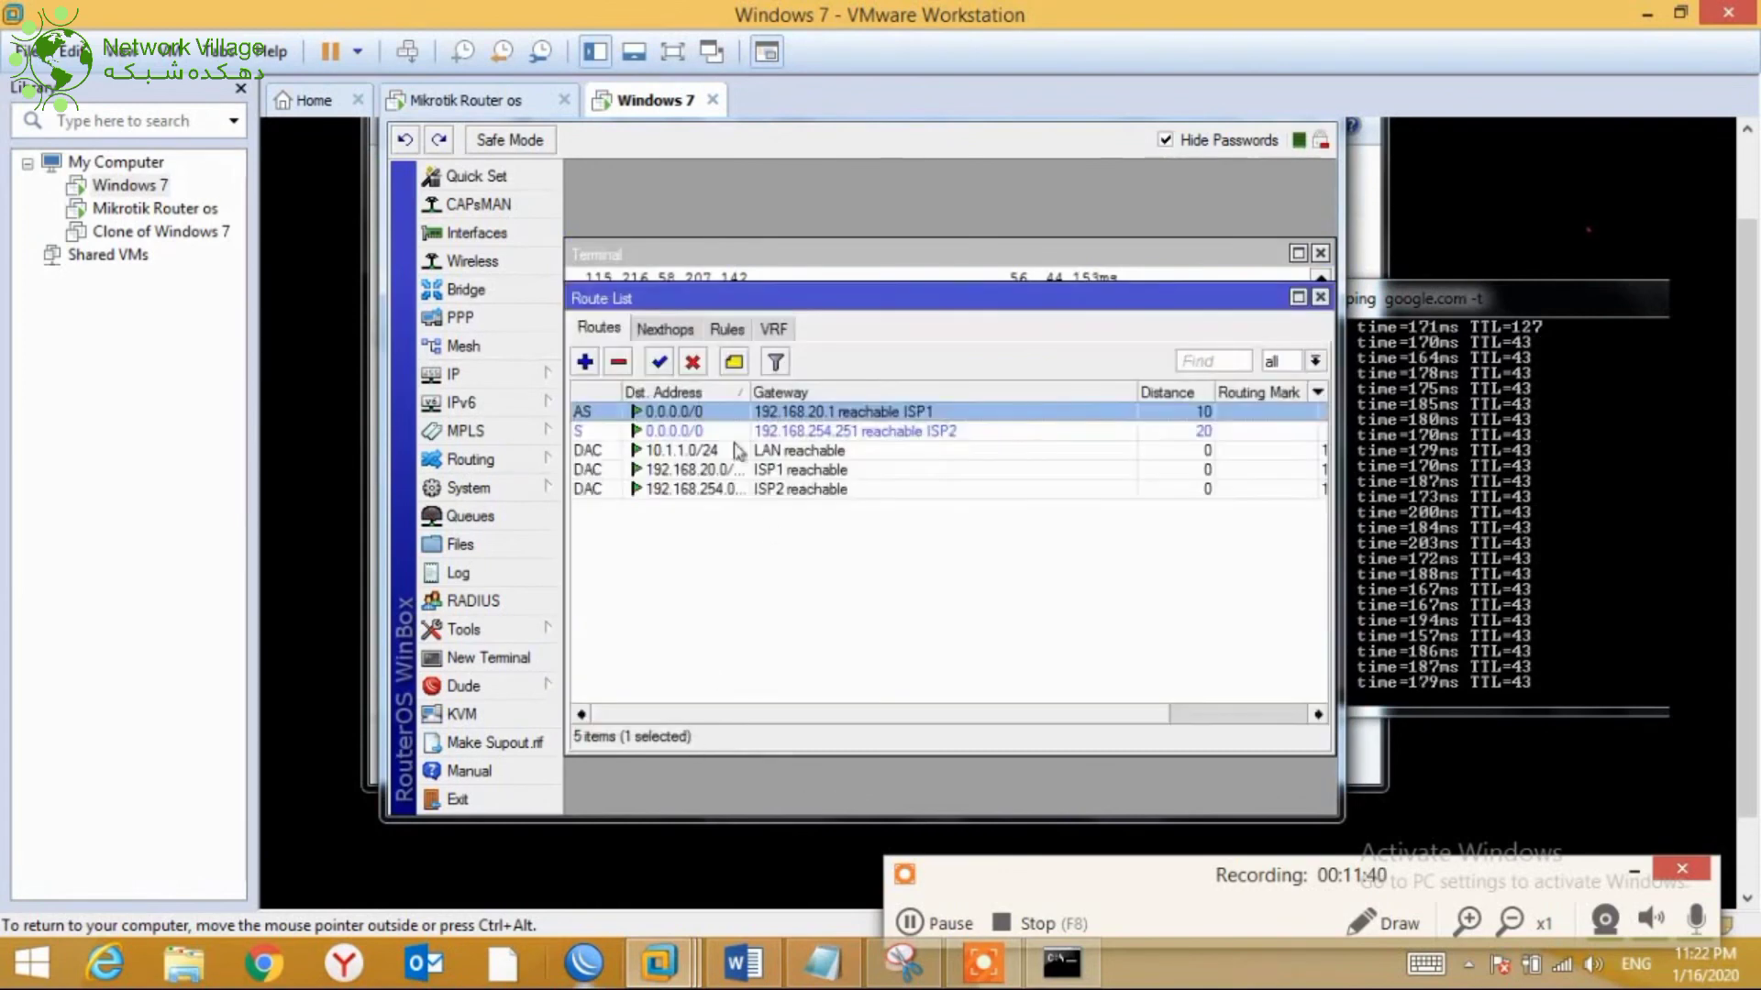